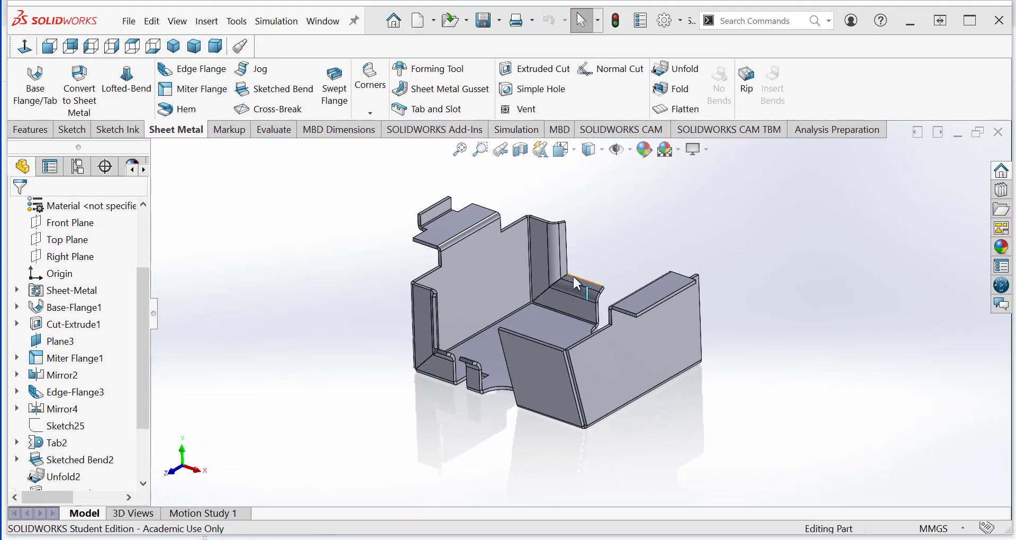
Open the Sheet Metal lesson in the Basic Techniques section of the SOLIDWORKS Tutorials
middle_drag(566, 297, 760, 367)
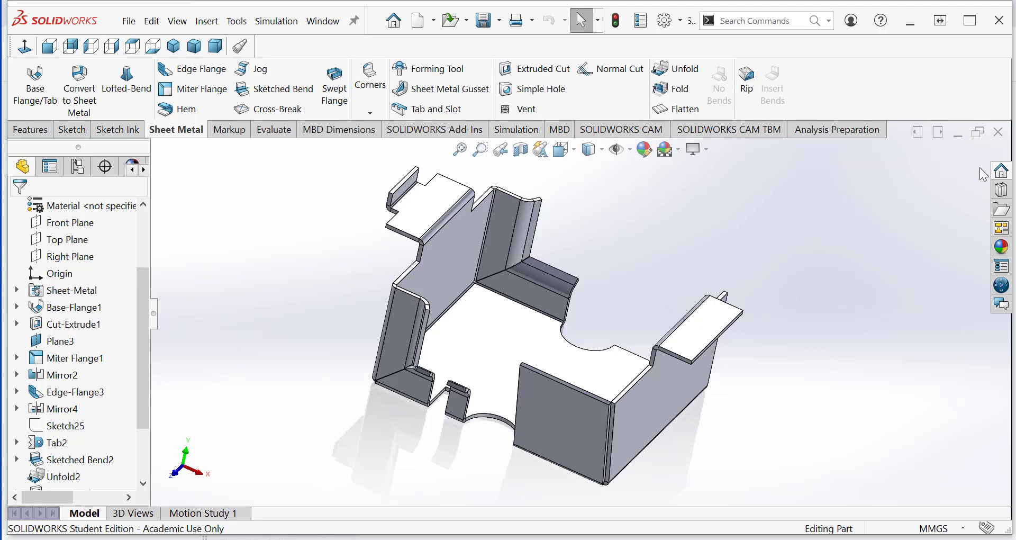
click(1001, 172)
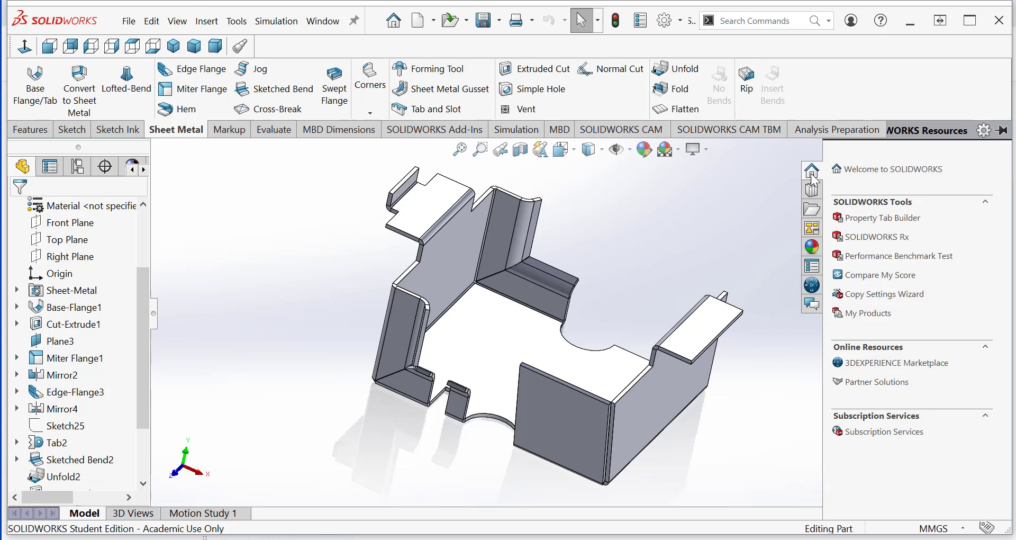
click(861, 169)
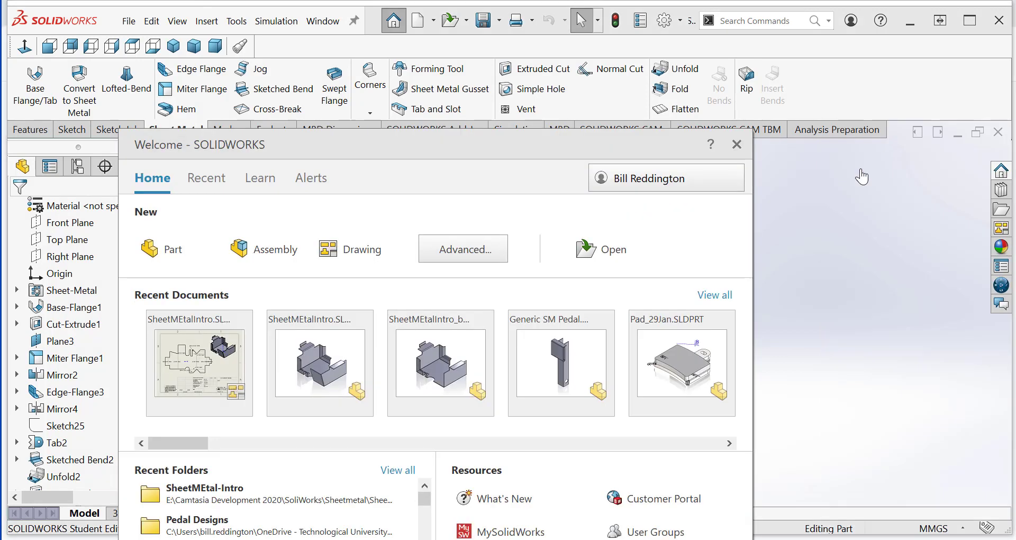
click(269, 180)
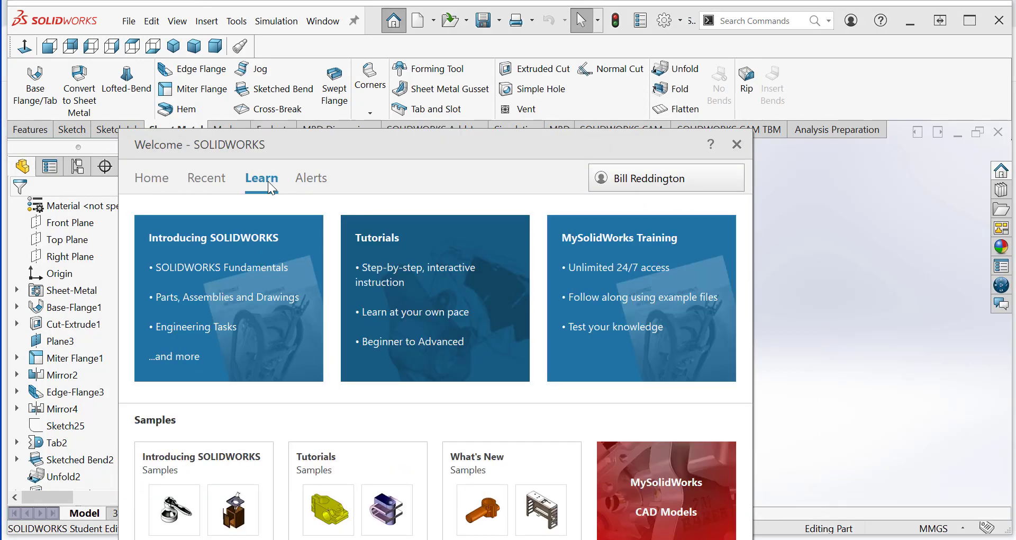
click(452, 242)
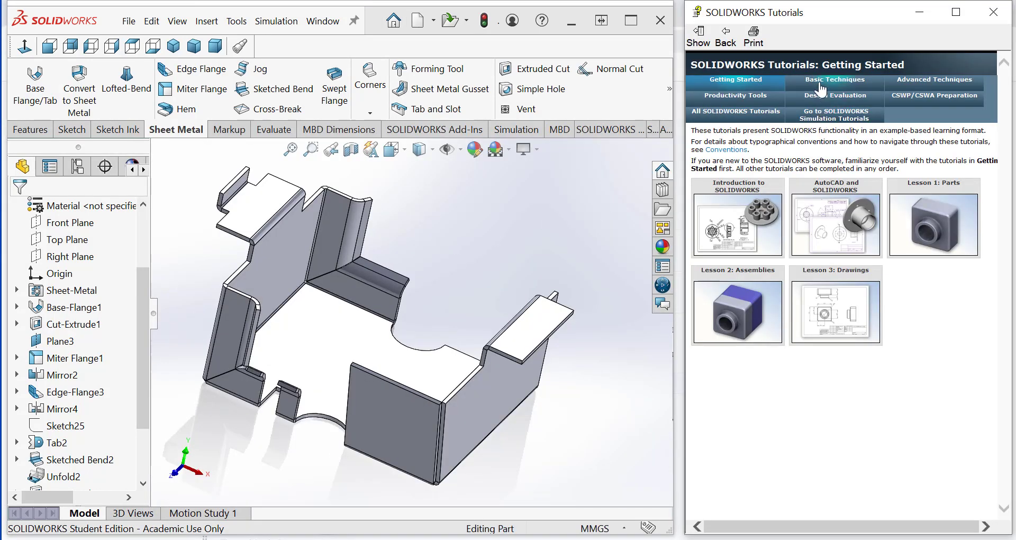
click(820, 84)
mouse_move(961, 271)
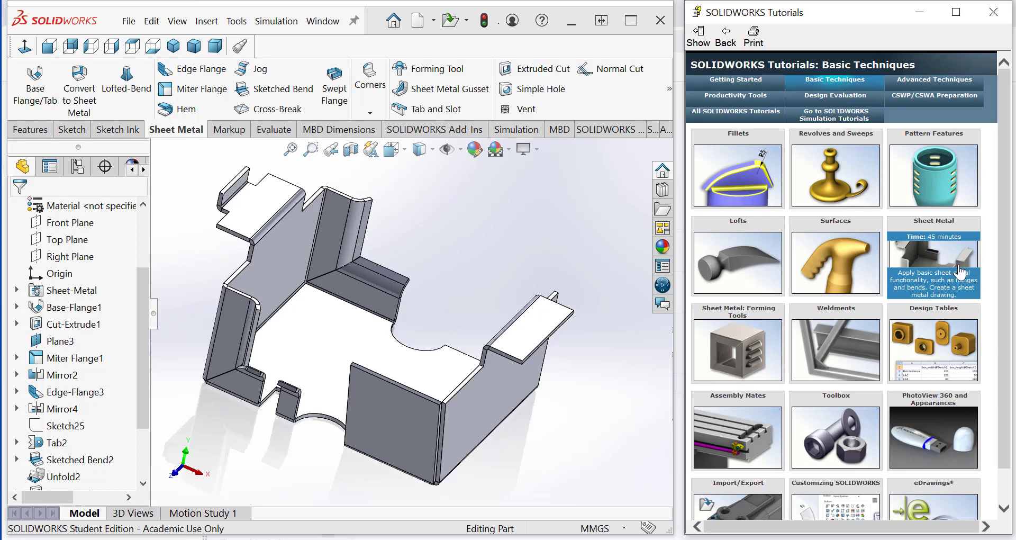
click(960, 271)
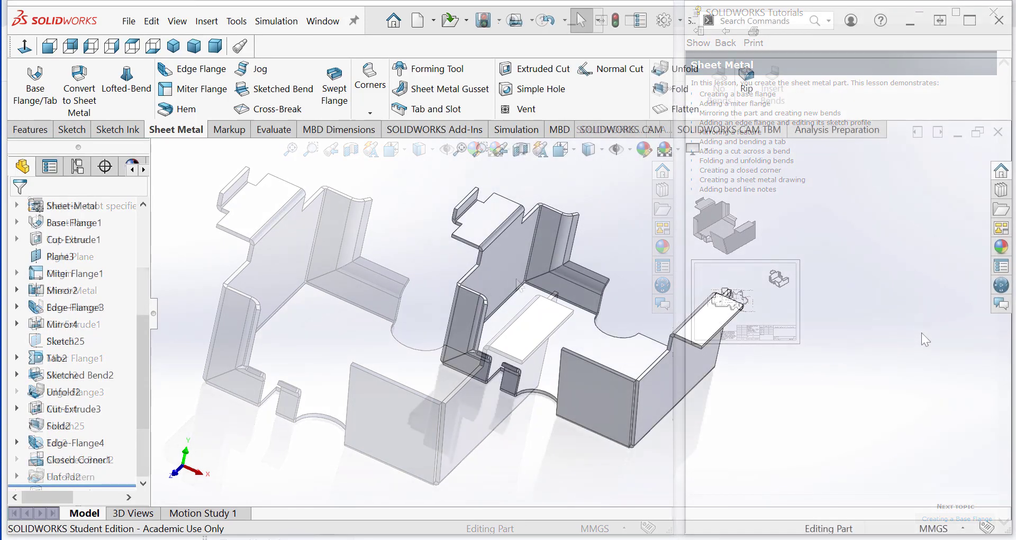
Flatten the sheet metal part to examine its flat pattern, and return it to the folded state
click(683, 114)
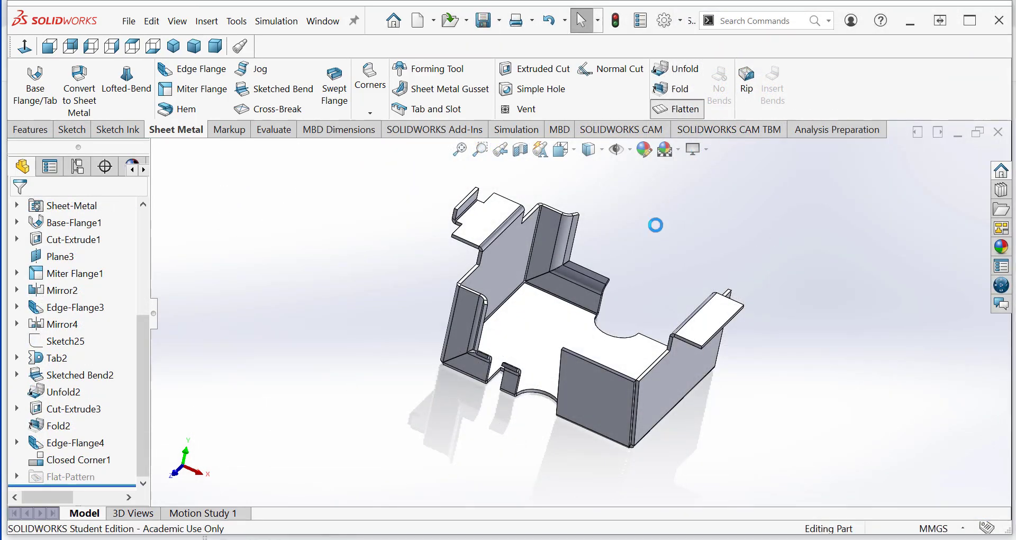
middle_drag(655, 240, 632, 204)
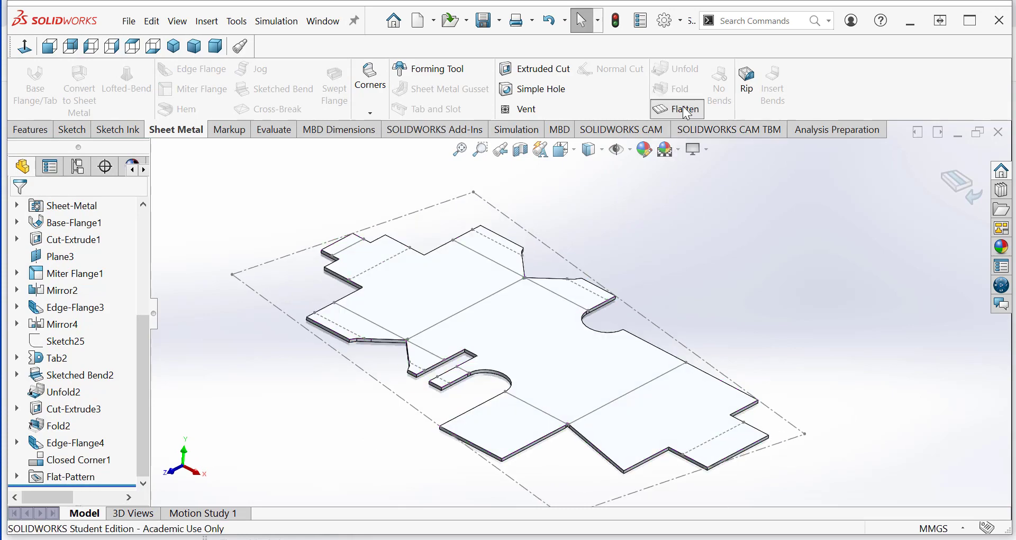
click(686, 113)
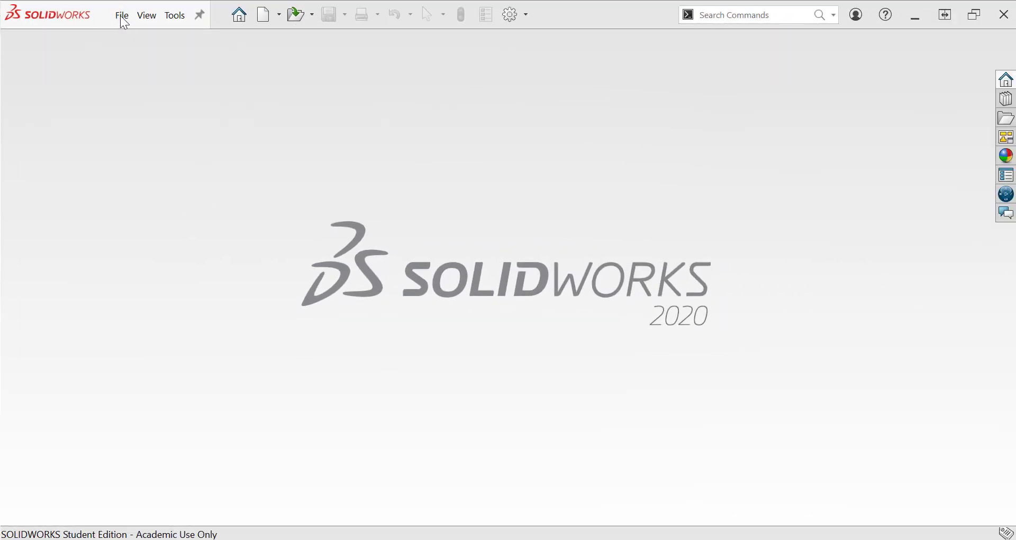
Create a new part document
click(123, 16)
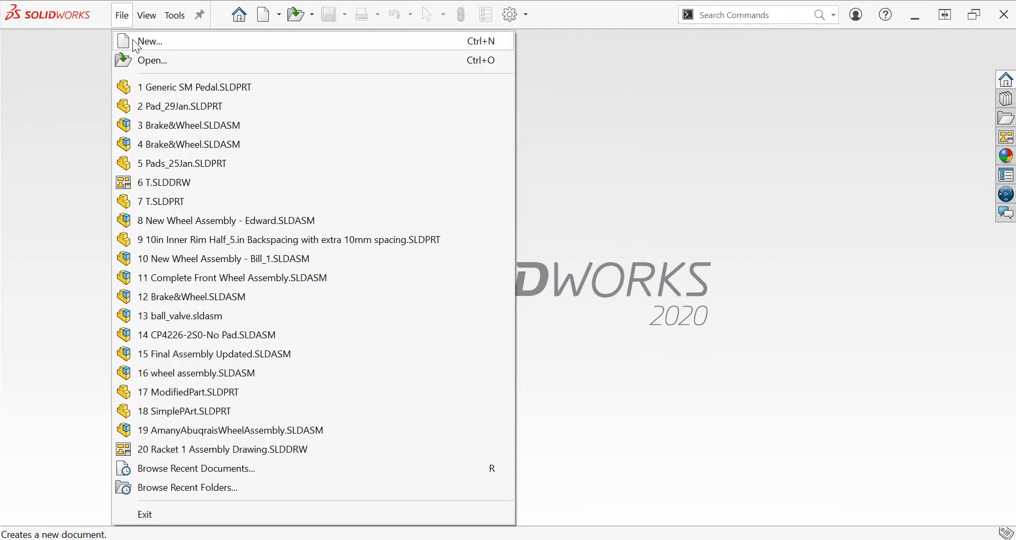
click(138, 39)
click(310, 175)
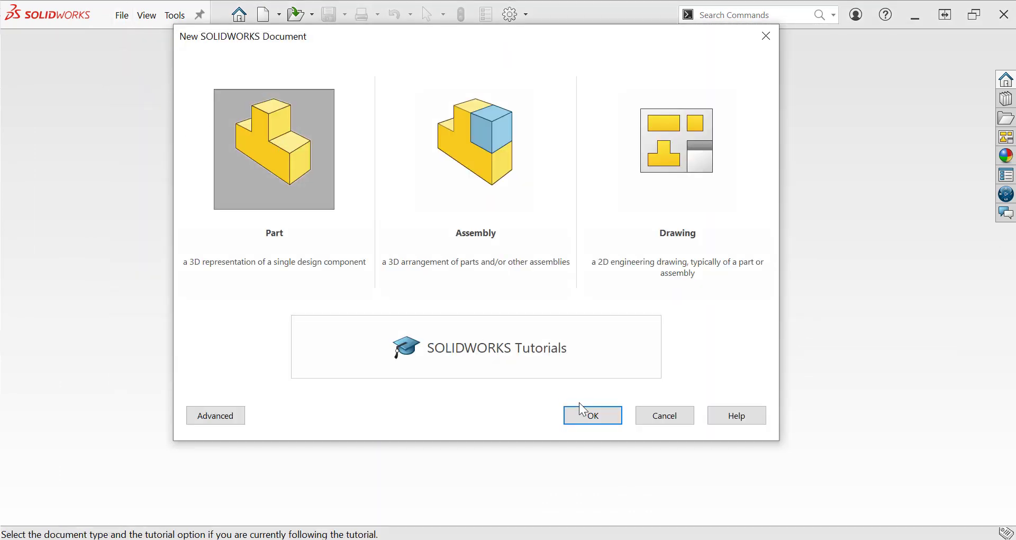
click(585, 416)
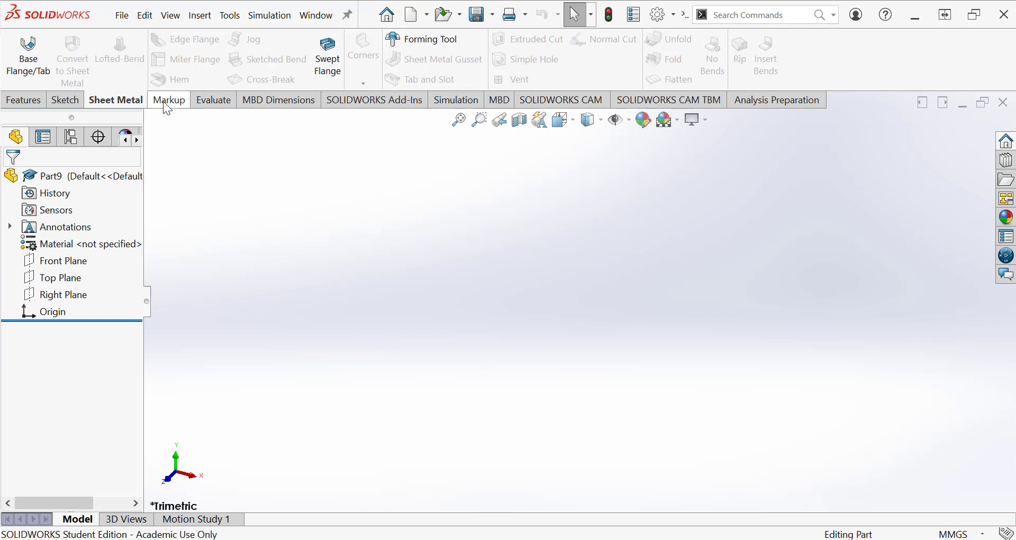
click(167, 102)
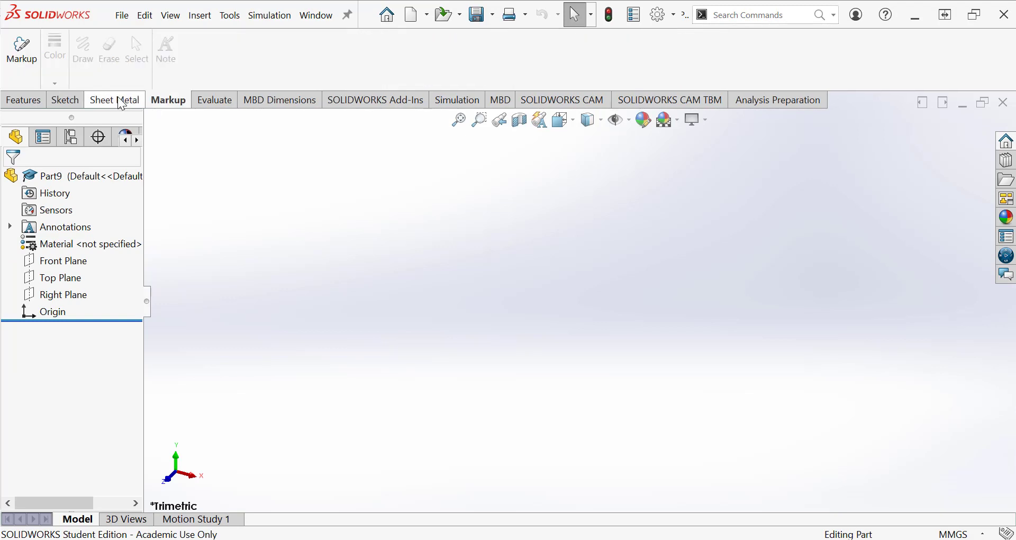
click(109, 101)
click(66, 101)
click(113, 102)
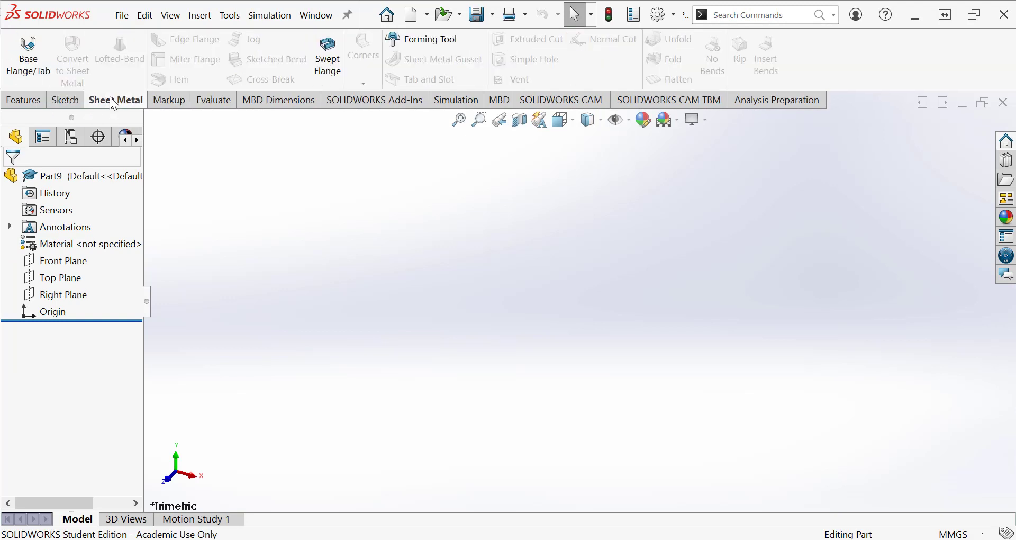
Start a base flange on the Front Plane and sketch an open U-shaped profile of three lines with sides about 58 mm tall
click(30, 55)
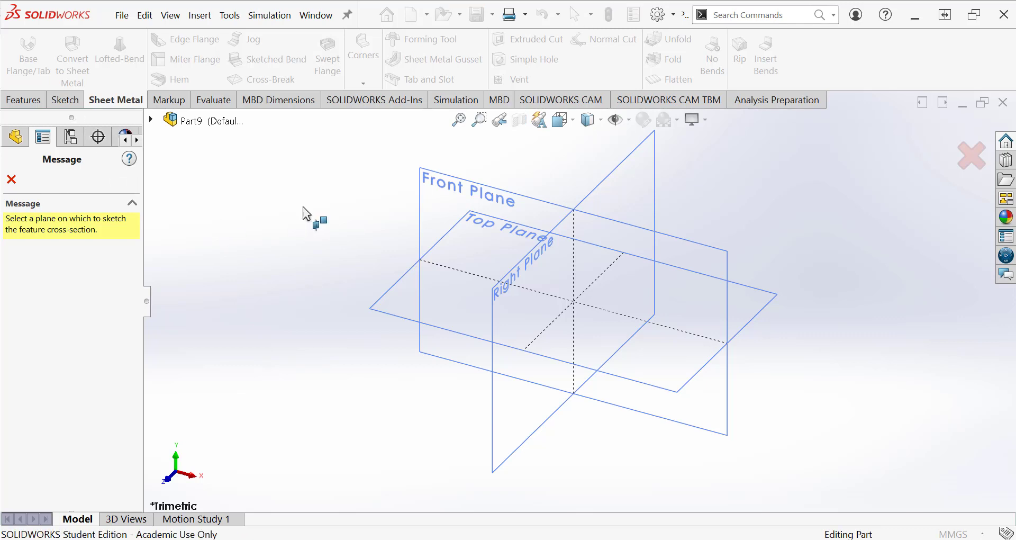
click(453, 181)
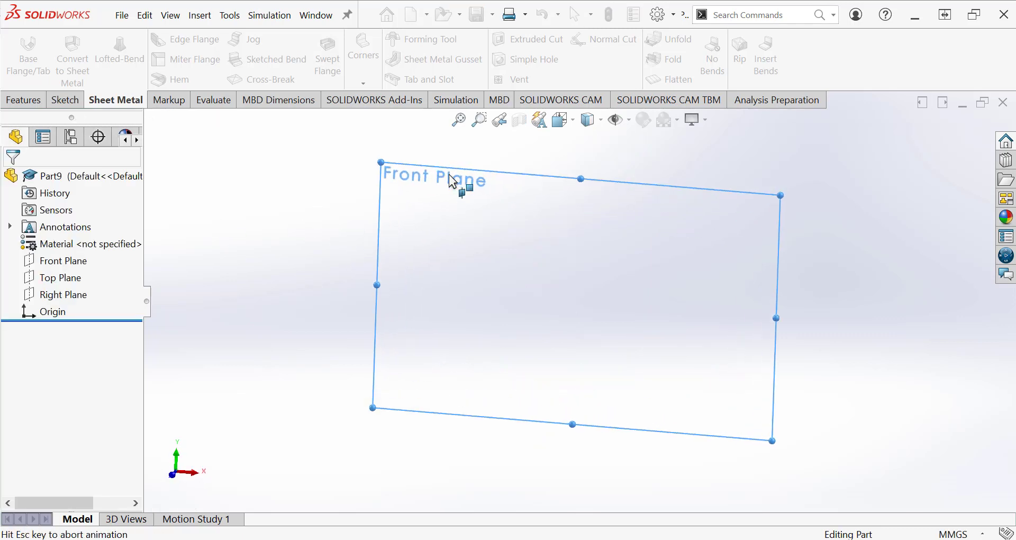
click(105, 34)
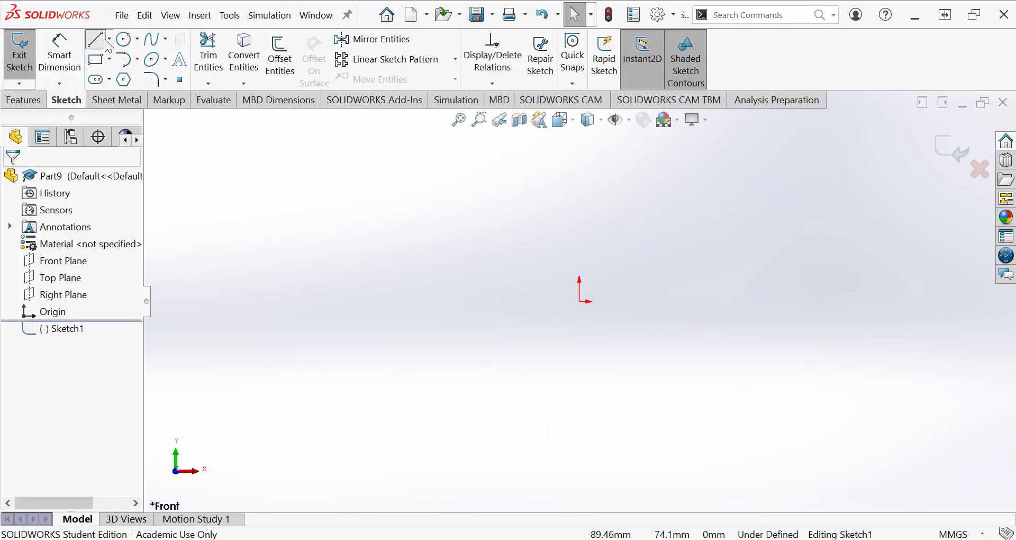
click(453, 243)
click(453, 391)
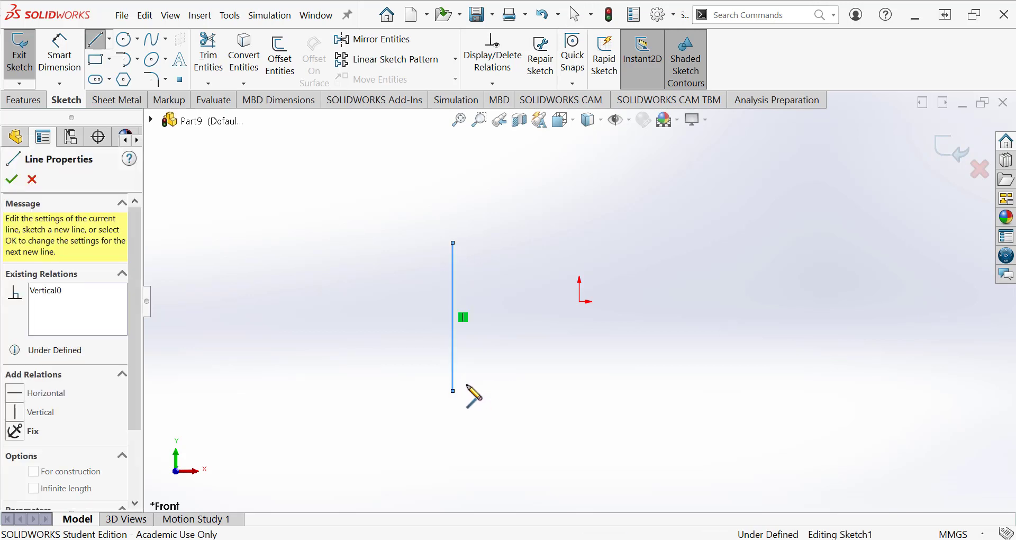
click(761, 390)
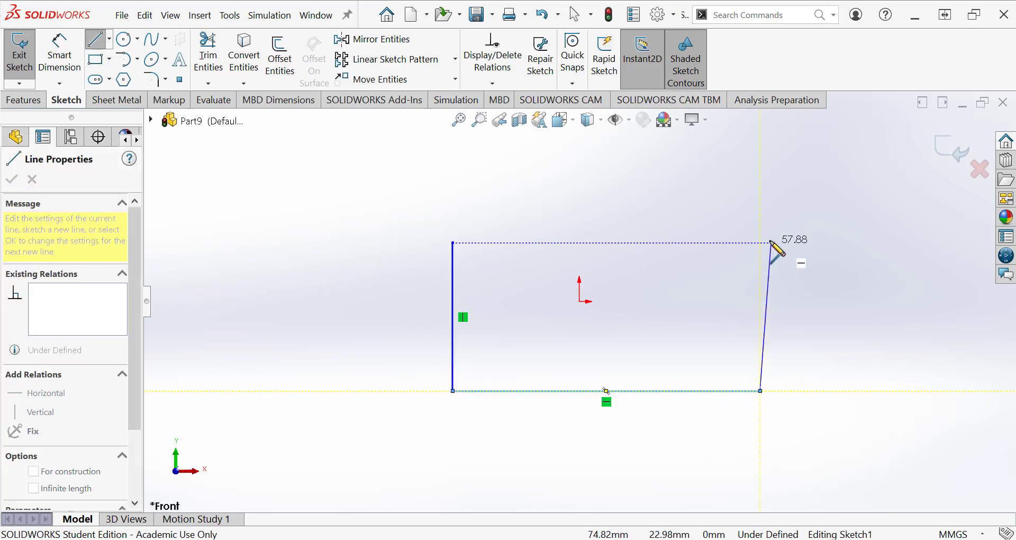
click(760, 243)
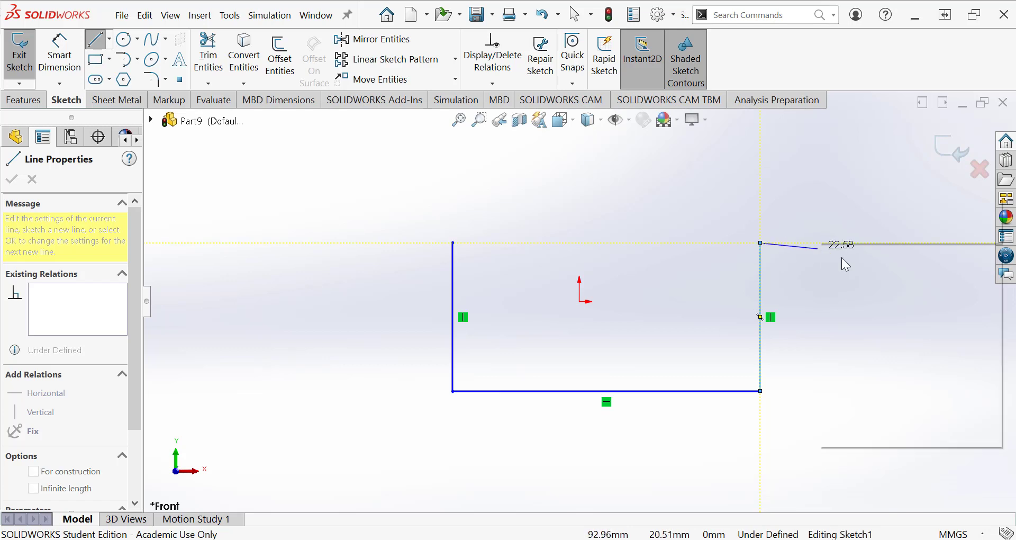
key(Escape)
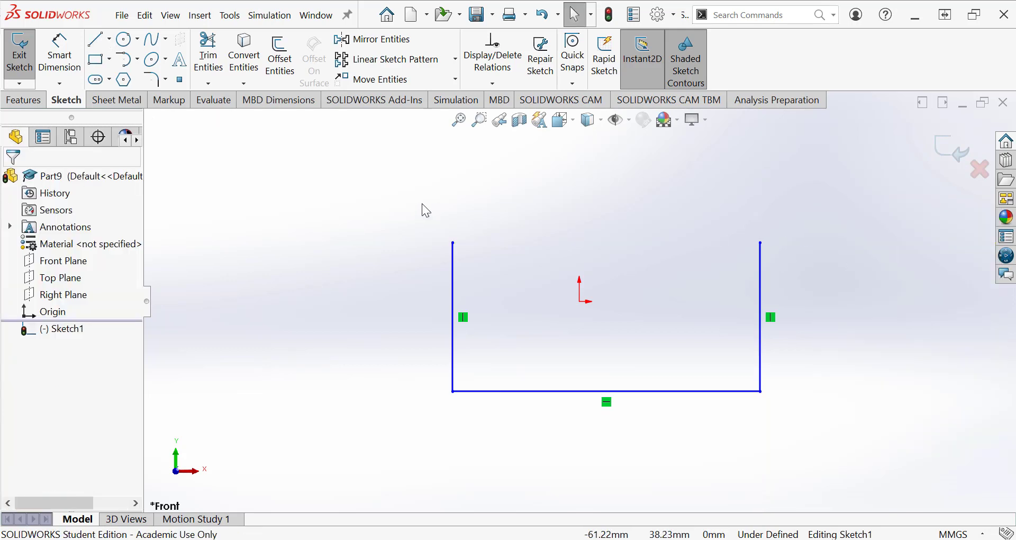
Dimension the profile's left vertical line to 80 mm and its horizontal base line to 180 mm
click(60, 53)
click(453, 289)
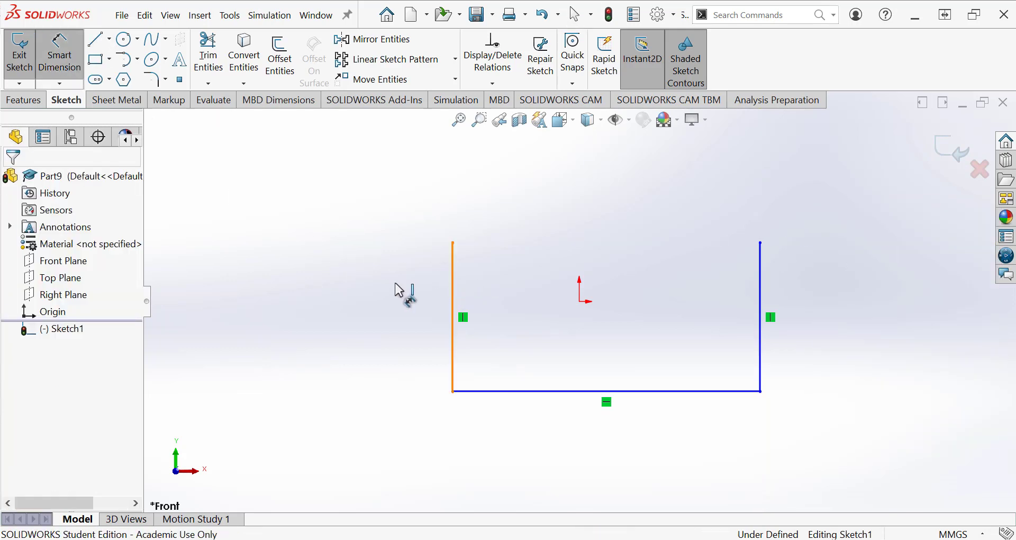
click(345, 294)
text(80)
key(Return)
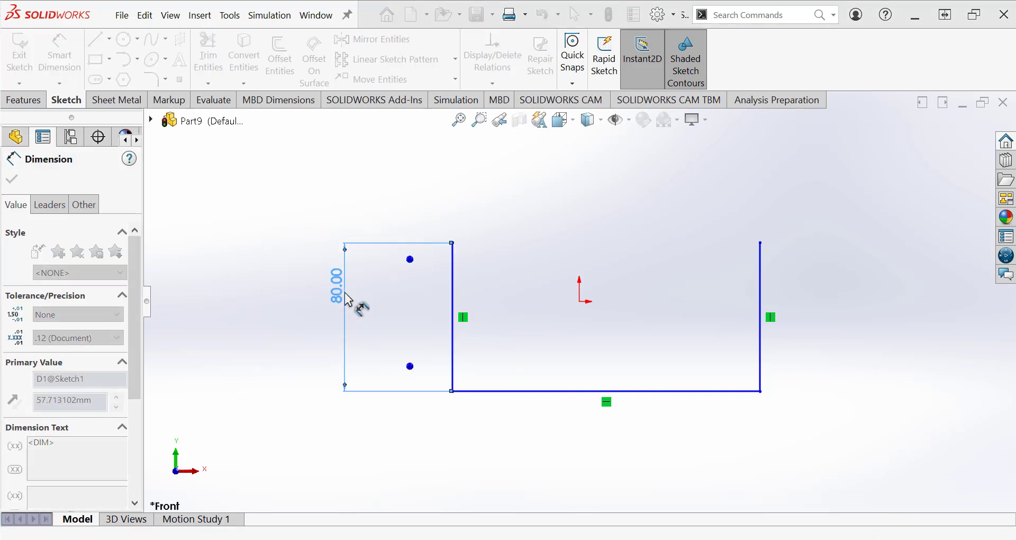
click(500, 392)
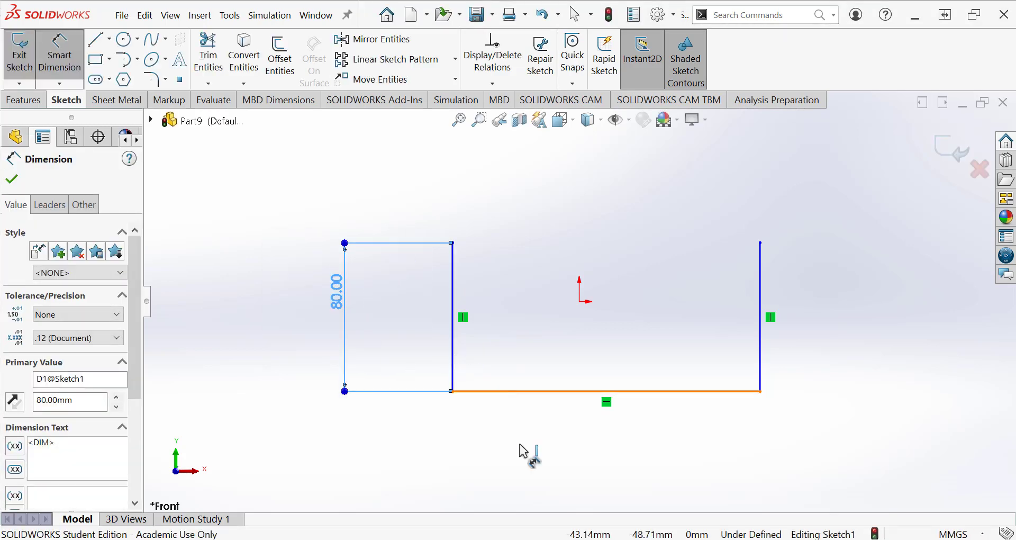
click(522, 465)
text(180)
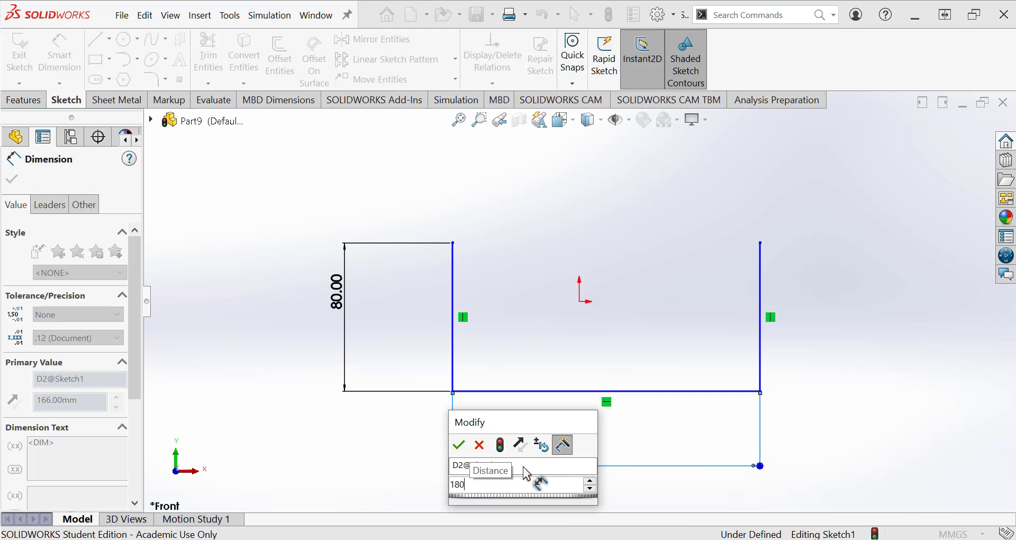
key(Return)
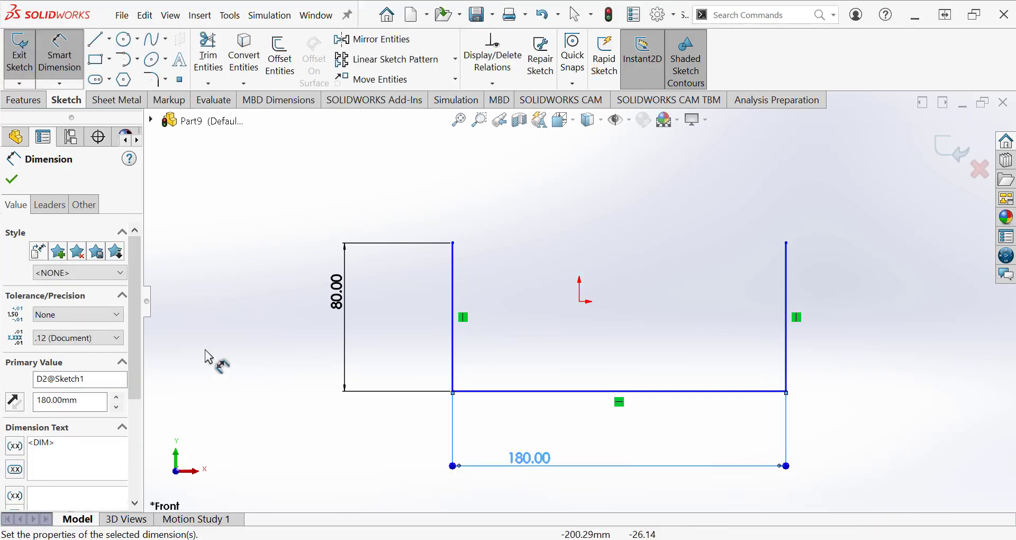
click(12, 179)
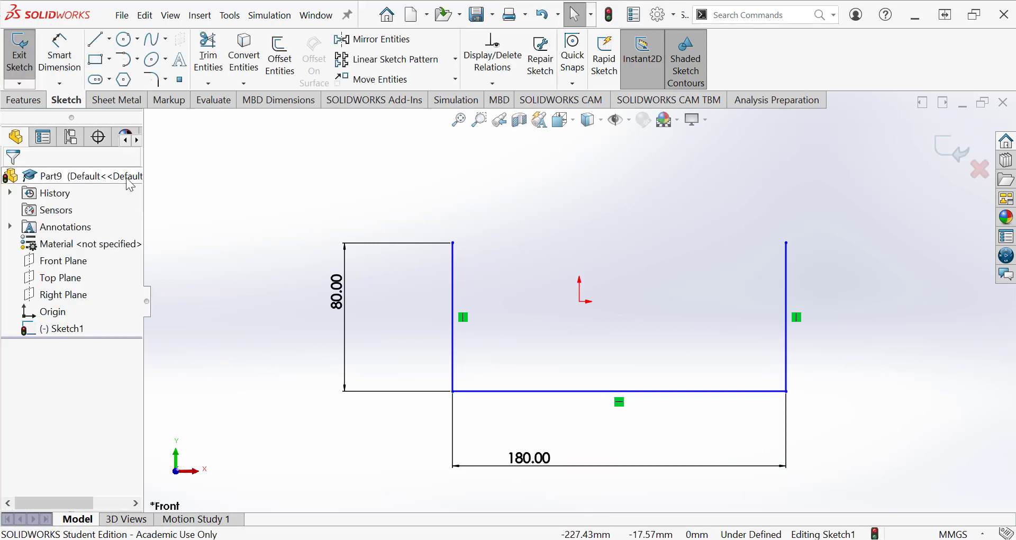
Add an Equal relation between the two vertical lines of the profile
click(507, 85)
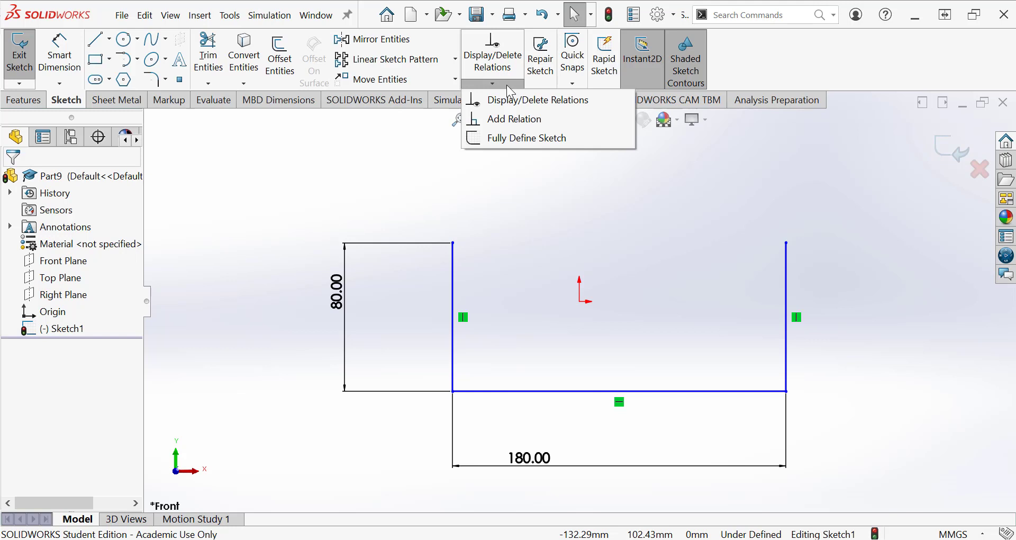
click(518, 118)
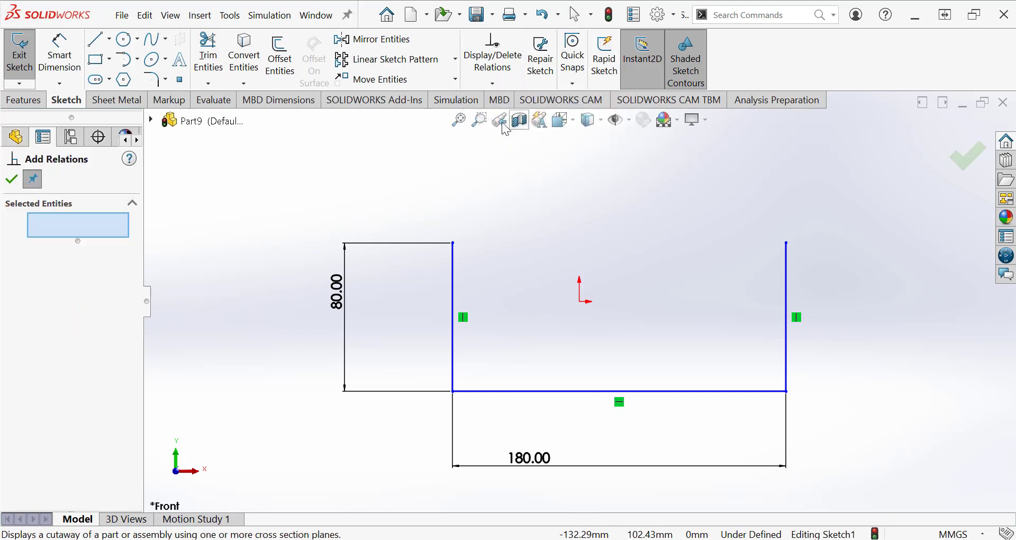
click(453, 297)
click(788, 297)
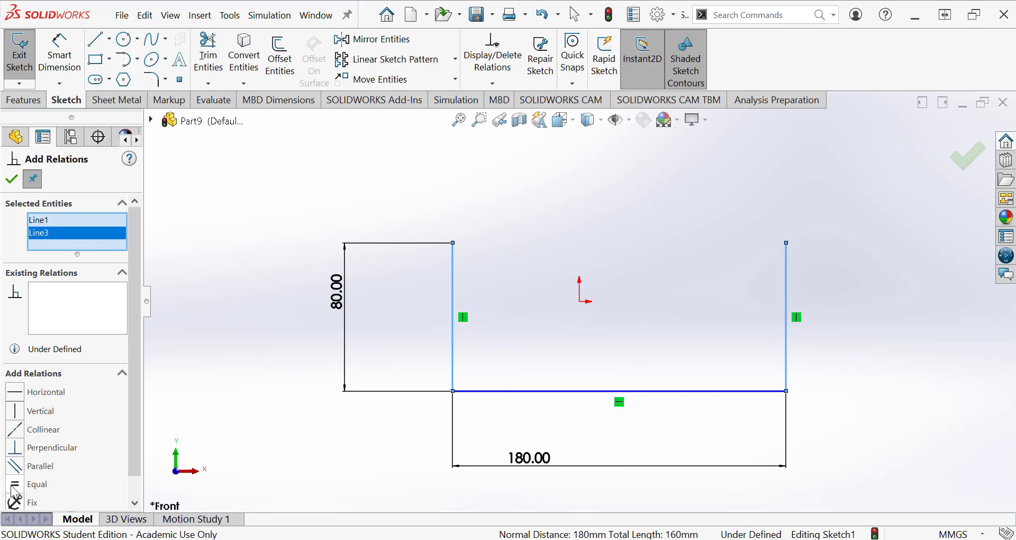
click(15, 490)
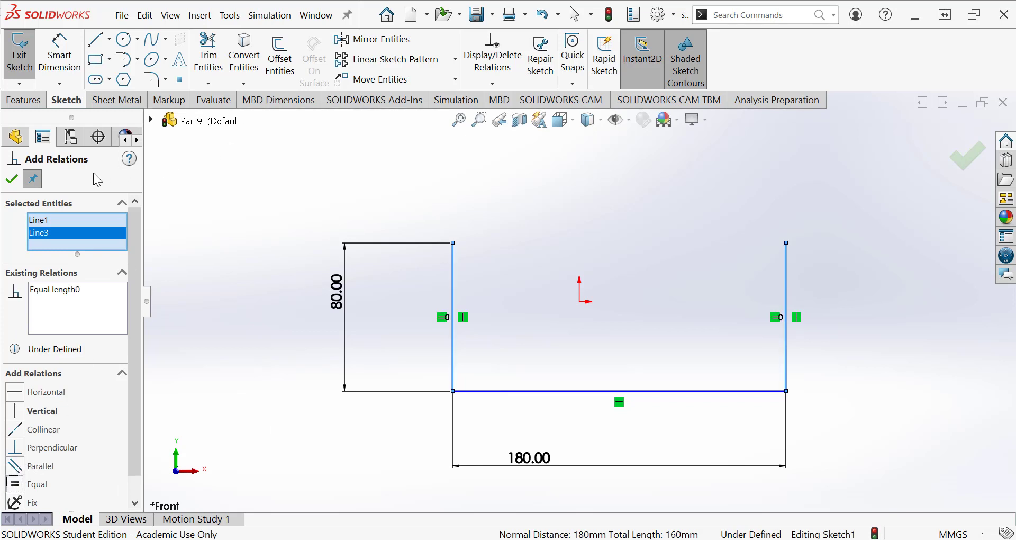
click(11, 179)
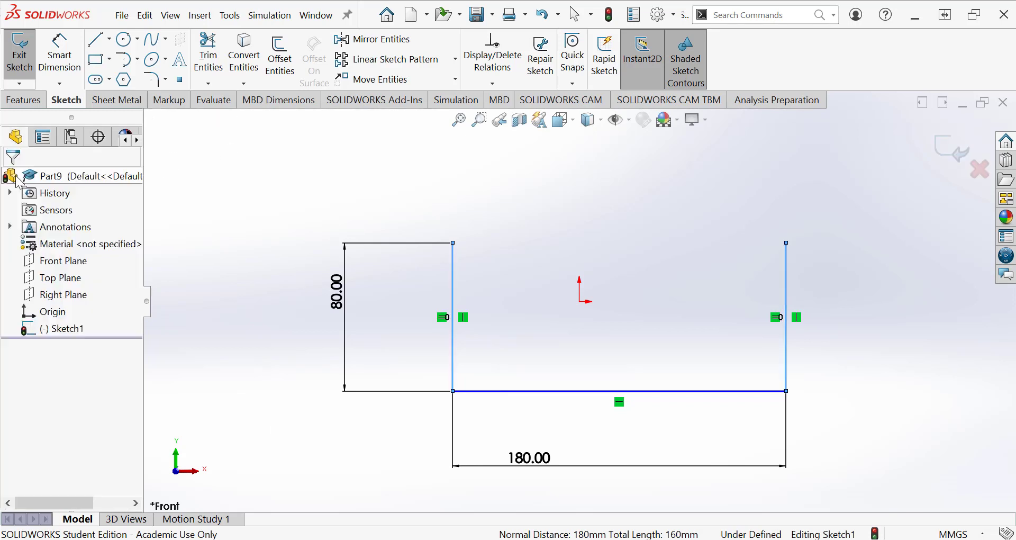
Add Vertical and Coincident relations between the midpoint of the horizontal base line and the origin
click(467, 71)
click(505, 118)
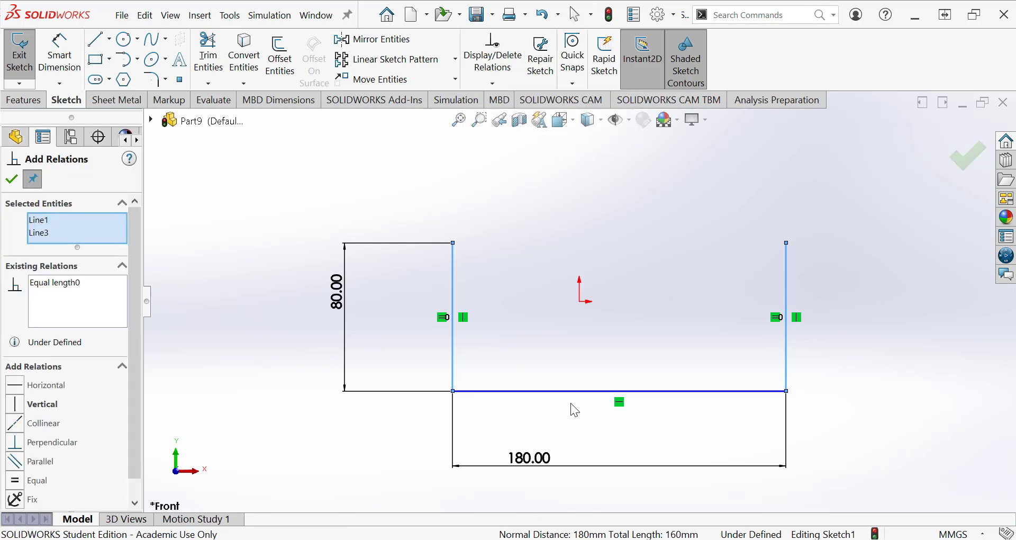
right_click(93, 233)
click(133, 242)
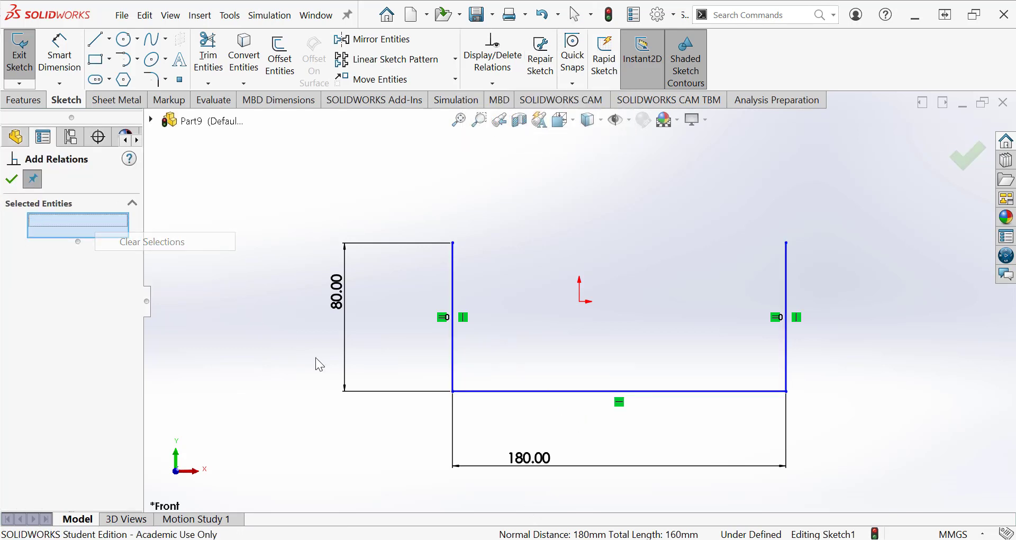
right_click(520, 398)
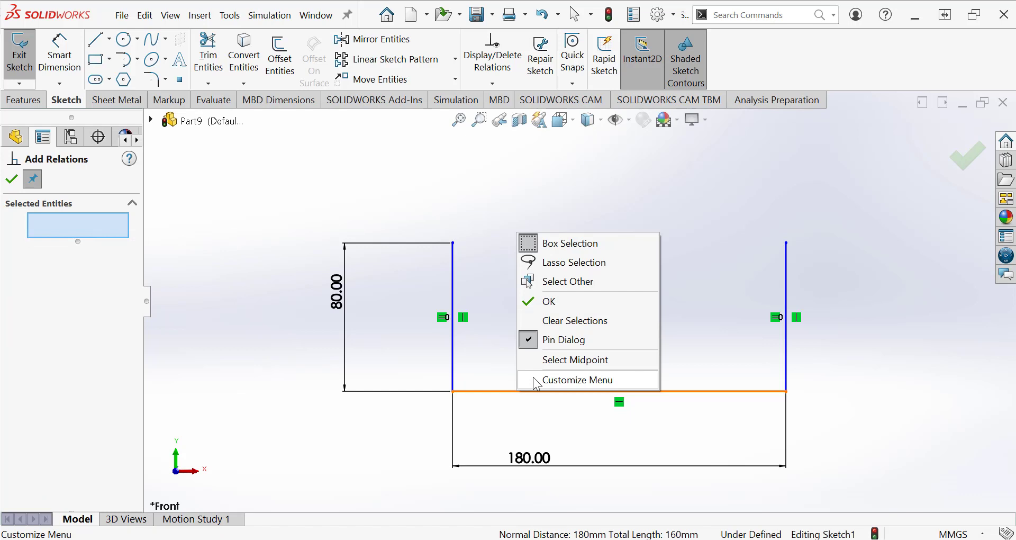
click(567, 360)
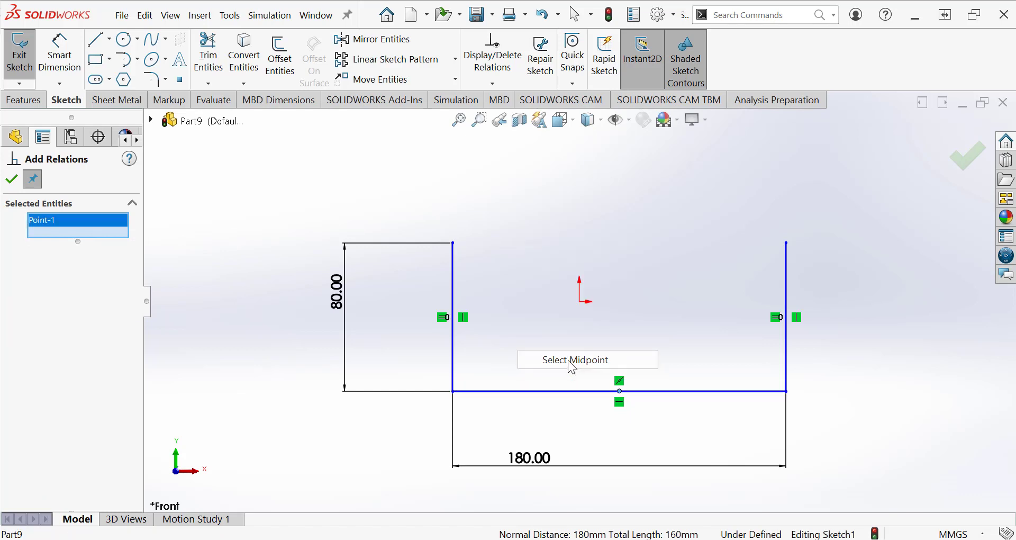
click(580, 303)
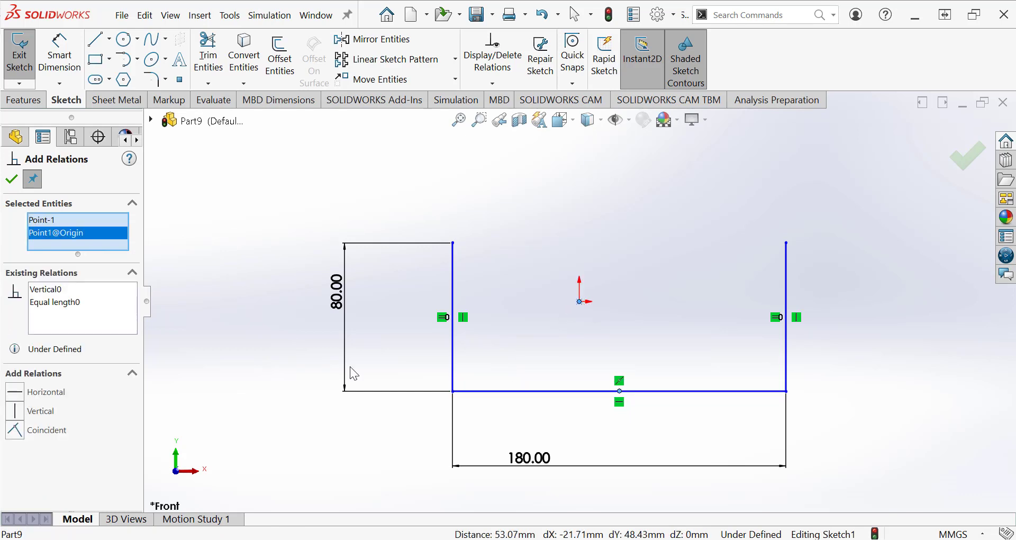
click(16, 413)
click(15, 431)
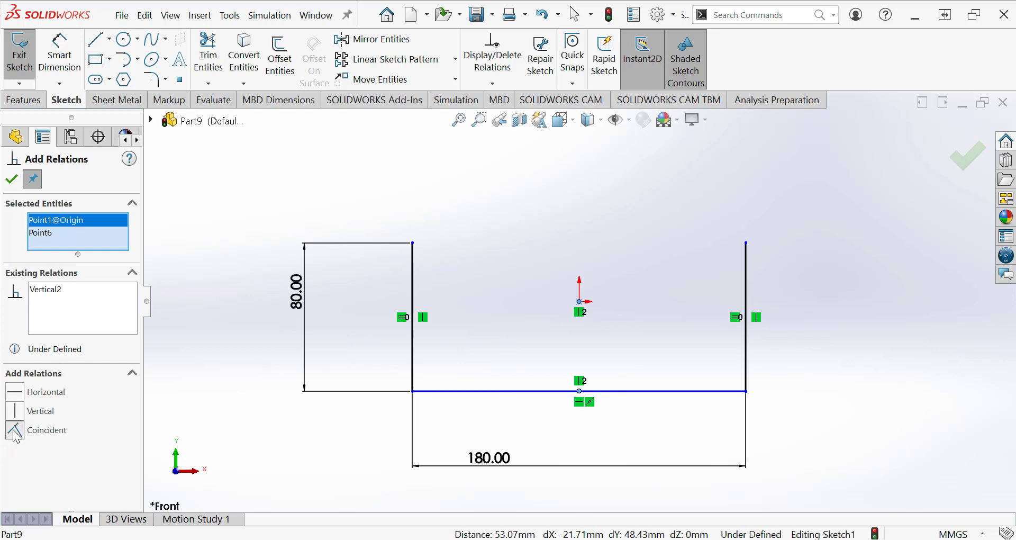
click(963, 157)
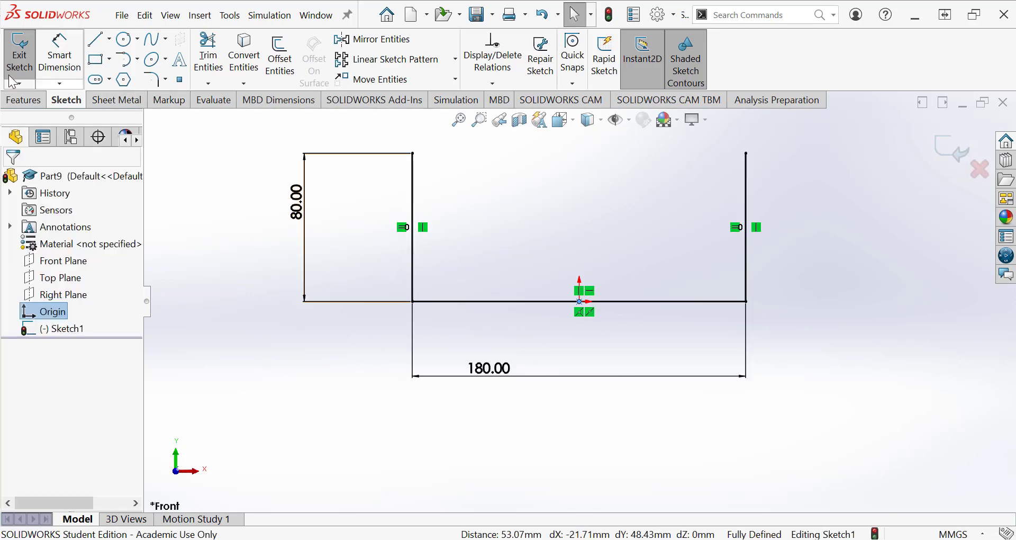
Exit the profile sketch and set the base flange to a Blind depth of 75 mm
click(17, 59)
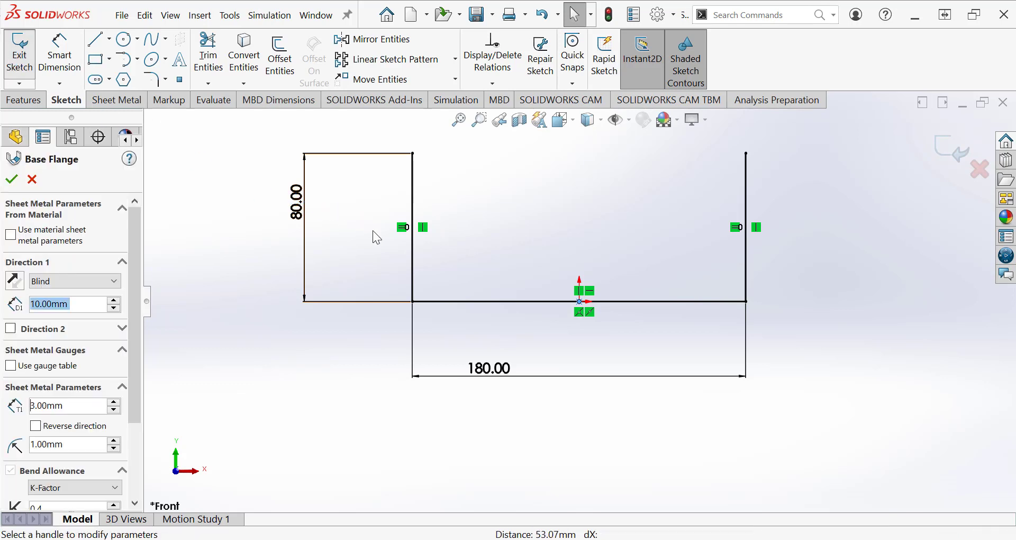
click(59, 283)
click(59, 283)
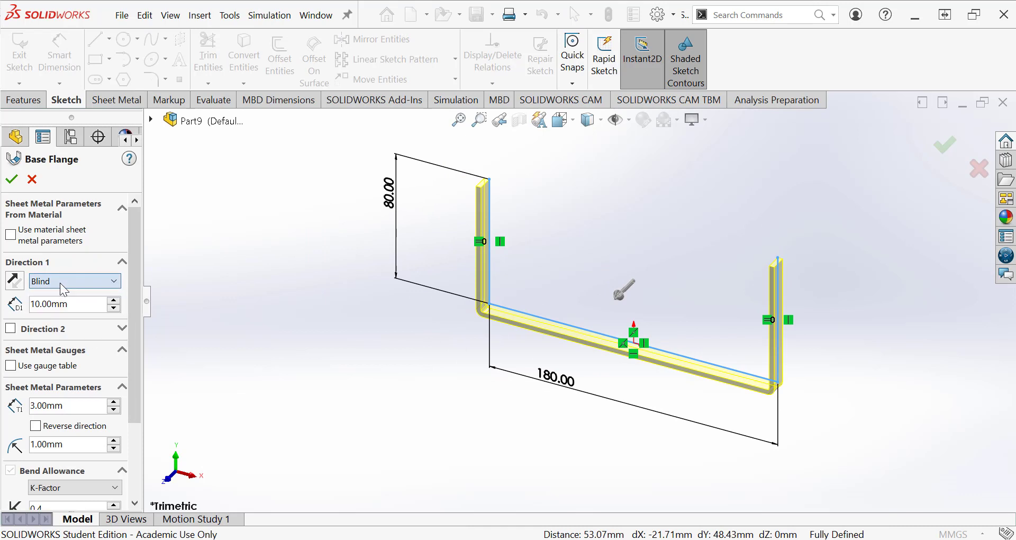
click(75, 308)
drag(75, 308, 21, 304)
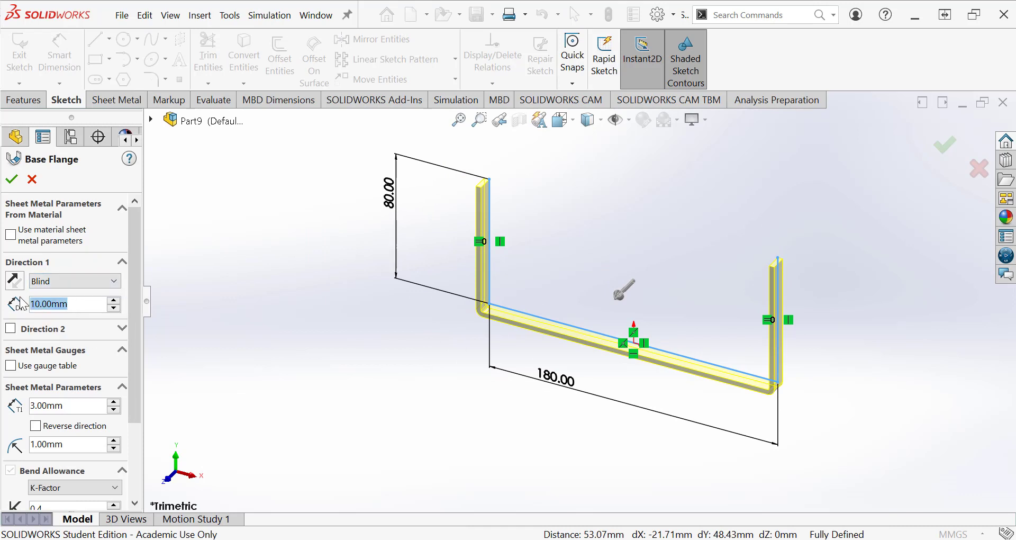
text(75)
key(Tab)
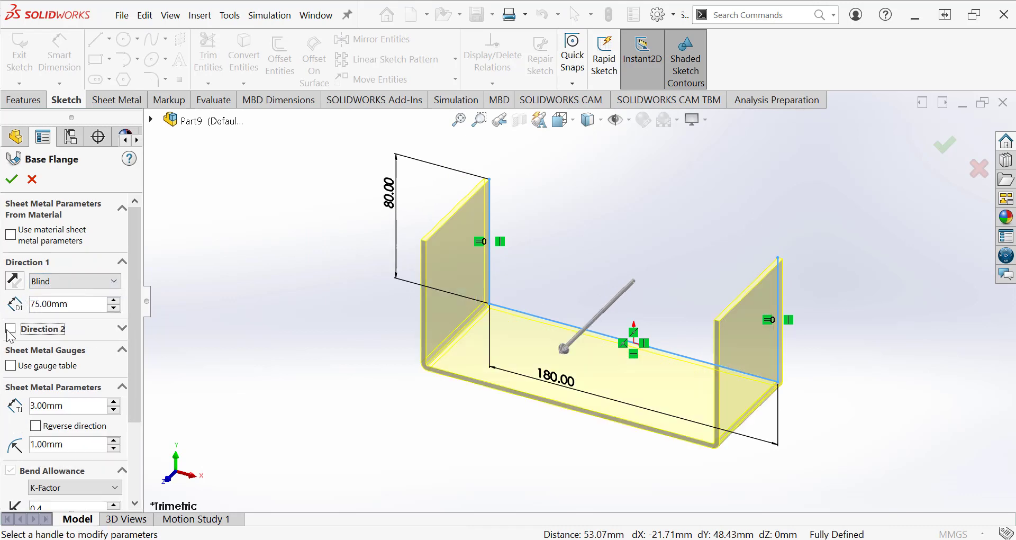
Try a sheet thickness of 1 mm for the base flange
drag(69, 406, 17, 401)
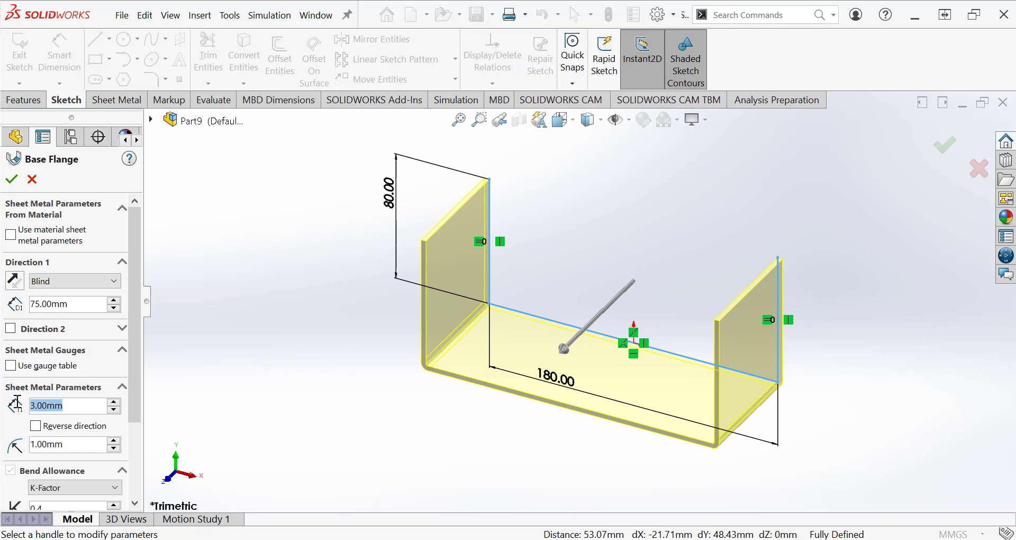
text(1)
key(Tab)
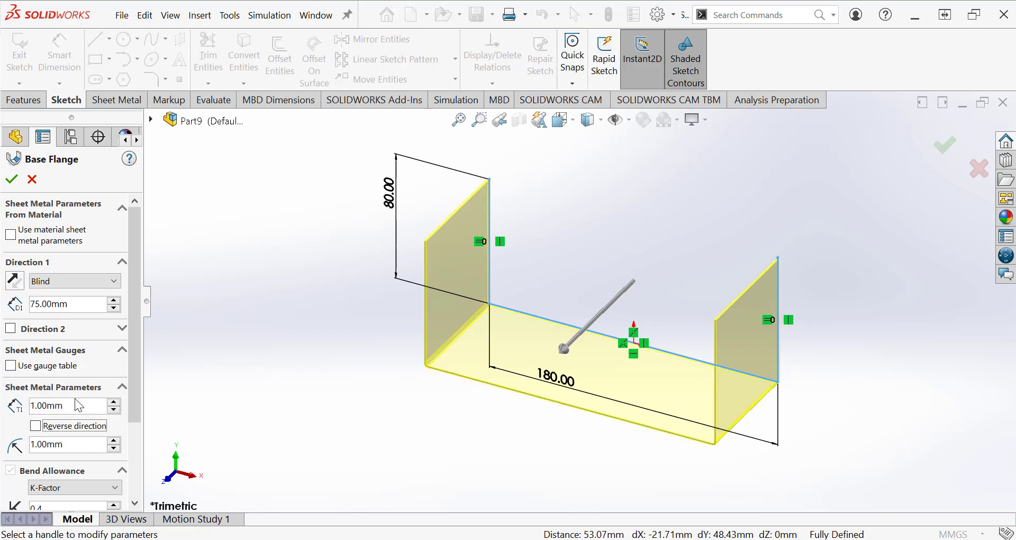
Set the base flange's sheet thickness to 3 mm and create the flange
drag(78, 405, 16, 410)
text(3)
key(Tab)
drag(134, 389, 129, 367)
click(11, 179)
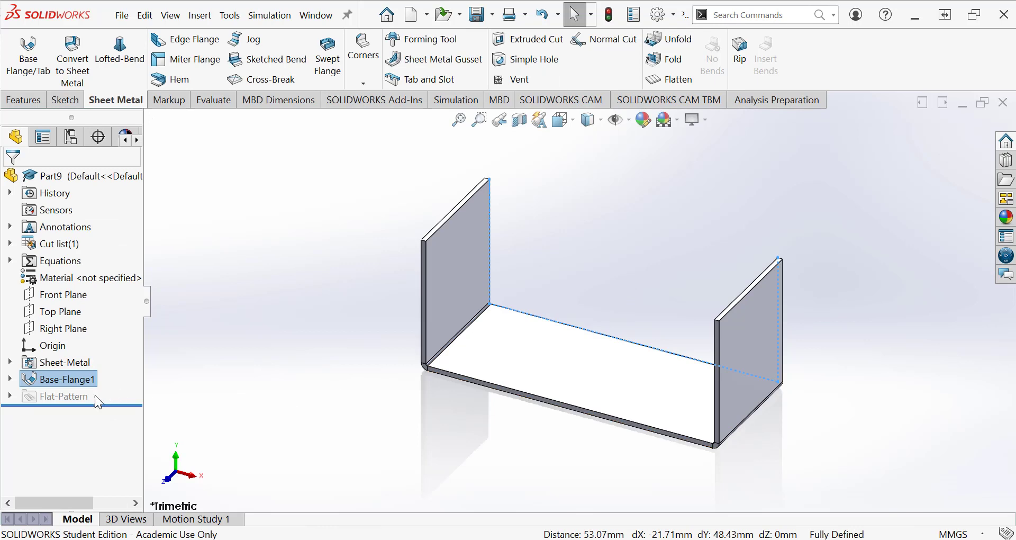
Open the Sheet-Metal feature's definition to examine its bend parameters, bend allowance and auto relief, and close it
click(10, 362)
click(10, 362)
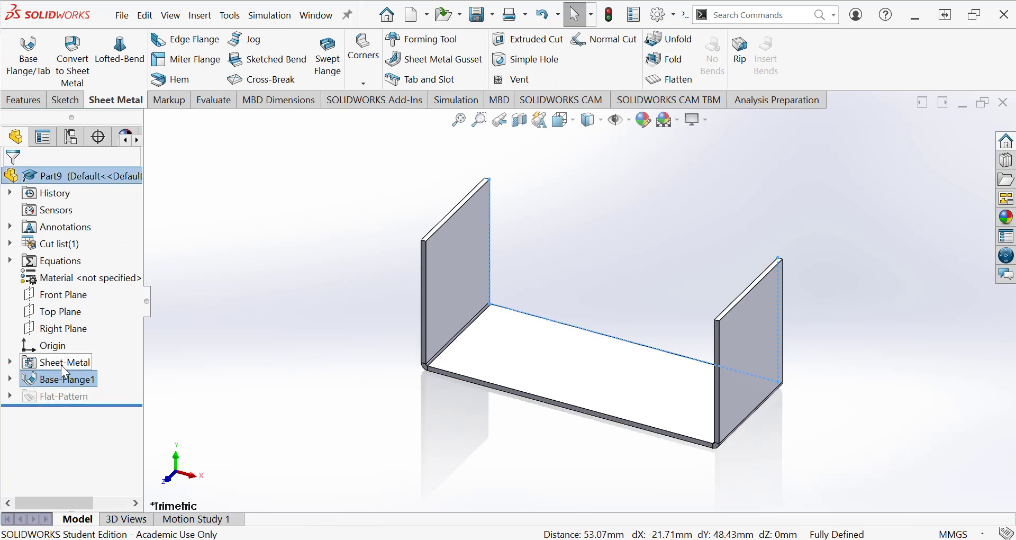
right_click(61, 364)
click(74, 219)
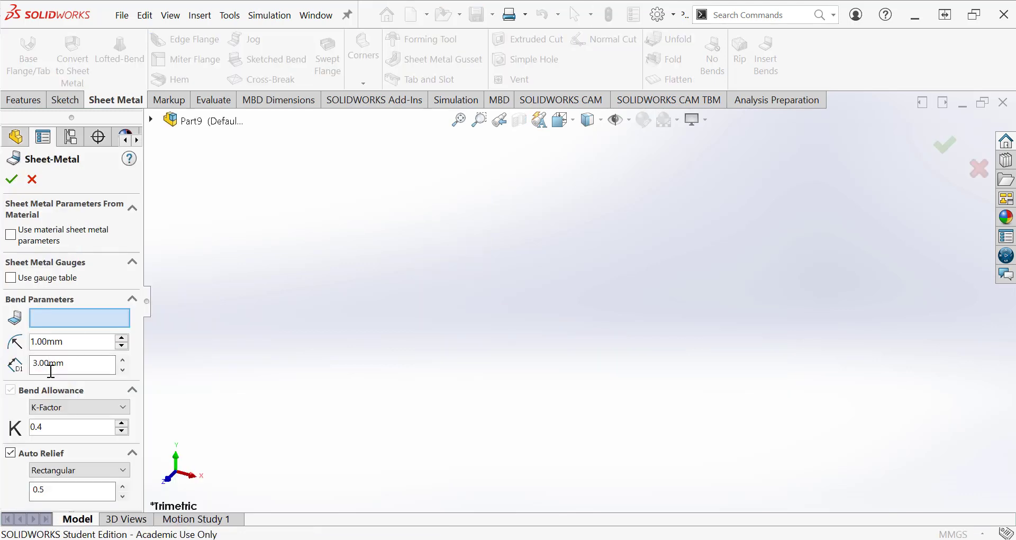
click(11, 179)
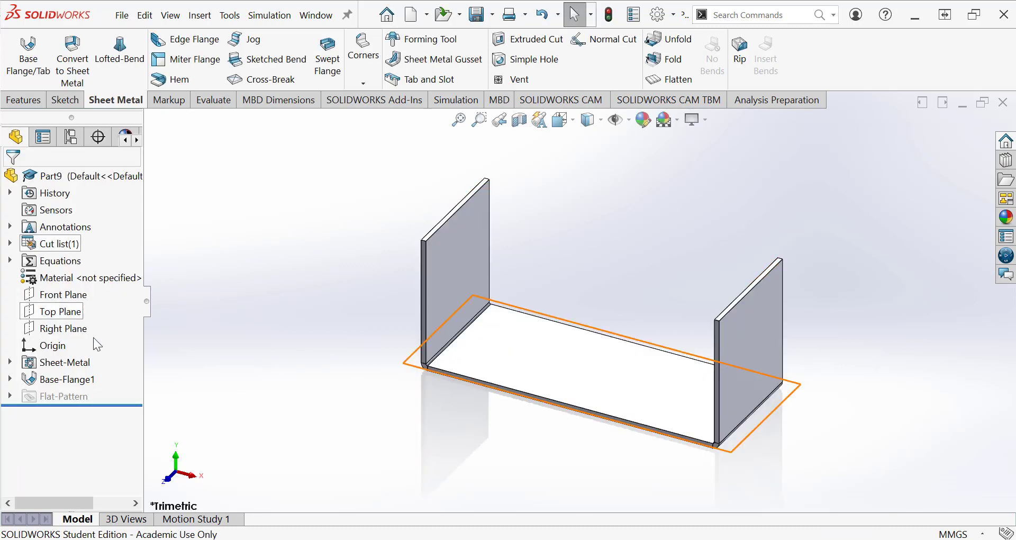
Expand Base-Flange1 and open its definition to examine the depth and sheet metal parameters, and close it
click(10, 379)
right_click(53, 379)
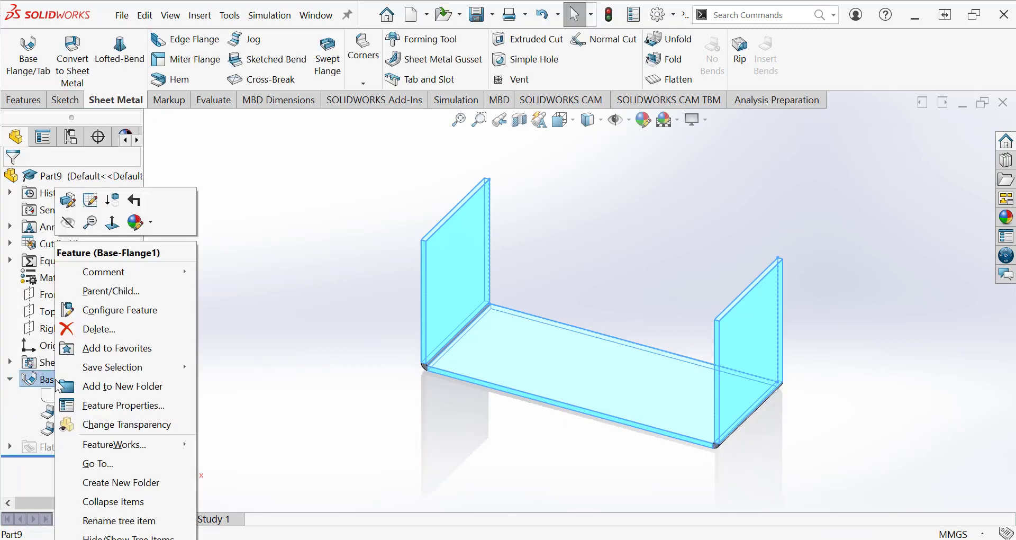
click(69, 201)
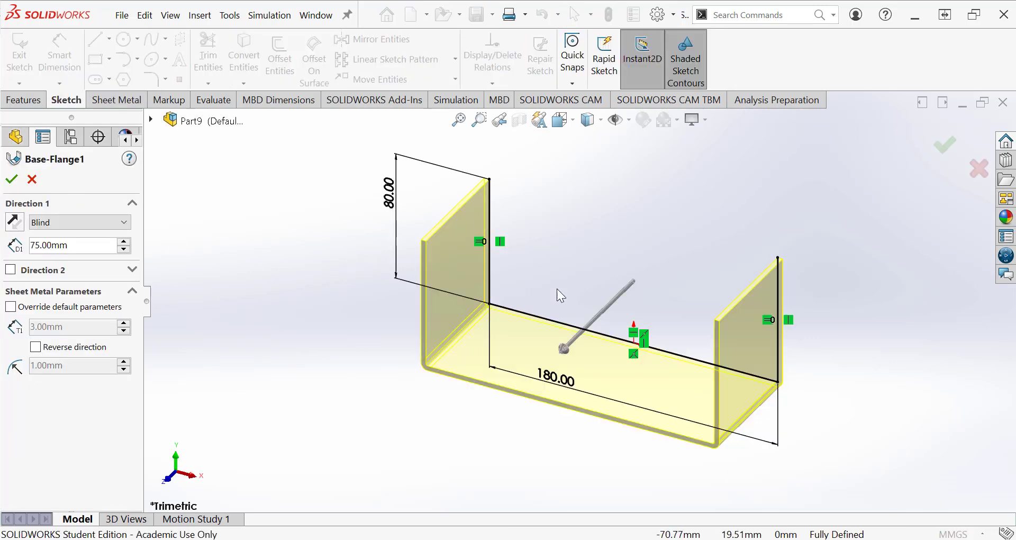
click(11, 179)
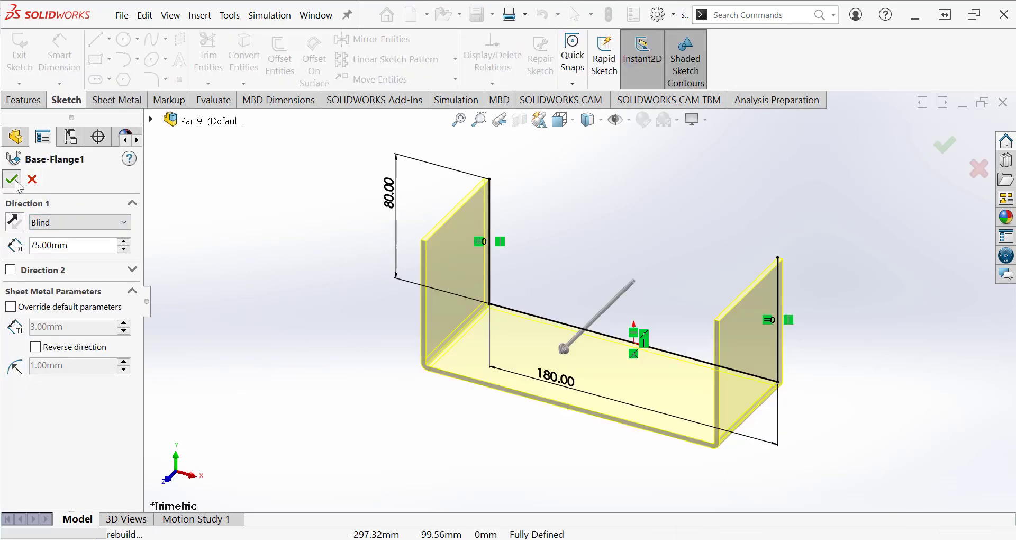
Unsuppress Flat-Pattern1 to examine the part's flattened shape and bend lines, and suppress it again
click(9, 447)
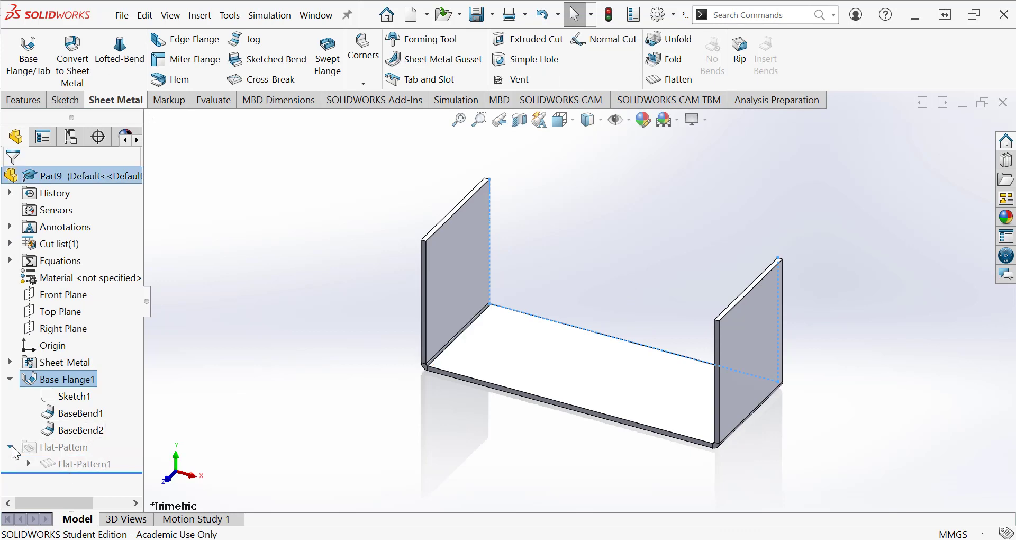
click(28, 462)
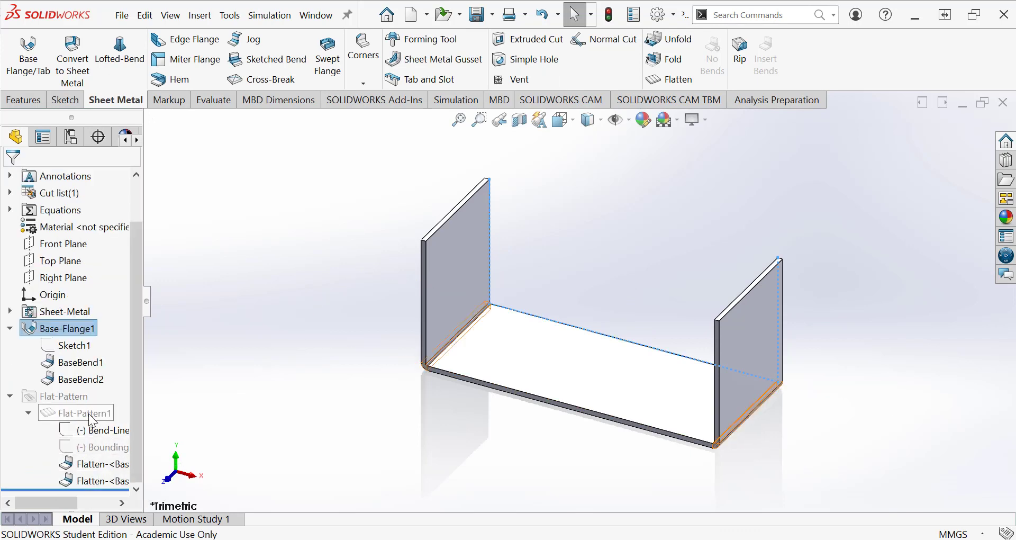
right_click(88, 414)
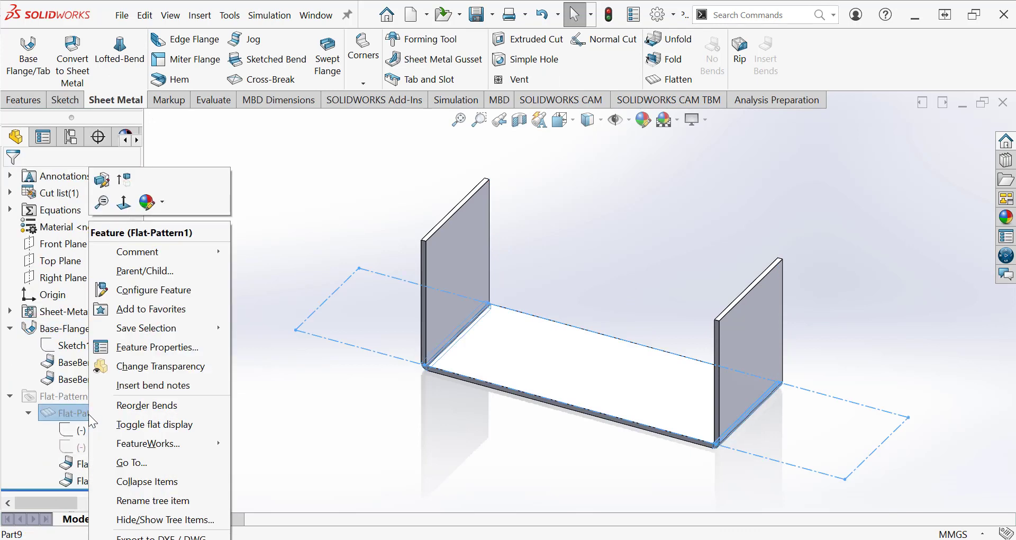
click(122, 193)
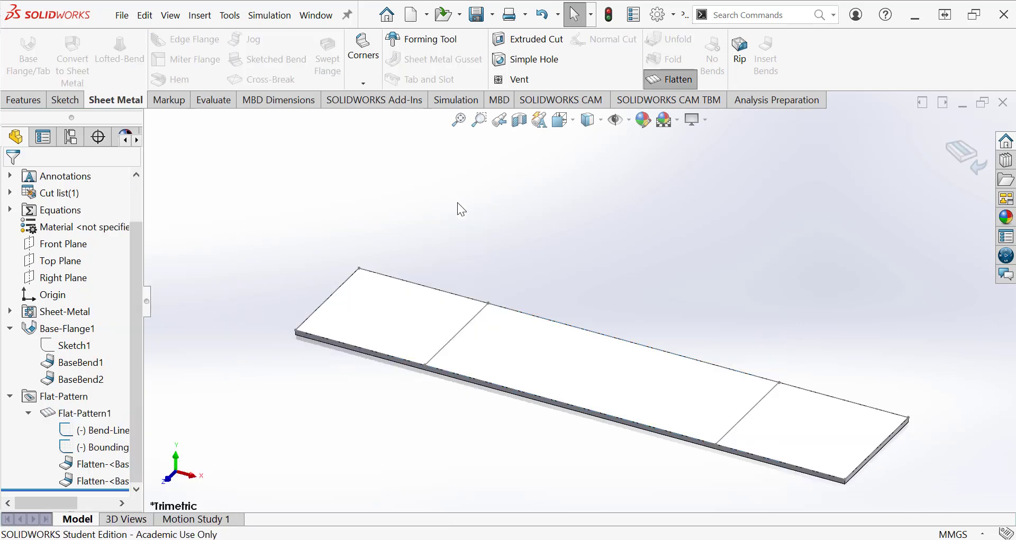
right_click(80, 412)
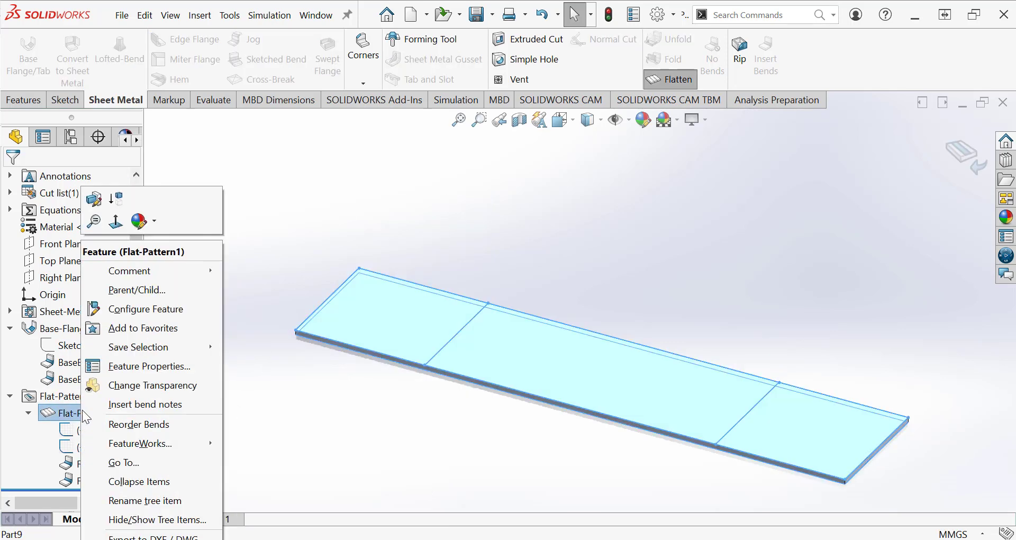
click(117, 200)
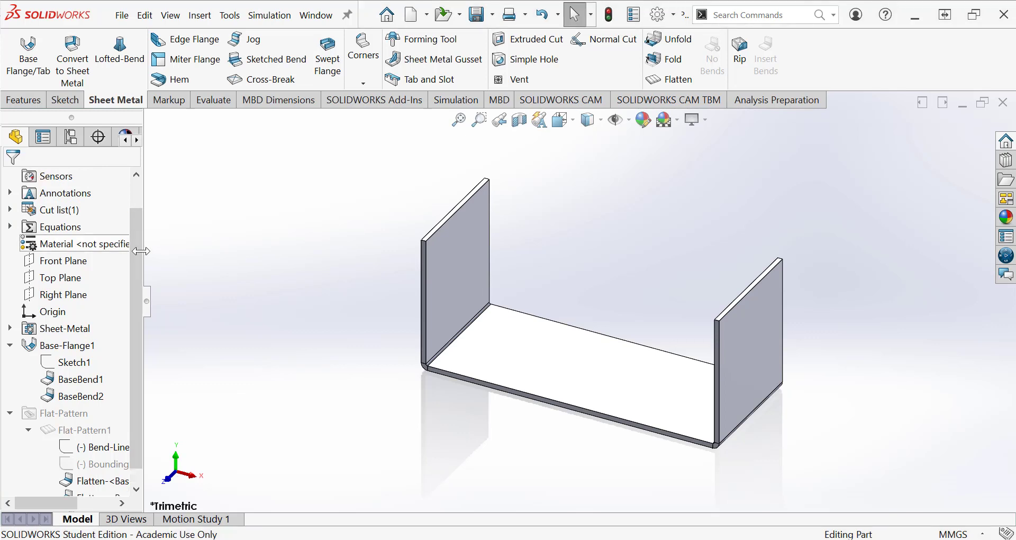
Collapse all expanded items in the part's feature tree
drag(137, 253, 132, 194)
right_click(71, 176)
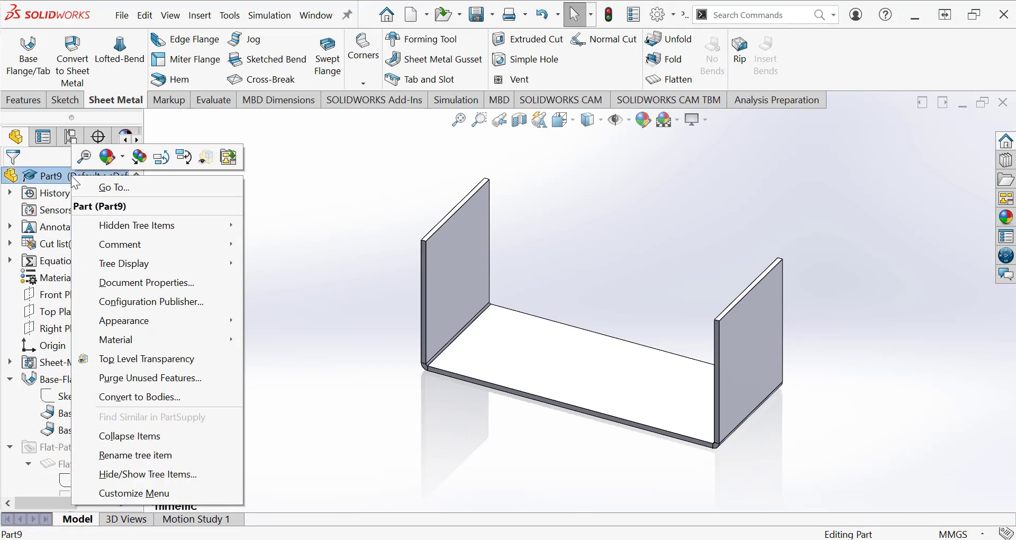
click(157, 438)
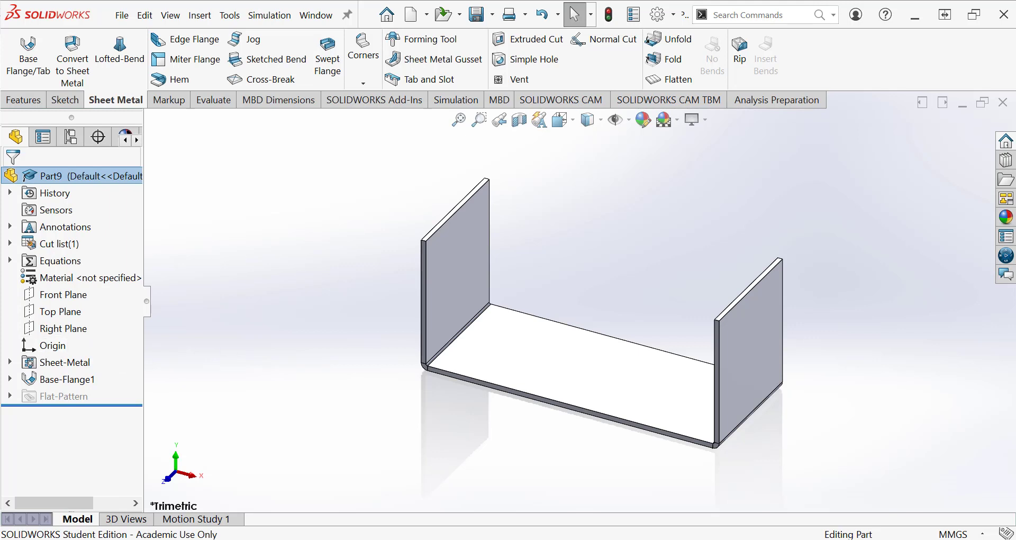
Start an extruded cut sketch on the base's inner face and draw a circle of about 22 mm radius centred on the front edge's midpoint
click(24, 101)
click(227, 64)
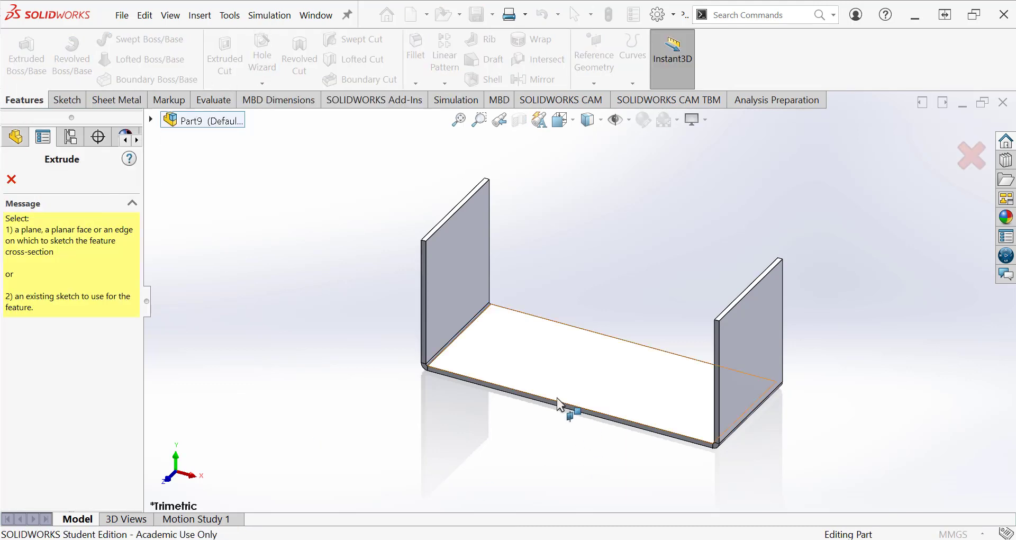
click(553, 377)
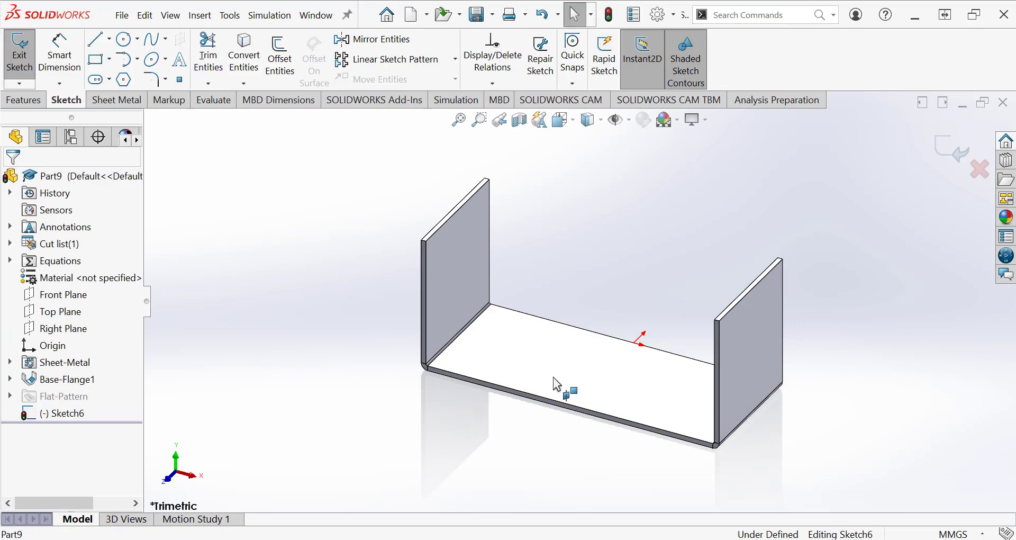
click(125, 43)
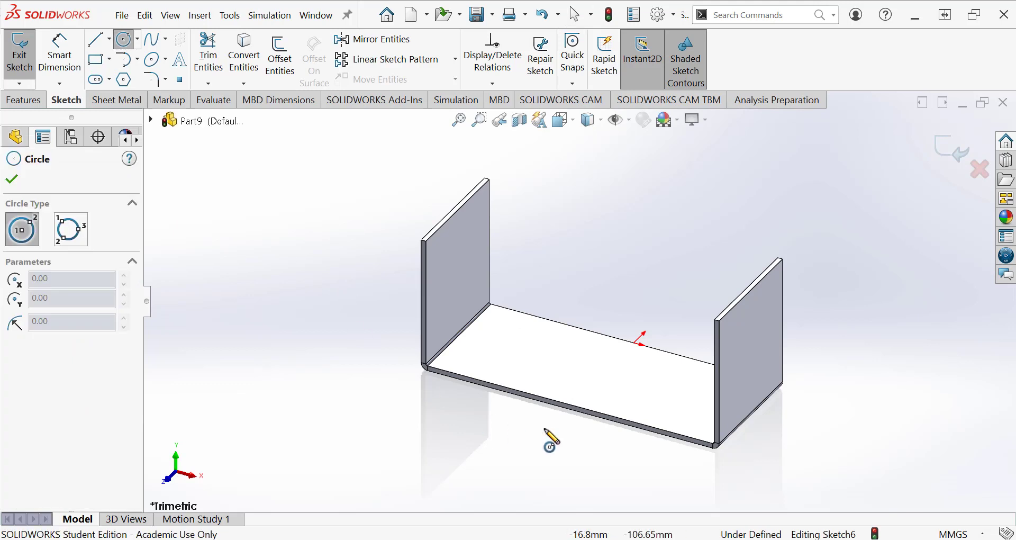
right_click(570, 404)
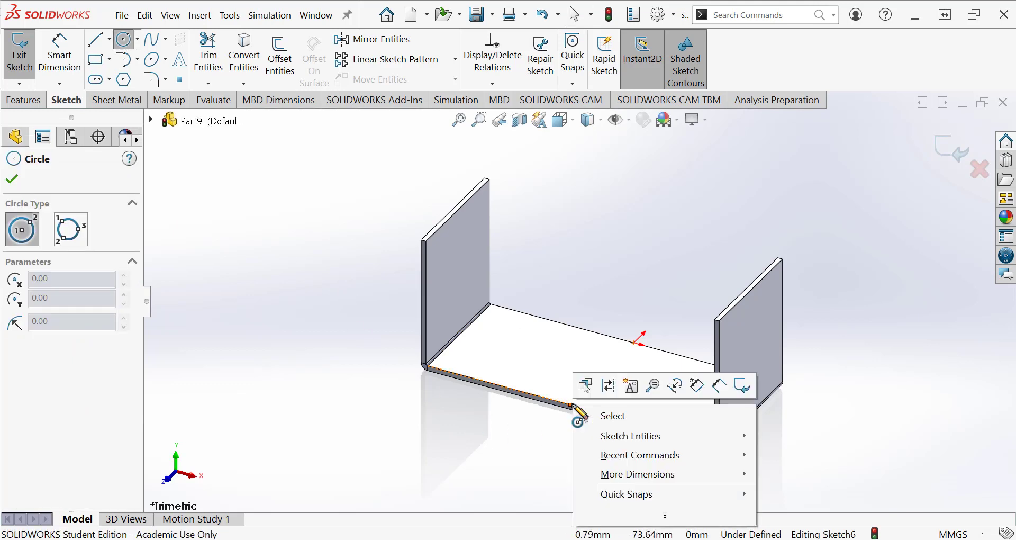
click(655, 519)
mouse_move(656, 517)
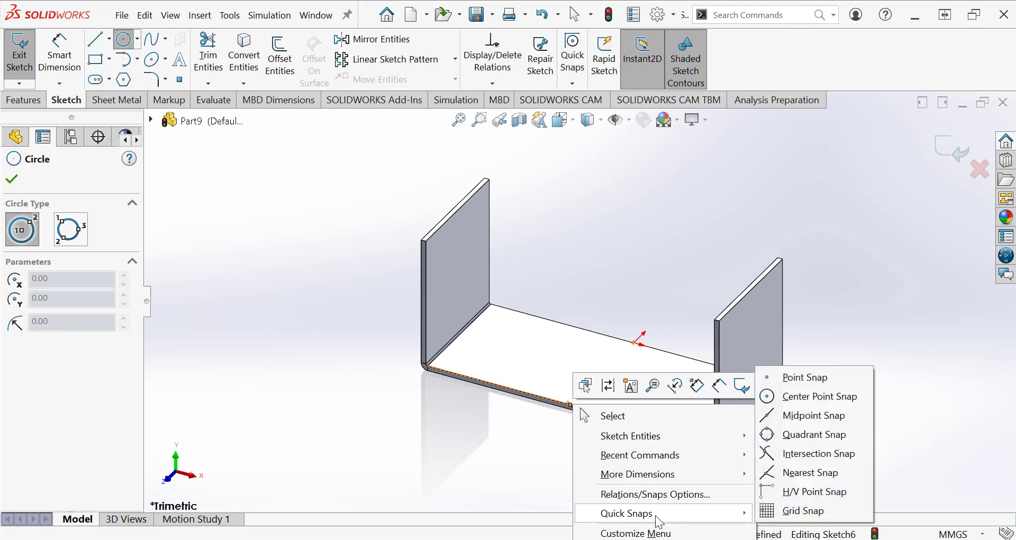
click(797, 416)
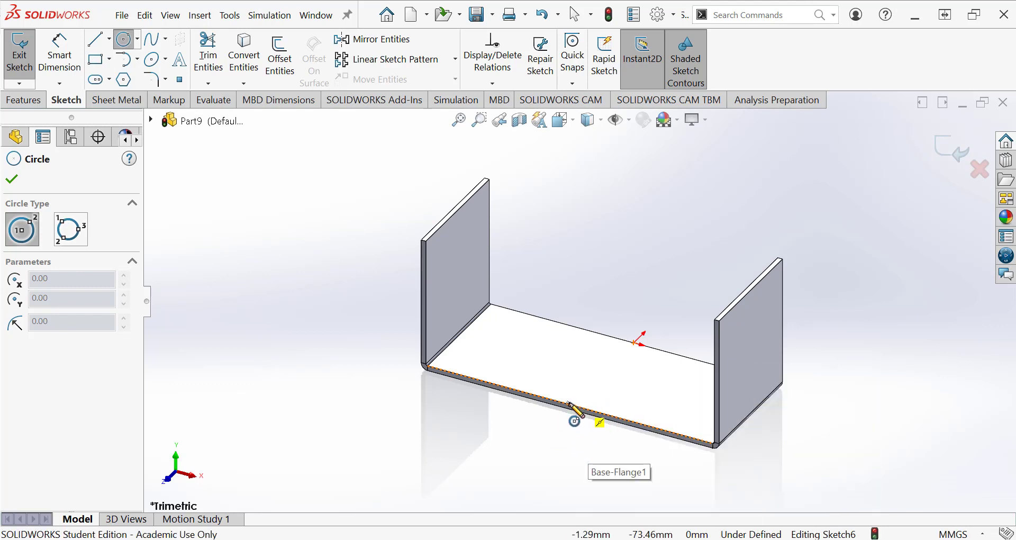
click(570, 404)
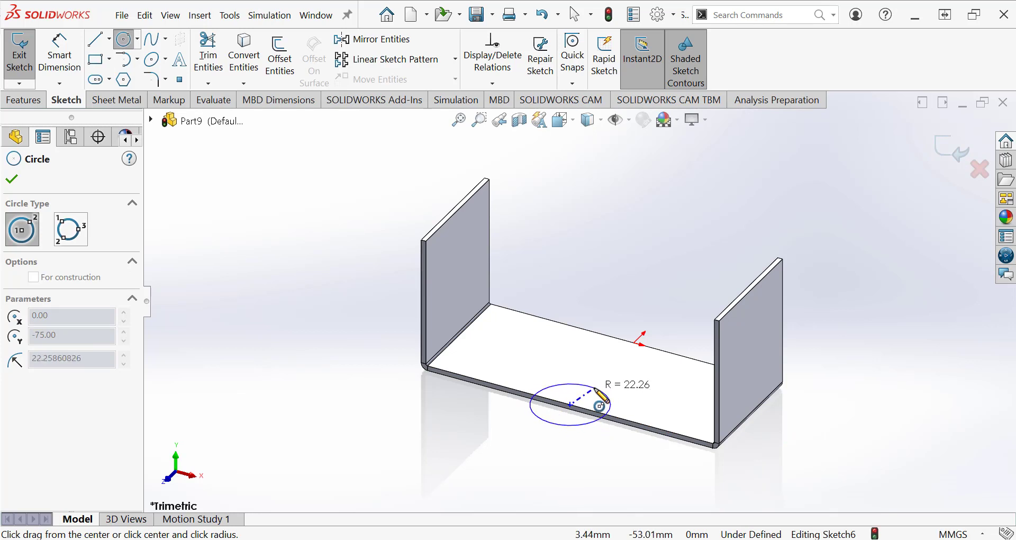
click(600, 405)
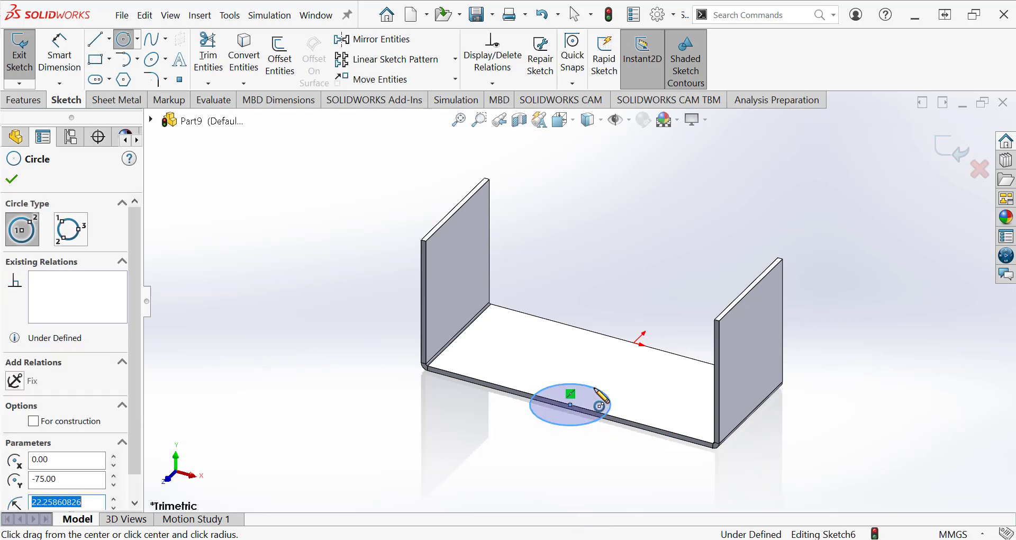
Dimension the circle's diameter as 40 mm
click(59, 55)
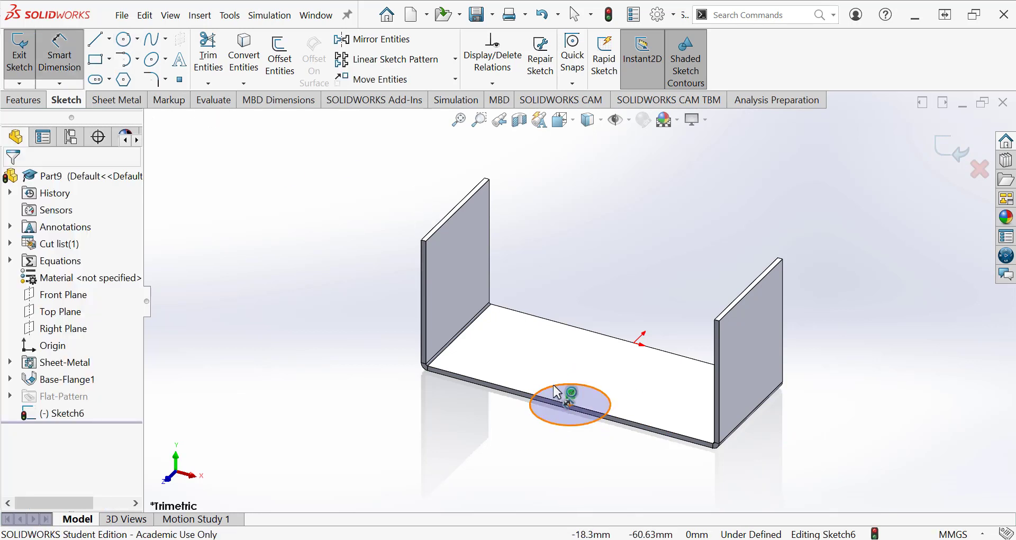
click(557, 391)
click(461, 495)
text(4)
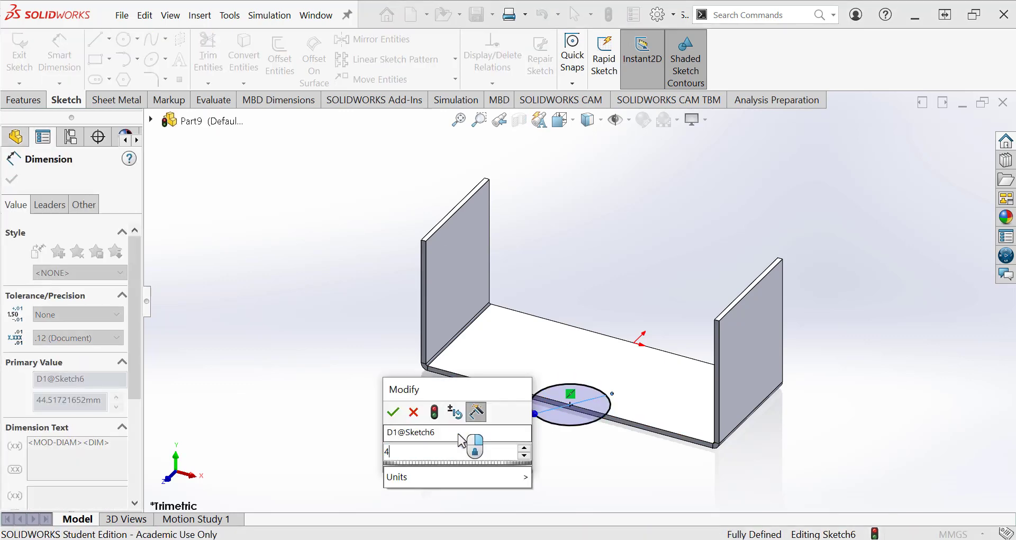
text(0)
key(Return)
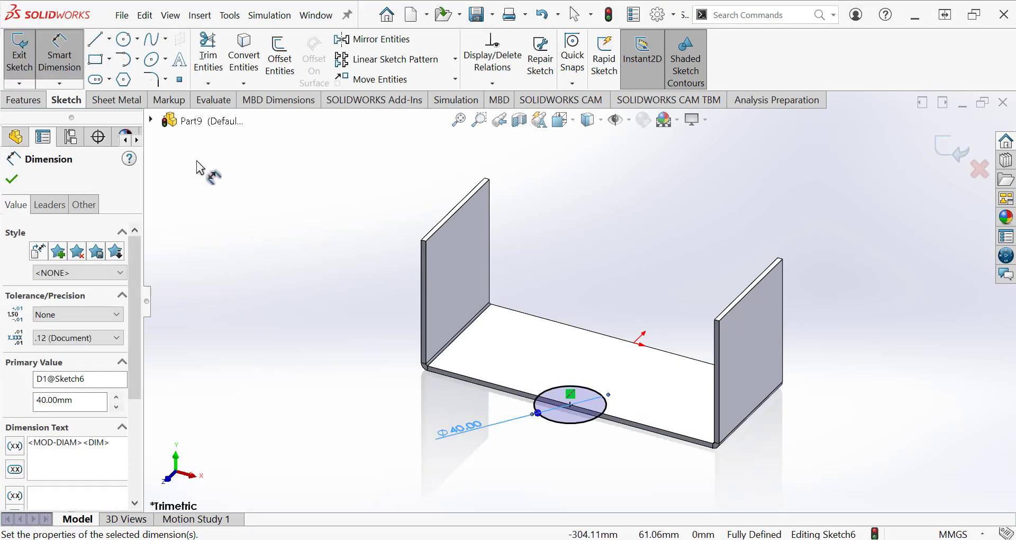
click(13, 180)
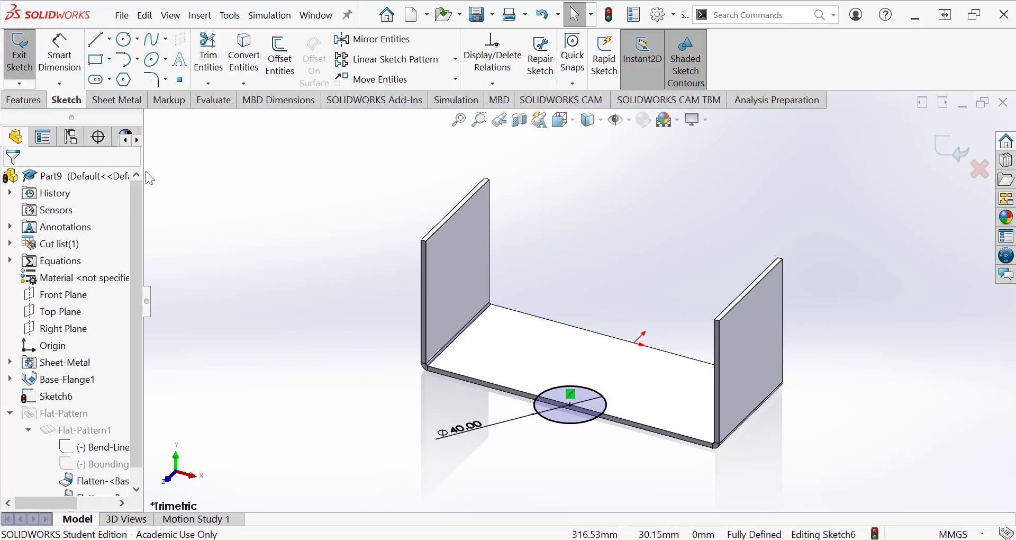
Cut the circle through the base with the Through All end condition
click(19, 56)
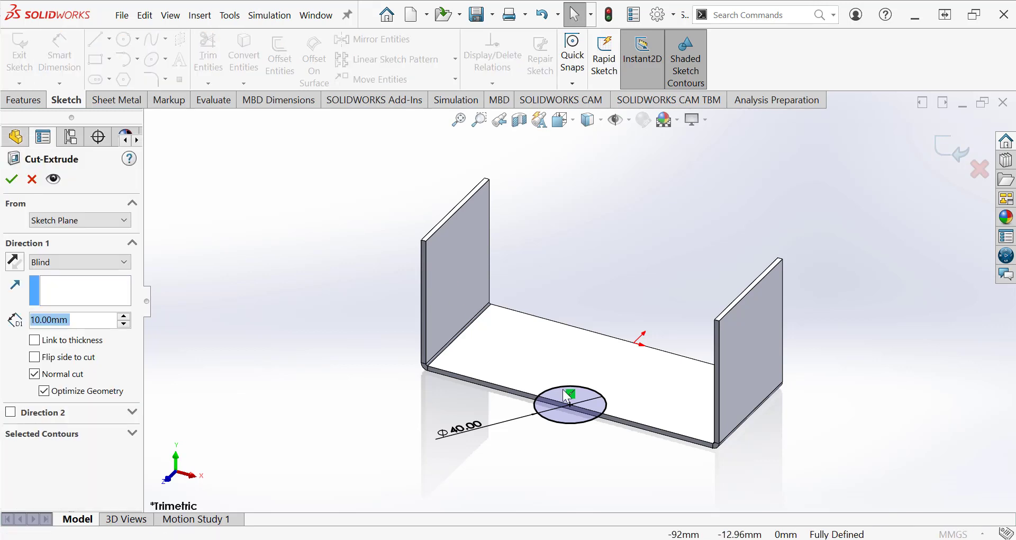
click(87, 262)
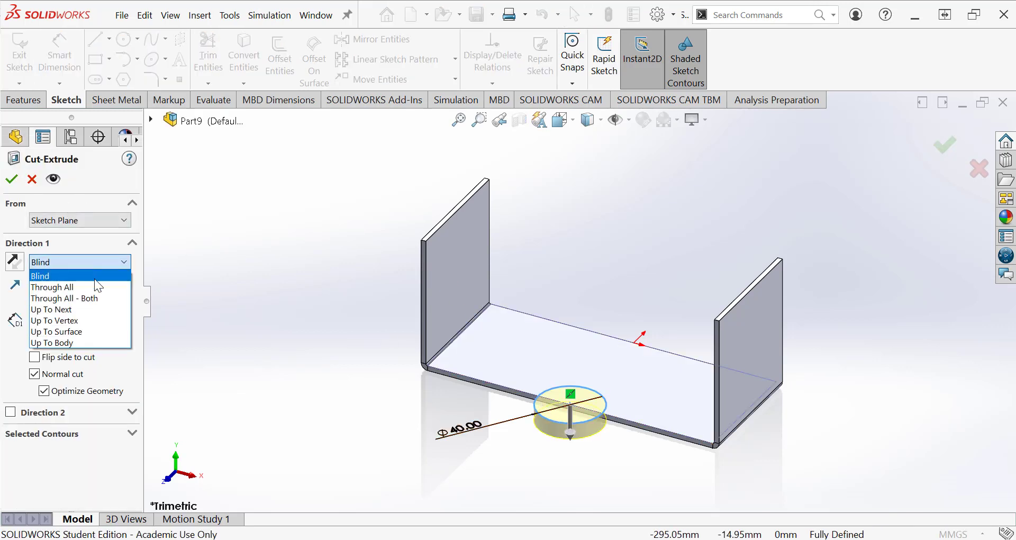
click(97, 287)
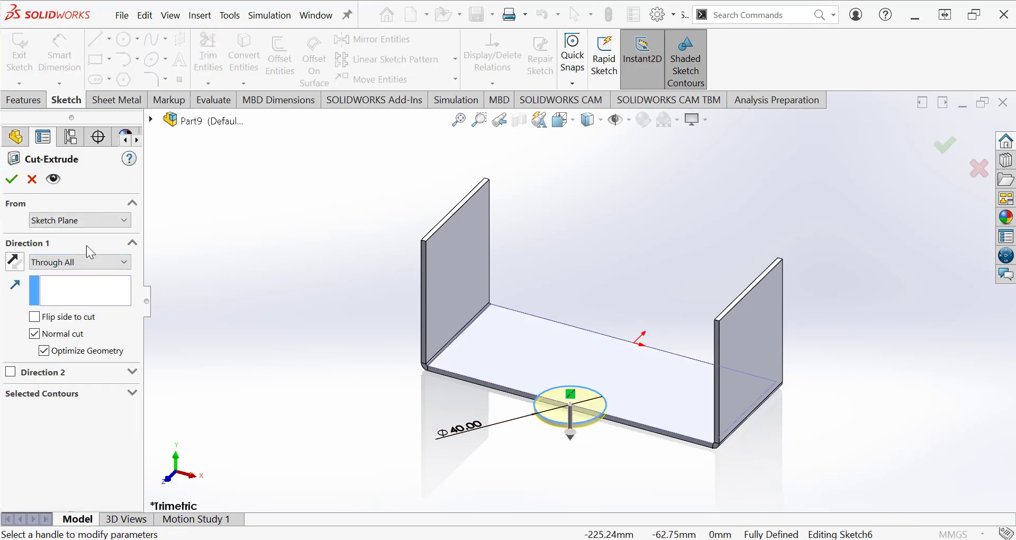
click(11, 179)
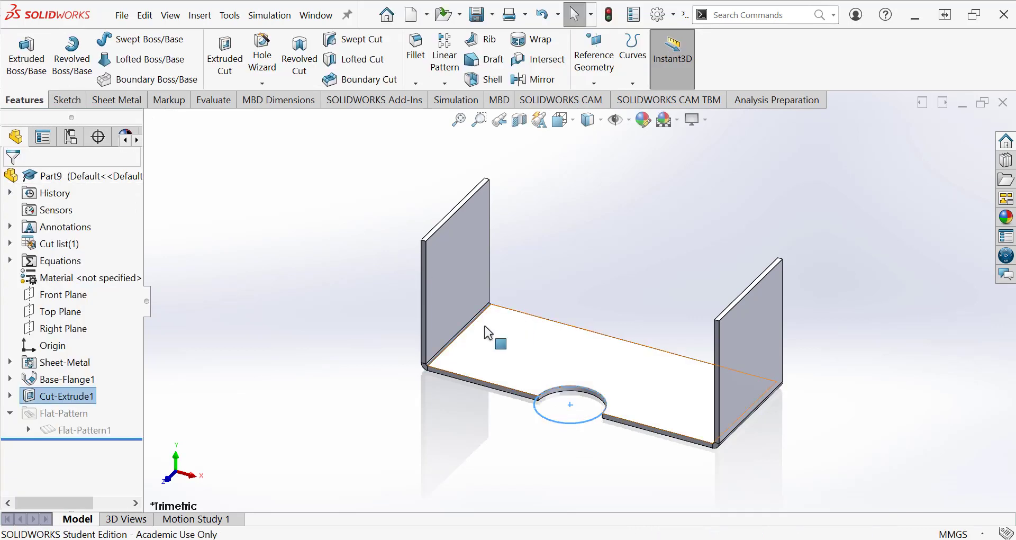
click(219, 210)
scroll(578, 300, up, 2)
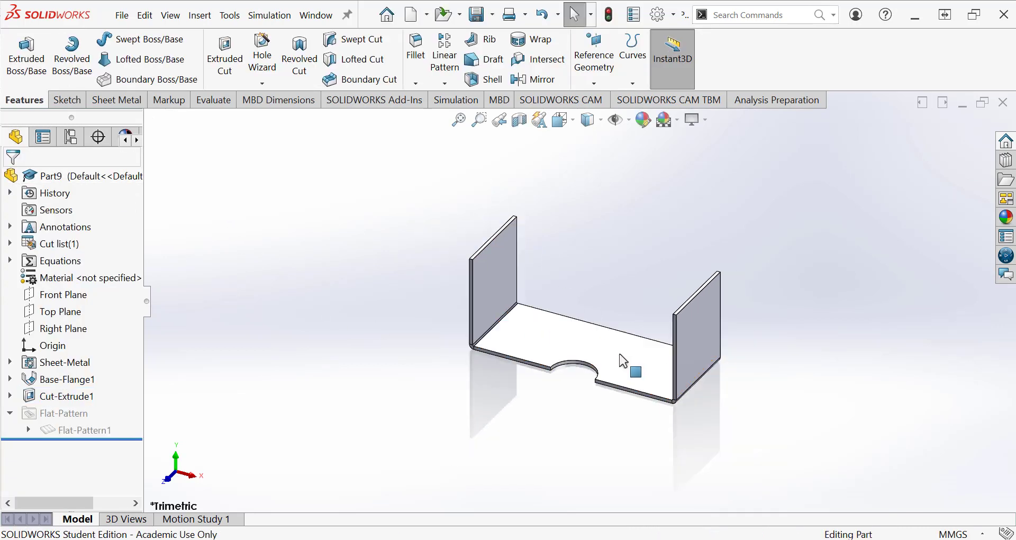
scroll(641, 388, down, 2)
scroll(604, 360, up, 1)
scroll(593, 325, down, 1)
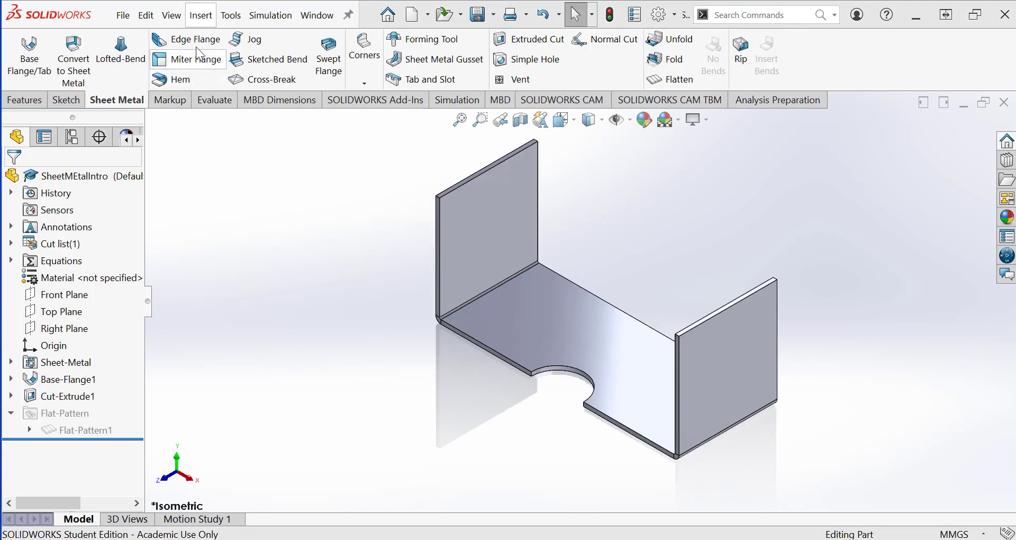
Start a Miter Flange sketch on the left flange's front vertical edge and, viewed from below, draw a horizontal line about 28 mm long from the origin
click(176, 59)
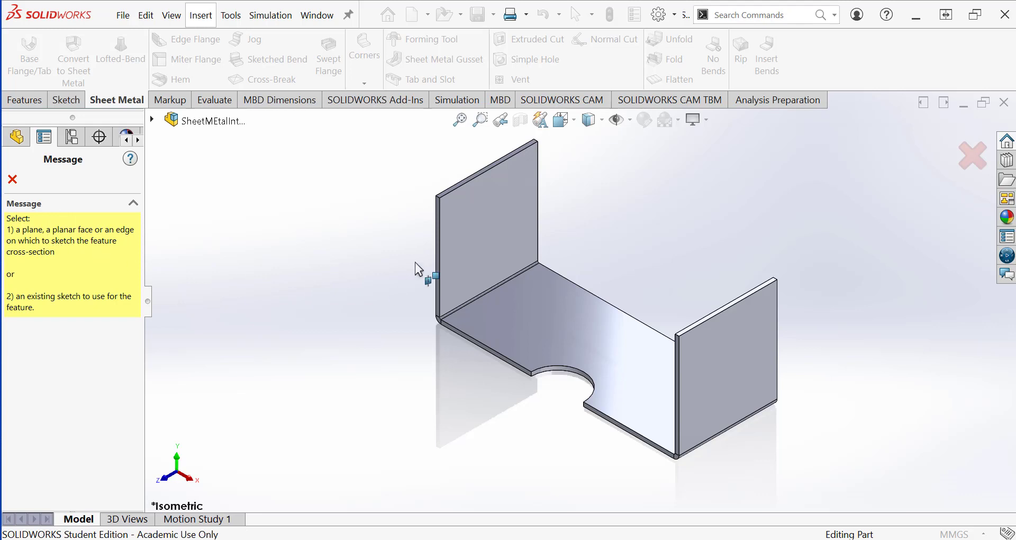
click(441, 236)
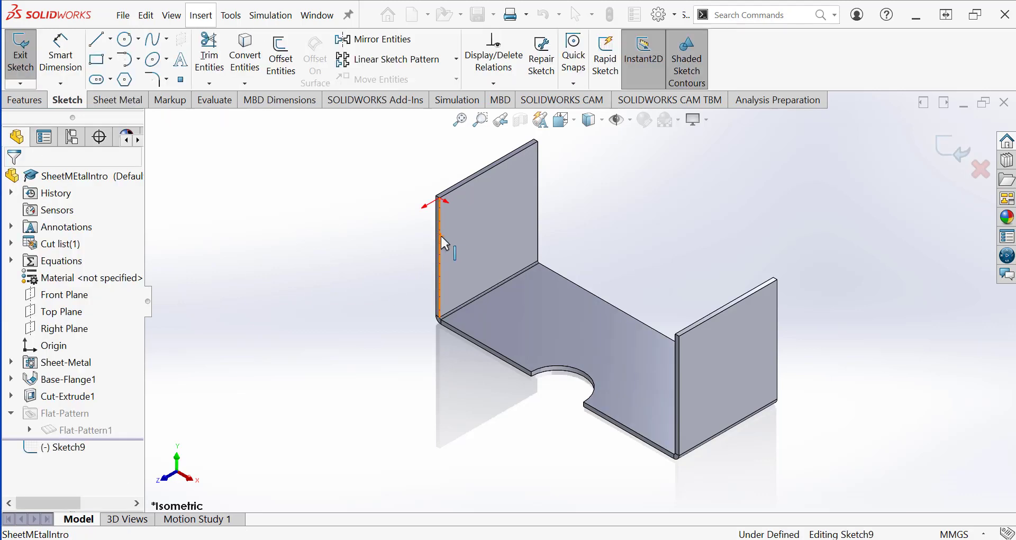
click(574, 121)
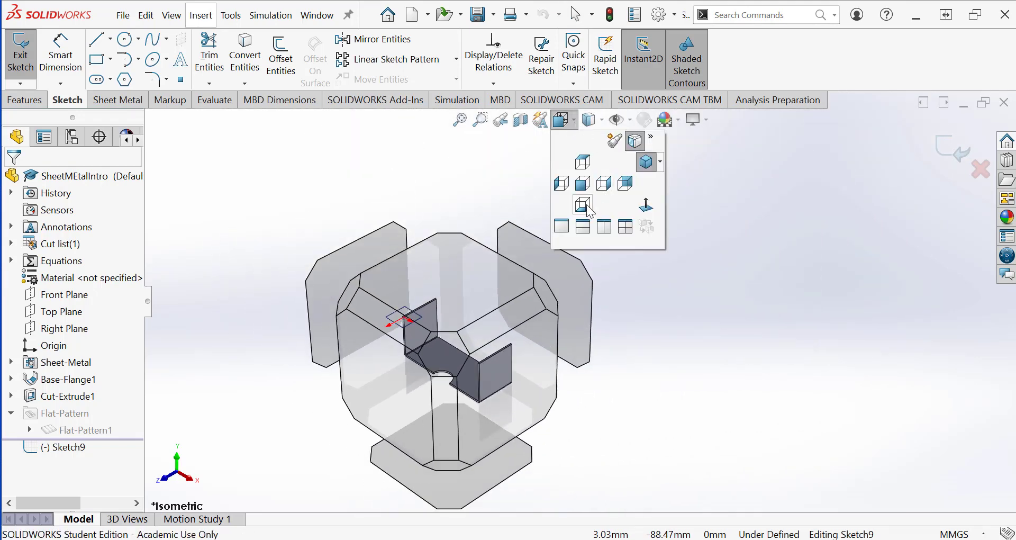
click(587, 204)
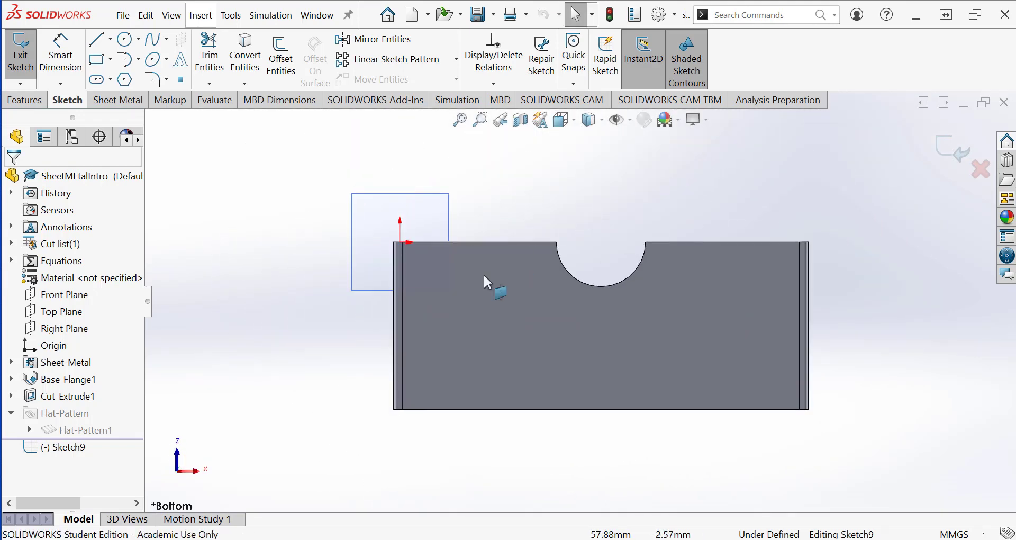
scroll(484, 274, down, 4)
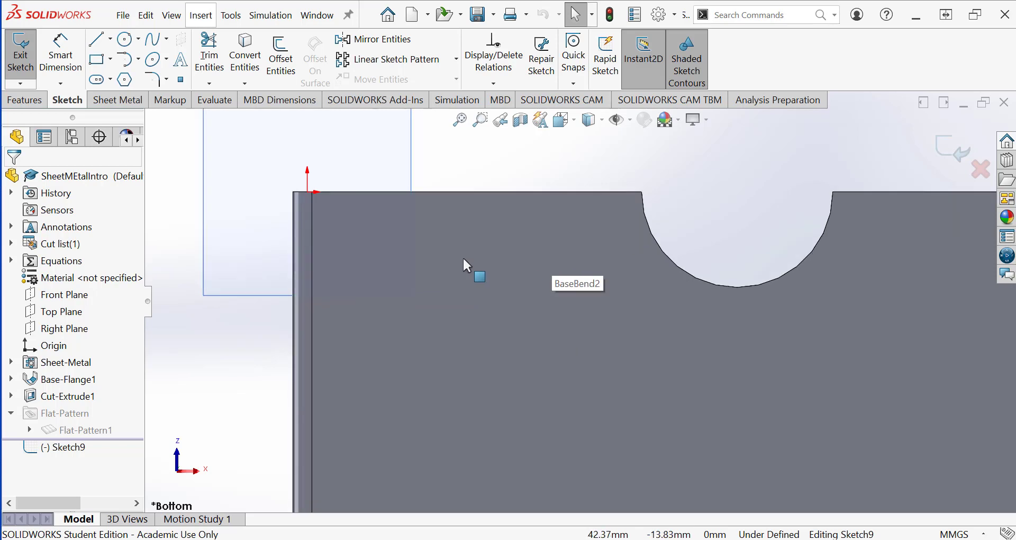
scroll(379, 176, up, 1)
scroll(380, 178, down, 1)
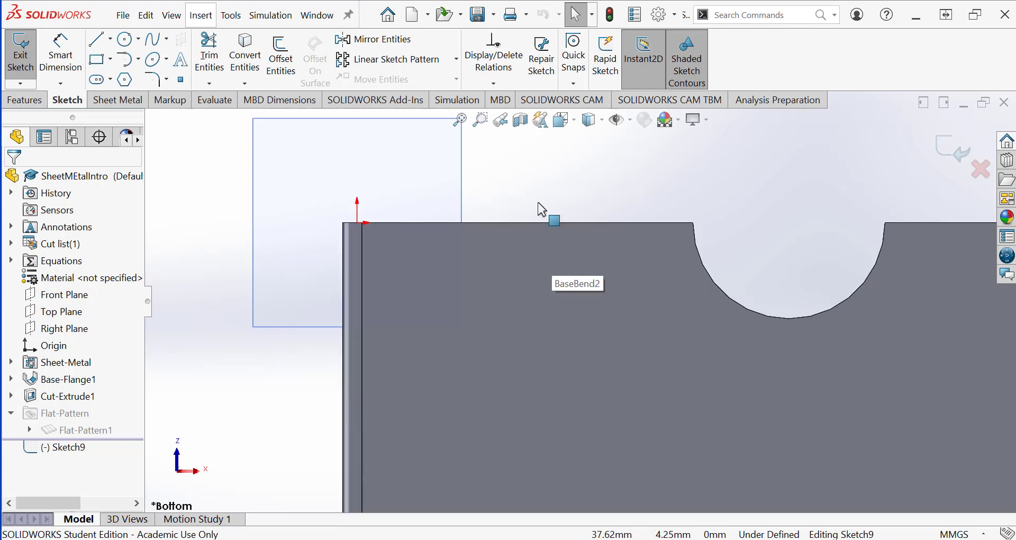
click(99, 45)
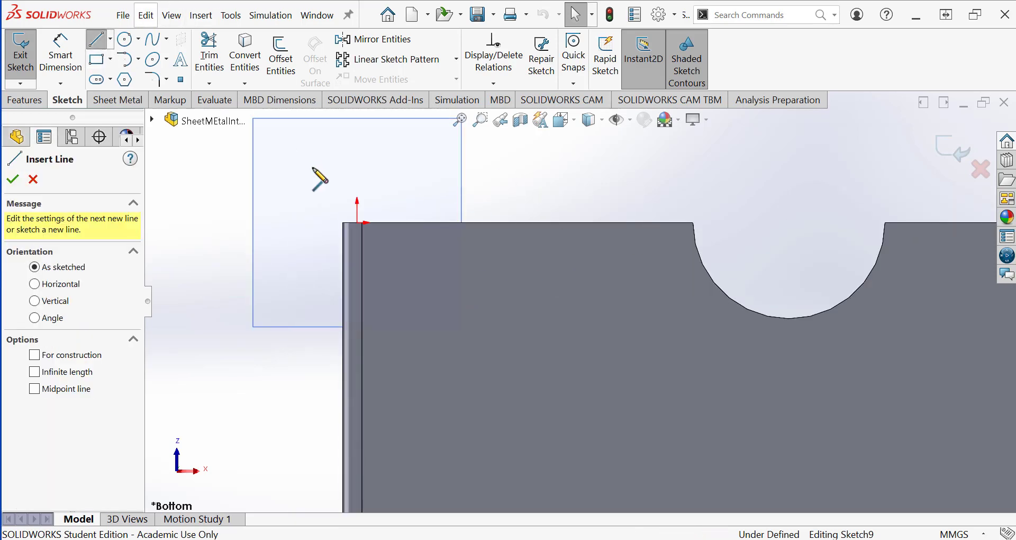
click(358, 223)
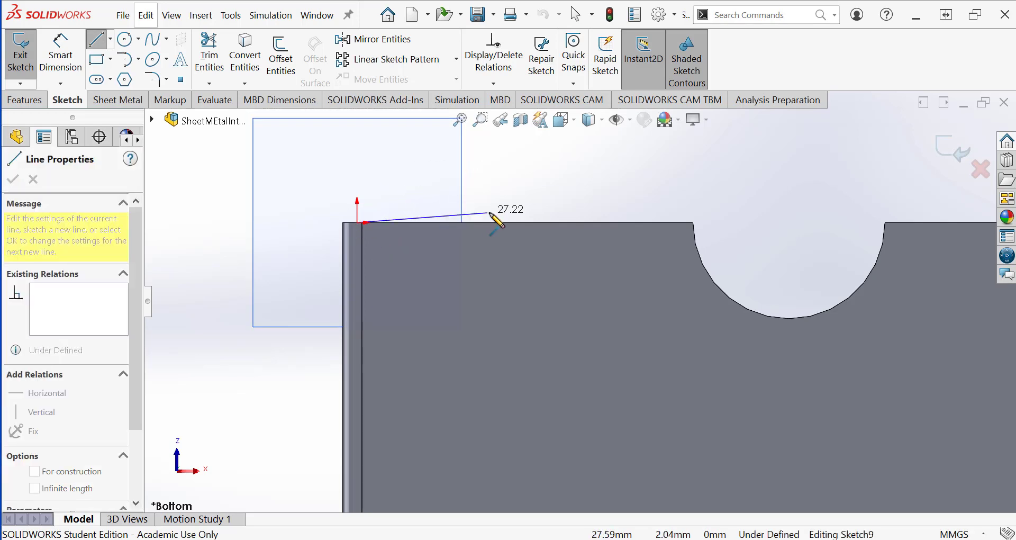
click(493, 223)
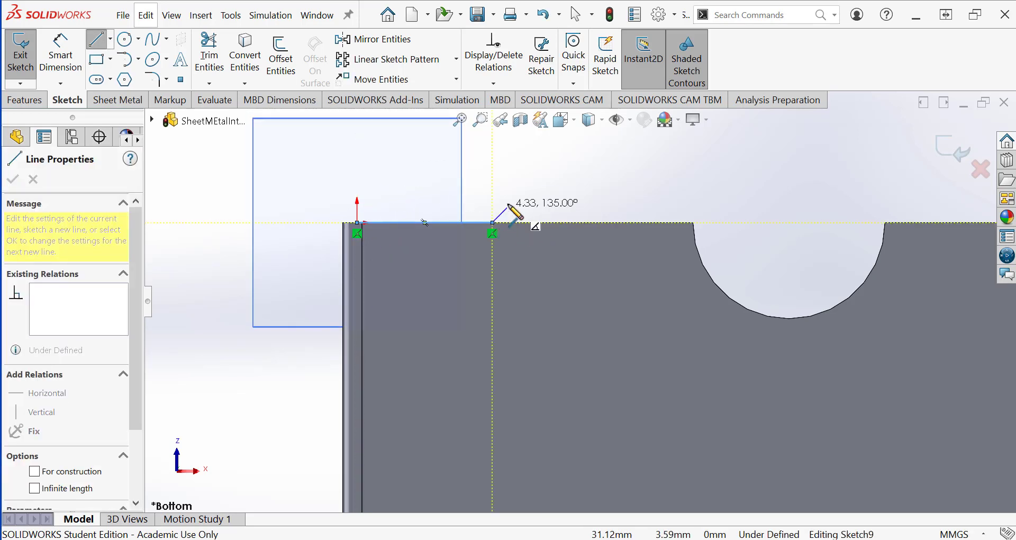
Add a tangent arc to the profile from the horizontal line's free end, curving outward away from the part
right_click(535, 189)
mouse_move(605, 281)
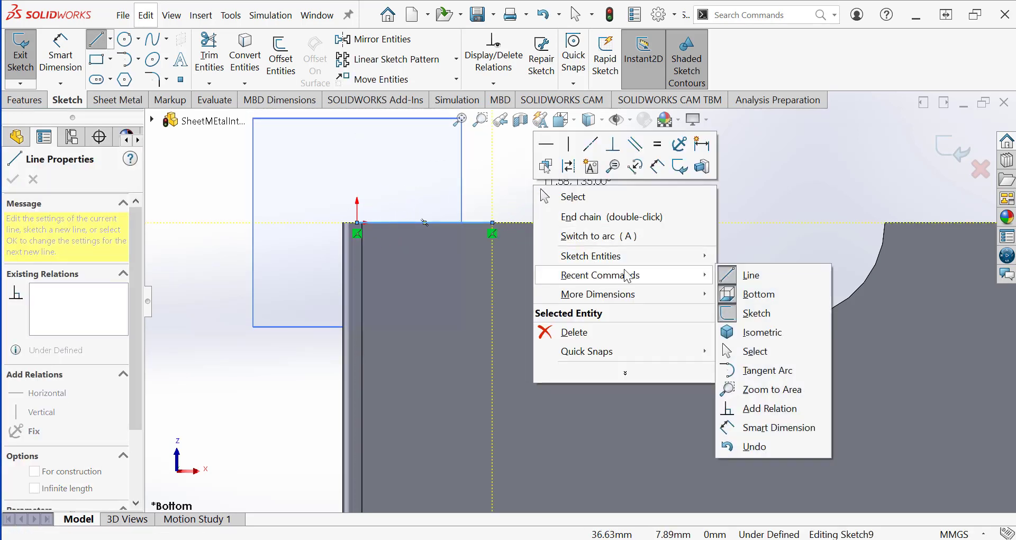
click(763, 370)
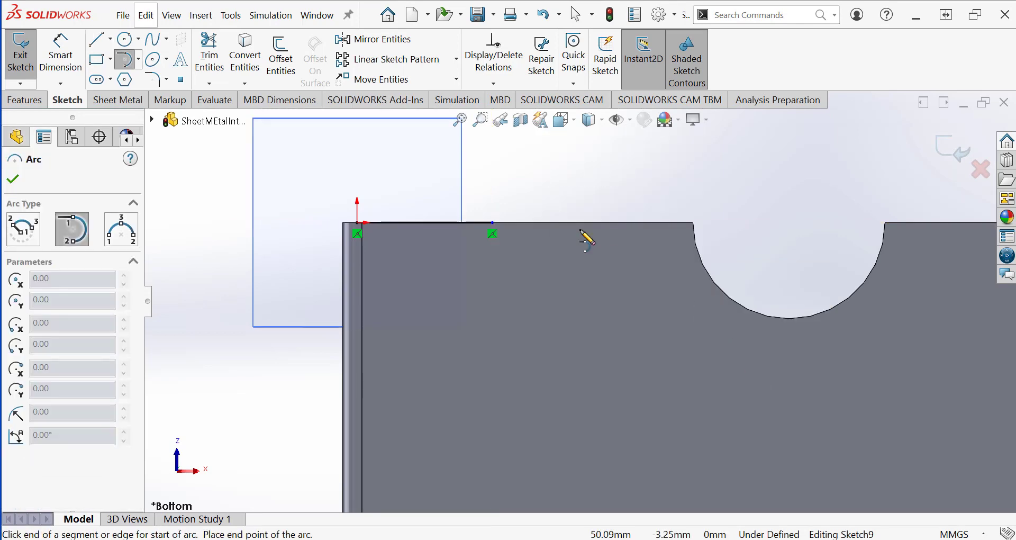
click(492, 223)
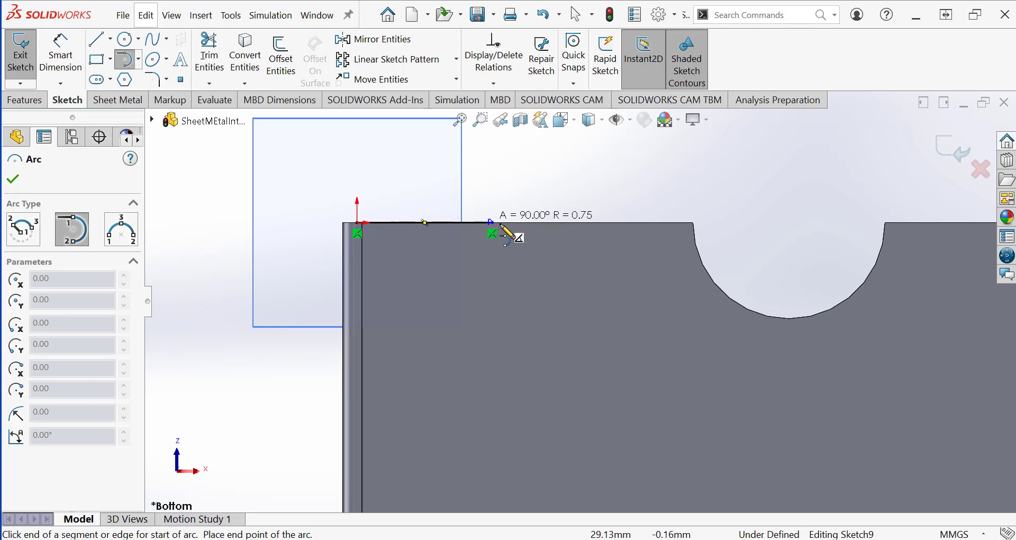
click(570, 179)
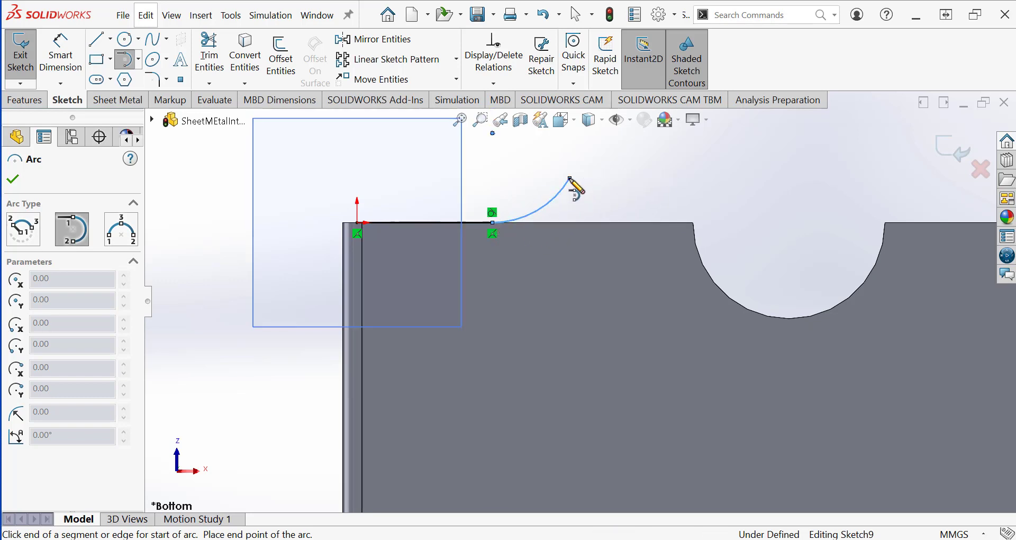
Extend the miter flange profile with a straight line about 7 mm long, tangent to the arc's free end
right_click(589, 178)
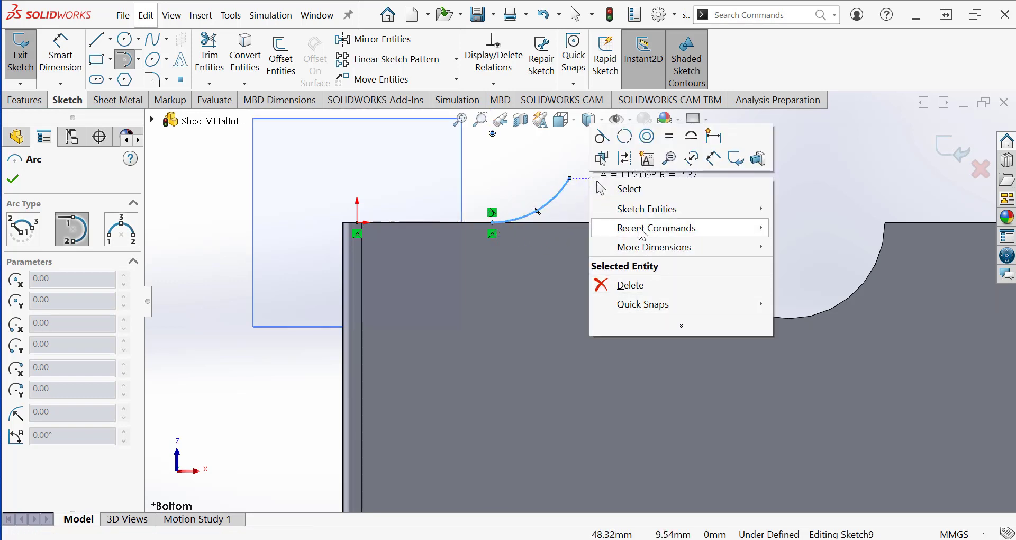
mouse_move(642, 233)
click(800, 247)
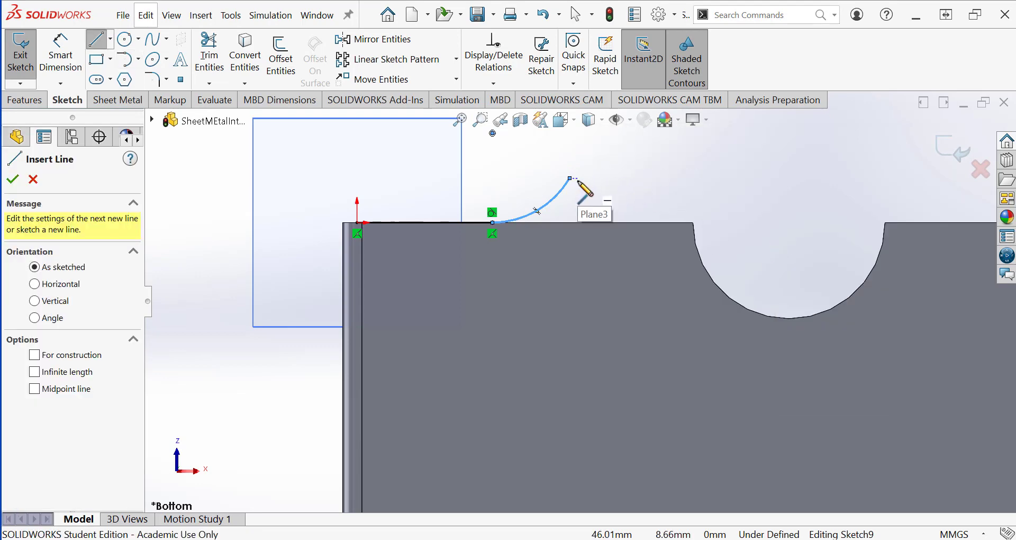
click(570, 178)
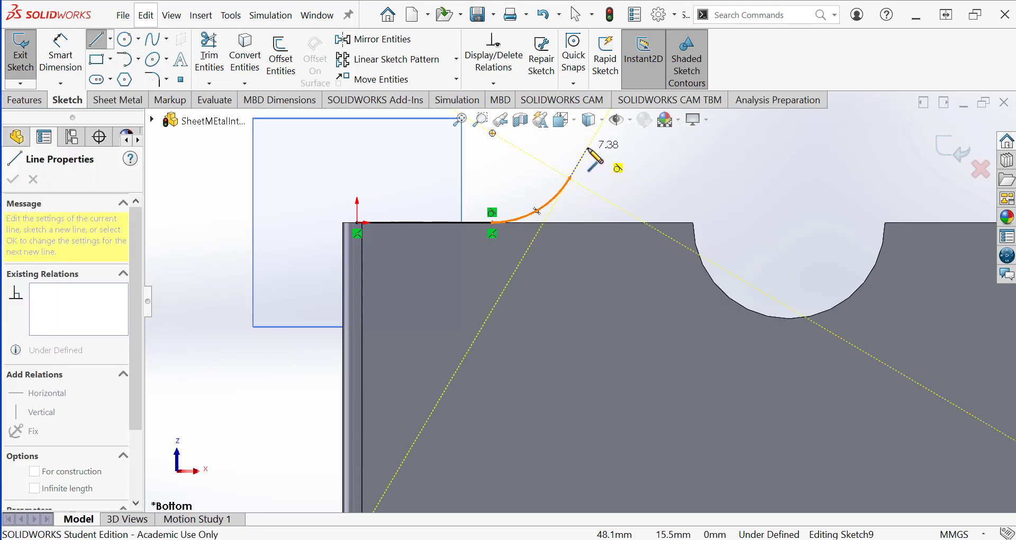
click(587, 149)
right_click(640, 152)
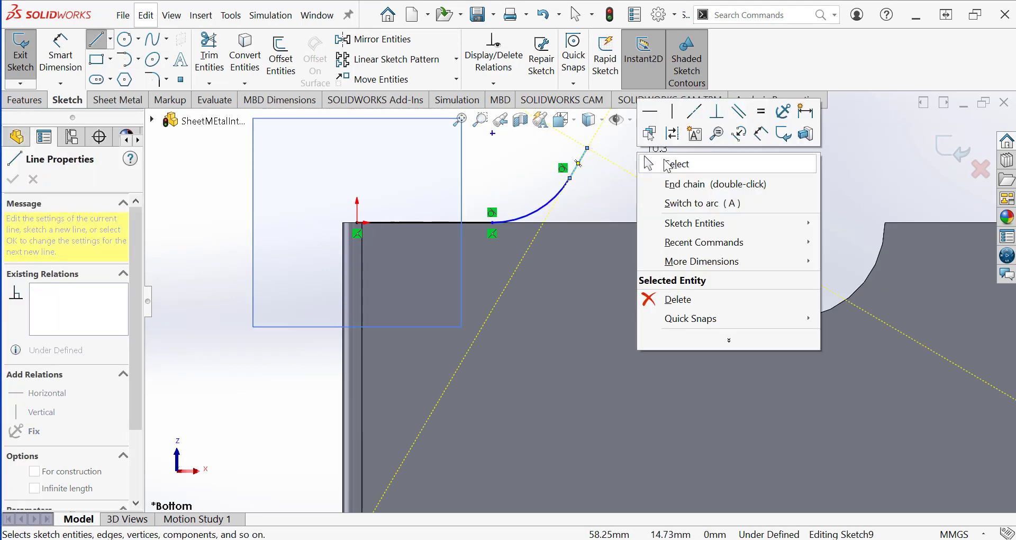
Dimension the miter flange profile's horizontal line and set its length to 20 mm
click(678, 164)
scroll(609, 191, up, 2)
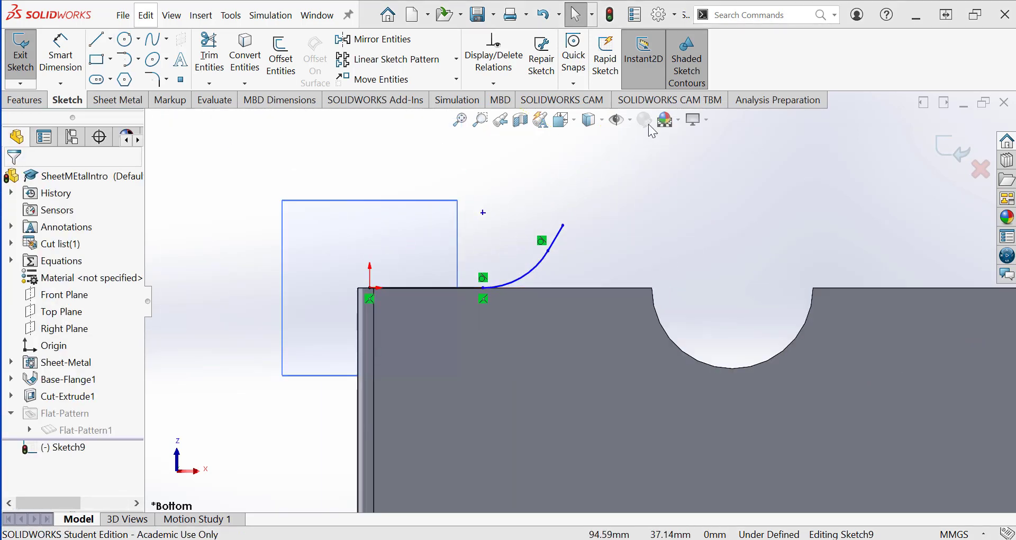
click(60, 53)
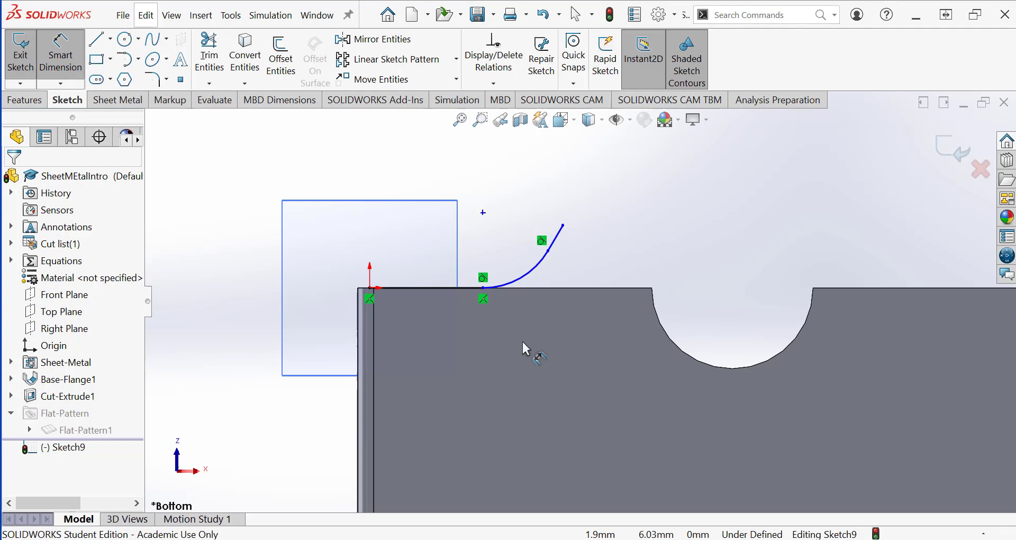
click(440, 286)
click(454, 348)
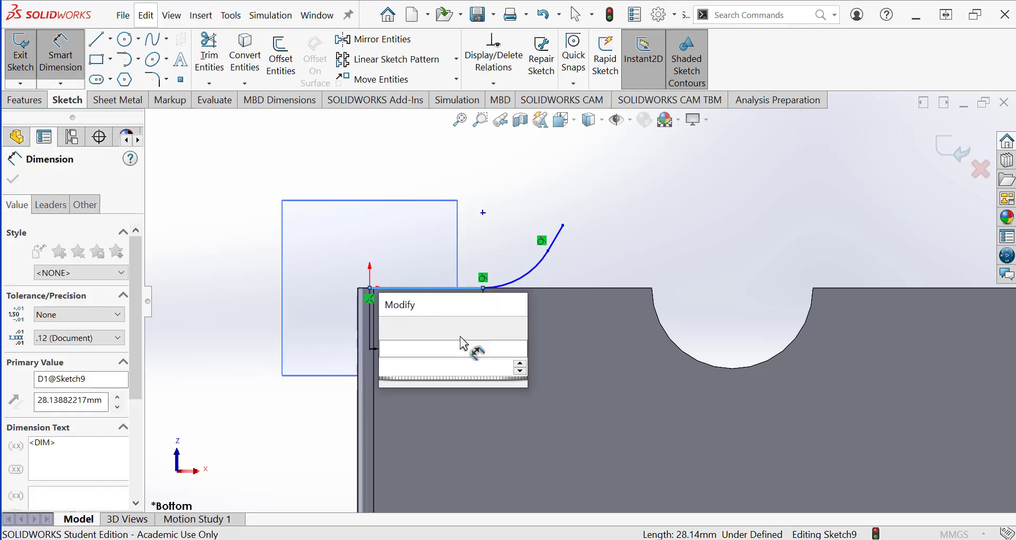
text(20)
key(Return)
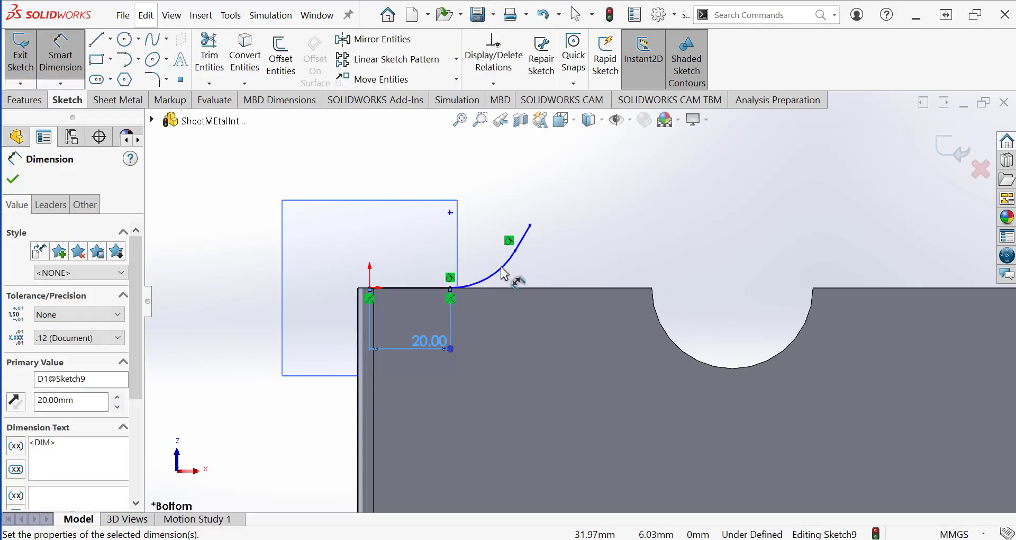
Dimension the profile's tangent arc with a radius of 10 mm
click(503, 271)
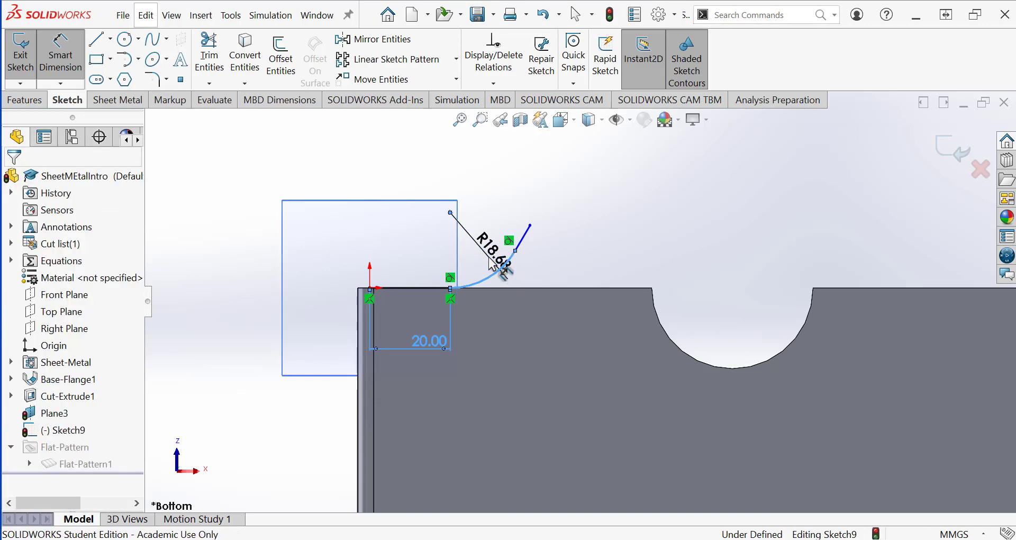
click(489, 259)
text(10)
key(Return)
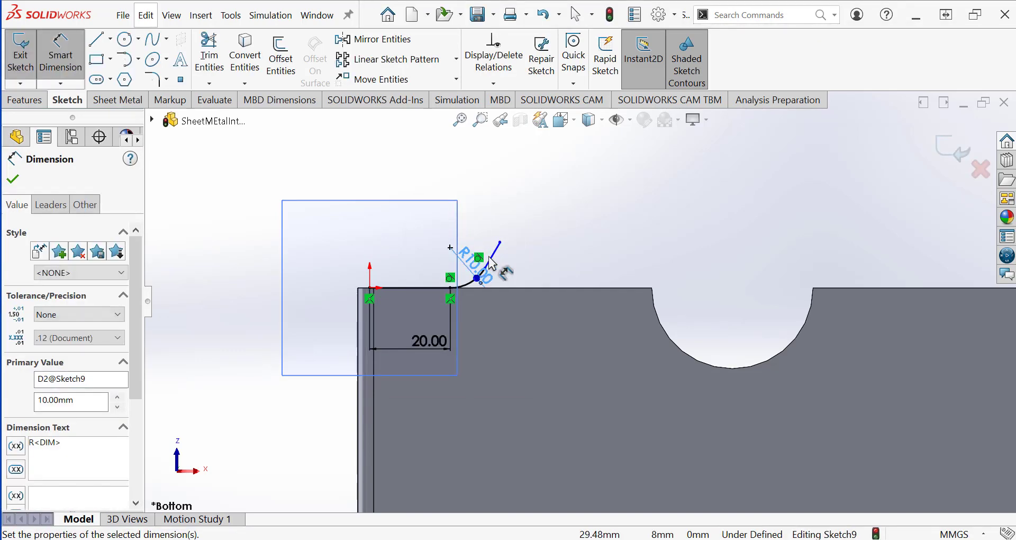
Set the length of the angled end line of the profile to 6 mm, measured parallel to the line
click(495, 254)
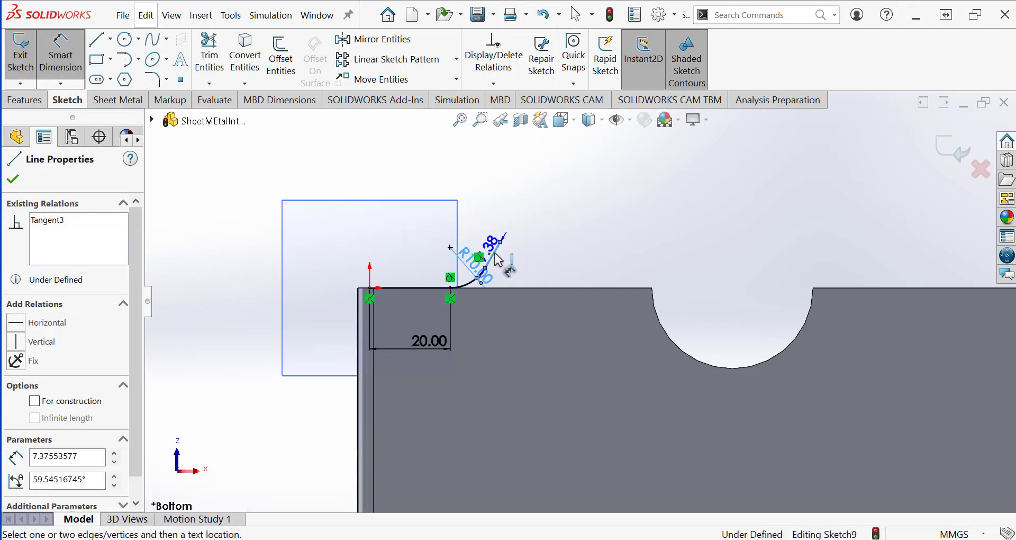
scroll(491, 253, down, 5)
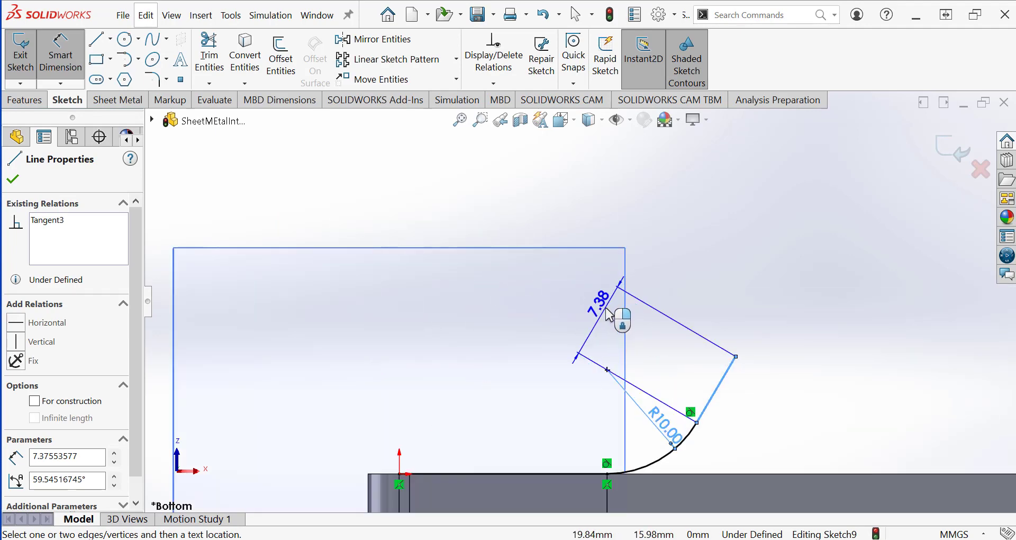
click(614, 311)
text(6)
key(Return)
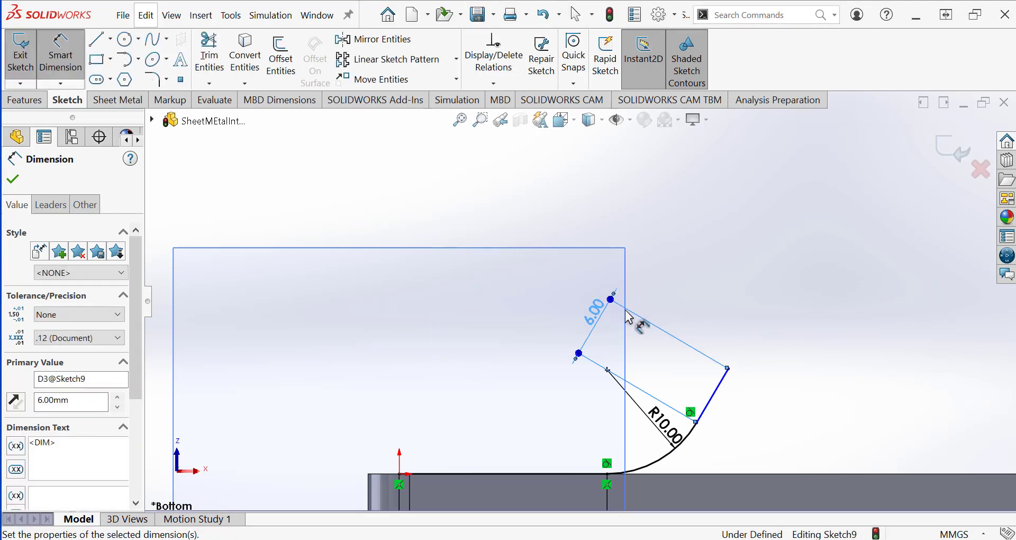
click(608, 371)
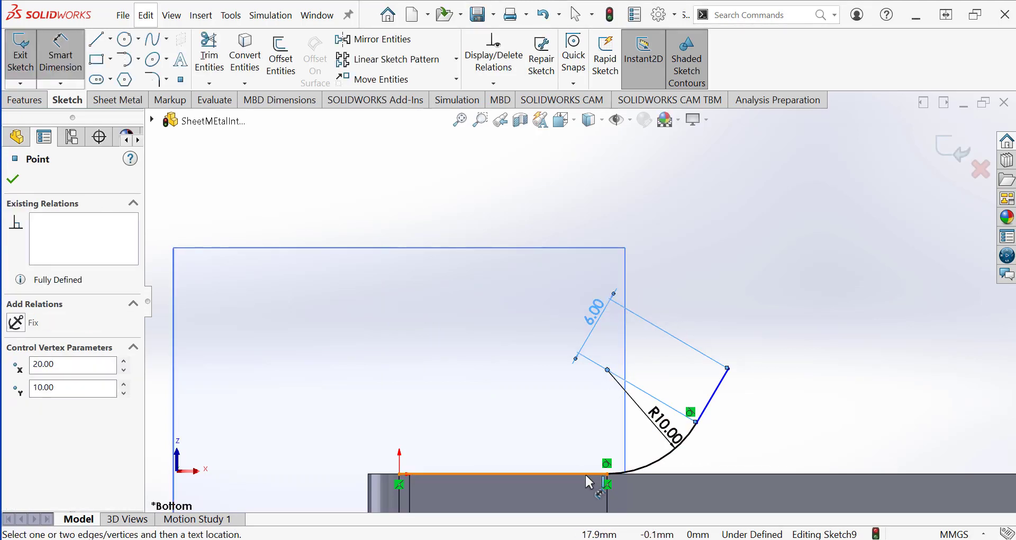
click(585, 472)
click(558, 422)
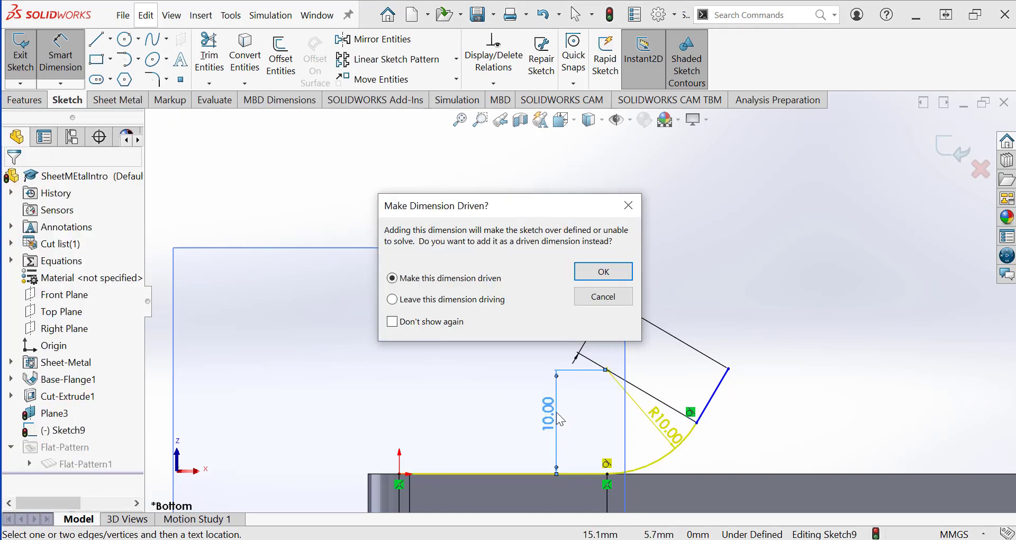
click(594, 301)
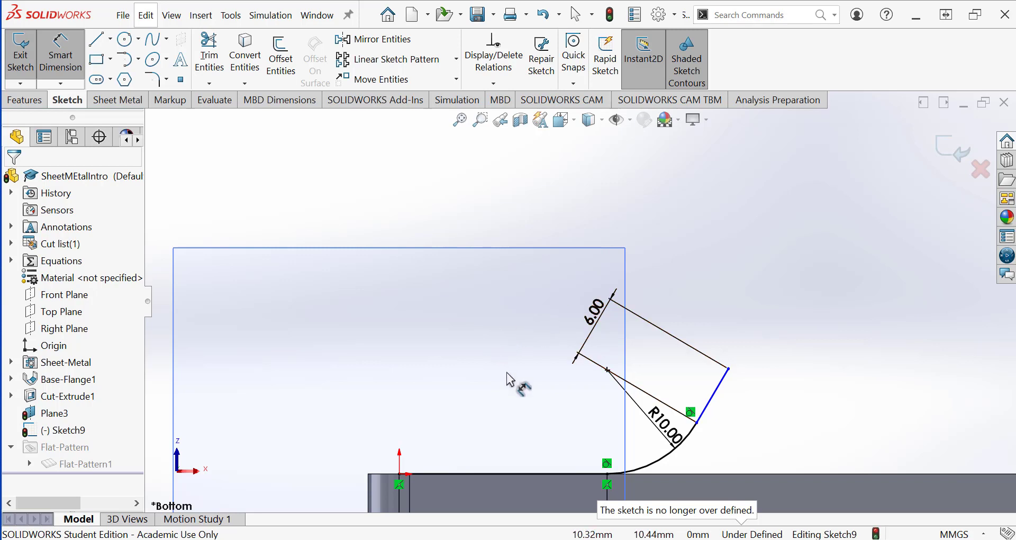
Finish the profile sketch and preview the miter flange along the left flange's vertical edge in isometric view
scroll(508, 374, up, 3)
scroll(545, 468, down, 1)
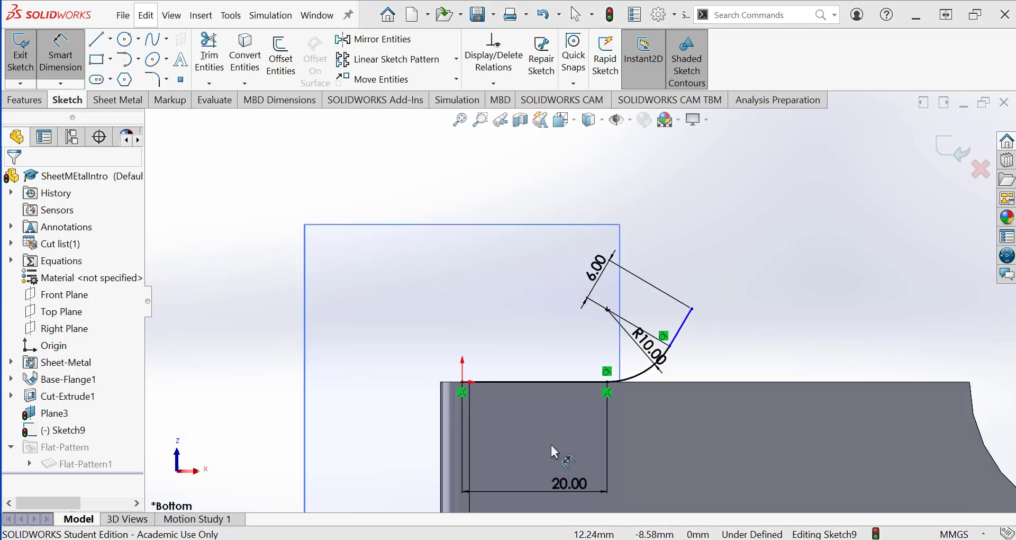
click(573, 125)
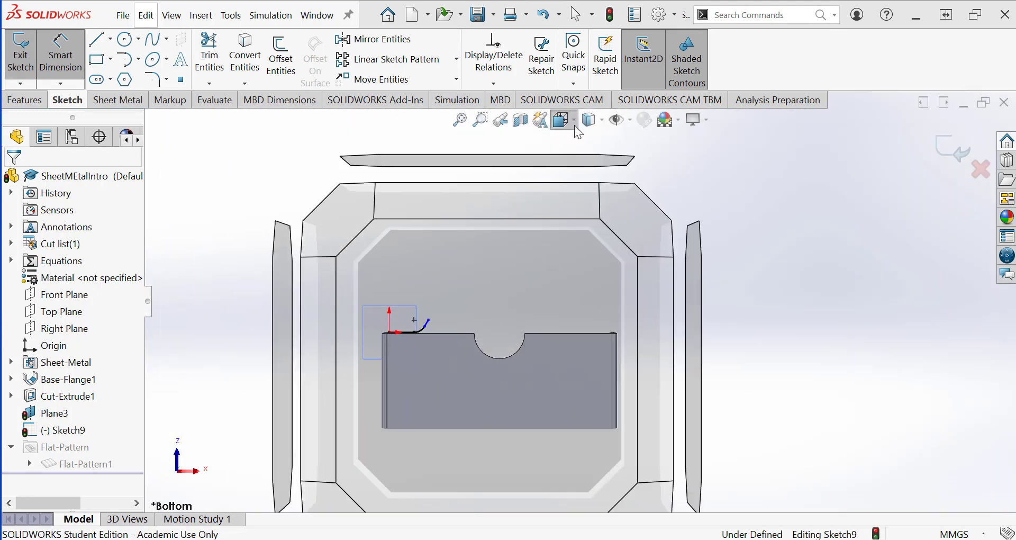
click(642, 162)
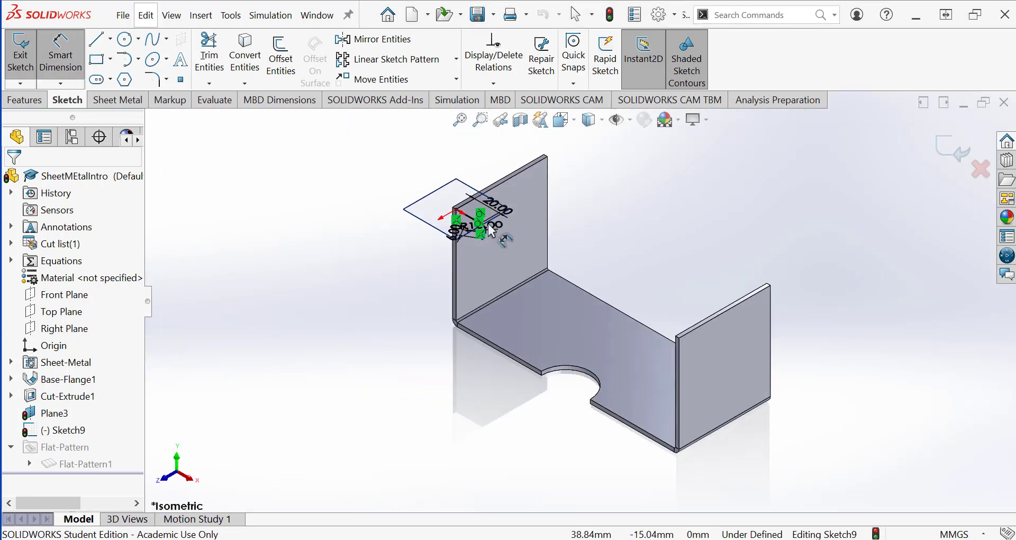
scroll(488, 224, up, 2)
scroll(503, 222, down, 6)
click(503, 208)
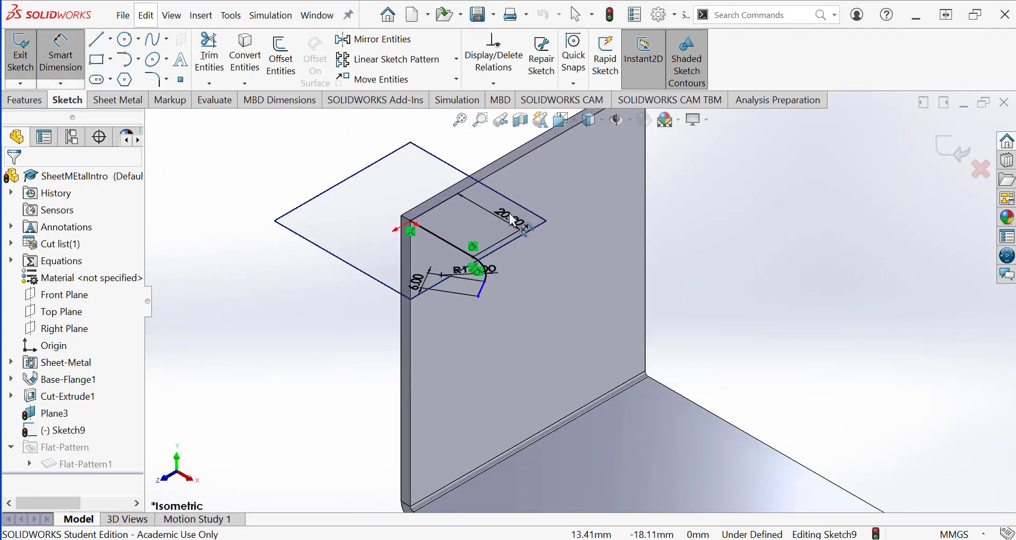
click(26, 70)
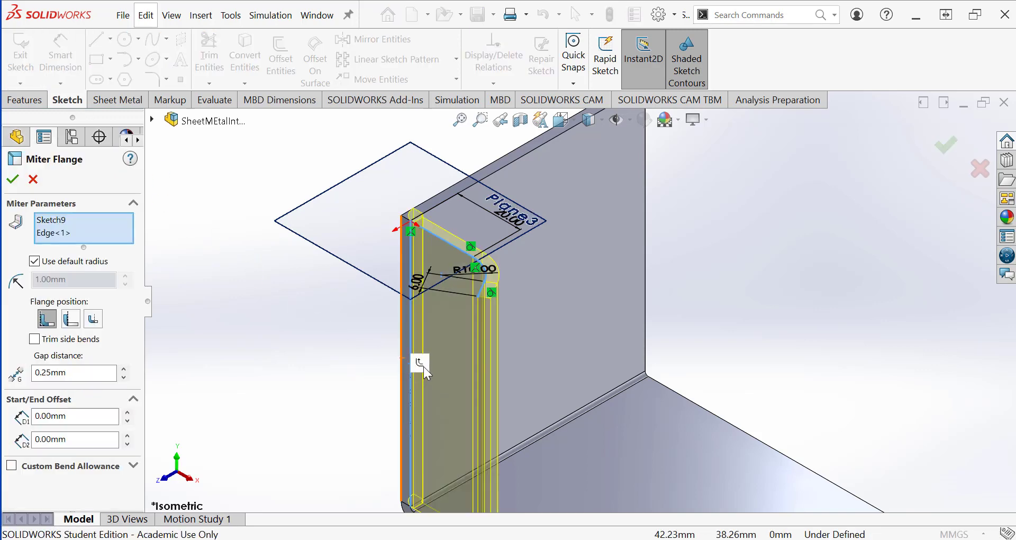
scroll(532, 422, up, 3)
scroll(532, 422, down, 3)
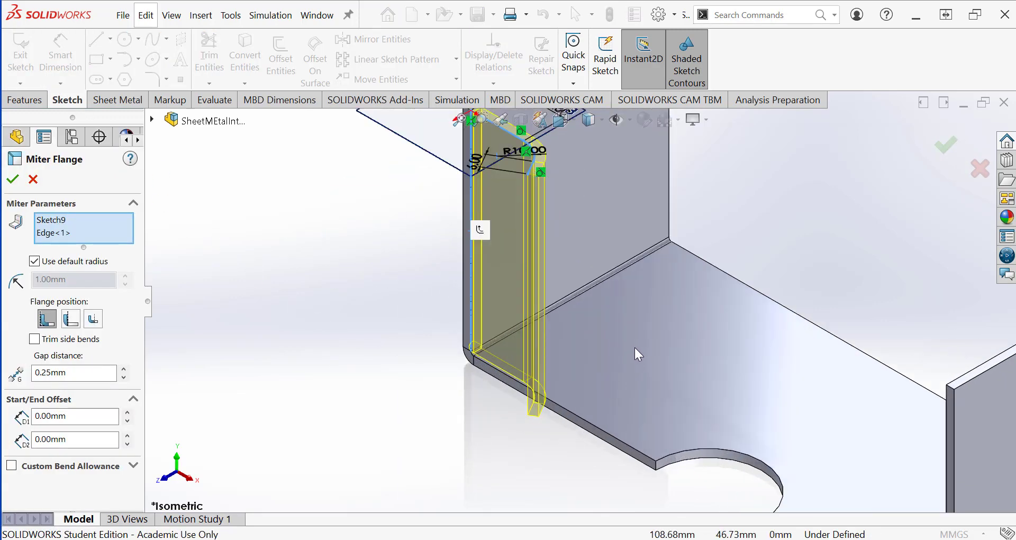
Compare the Material Outside and Bend Outside flange positions, ending on Material Inside
click(69, 322)
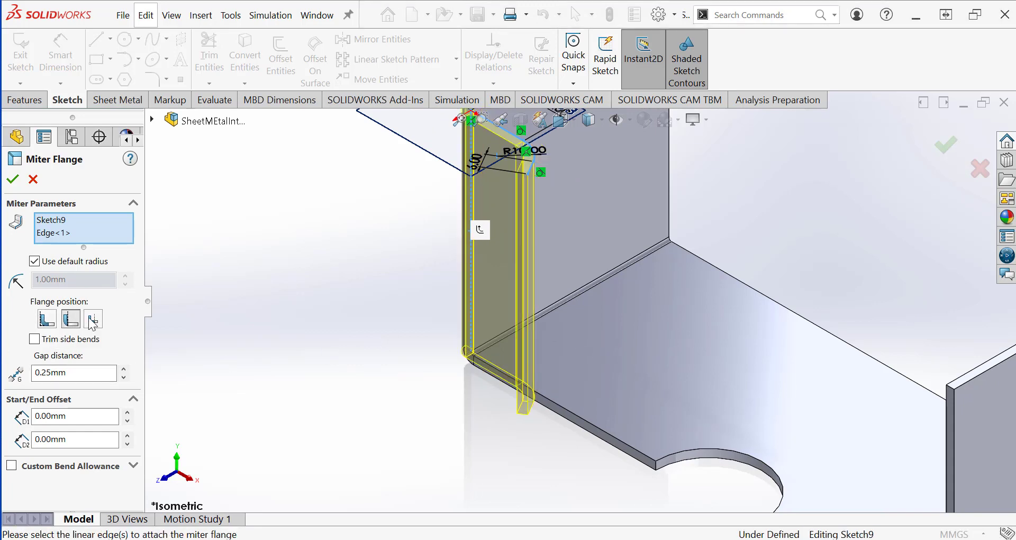
click(94, 320)
click(70, 321)
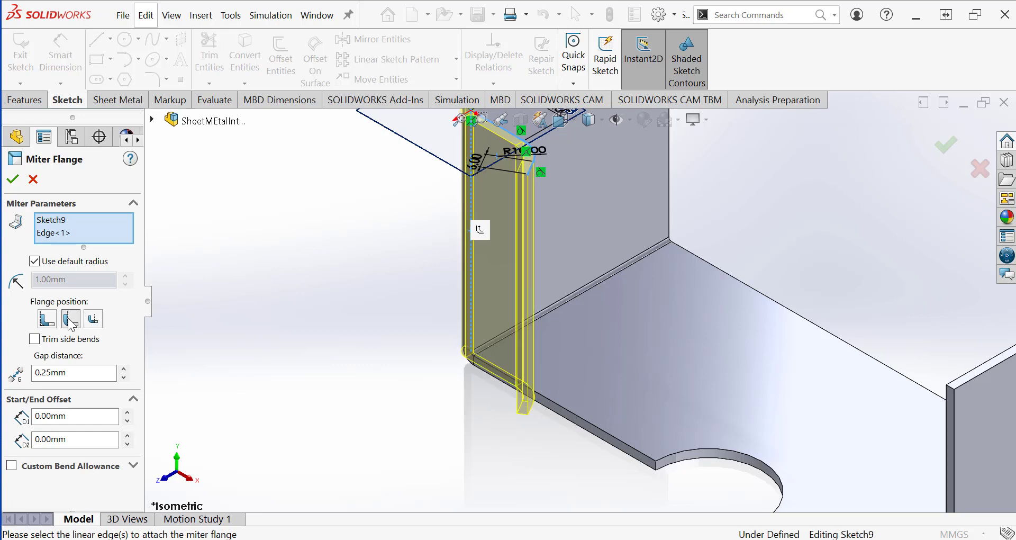
click(47, 319)
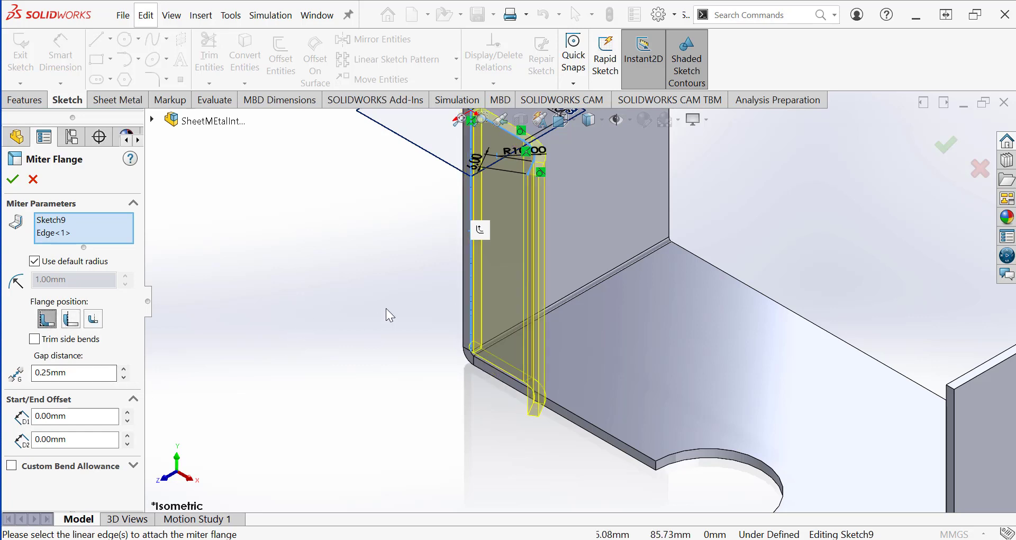
Propagate the miter flange along the tangent edges to the circular cutout and create it with the Material Outside flange position
click(480, 231)
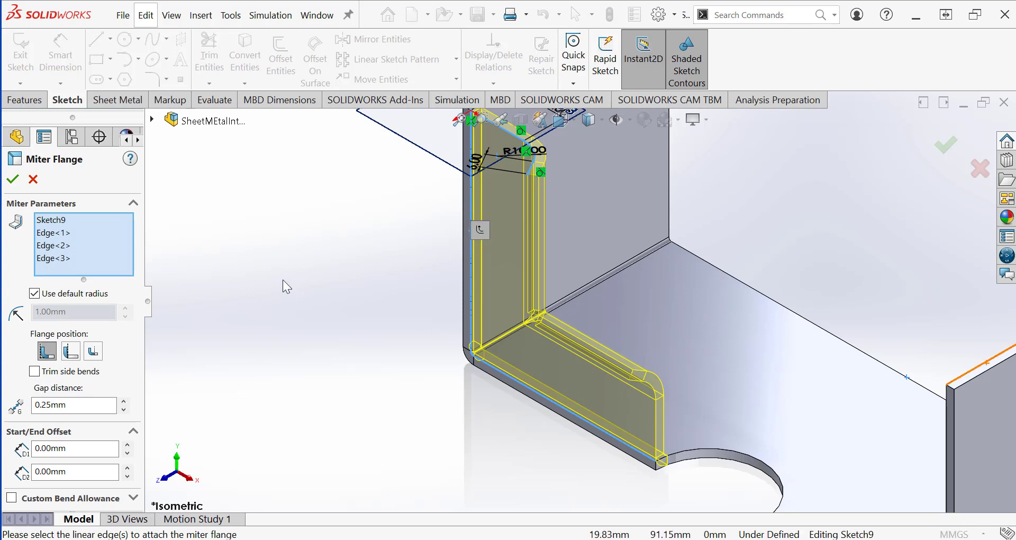
click(71, 354)
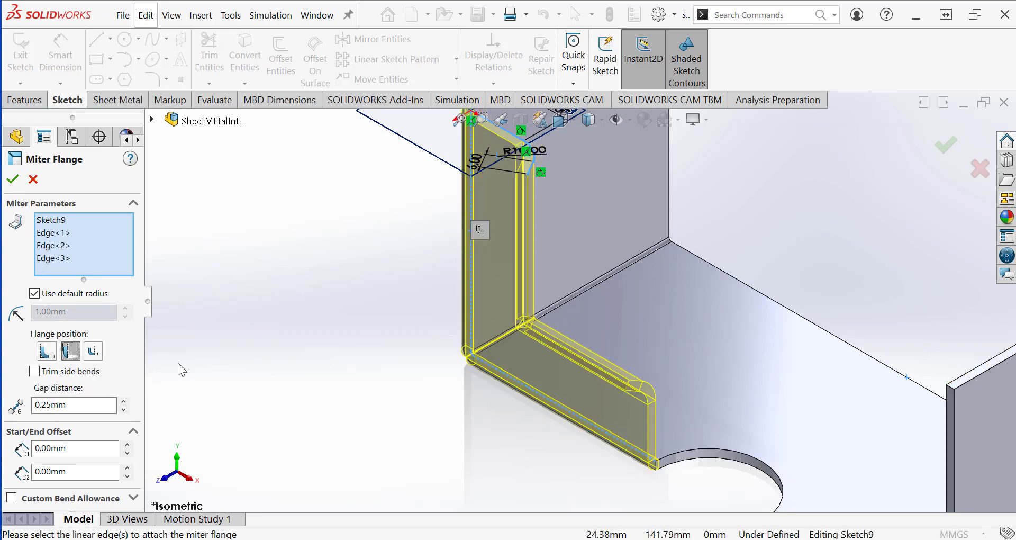
click(14, 180)
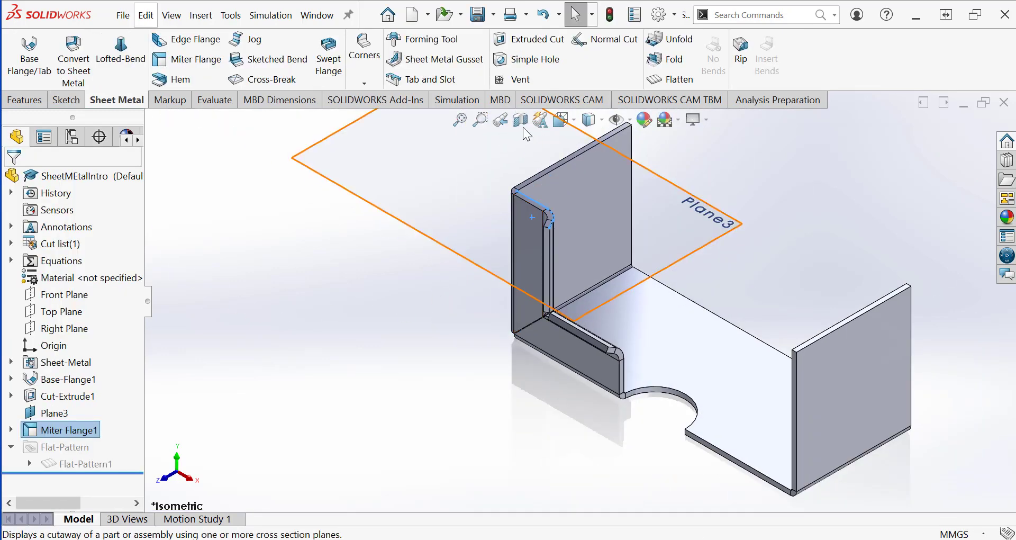
Hide the reference planes and show the whole part in isometric view
click(630, 123)
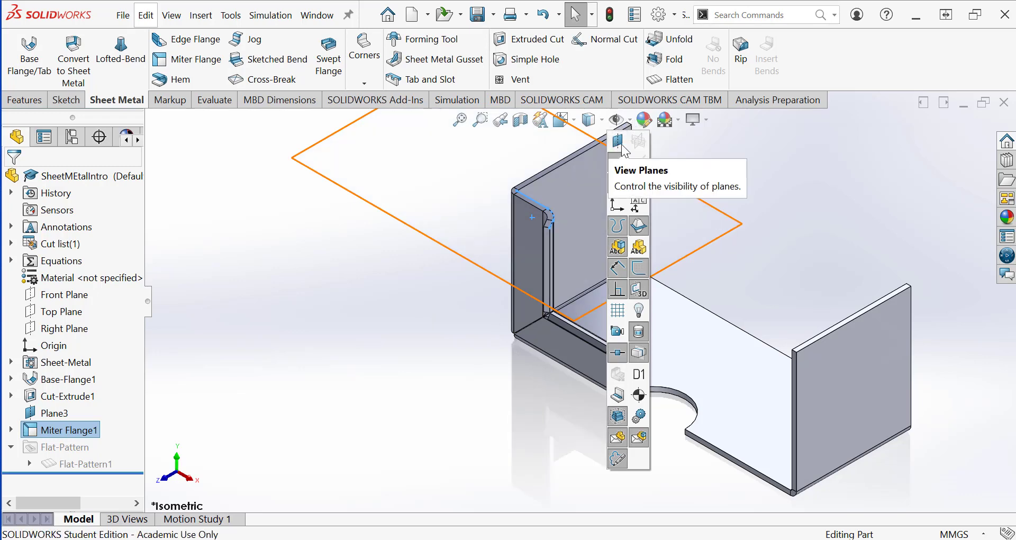
click(617, 142)
key(f)
click(268, 401)
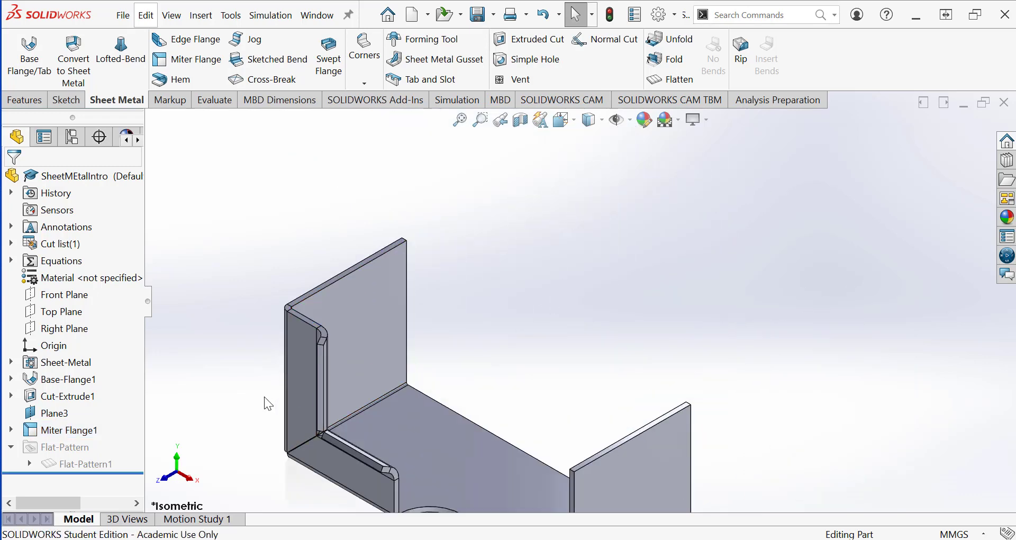
middle_drag(268, 401, 503, 359)
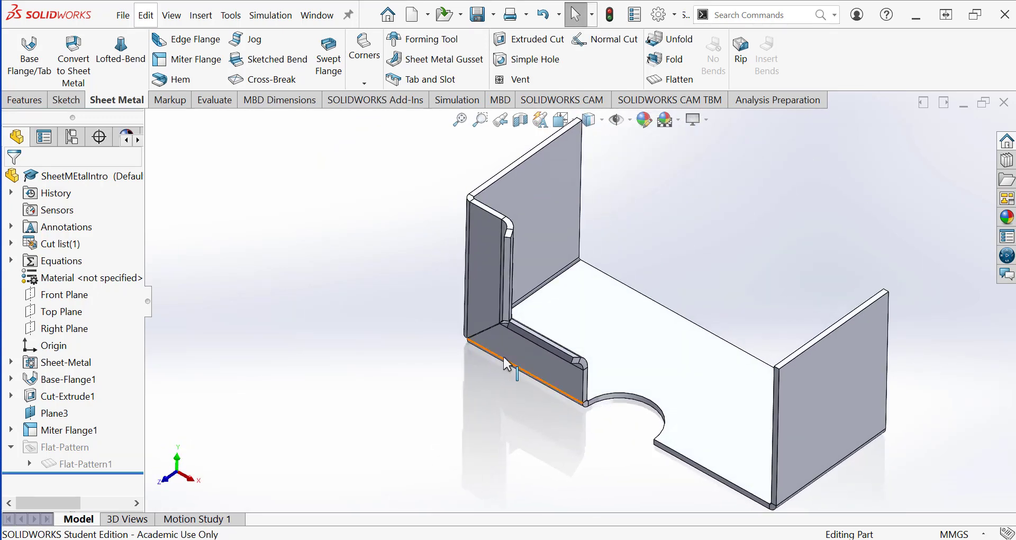
key(ctrl+7)
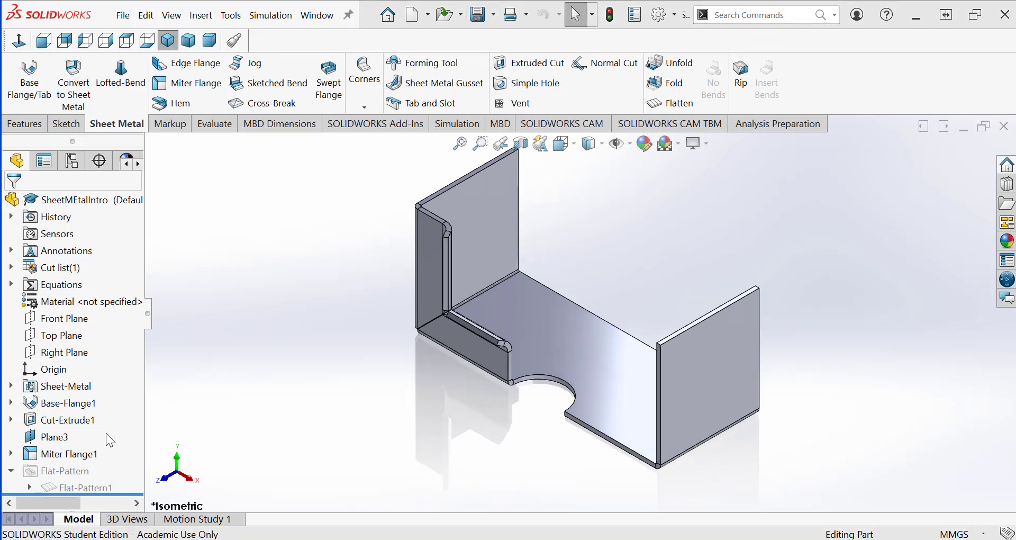
Start a Mirror feature and, viewed from the back, pick the base's thin rear face as the mirror face
click(25, 124)
click(535, 103)
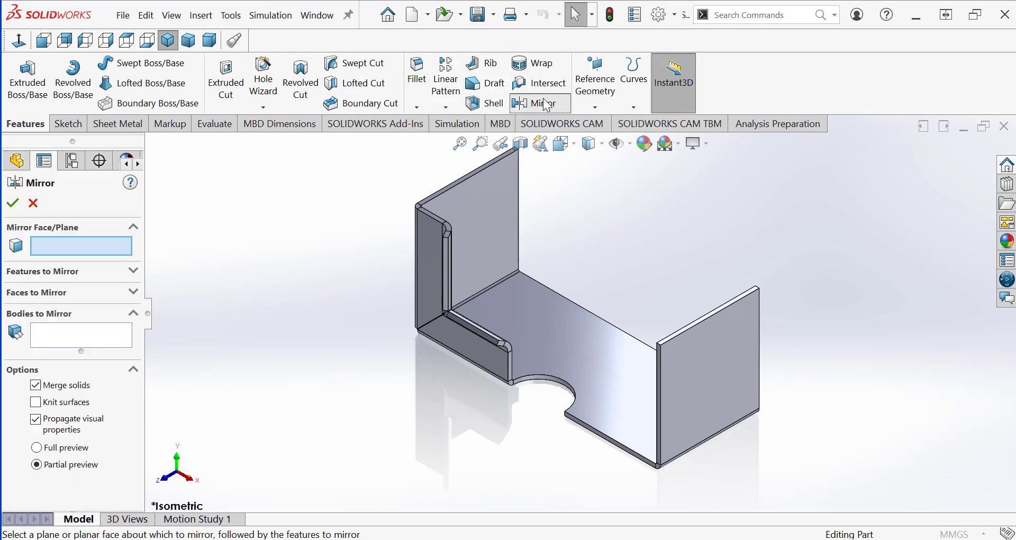
click(571, 146)
click(573, 146)
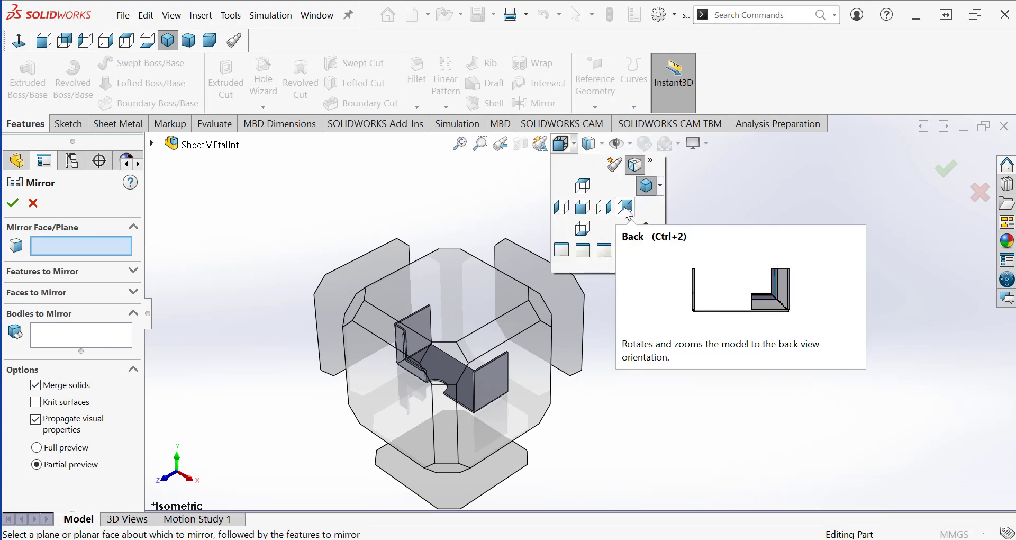
click(626, 208)
scroll(671, 341, up, 4)
scroll(748, 349, down, 7)
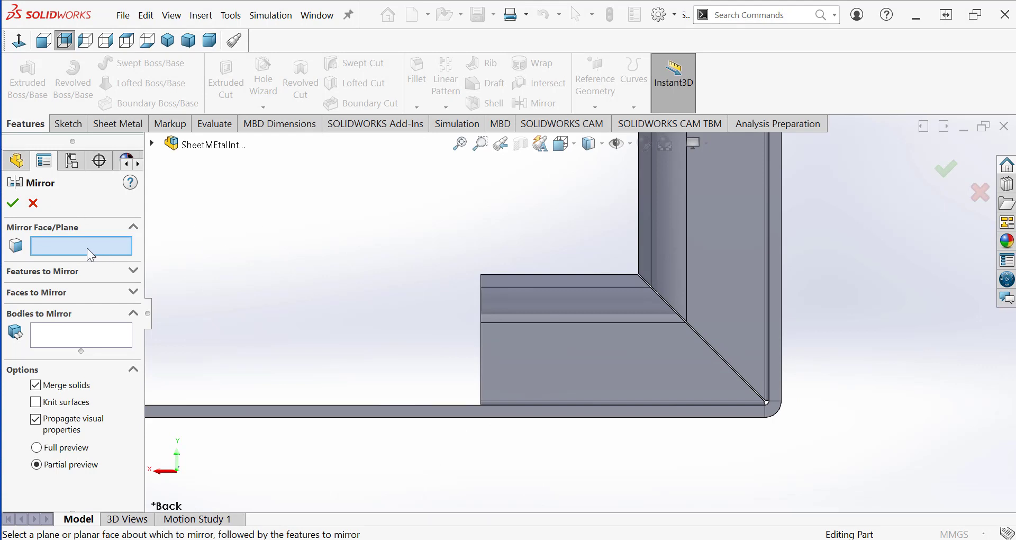
click(266, 412)
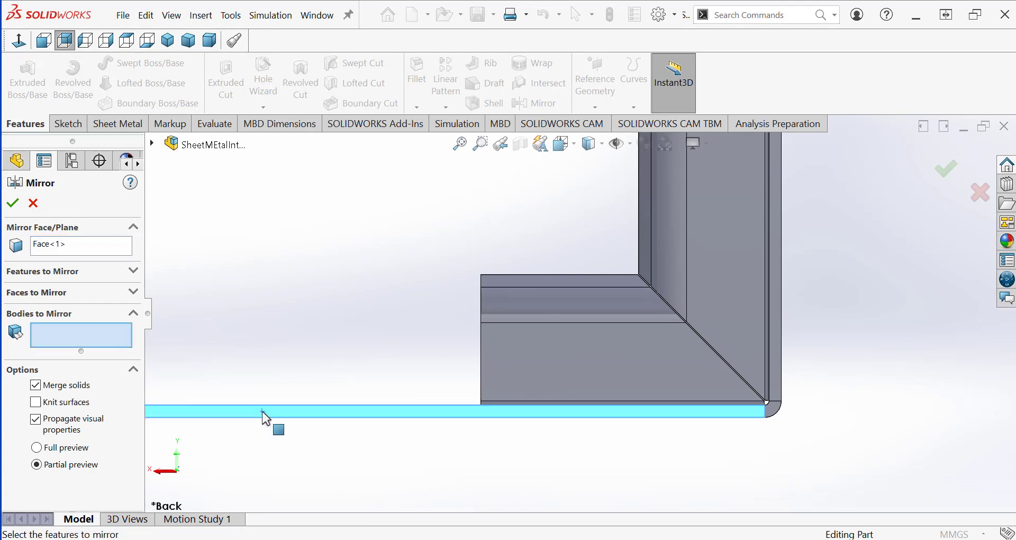
Mirror the whole sheet metal body about the selected face with merged solids, and check it in bottom and isometric views
middle_drag(305, 343, 481, 363)
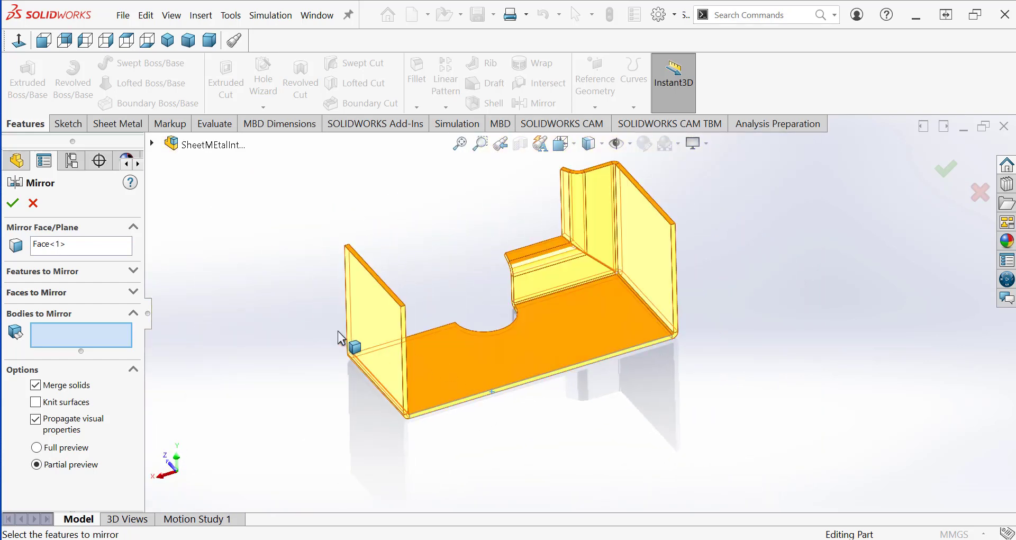
click(133, 311)
click(133, 311)
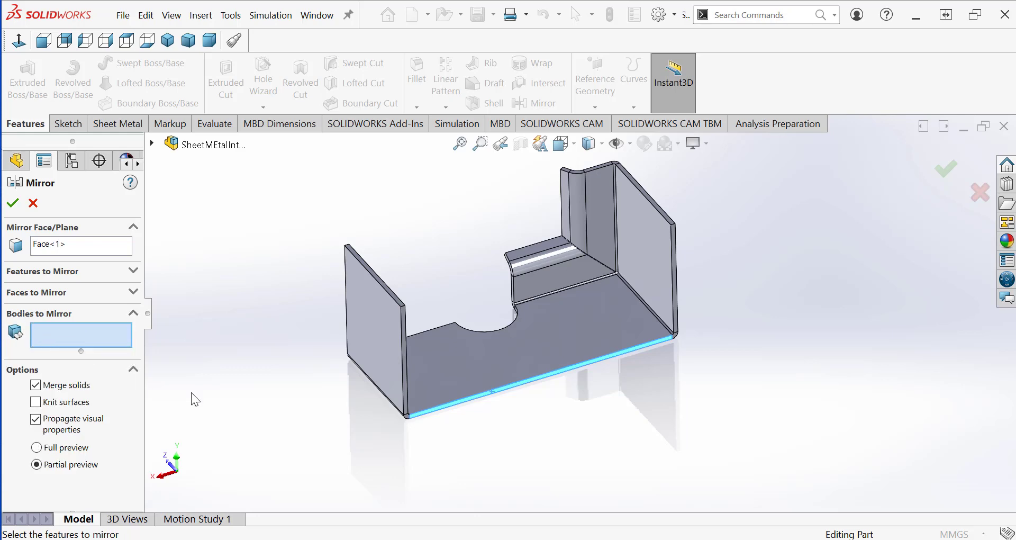
click(546, 356)
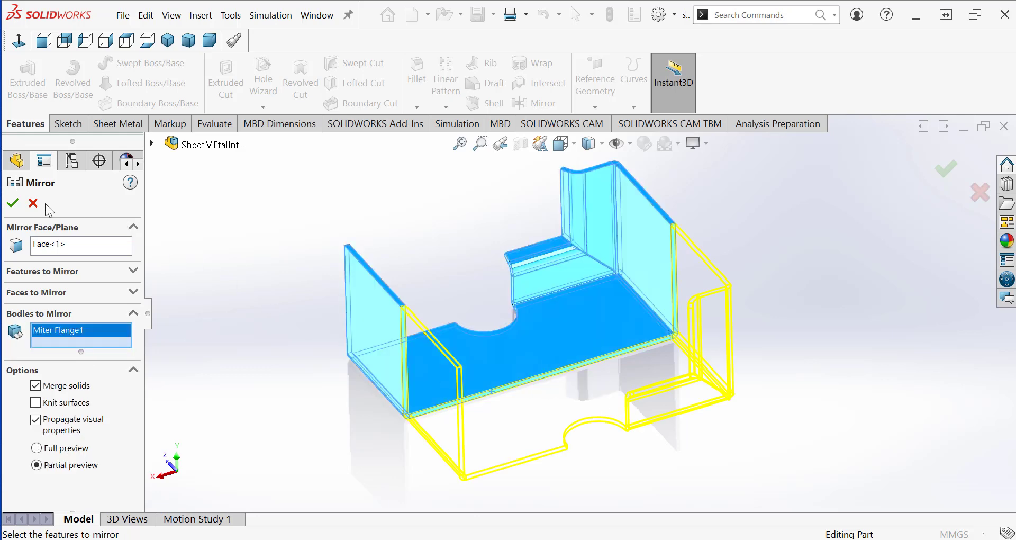
click(13, 204)
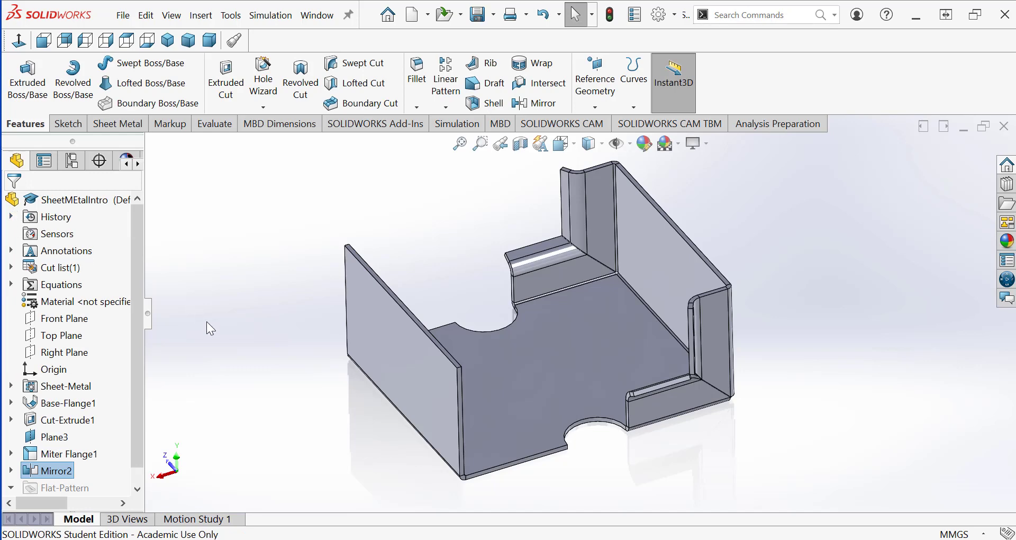
key(ctrl+6)
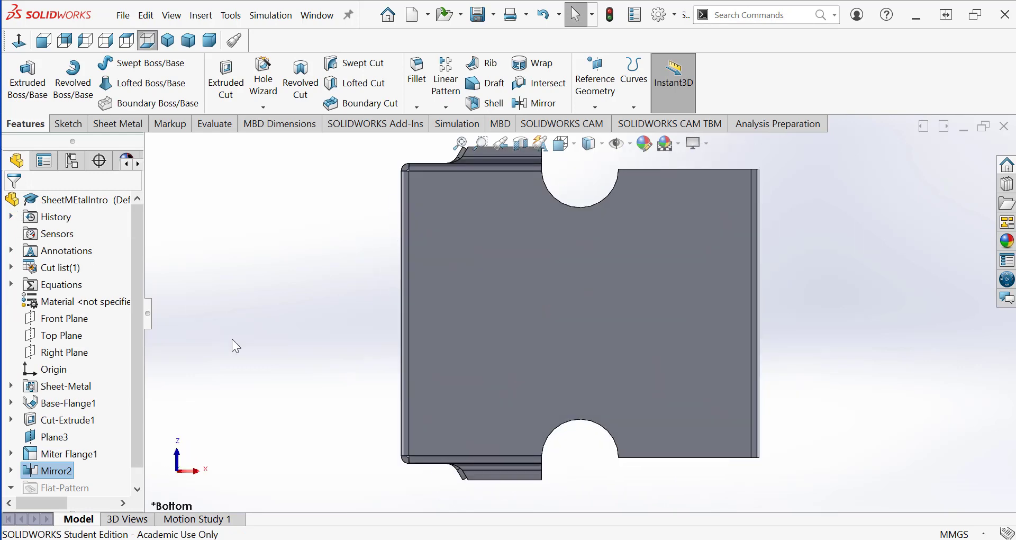
key(ctrl+7)
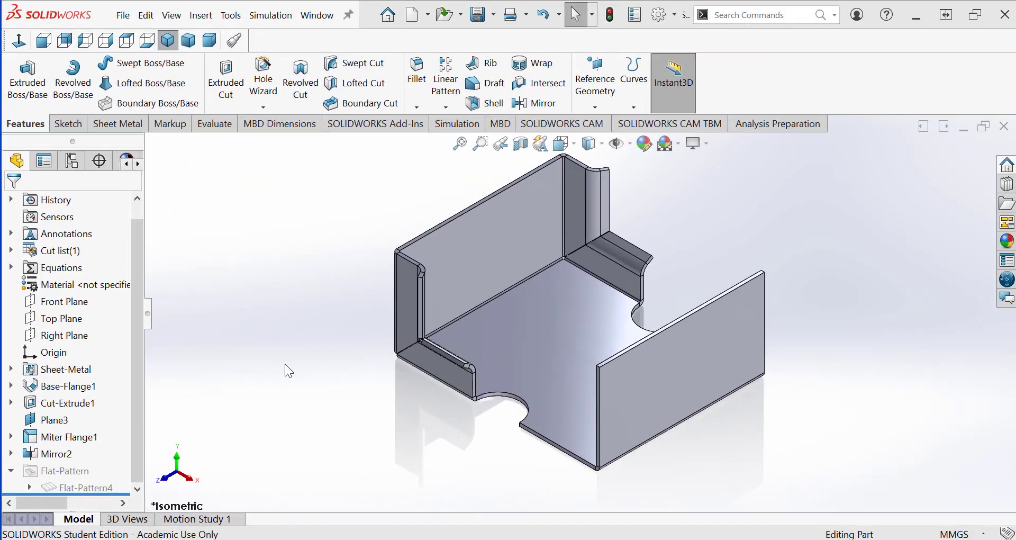
Add a 90° edge flange along the upper outer edge of the plain side wall, folding outward
click(137, 125)
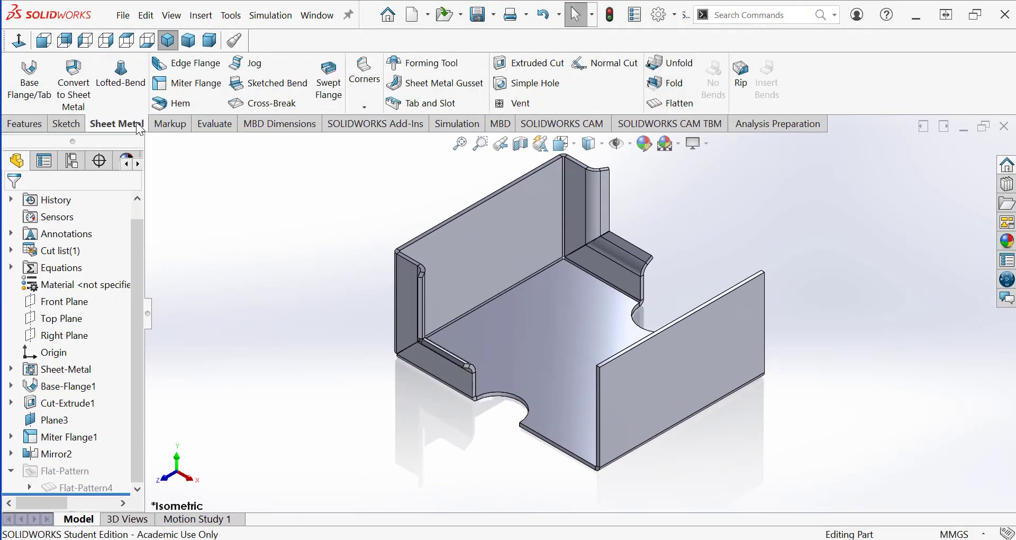
click(210, 67)
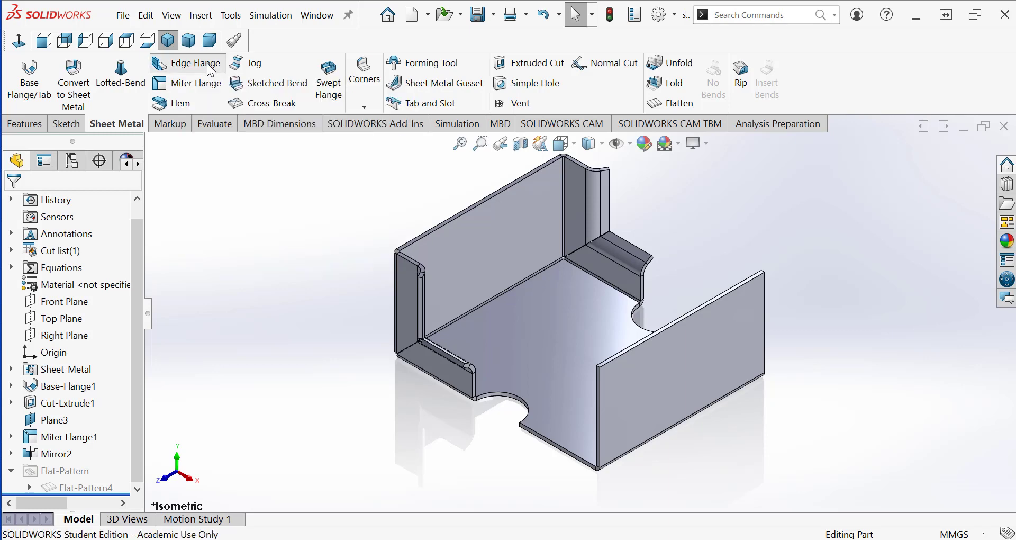
scroll(696, 351, down, 5)
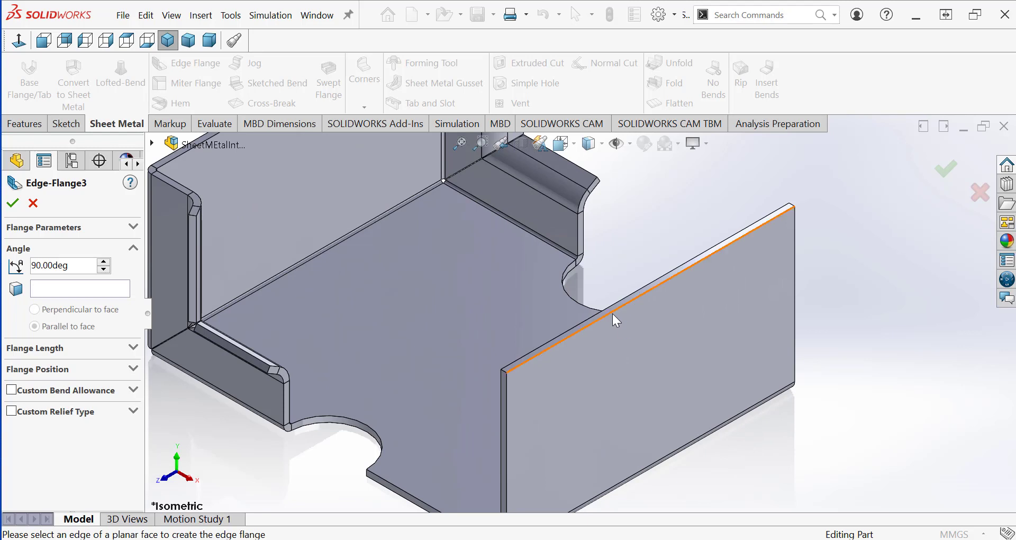
click(613, 316)
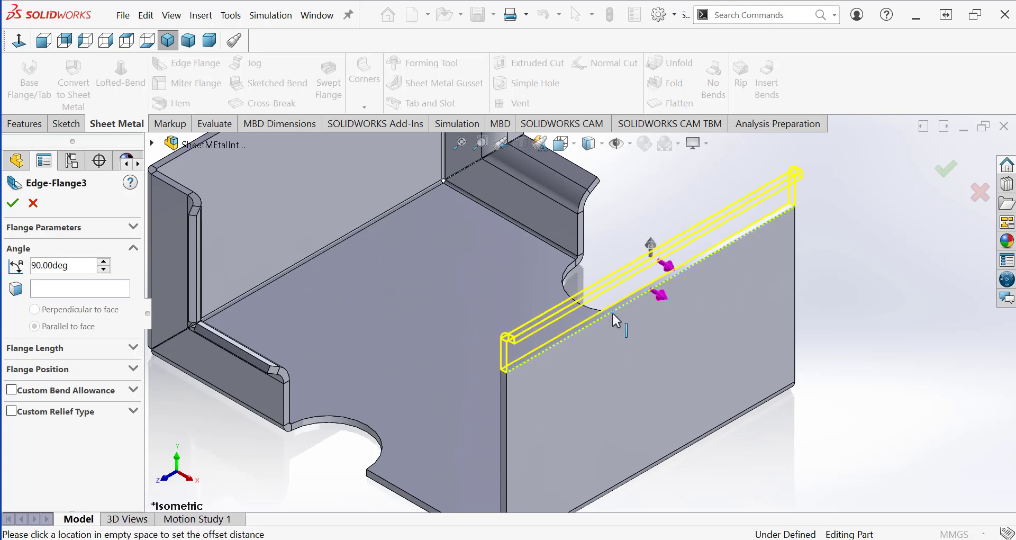
right_click(708, 297)
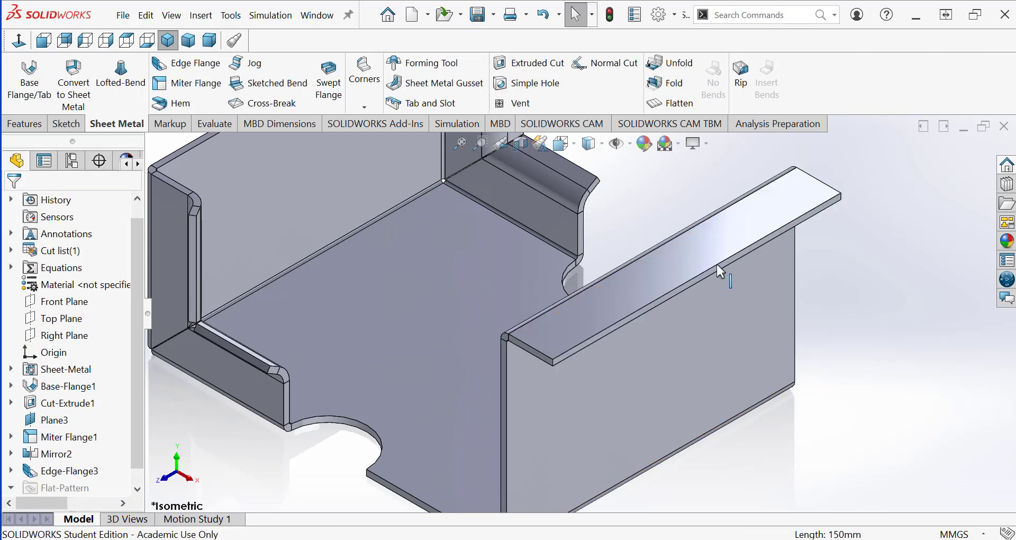
Open the new edge flange for editing and show its flange parameters and length settings
scroll(135, 393, down, 1)
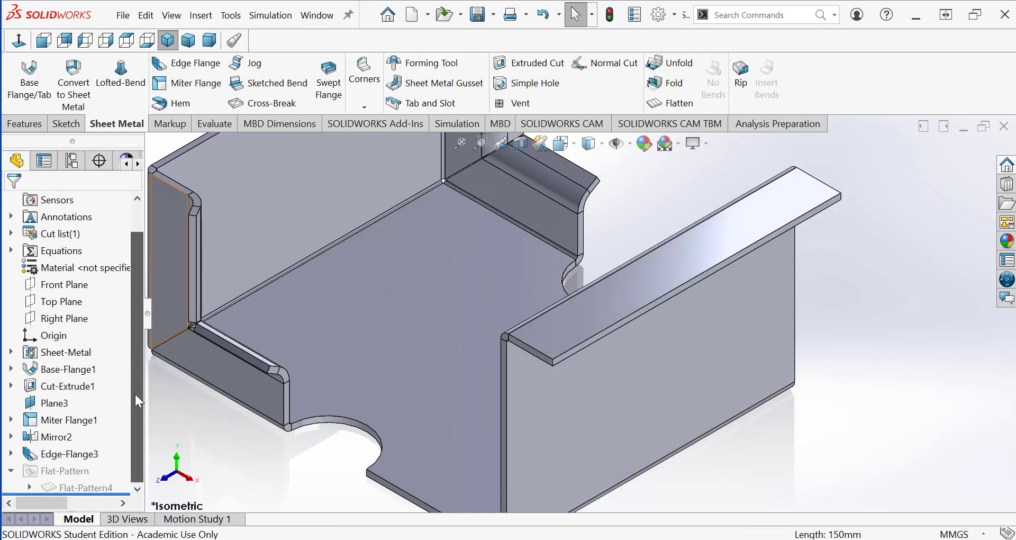
click(84, 454)
right_click(85, 454)
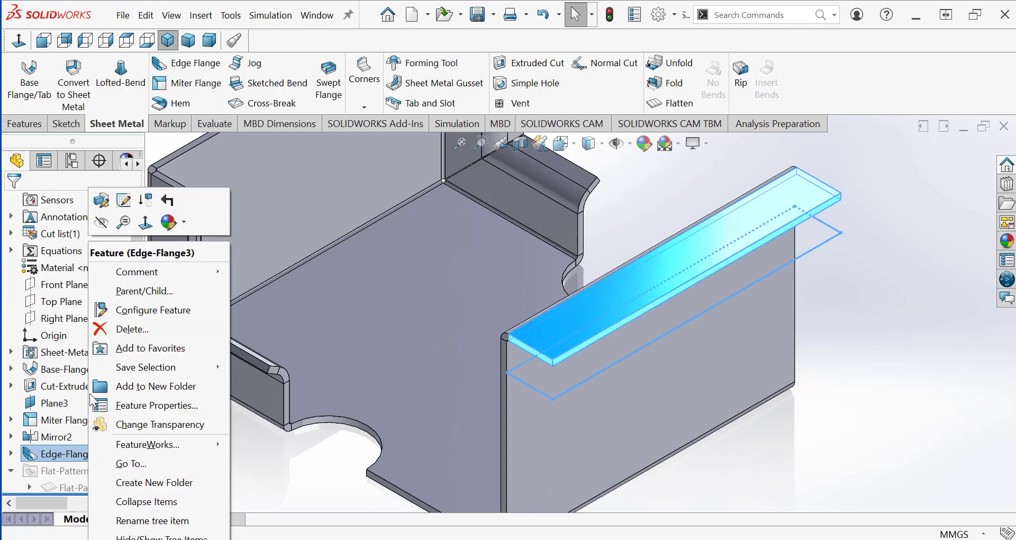
click(101, 200)
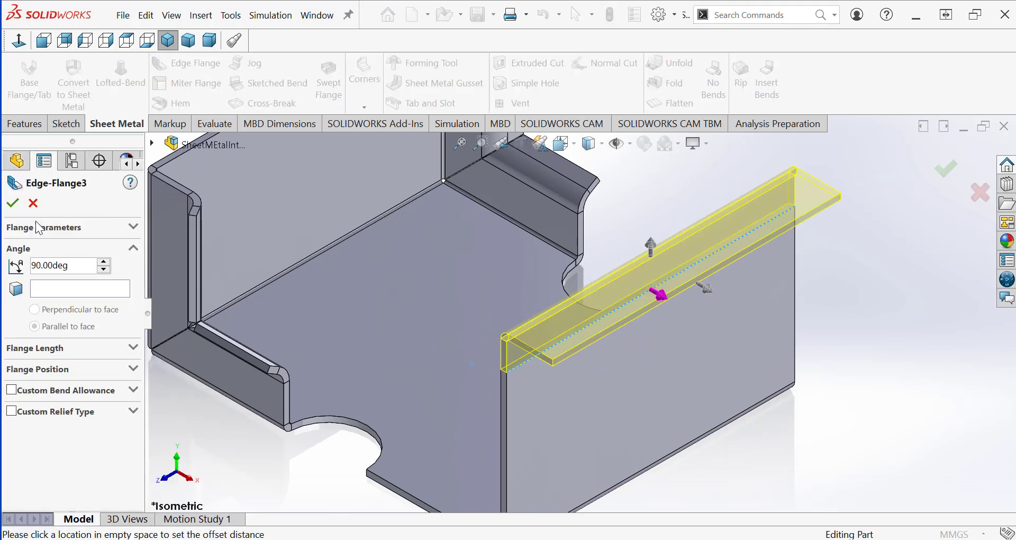
click(133, 227)
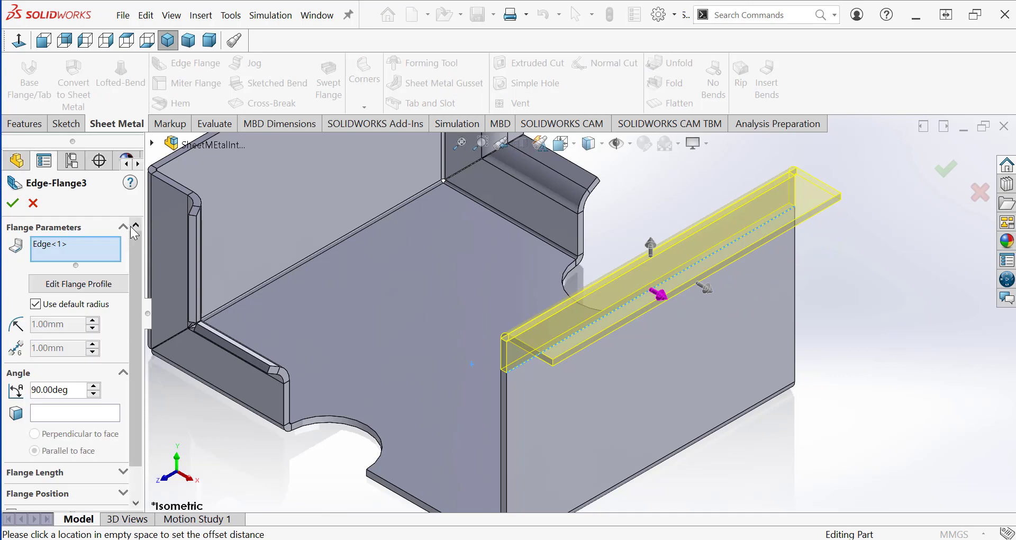
scroll(108, 339, down, 2)
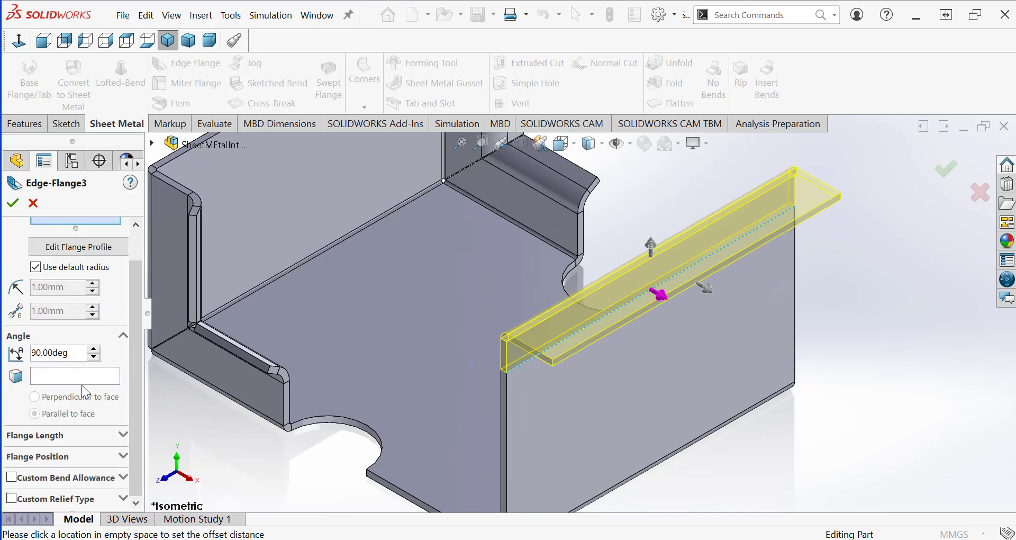
click(124, 440)
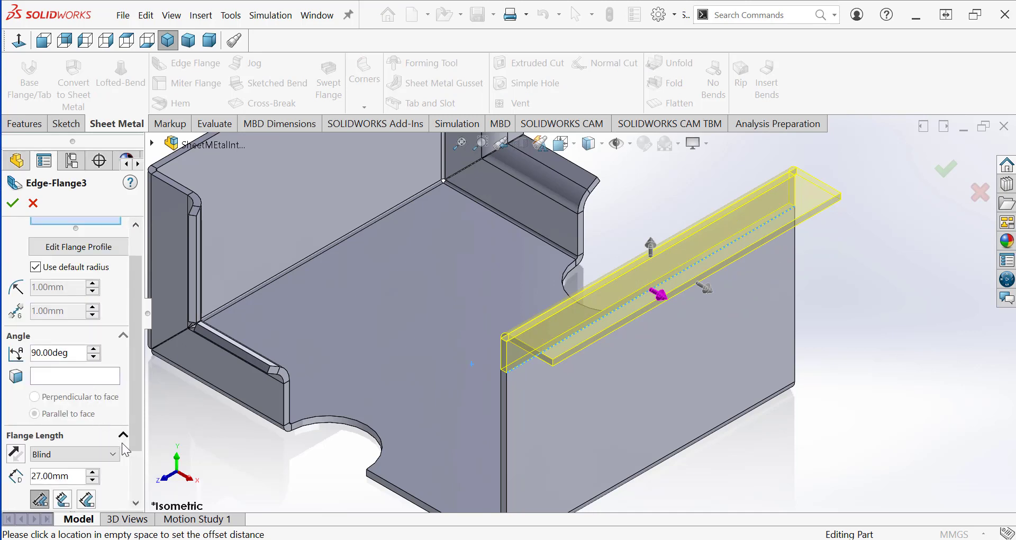
Compare the Up To Edge And Merge and Up To Vertex flange length conditions, ending on Blind
scroll(99, 447, down, 2)
scroll(86, 429, up, 2)
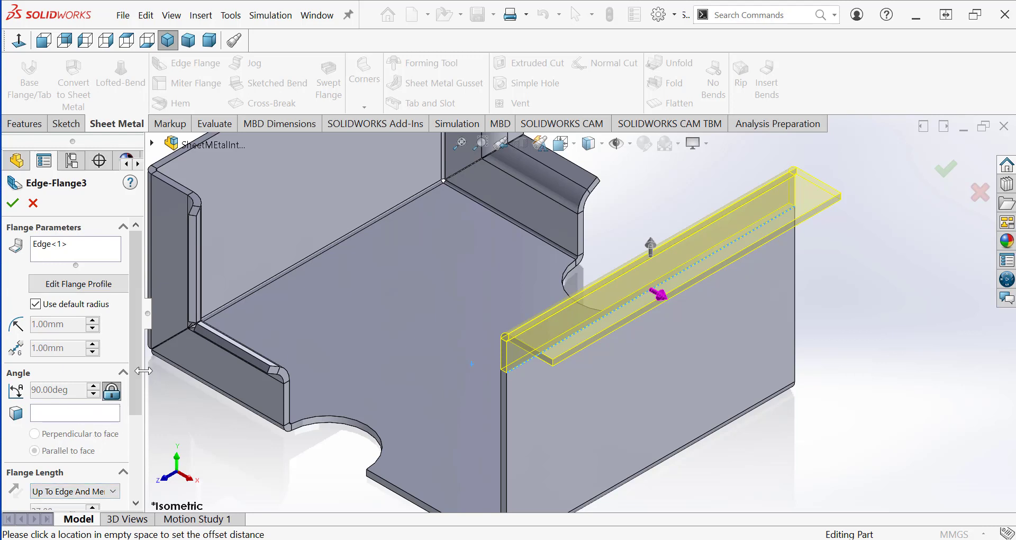
drag(137, 372, 141, 439)
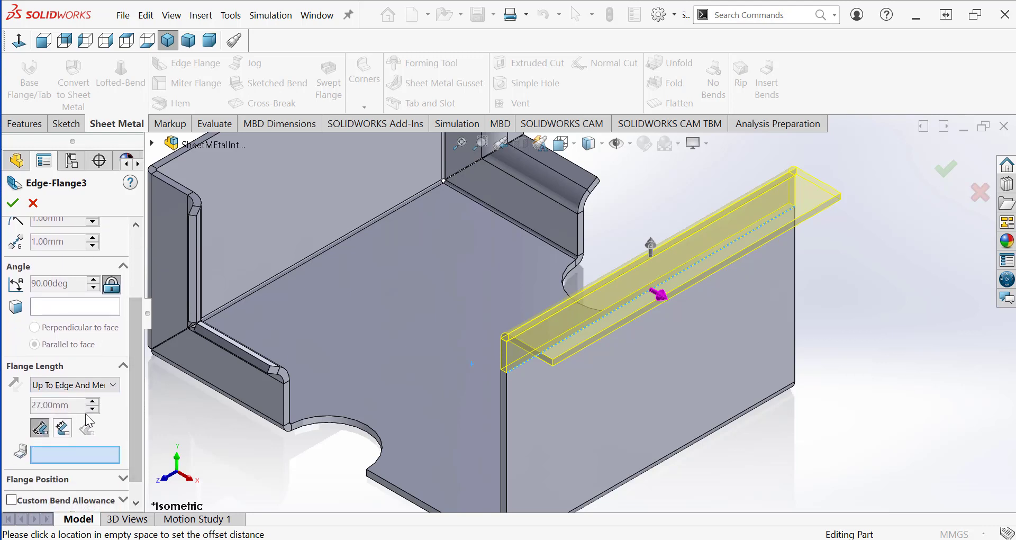
scroll(75, 392, up, 1)
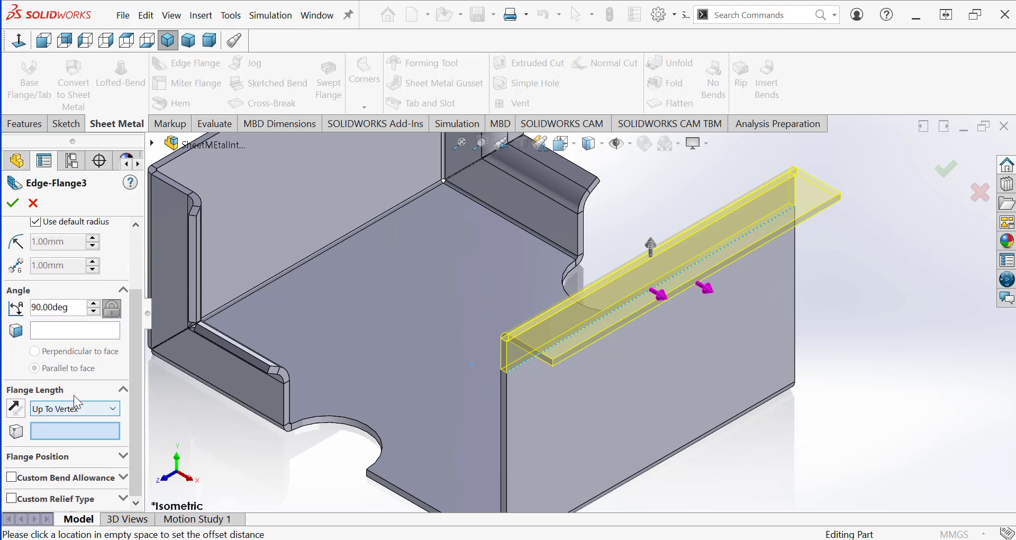
click(96, 411)
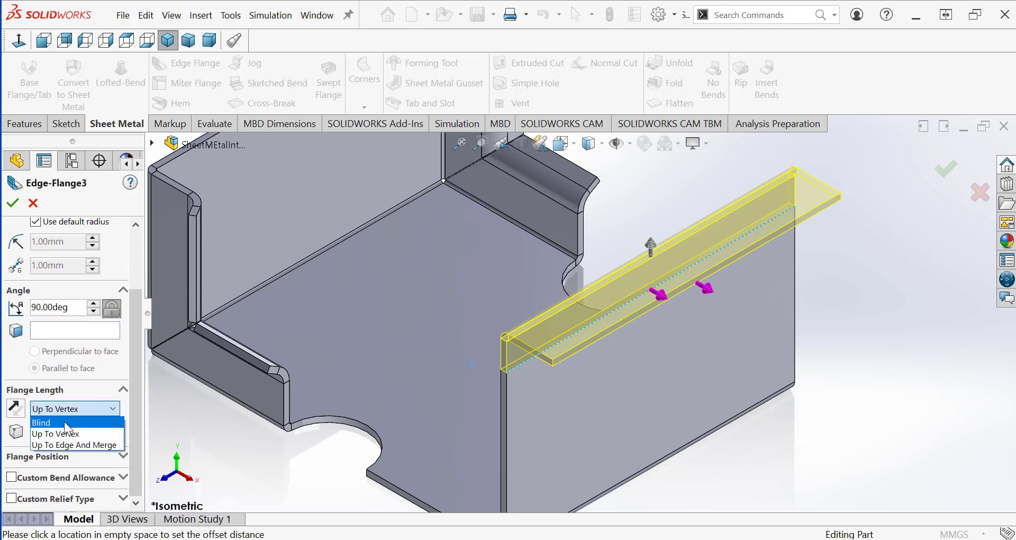
click(67, 423)
Set the edge flange's blind length to 30 mm and reduce it to 29 mm
drag(70, 431, 16, 422)
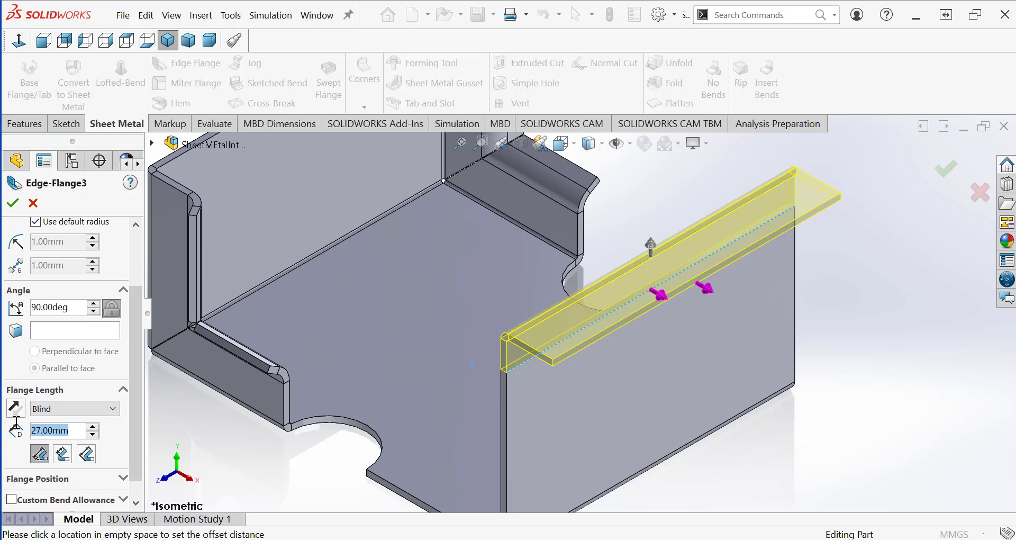
text(30)
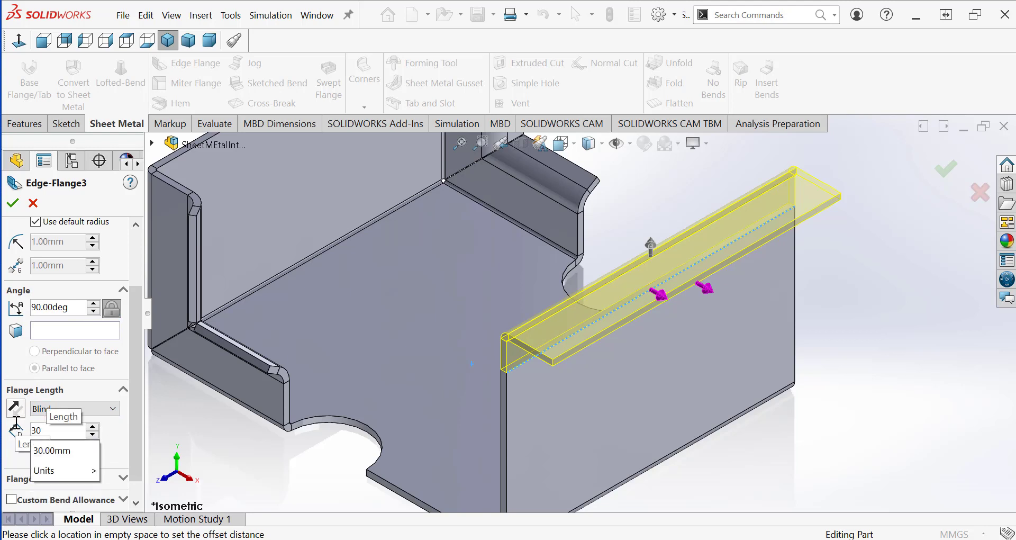
key(Return)
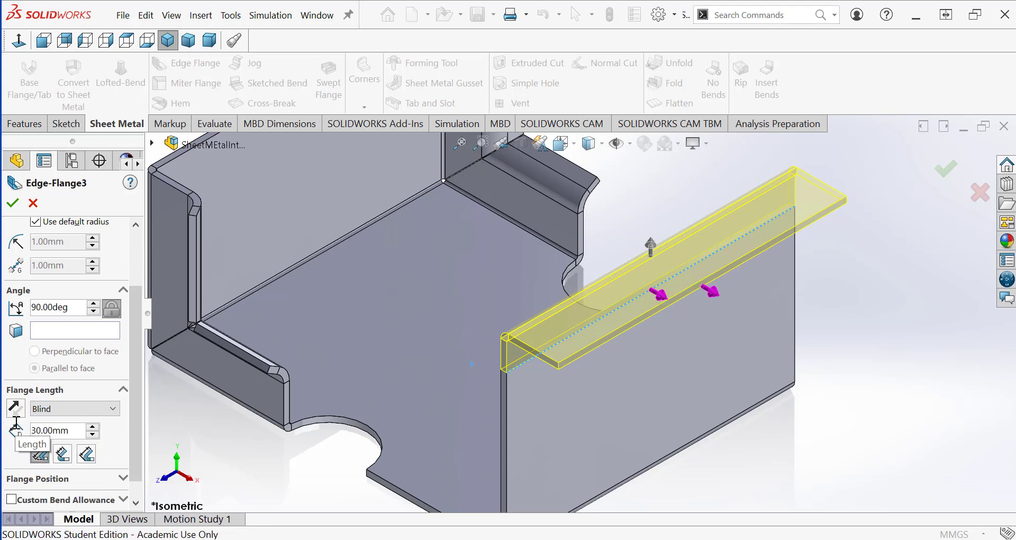
key(Down)
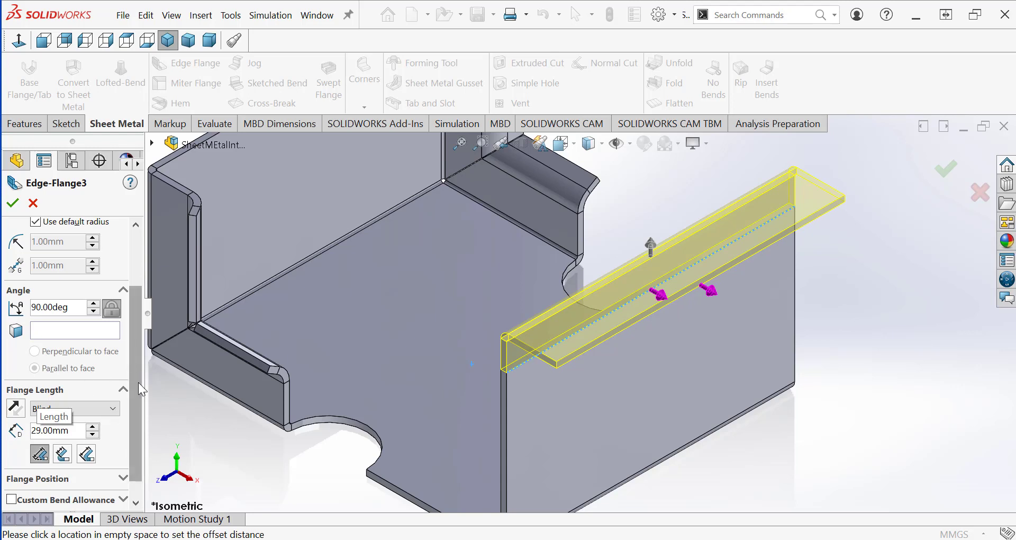
Show the flange position settings and choose Material Outside for the edge flange
drag(138, 382, 139, 426)
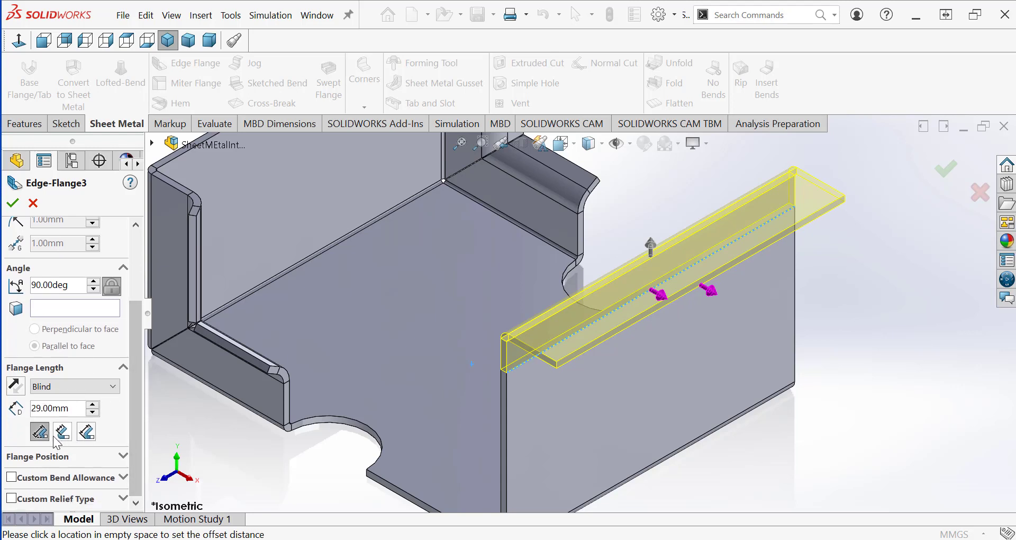
click(106, 464)
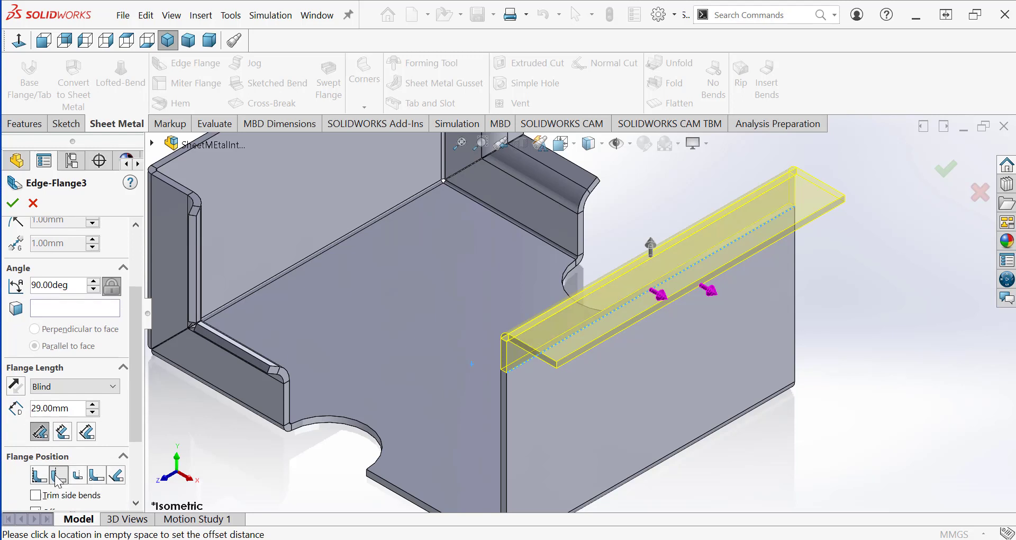
click(58, 476)
Set the edge flange's blind offset distance to 20 mm
drag(138, 422, 135, 479)
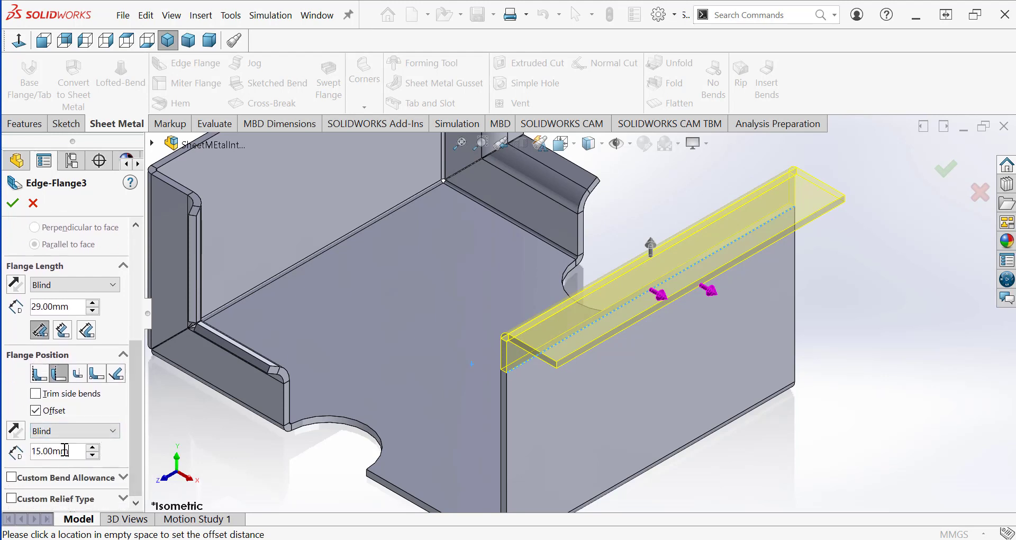
drag(64, 450, 20, 449)
text(20)
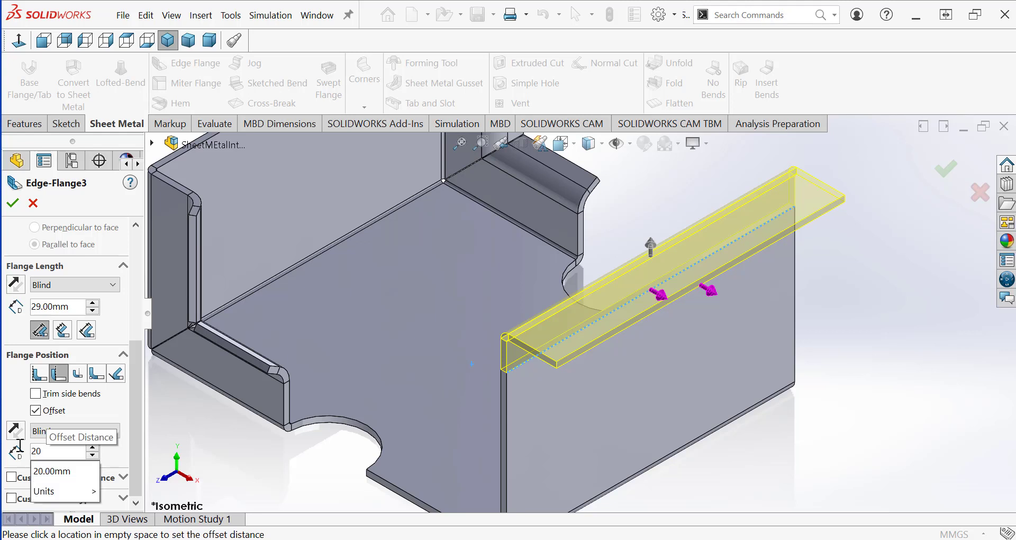
key(Return)
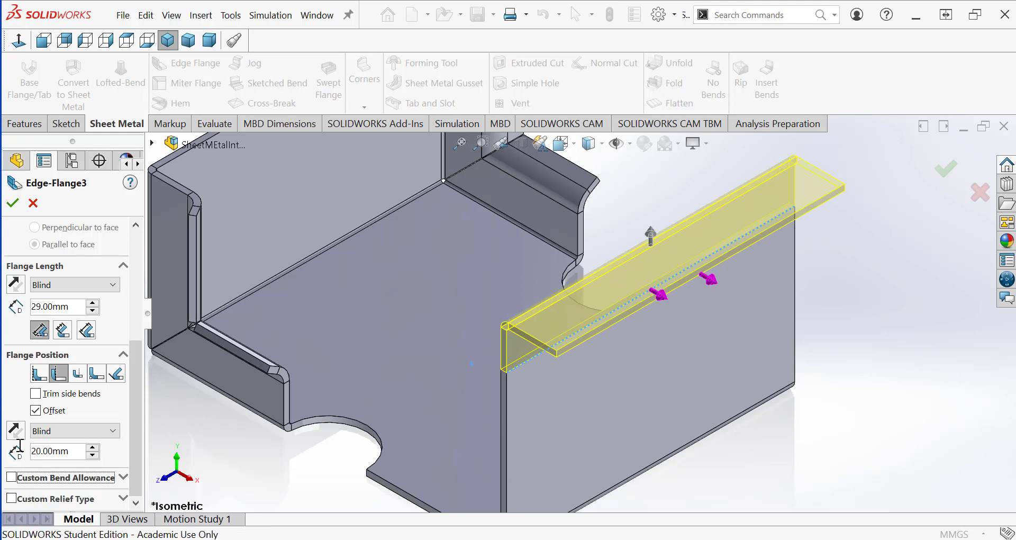
Set the edge flange's offset distance to 15 mm and its blind length to 30 mm
drag(80, 451, 23, 446)
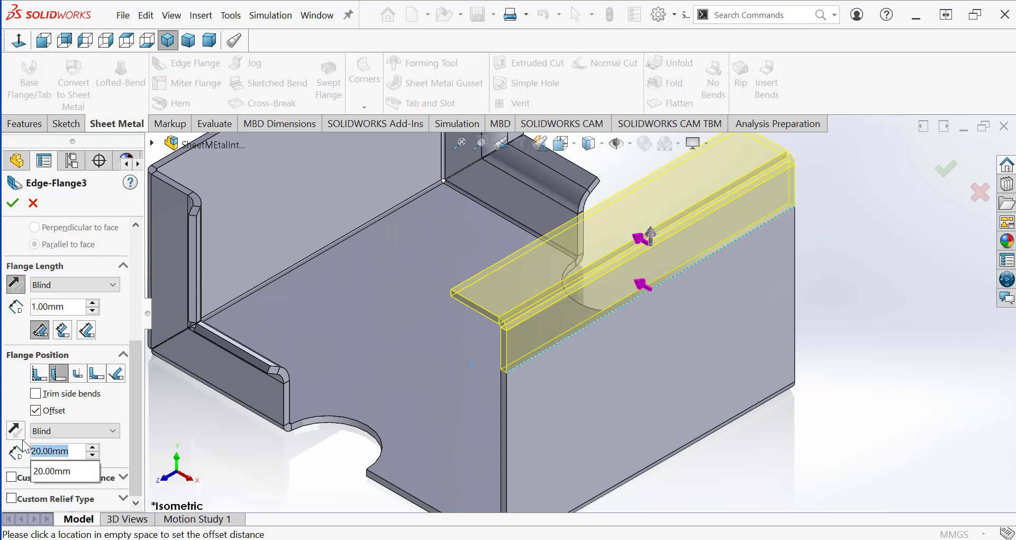
text(15)
key(Return)
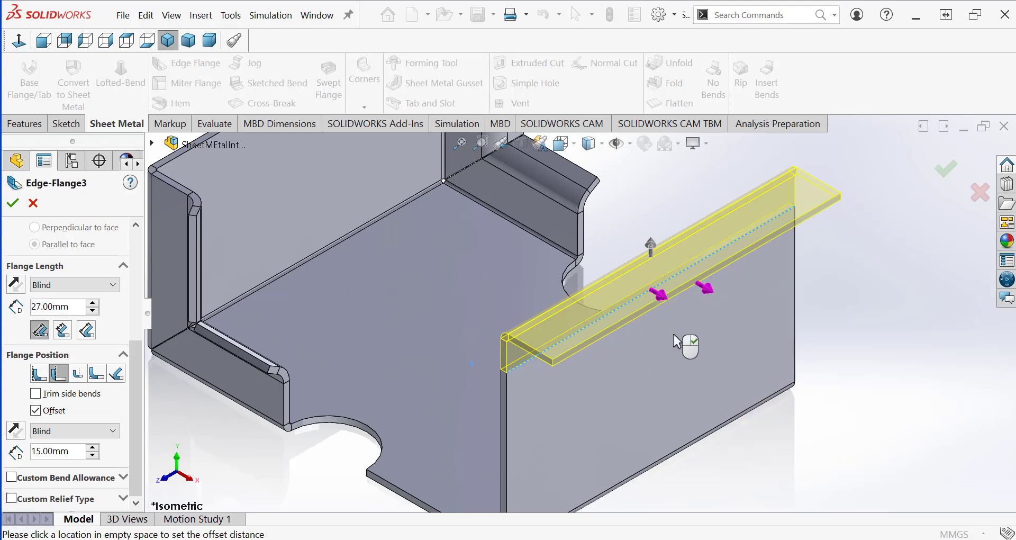
click(675, 341)
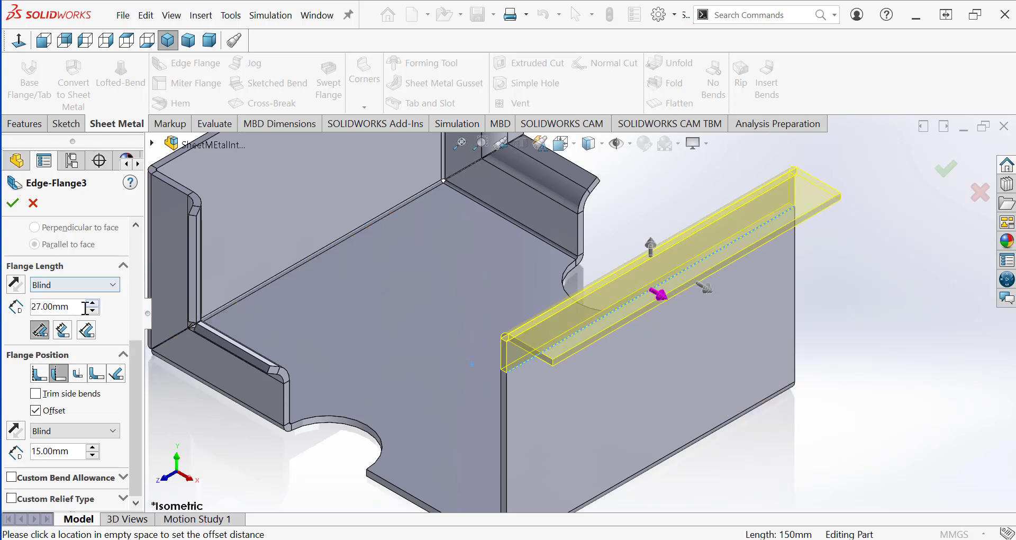
click(29, 313)
text(30)
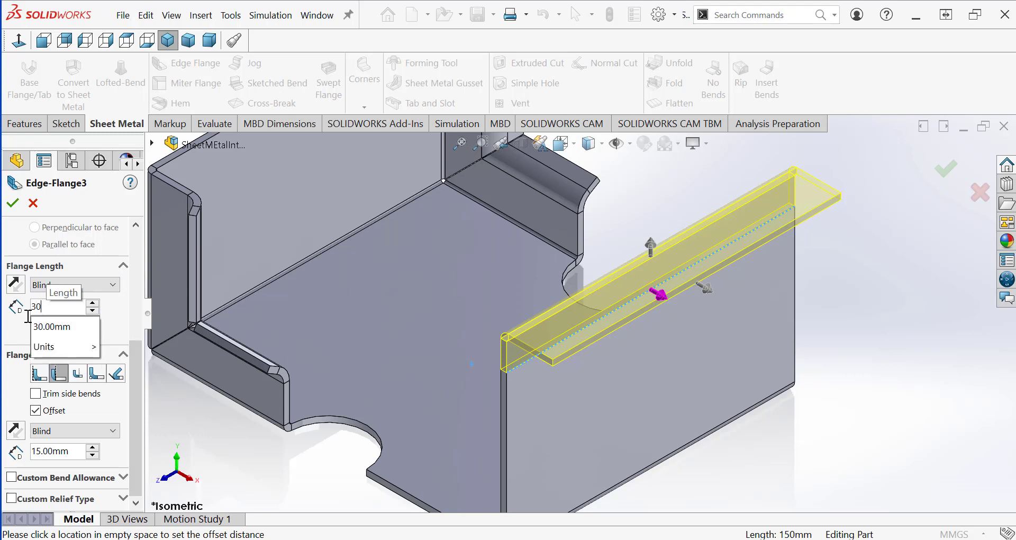
key(Return)
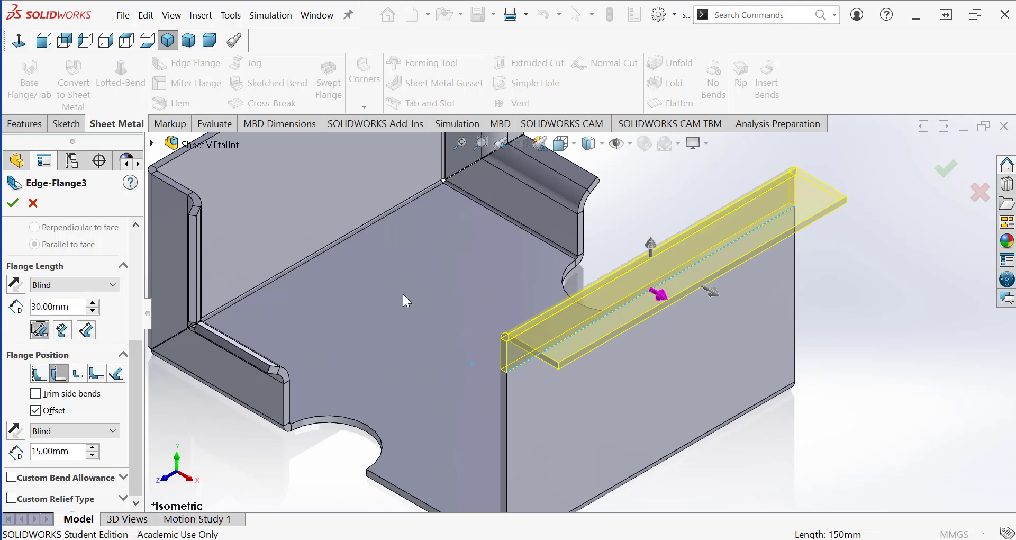
Accept the edge flange and edit its profile sketch, pulling both ends inward along the wall edge to a width of about 55 mm
click(12, 203)
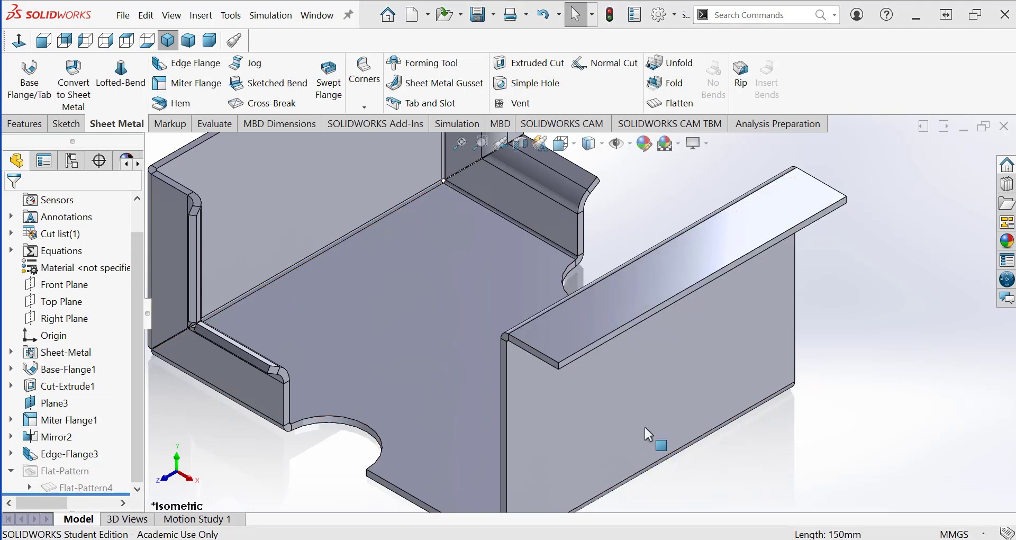
right_click(41, 456)
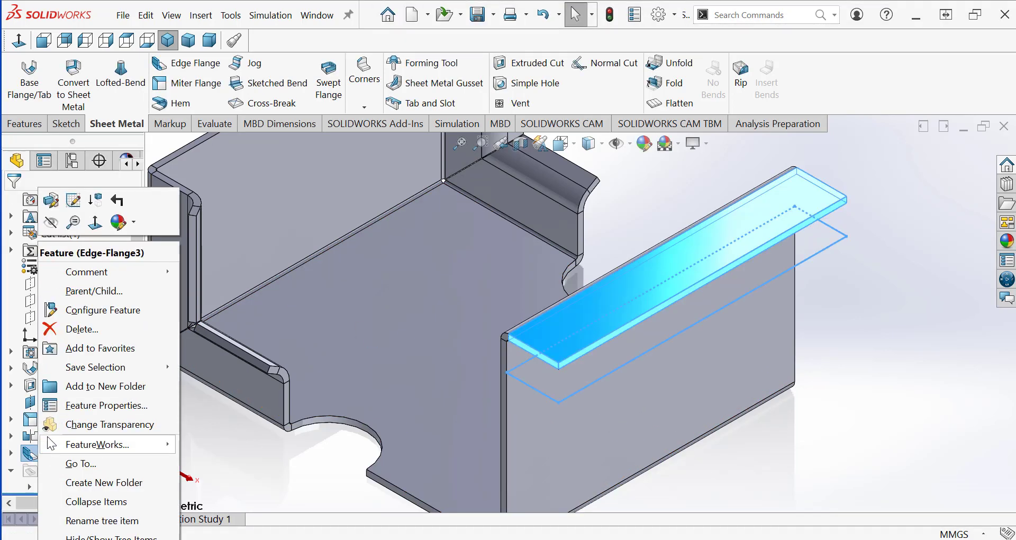
click(73, 201)
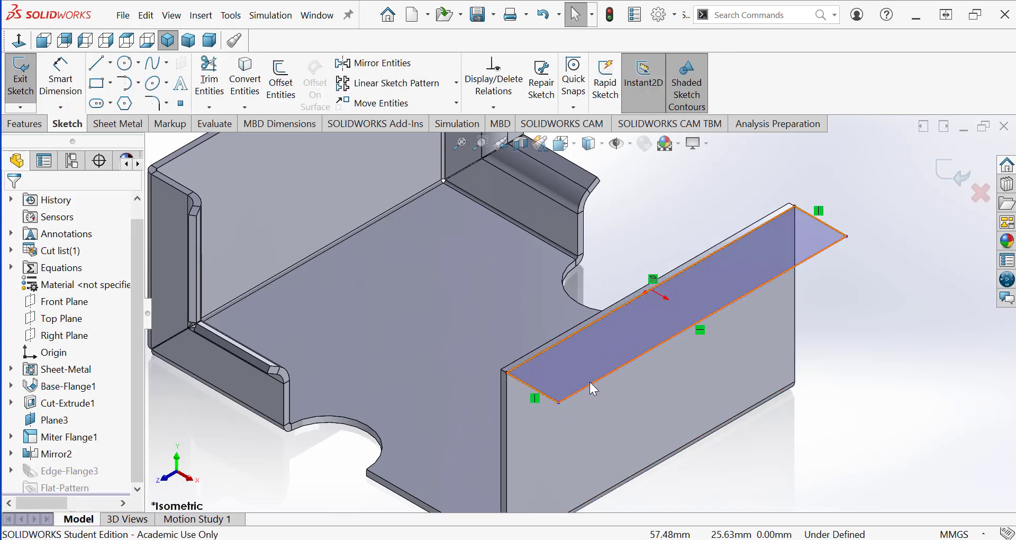
scroll(526, 357, up, 3)
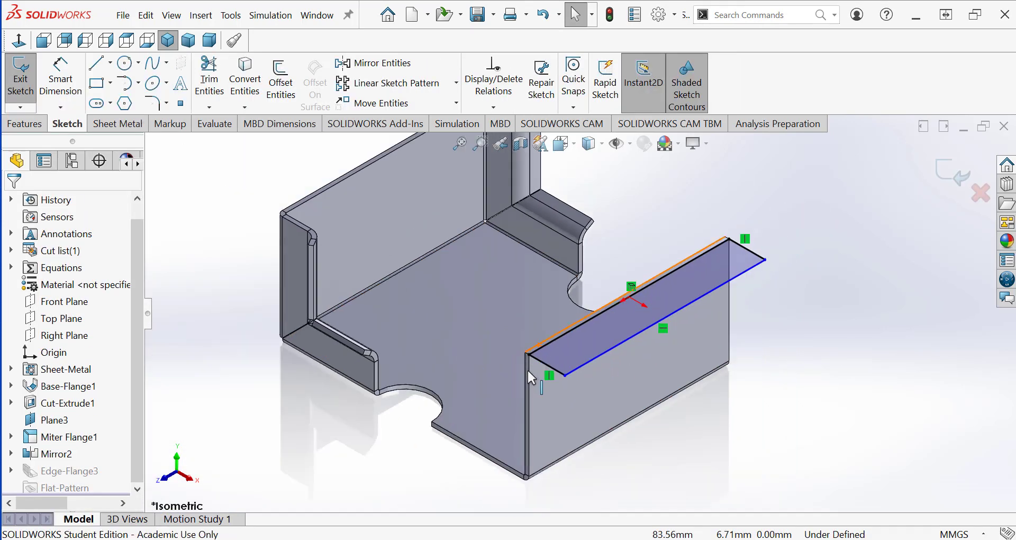
scroll(527, 368, down, 5)
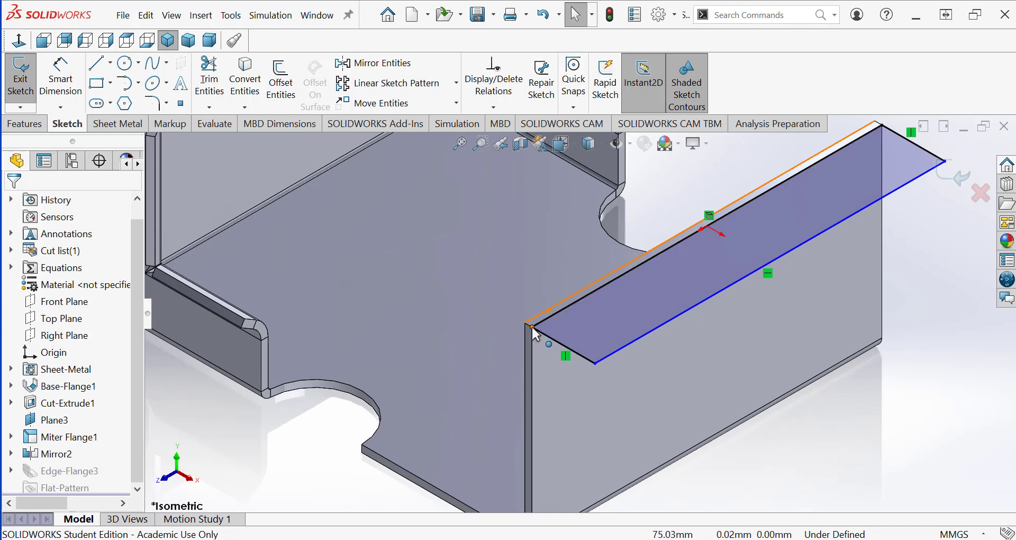
drag(531, 325, 649, 260)
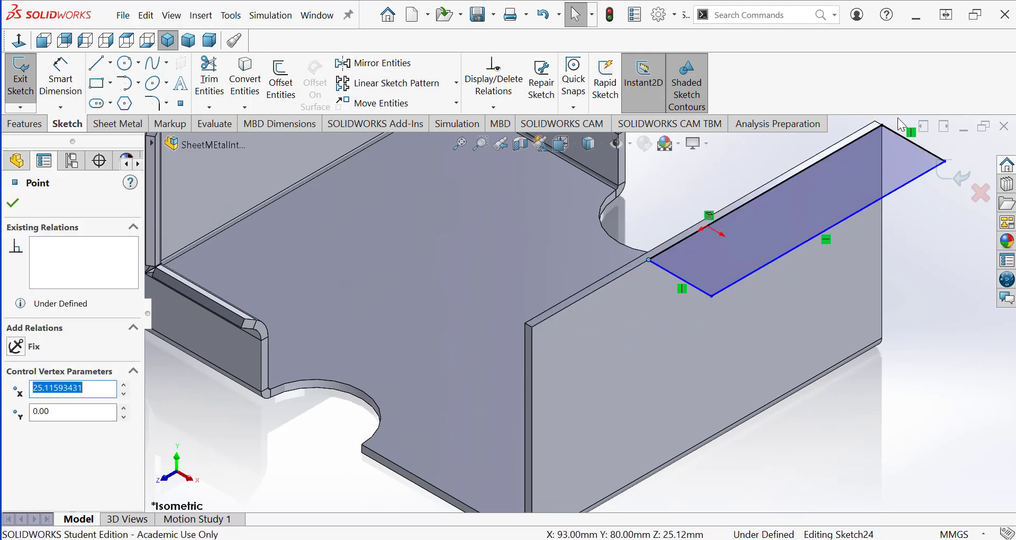
drag(883, 128, 777, 186)
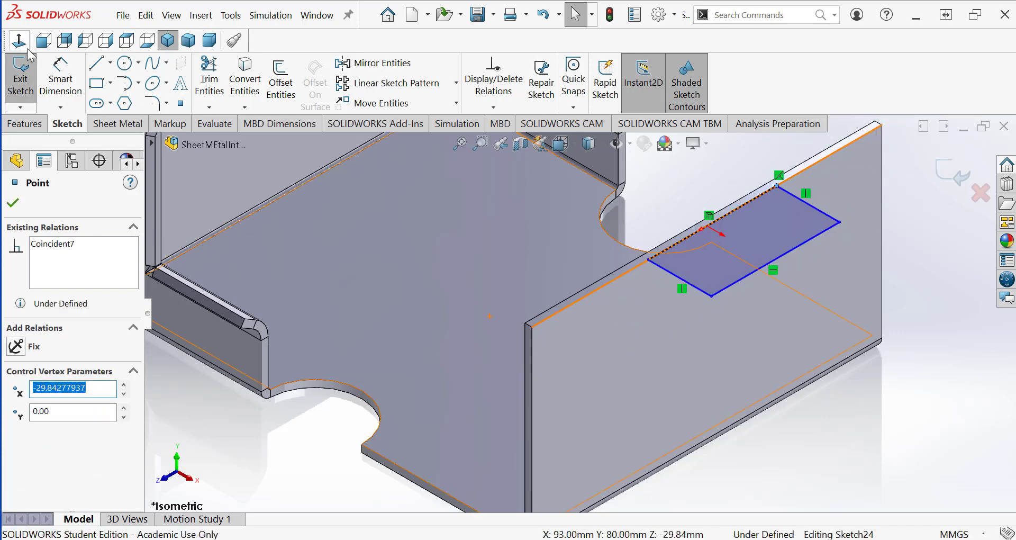
Dimension the outer edge of the flange profile to 36 mm
click(61, 76)
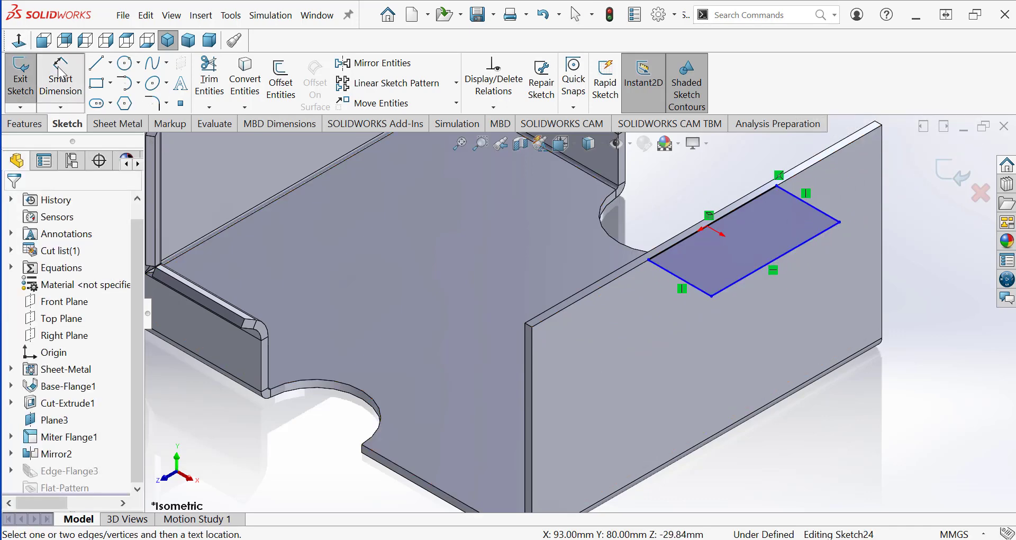
click(753, 270)
click(796, 311)
text(36)
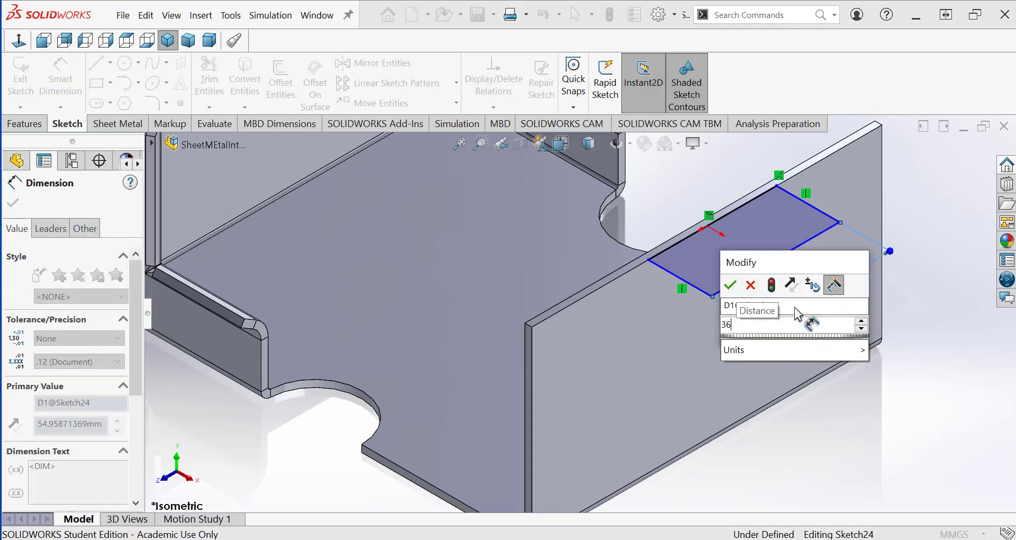
key(Return)
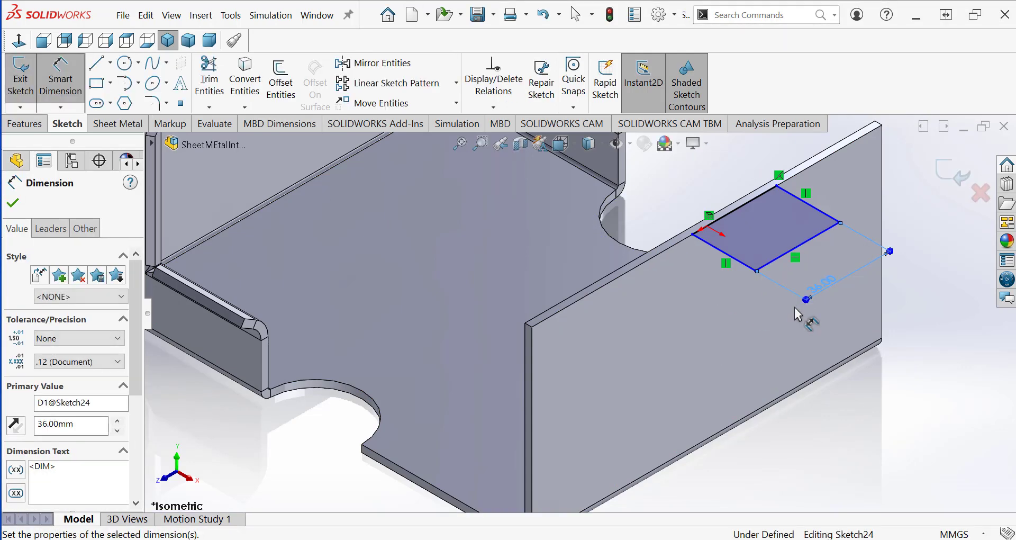
Dimension the profile's near endpoint 36 mm from the wall's front corner and exit the sketch
click(694, 235)
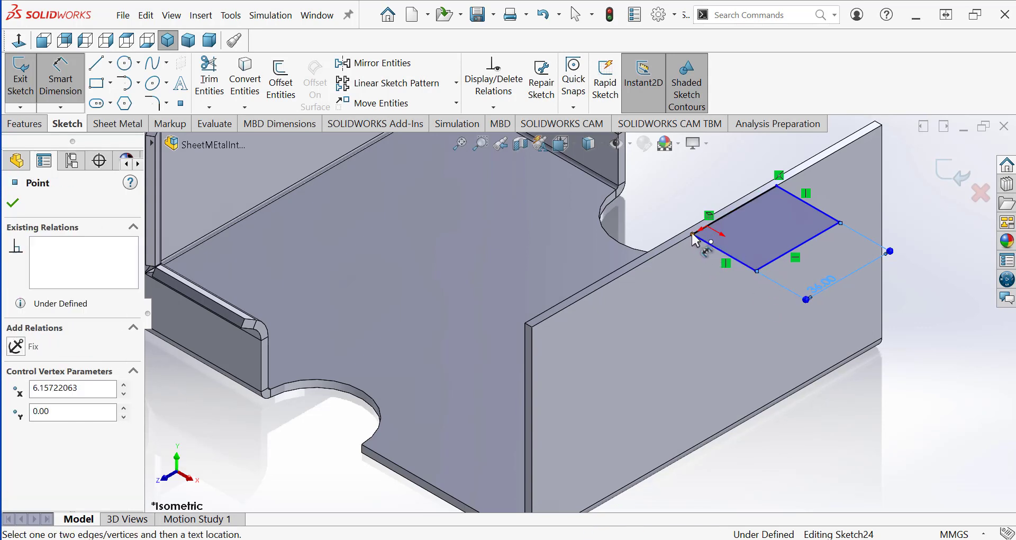
click(531, 326)
click(585, 258)
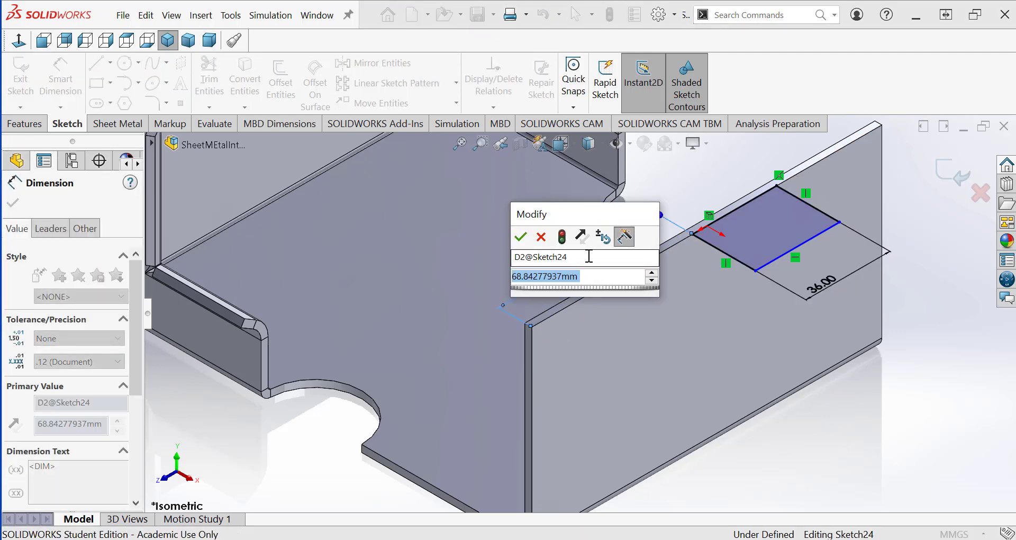
text(36)
key(Return)
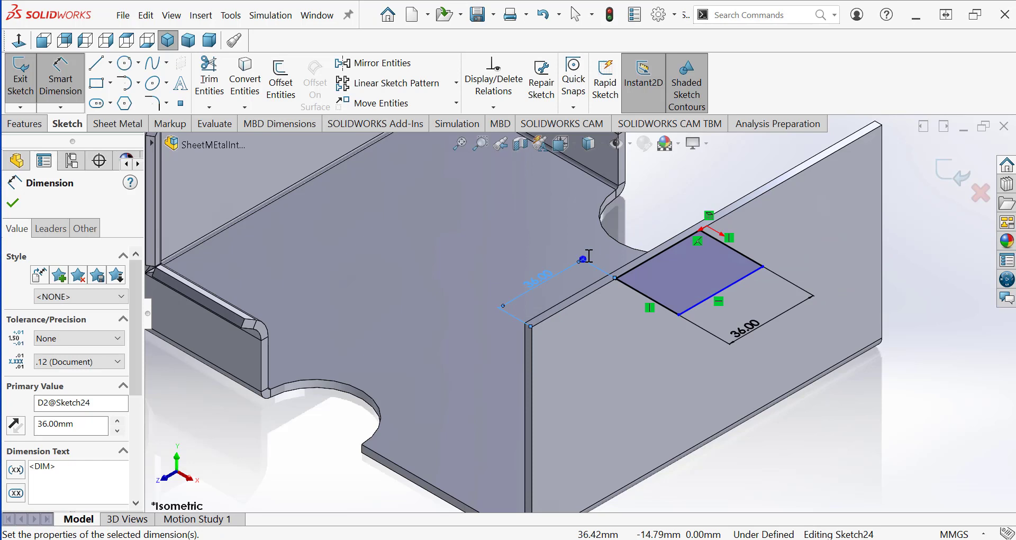
click(13, 204)
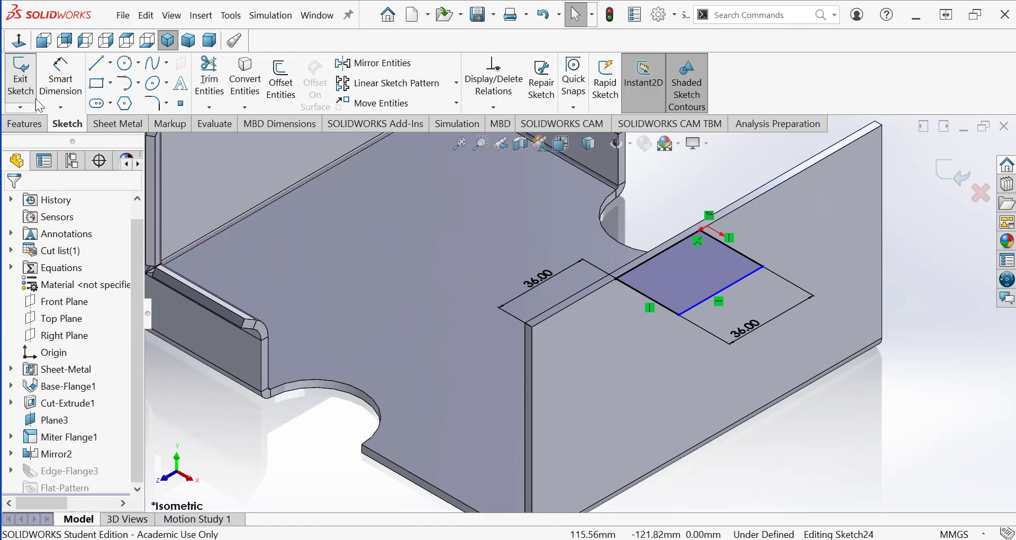
click(21, 85)
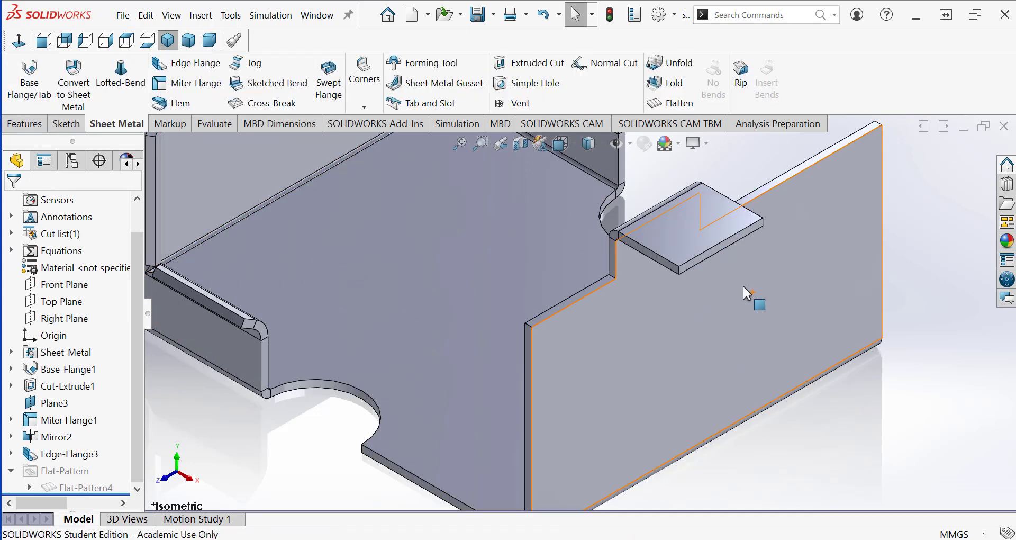
Mirror Edge-Flange3 about the Right Plane onto the opposite wall
key(f)
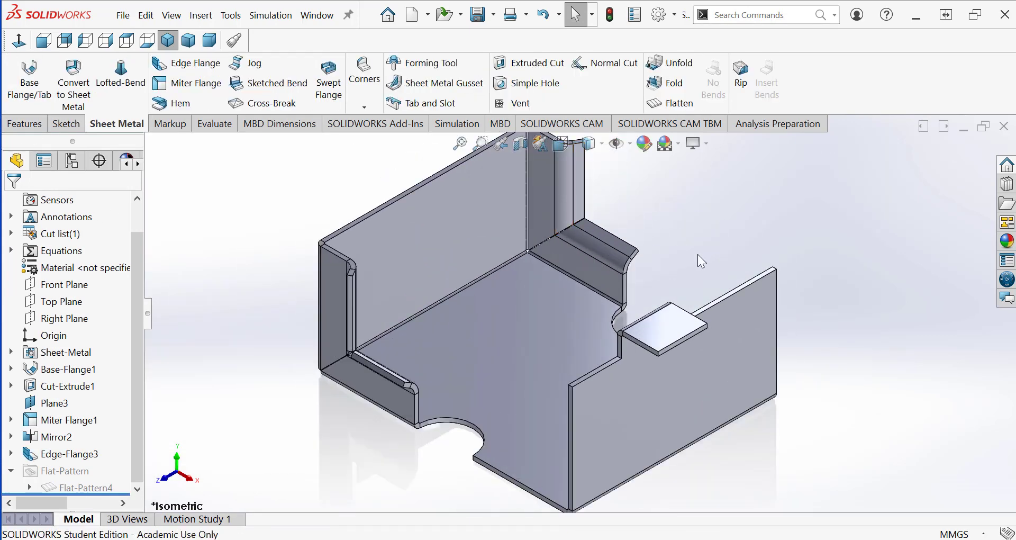
scroll(704, 257, up, 2)
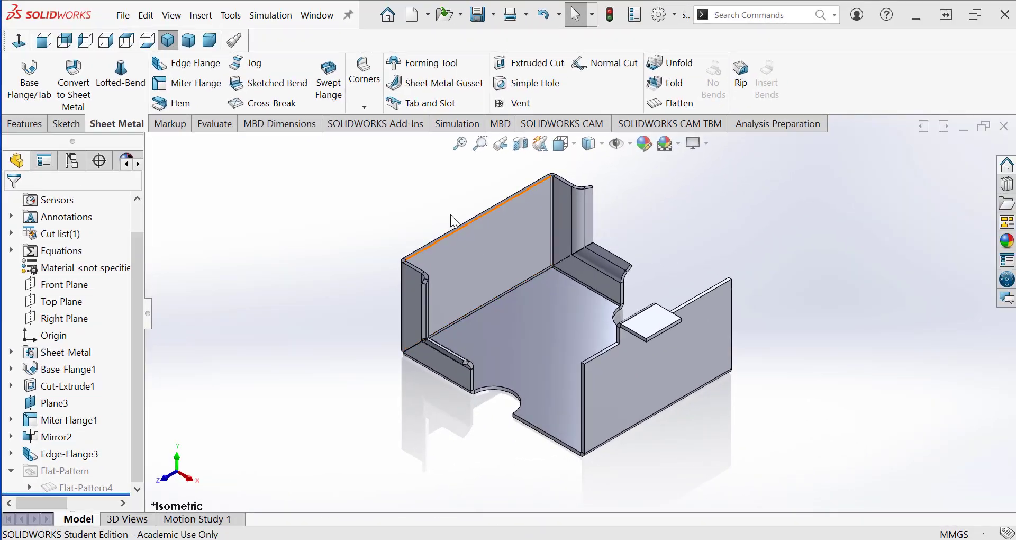
click(23, 123)
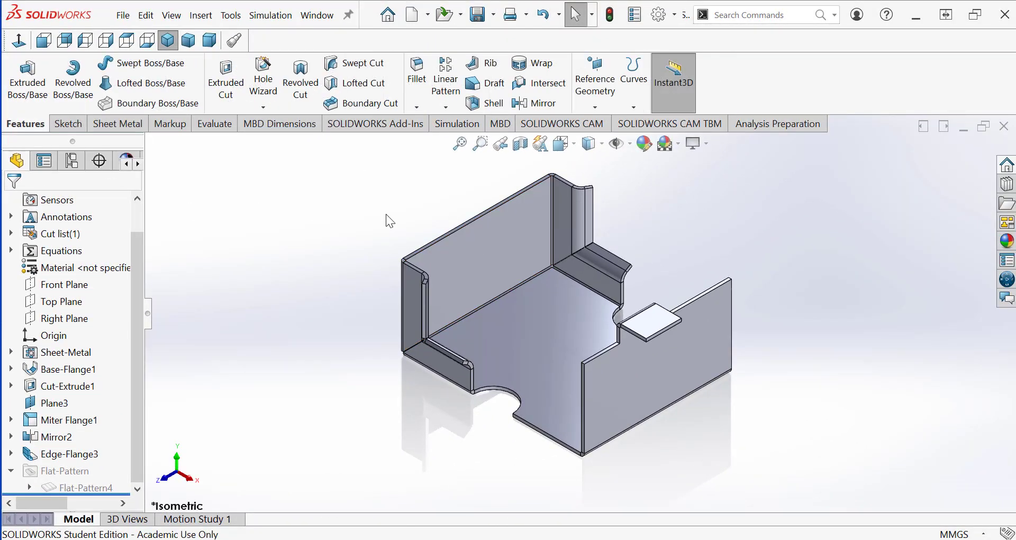
click(519, 97)
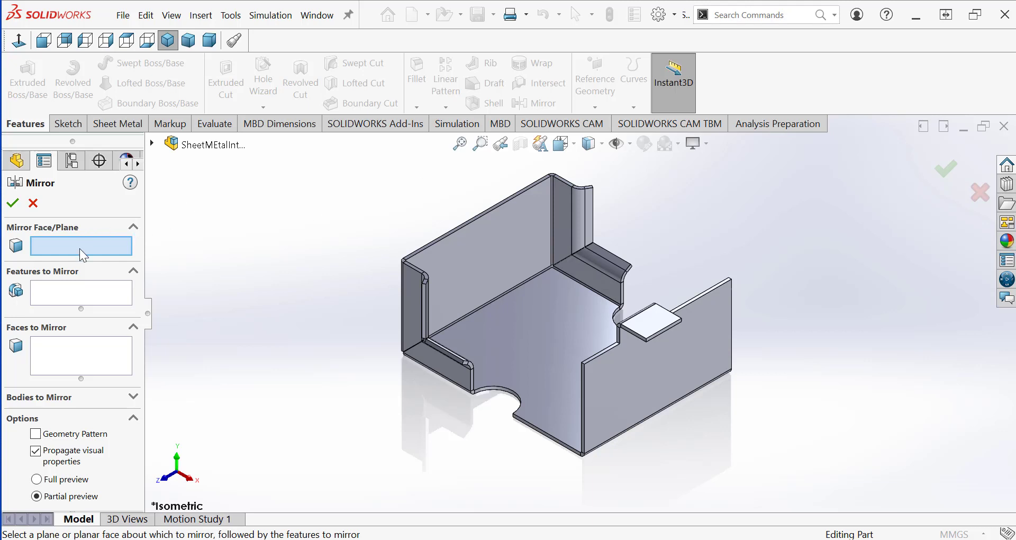
click(152, 144)
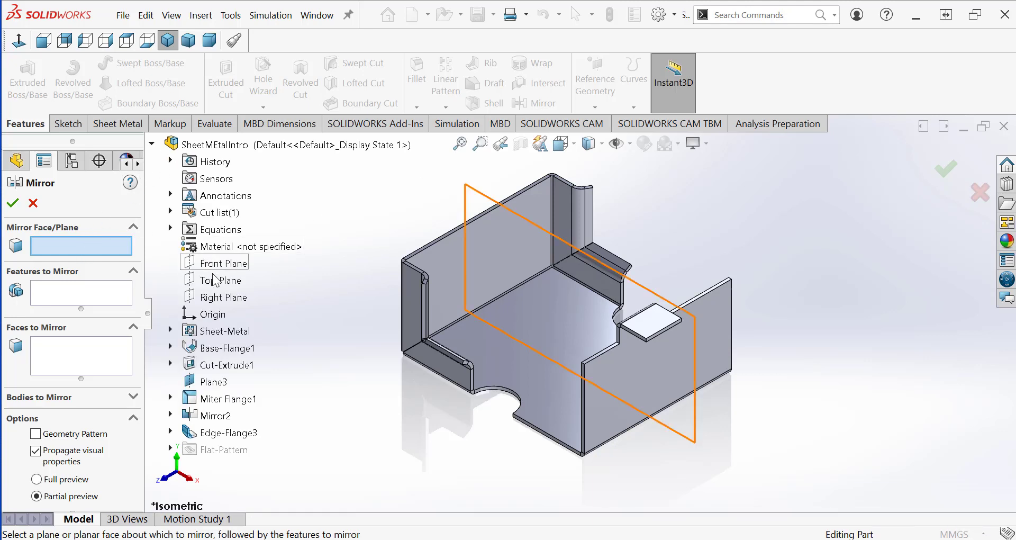
click(218, 297)
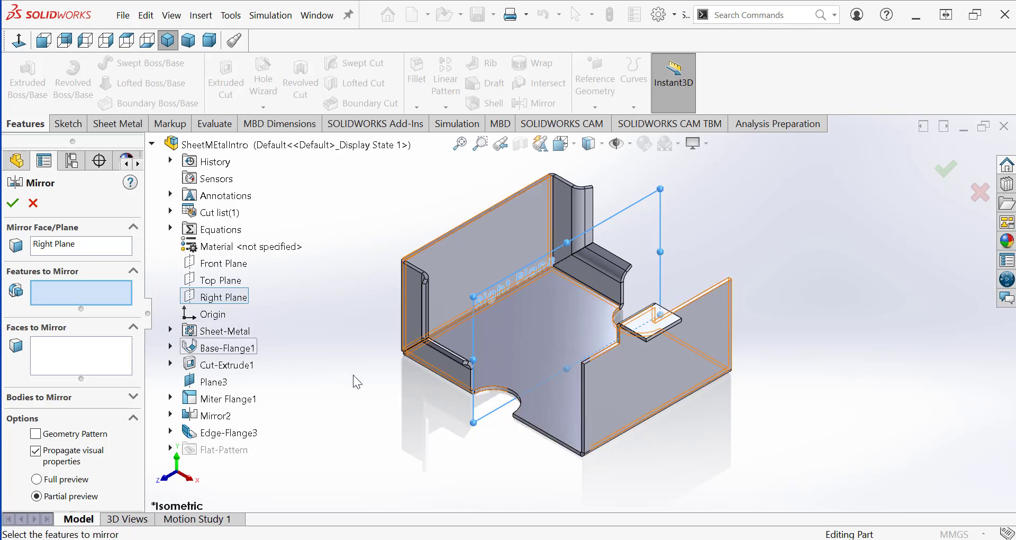
click(217, 433)
click(12, 201)
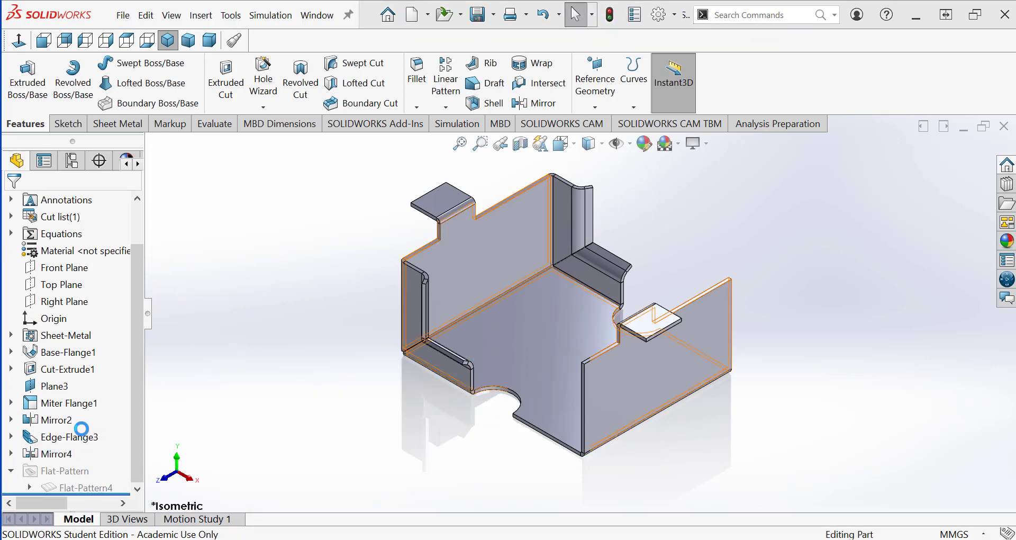
Reopen the edge flange's profile sketch and delete the 36 mm width dimension on the profile's outer edge
click(74, 437)
click(12, 436)
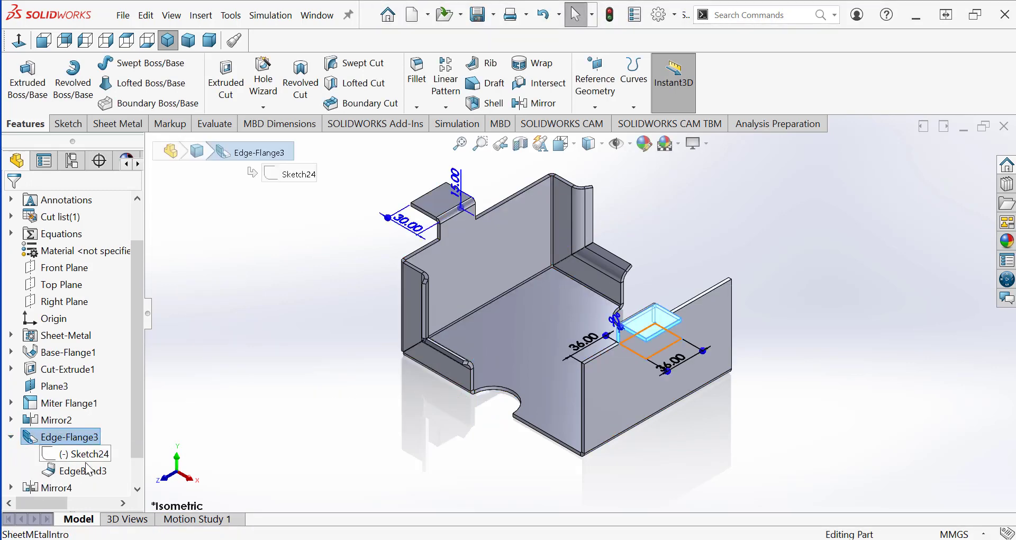
click(77, 454)
right_click(77, 454)
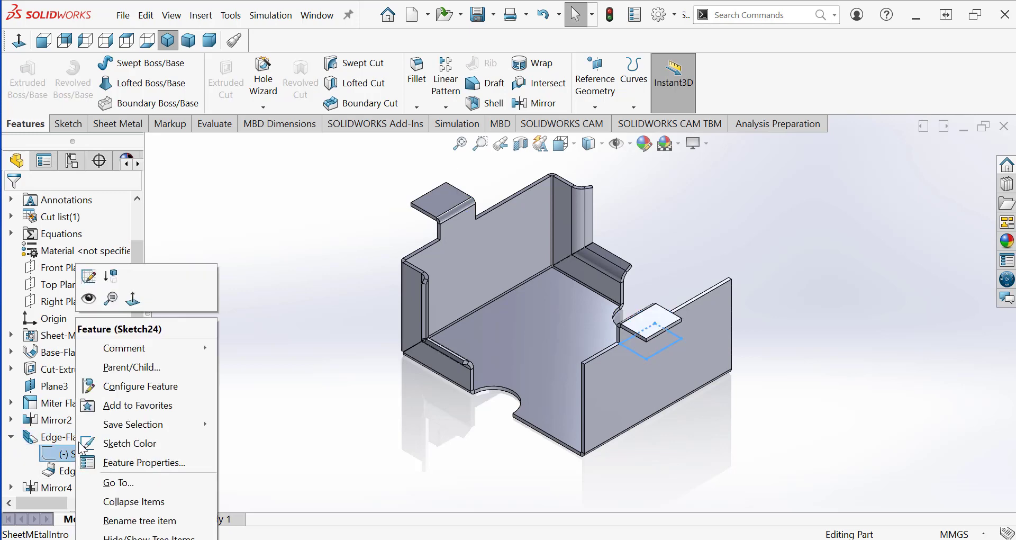
click(89, 280)
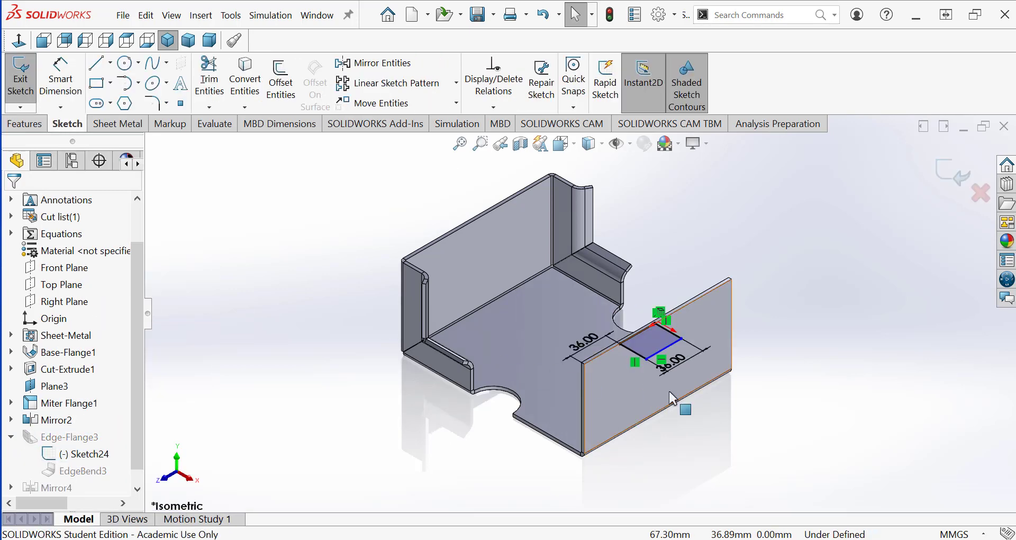
scroll(703, 331, down, 5)
scroll(707, 285, down, 1)
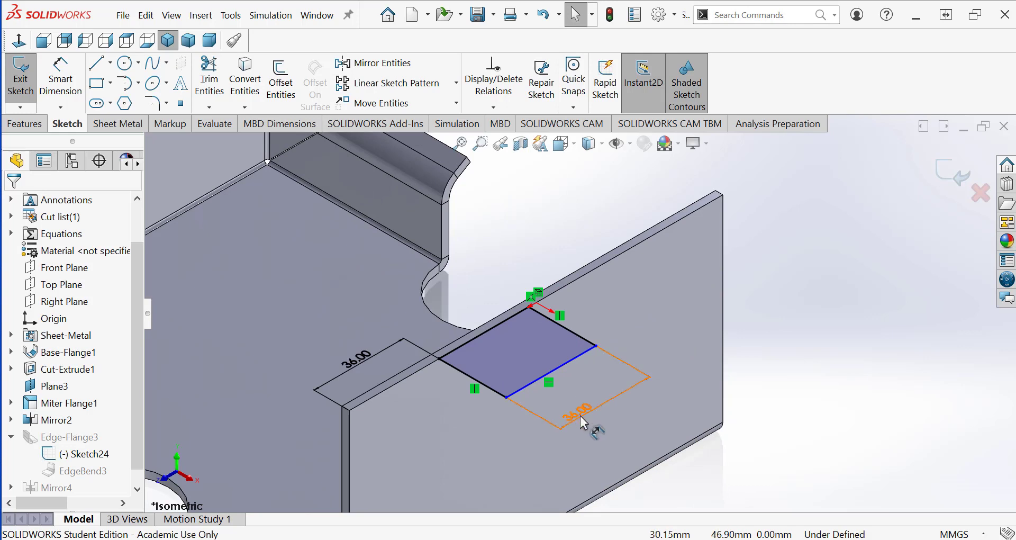
double_click(581, 416)
key(BackSpace)
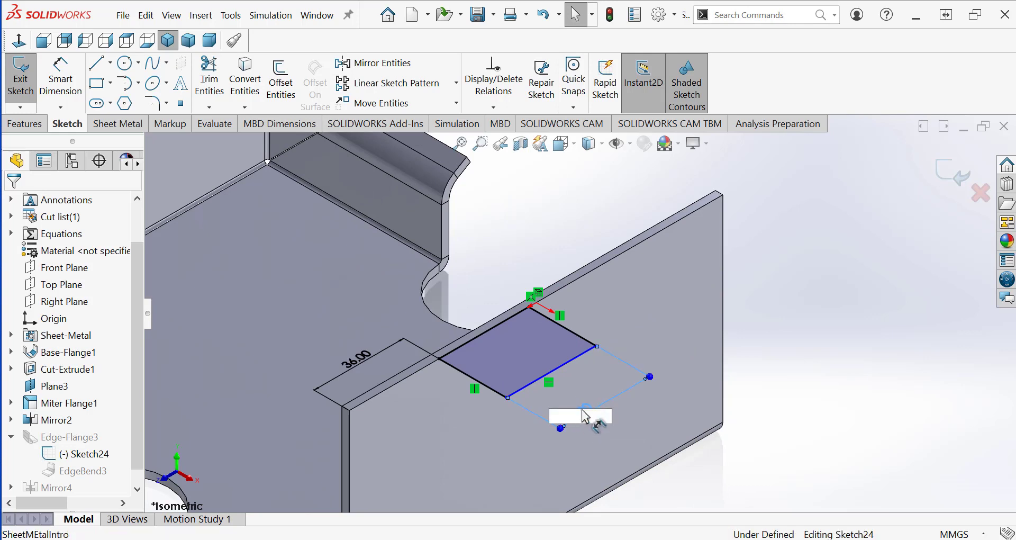
key(Return)
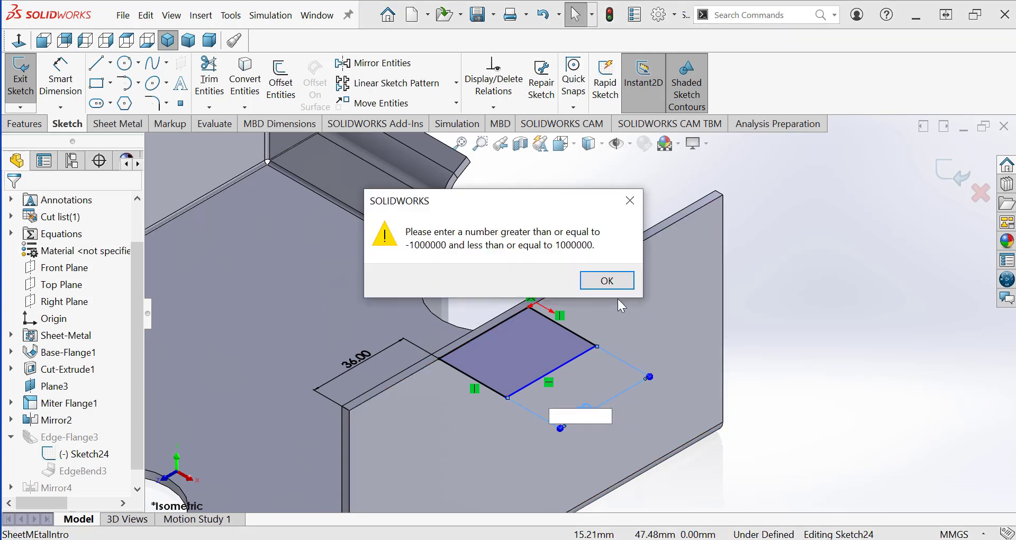
click(607, 281)
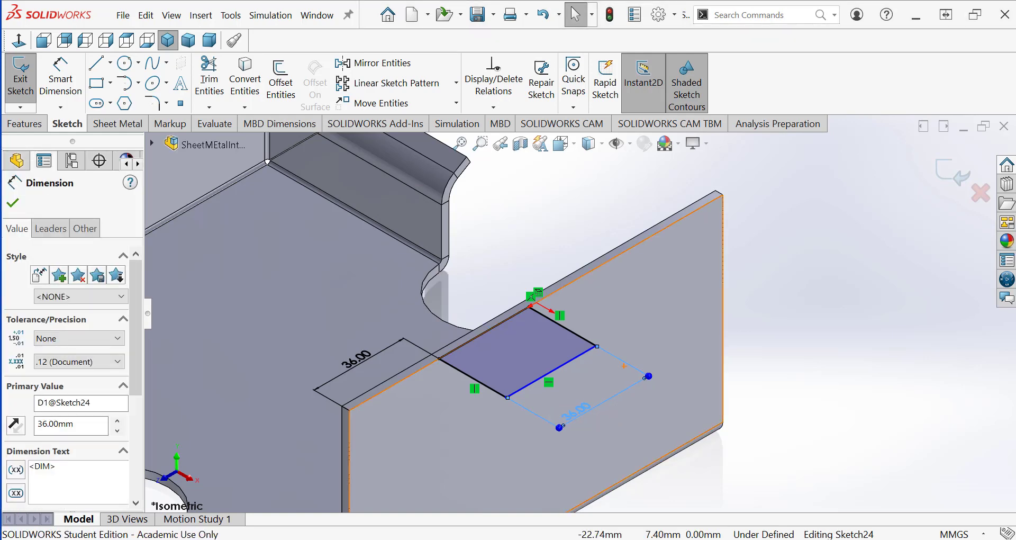
key(Escape)
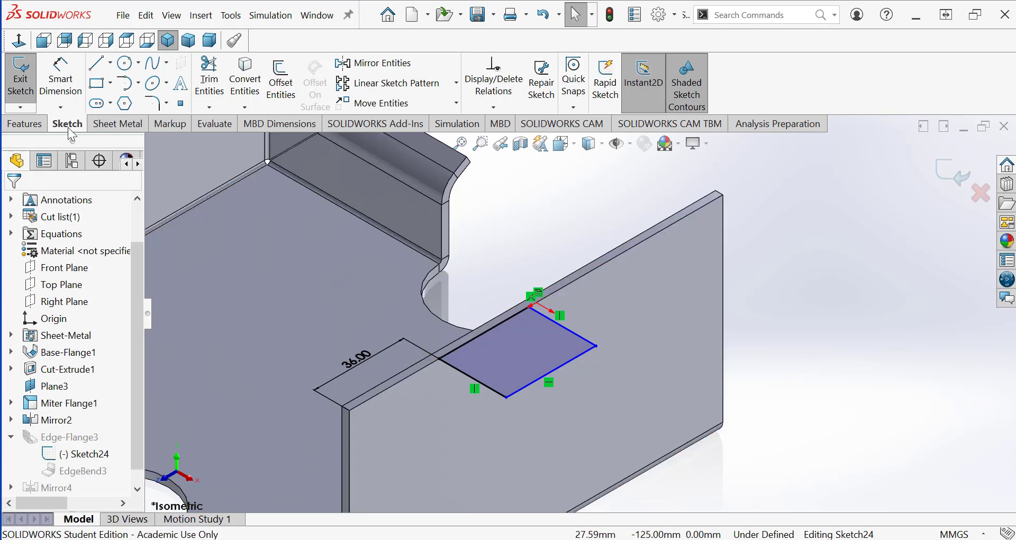
Dimension the profile's far endpoint 36 mm from the wall's rear corner
click(60, 80)
scroll(563, 303, down, 5)
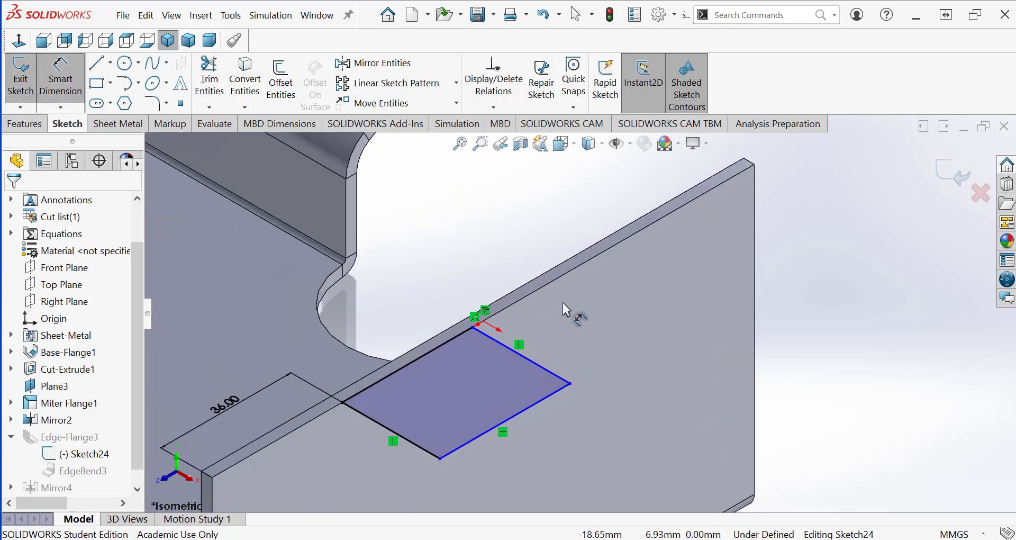
click(485, 323)
scroll(512, 304, up, 8)
scroll(780, 204, down, 6)
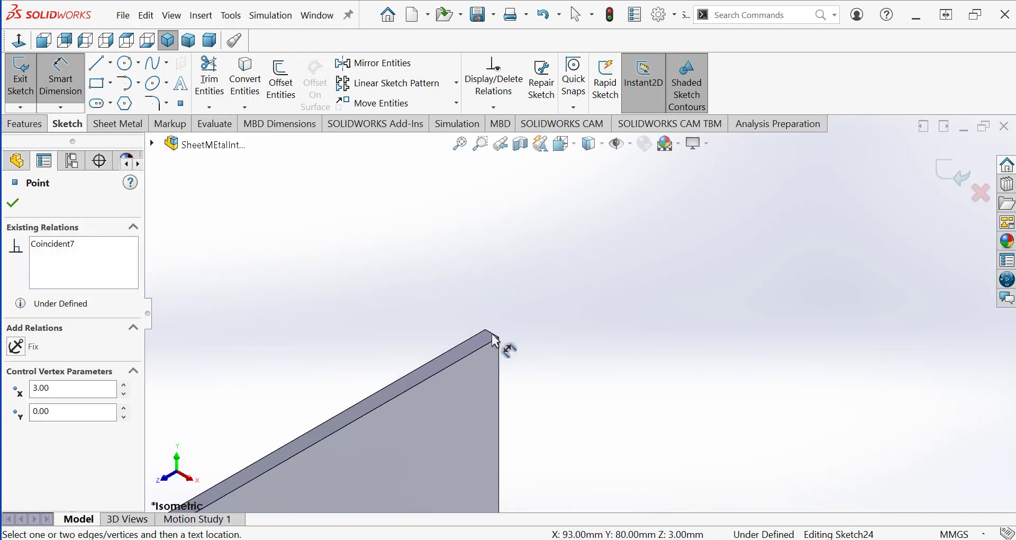
click(499, 337)
scroll(497, 343, up, 5)
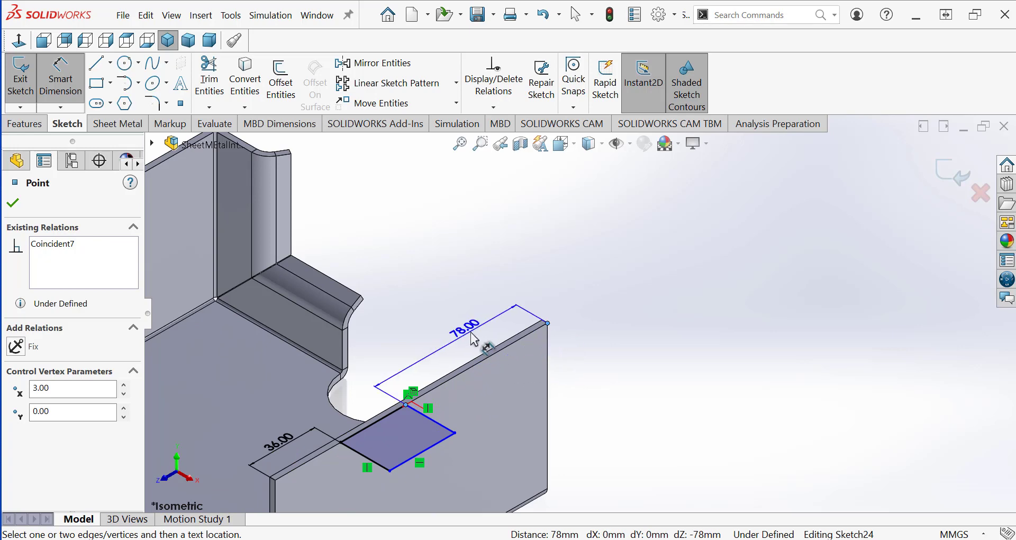
click(471, 334)
text(36)
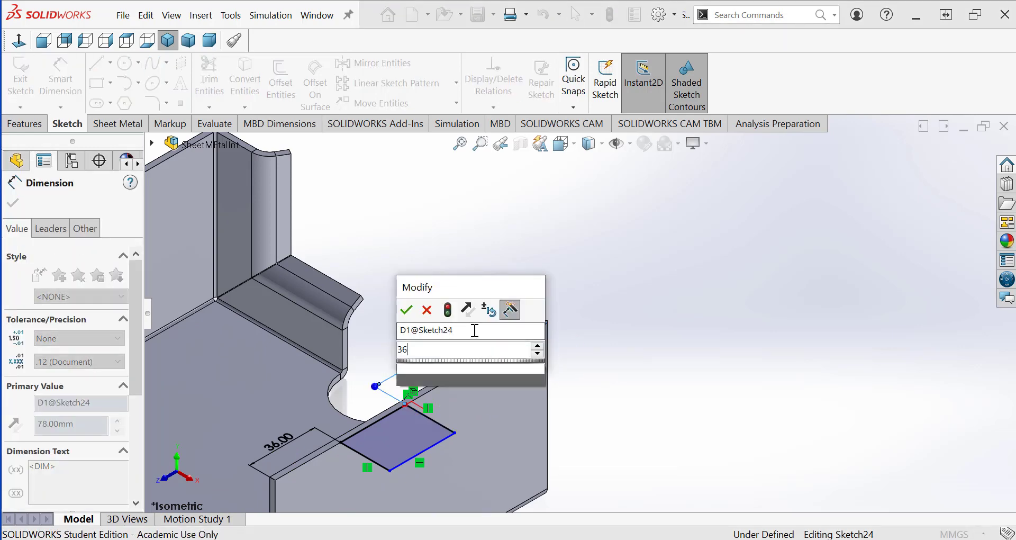
key(Return)
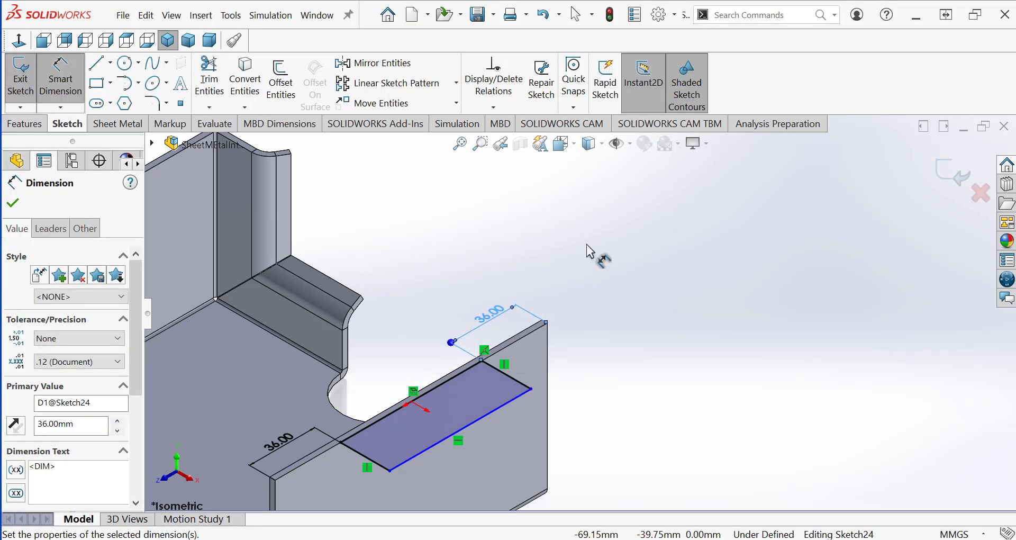
Exit the edge flange's profile sketch to rebuild the flange and its mirrored copy
key(Escape)
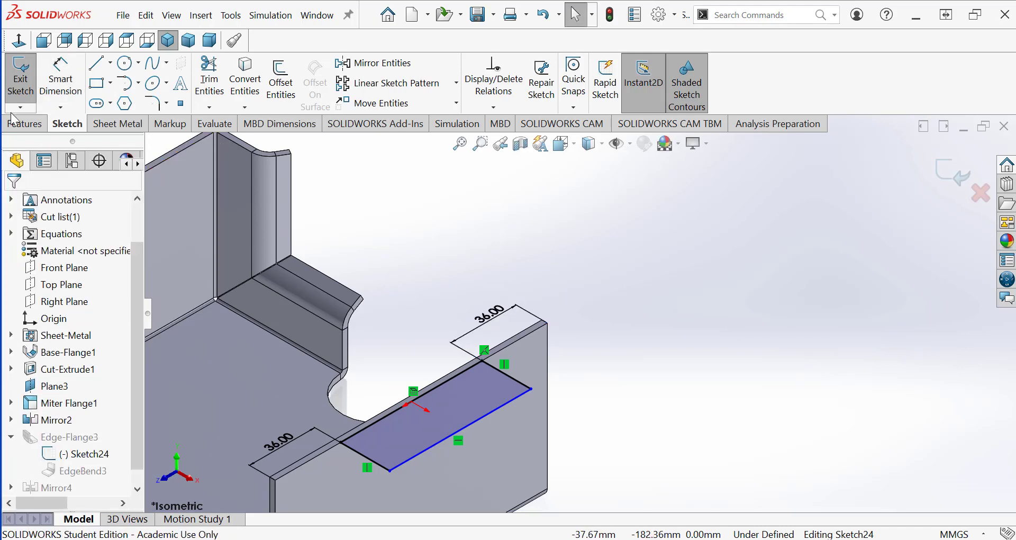
click(20, 93)
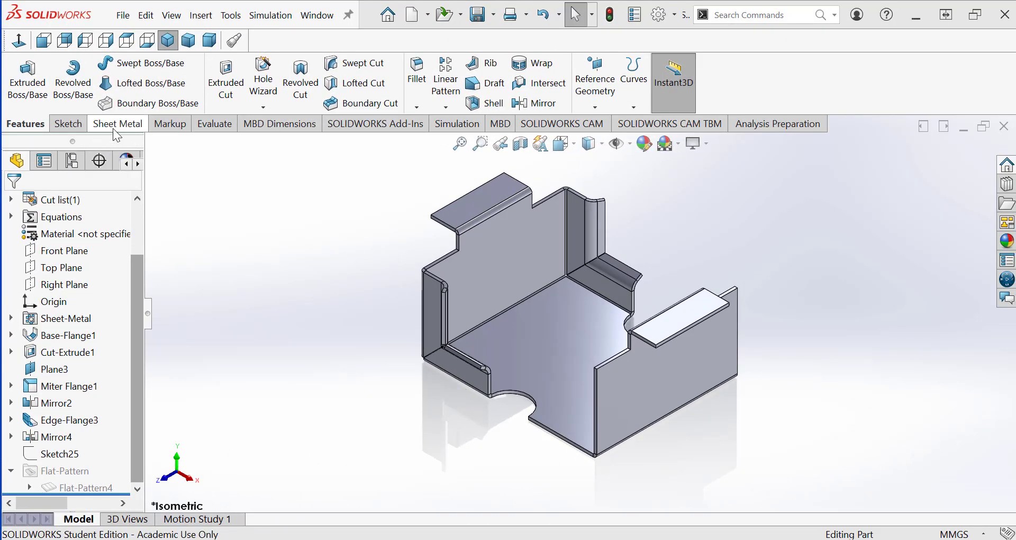
Start a Base Flange/Tab on the mirrored flange's upper face and sketch an about 42 by 27 mm rectangle outward from its free edge
click(116, 125)
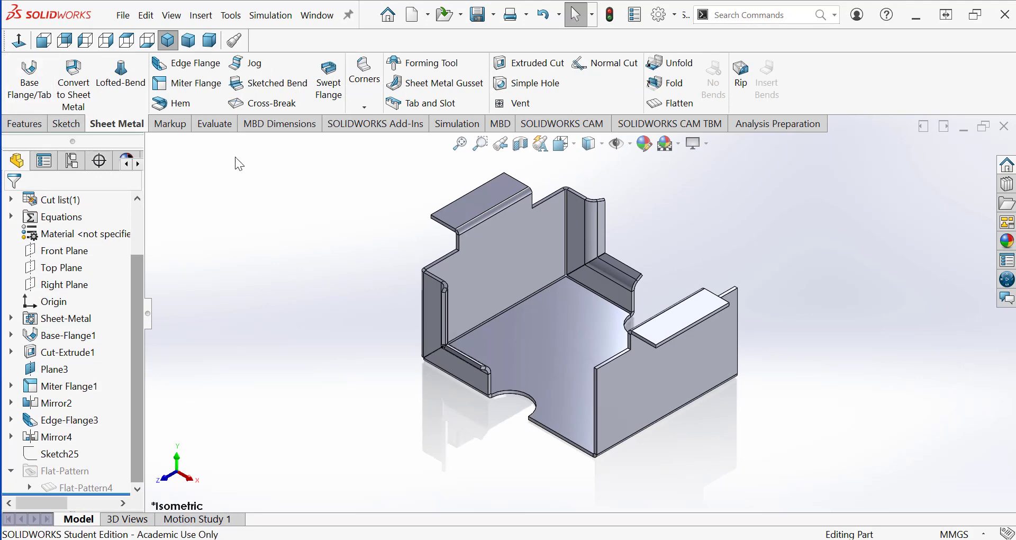
click(30, 85)
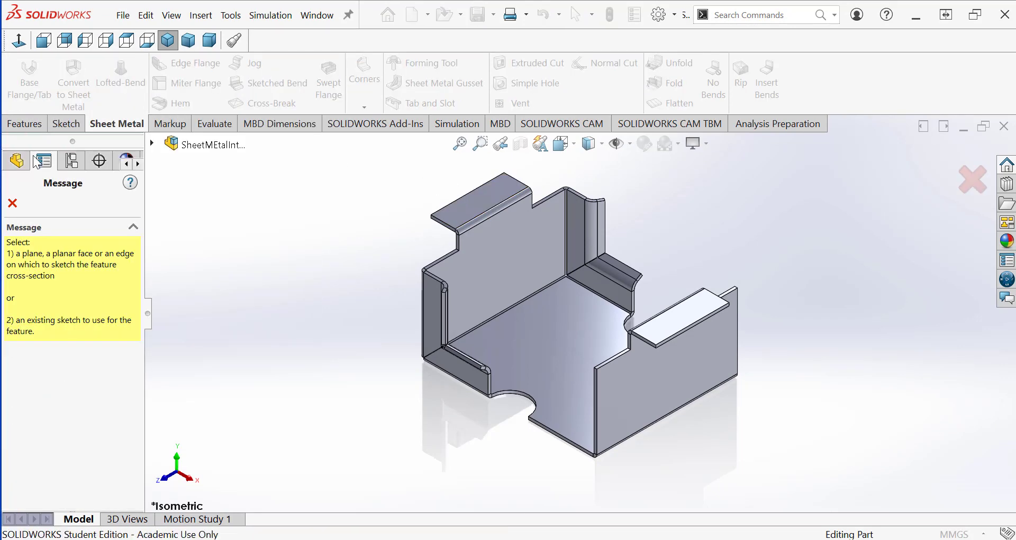
scroll(477, 158, down, 3)
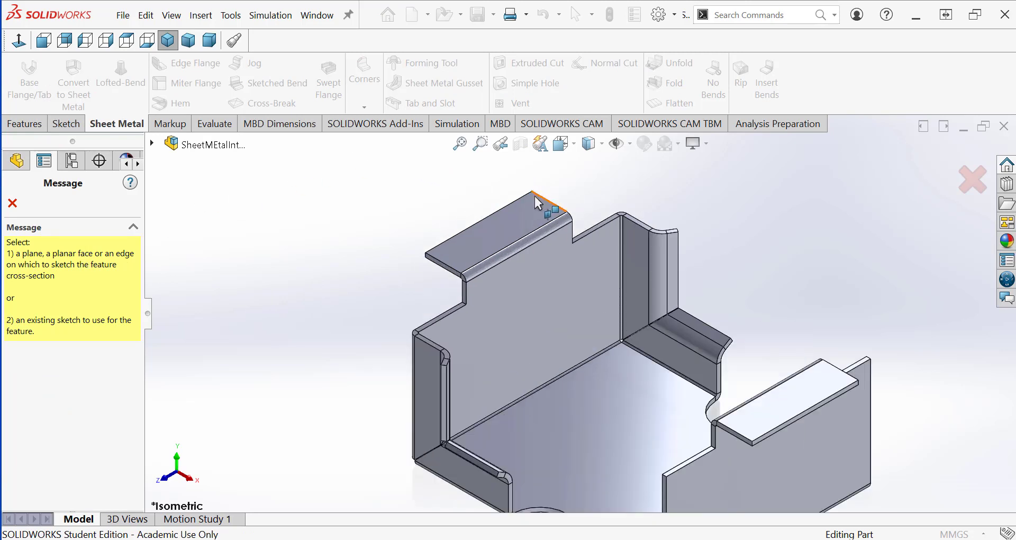
click(486, 240)
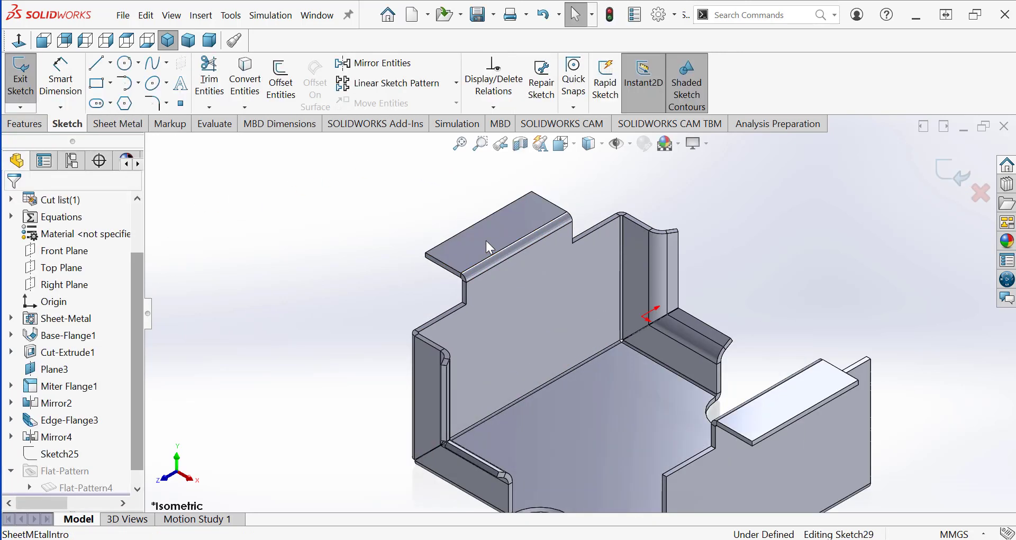
click(97, 83)
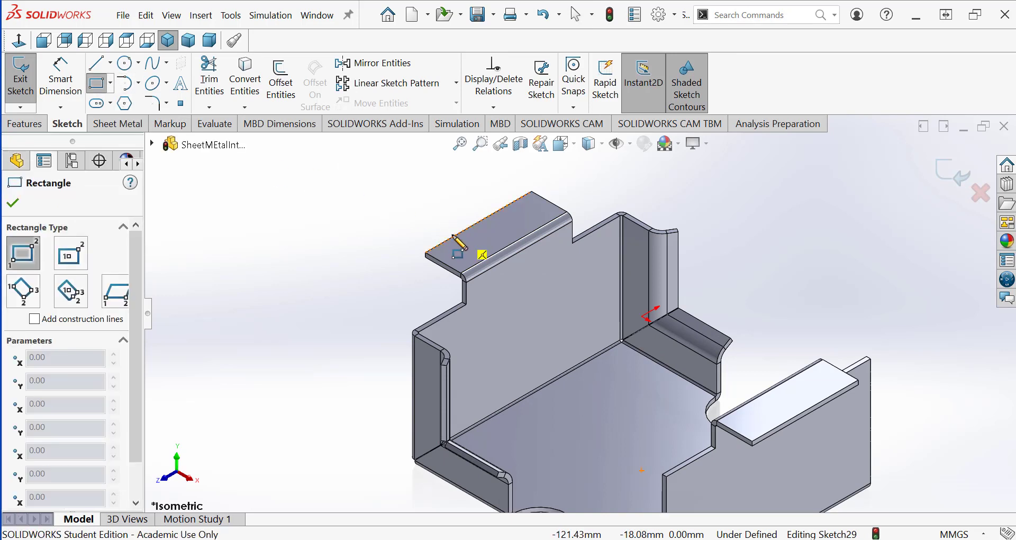
drag(454, 236, 476, 182)
scroll(471, 178, up, 2)
scroll(477, 186, down, 2)
scroll(601, 292, down, 1)
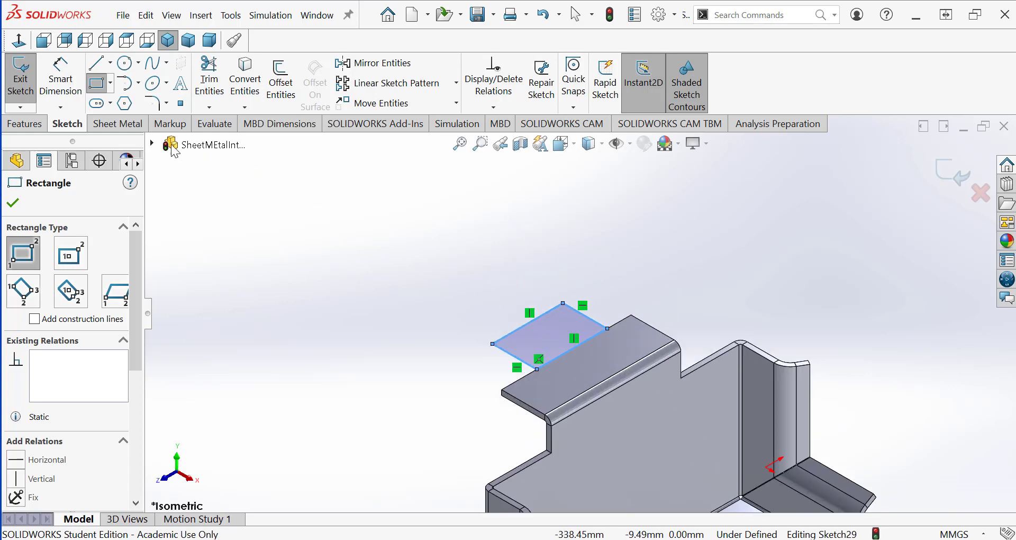
Dimension the tab rectangle 40 mm along the flange edge and 20 mm outward from it
click(62, 80)
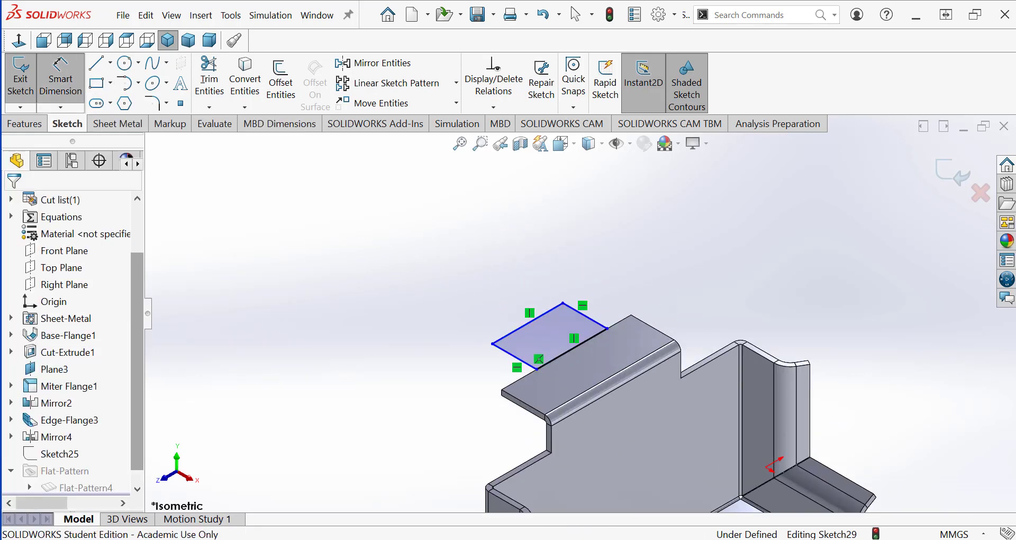
click(523, 329)
click(473, 289)
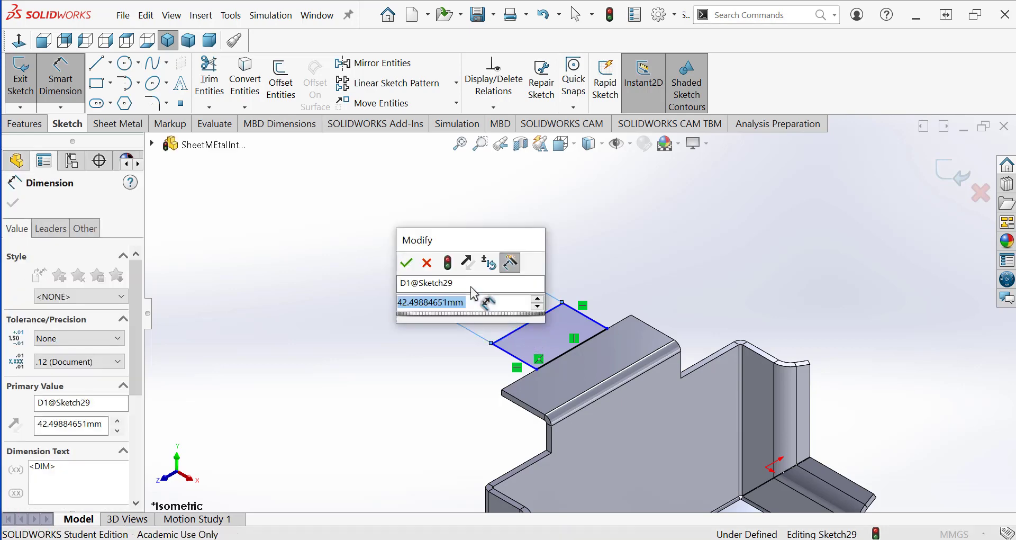
text(40)
key(Return)
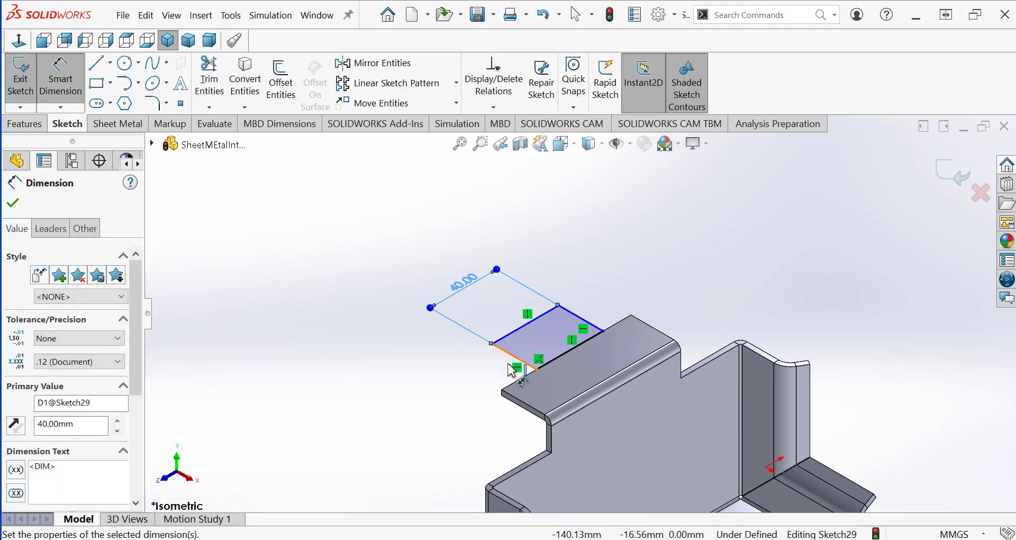
click(514, 355)
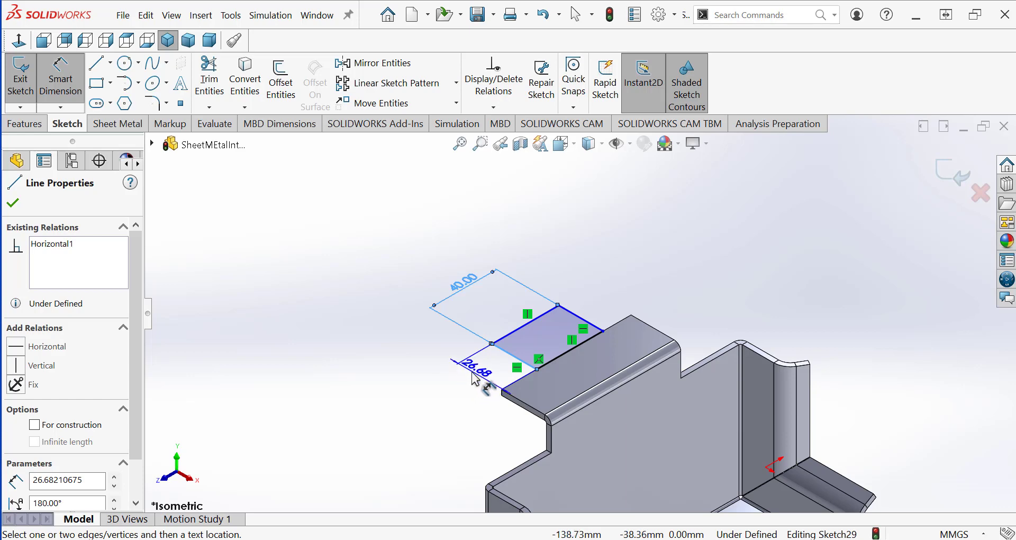
click(475, 371)
text(20)
key(Return)
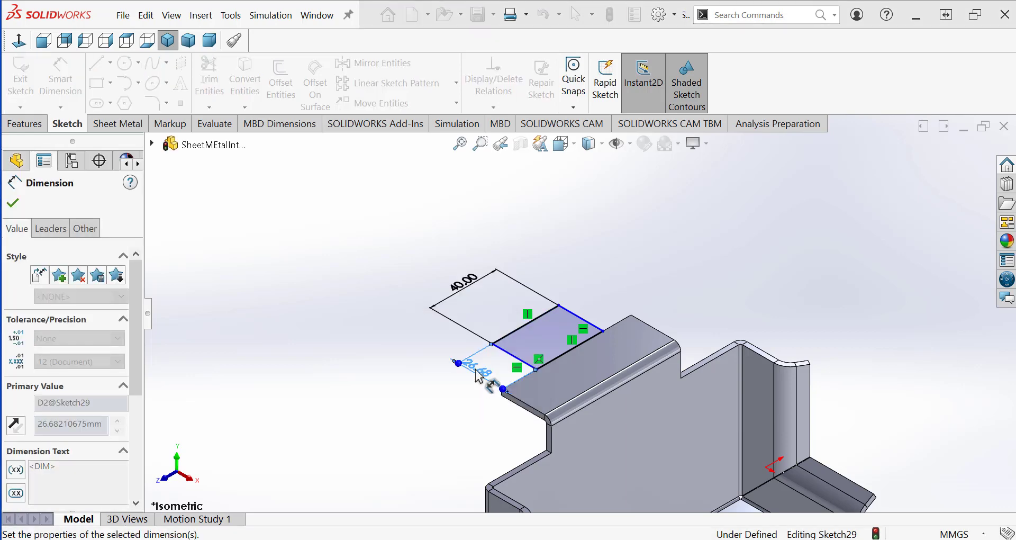
click(15, 203)
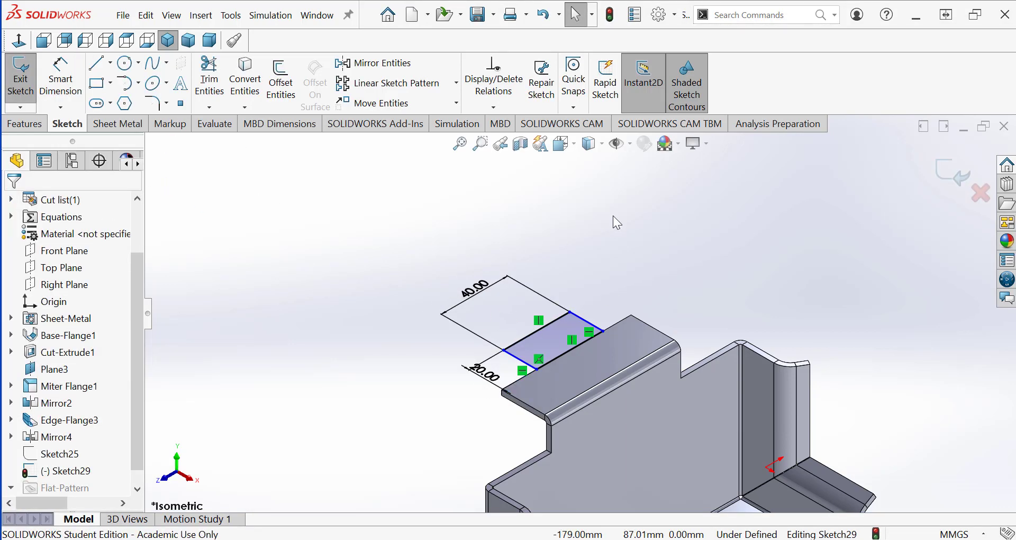
Add a Horizontal relation between the midpoints of the rectangle's outer side and the flange's bend edge to centre the tab
click(493, 107)
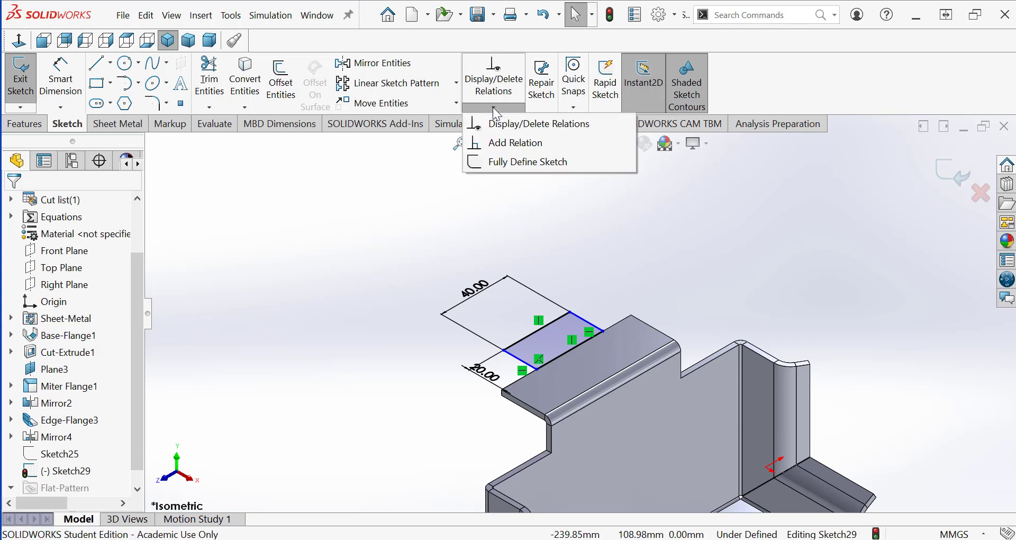
click(510, 150)
scroll(593, 376, down, 4)
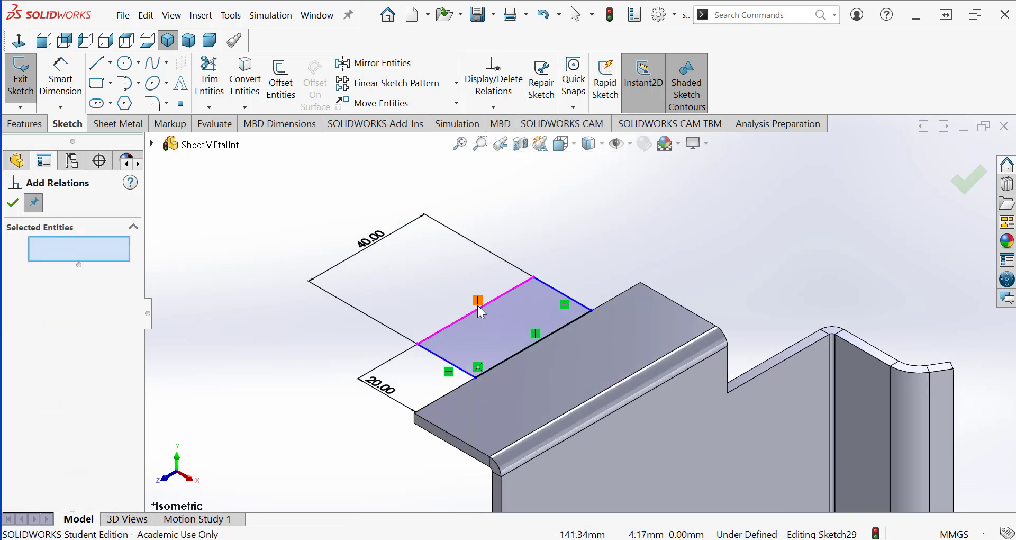
right_click(479, 307)
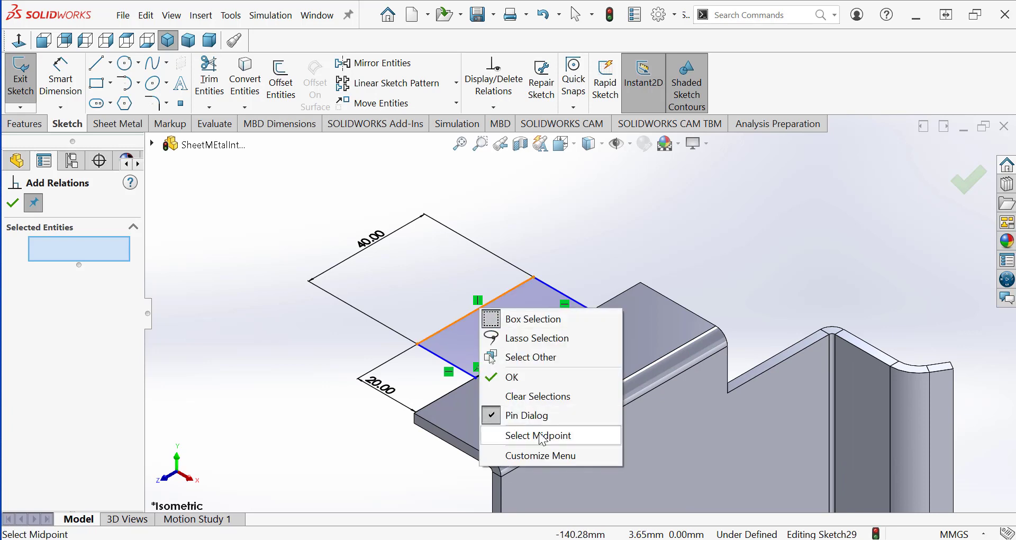
click(539, 436)
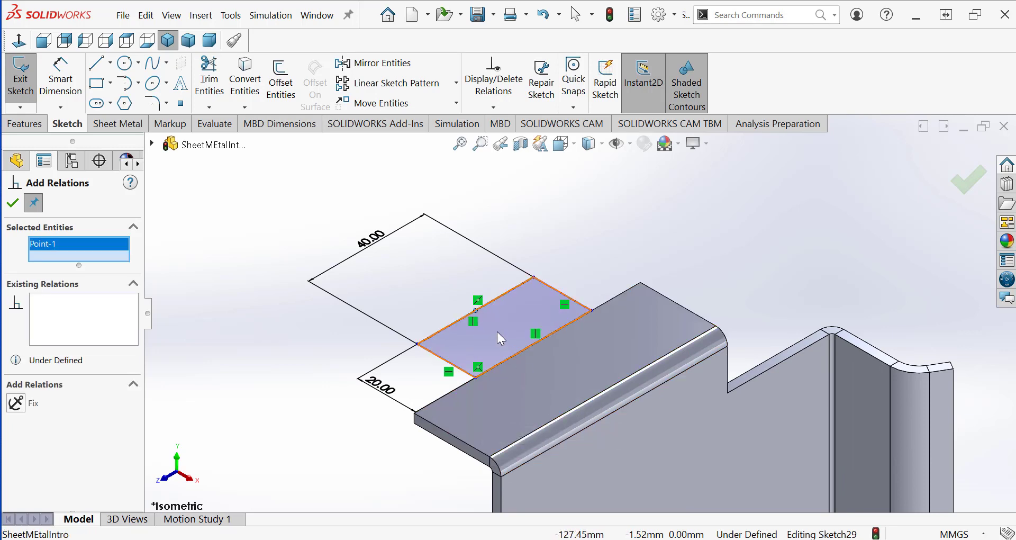
right_click(614, 412)
click(664, 363)
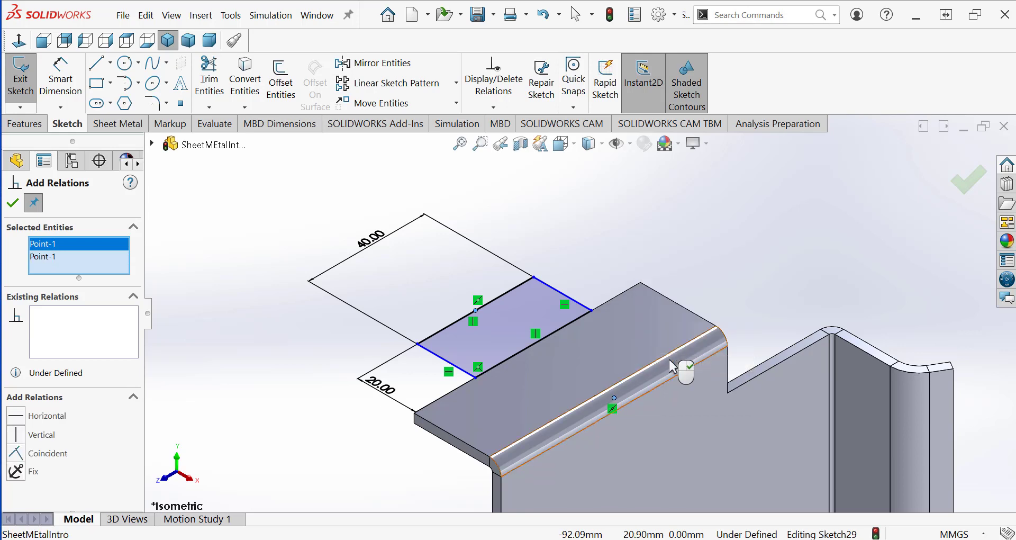
click(17, 417)
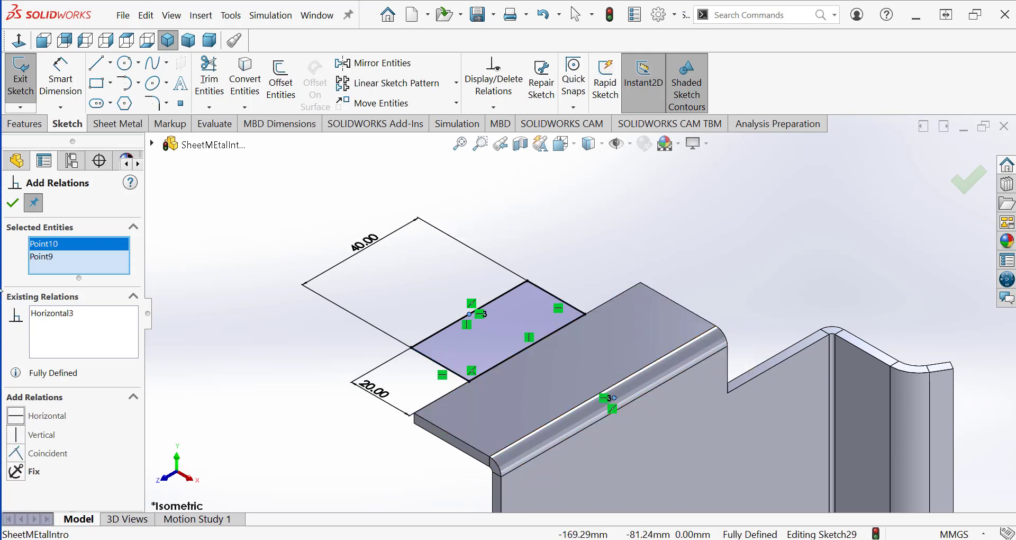
click(13, 204)
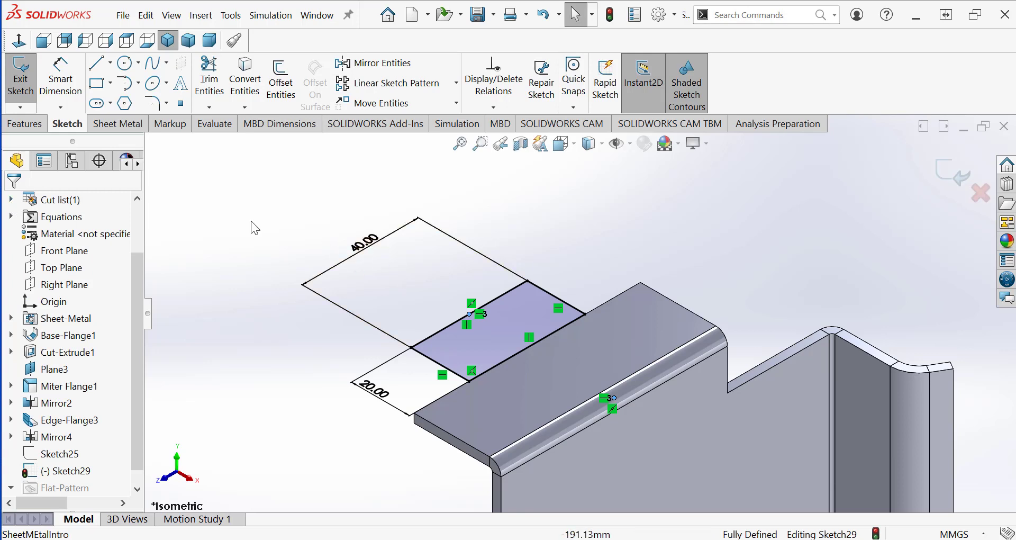
Exit the rectangle sketch and create the tab with its result merged into the flange
click(21, 80)
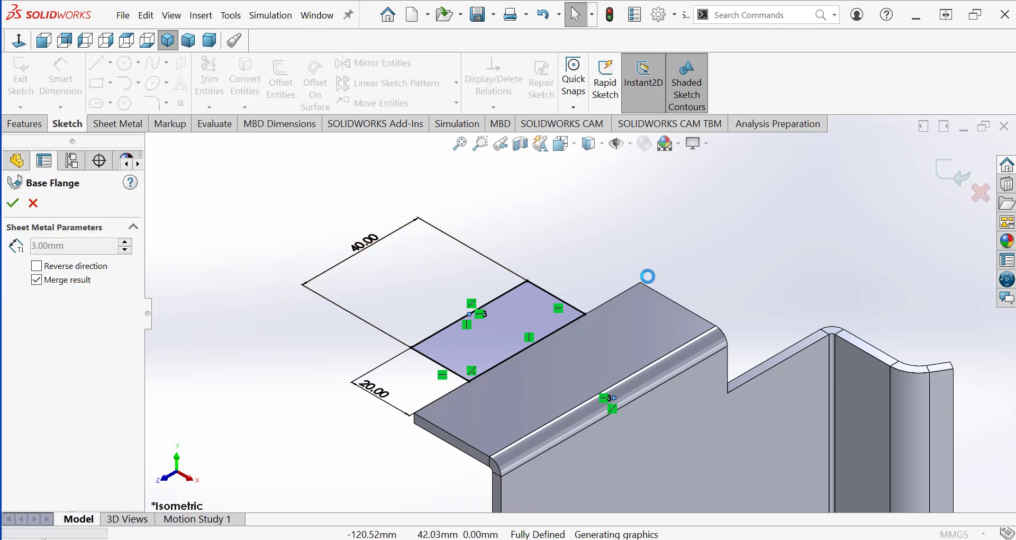
click(14, 203)
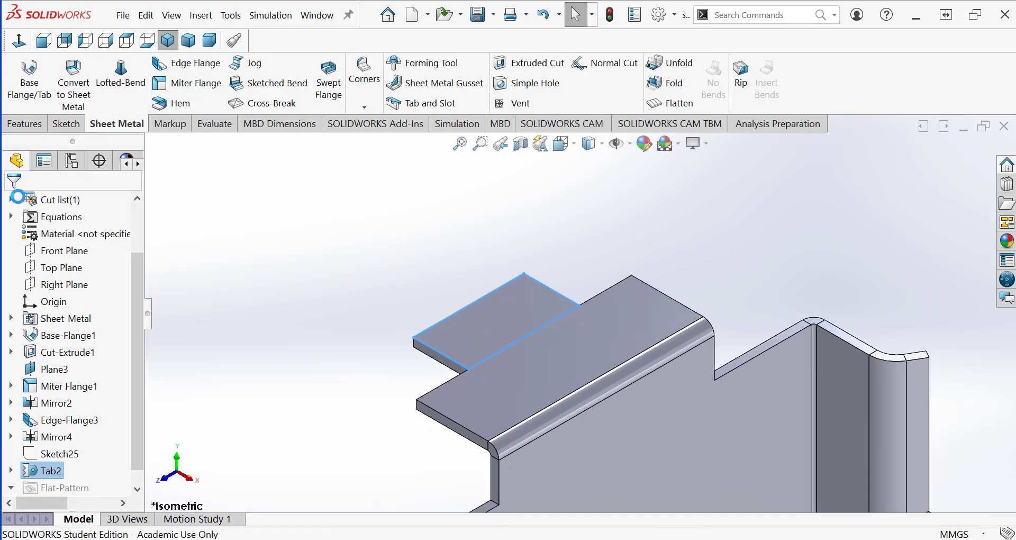
key(f)
click(829, 285)
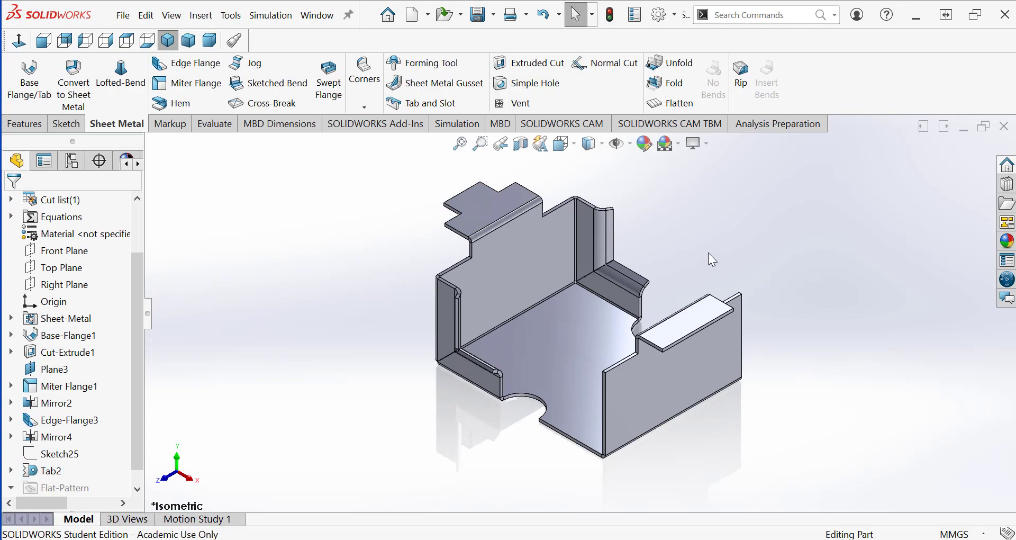
scroll(674, 266, up, 2)
scroll(674, 265, down, 2)
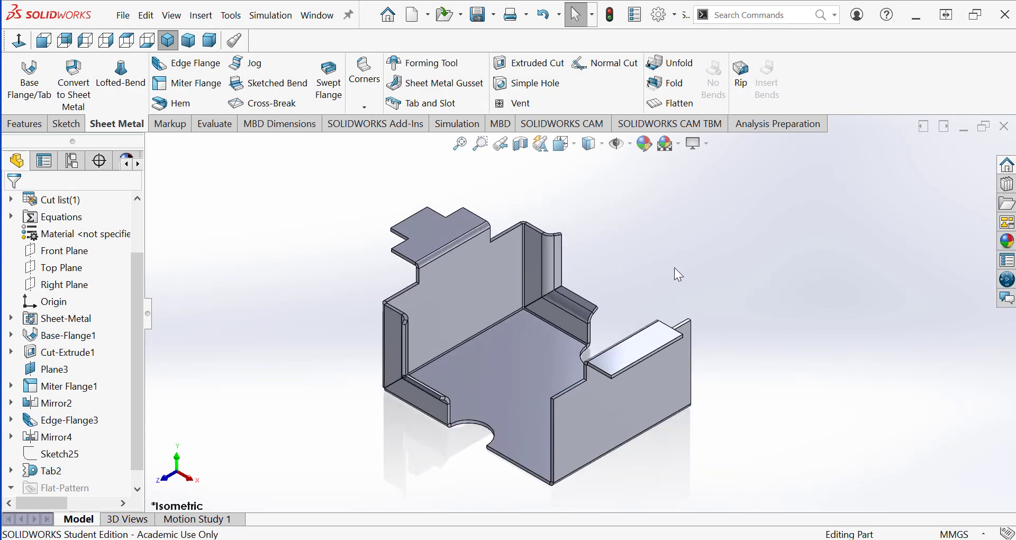
key(f)
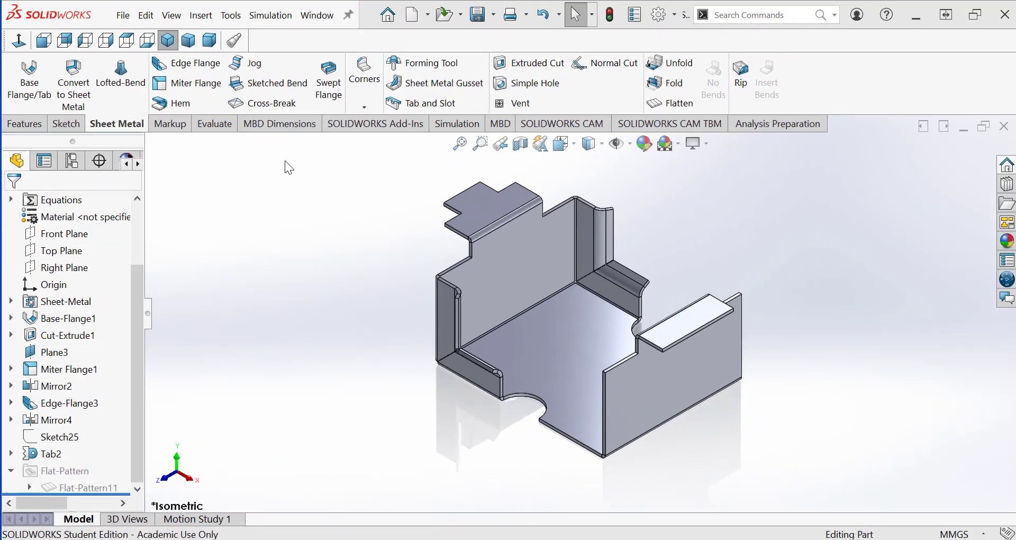
Start a Sketched Bend on the tab's upper face and draw an about 22.5 mm bend line parallel to the tab's outer edge
click(286, 86)
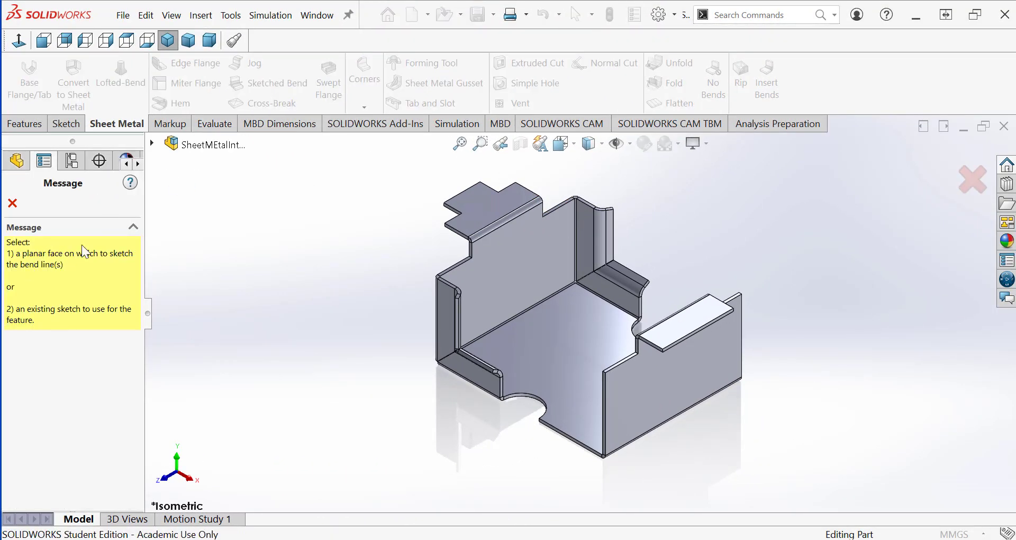
click(477, 205)
scroll(482, 201, up, 2)
scroll(603, 363, down, 6)
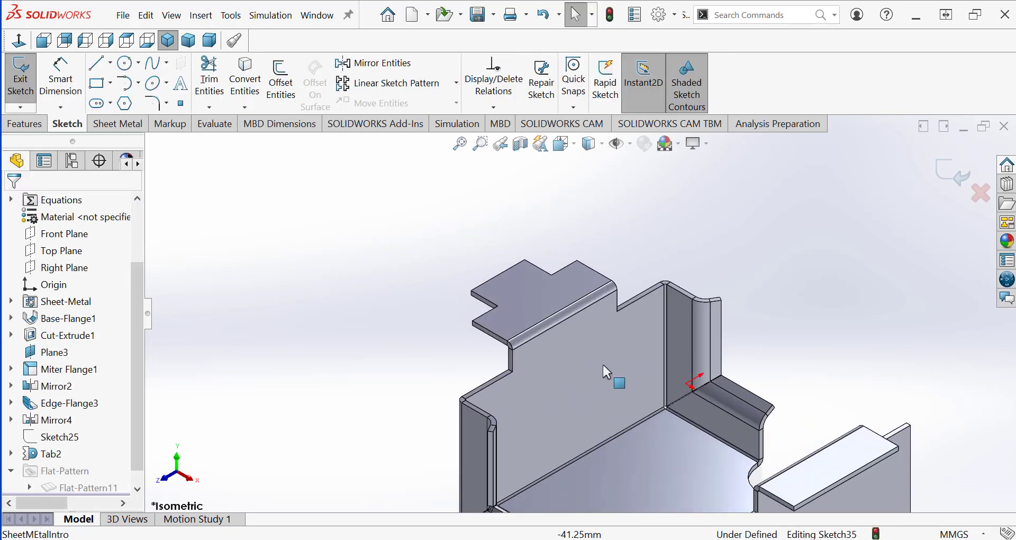
scroll(597, 349, down, 2)
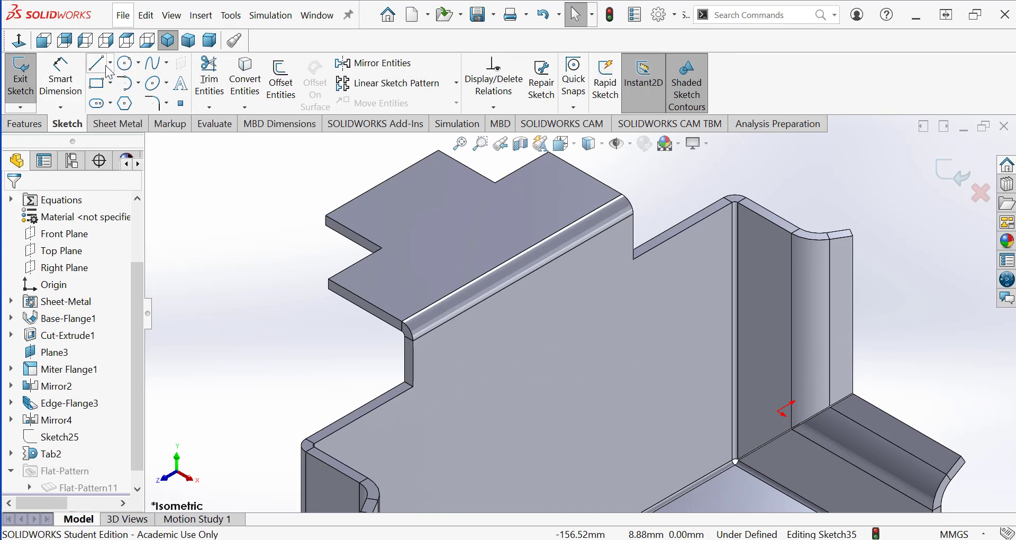
click(386, 213)
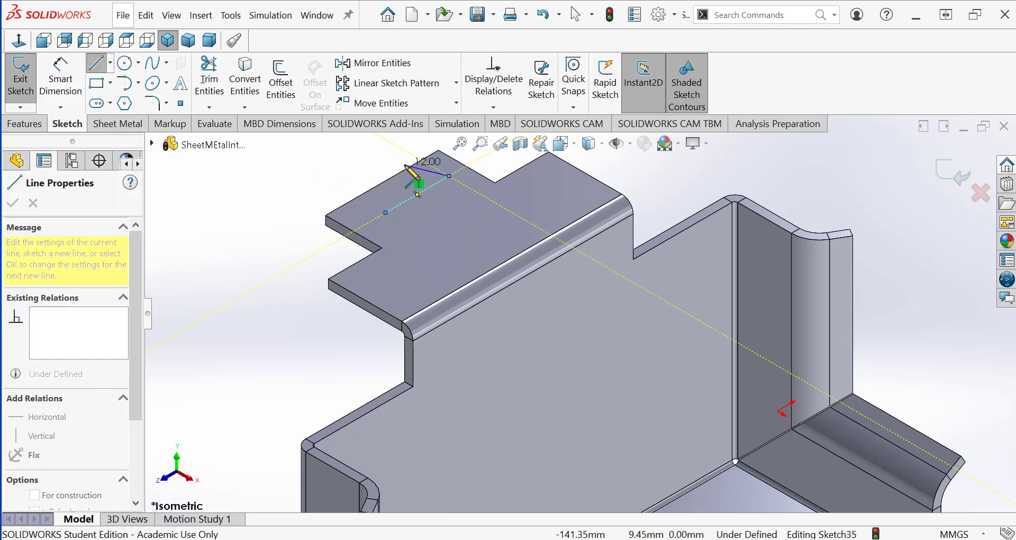
right_click(413, 172)
click(441, 177)
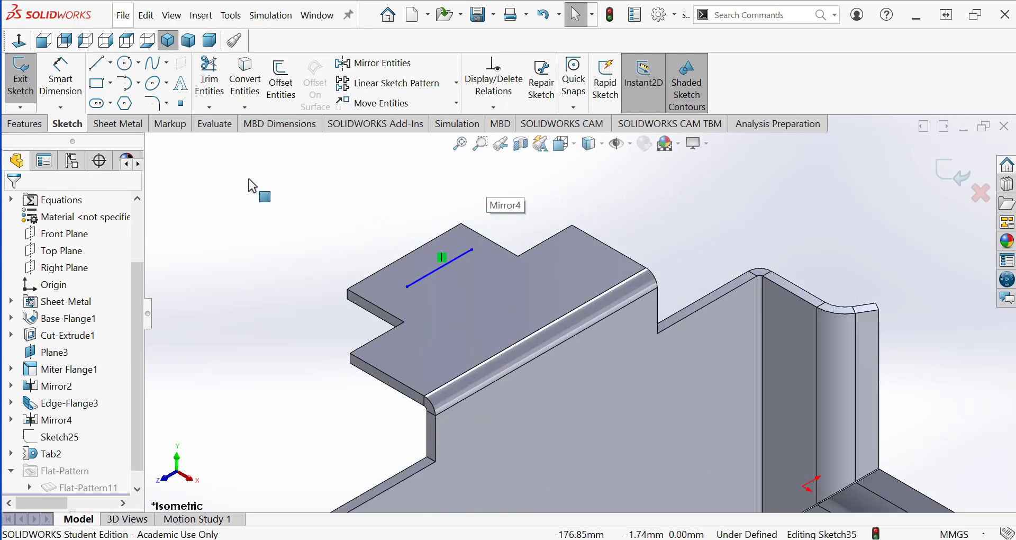
Dimension the bend line 15 mm from the flange's free edge beside the tab
click(62, 80)
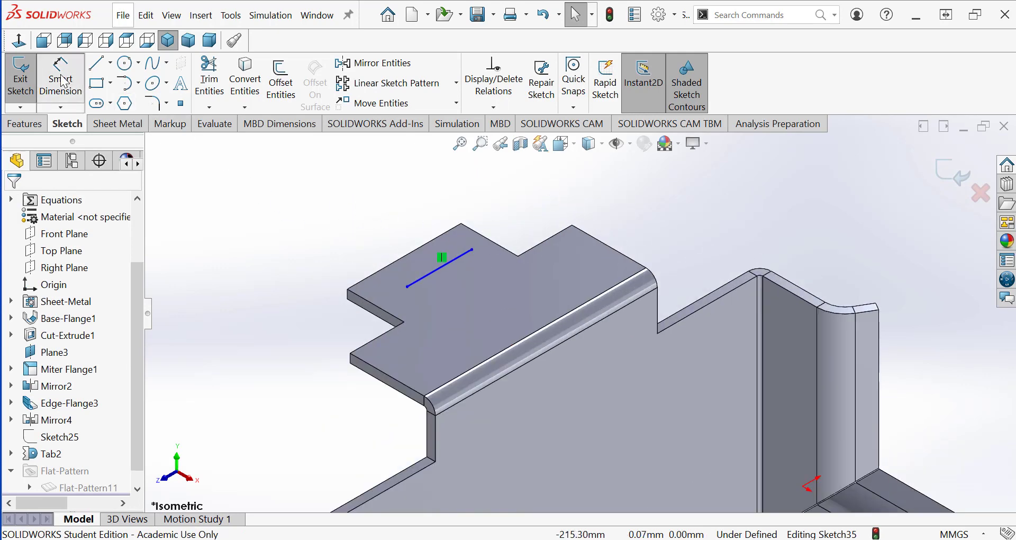
click(468, 260)
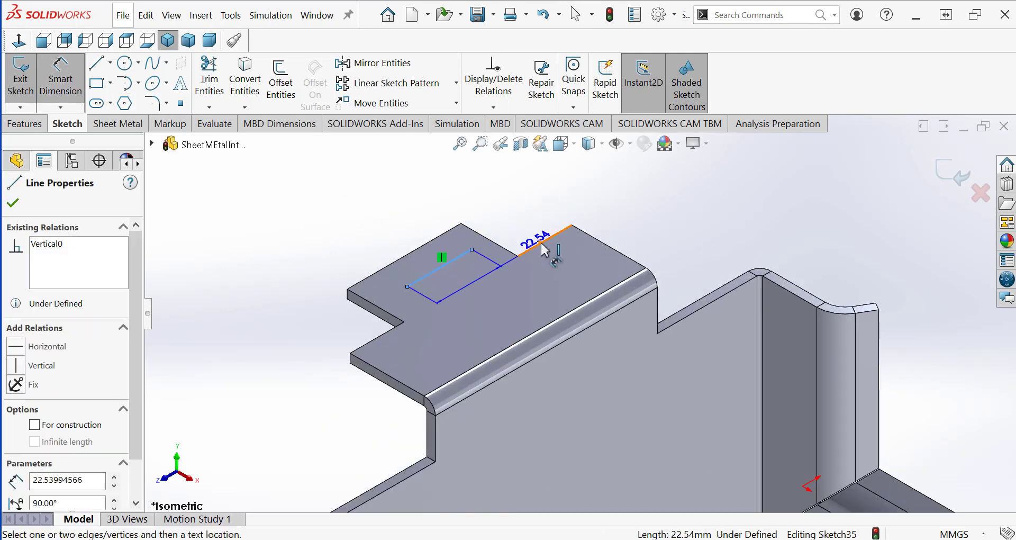
click(542, 246)
click(521, 185)
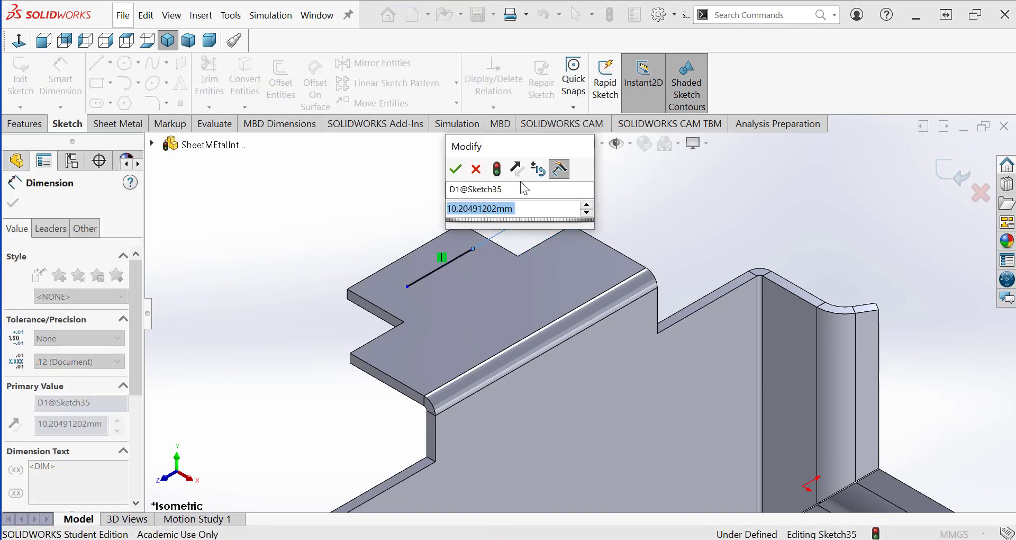
text(15)
key(Return)
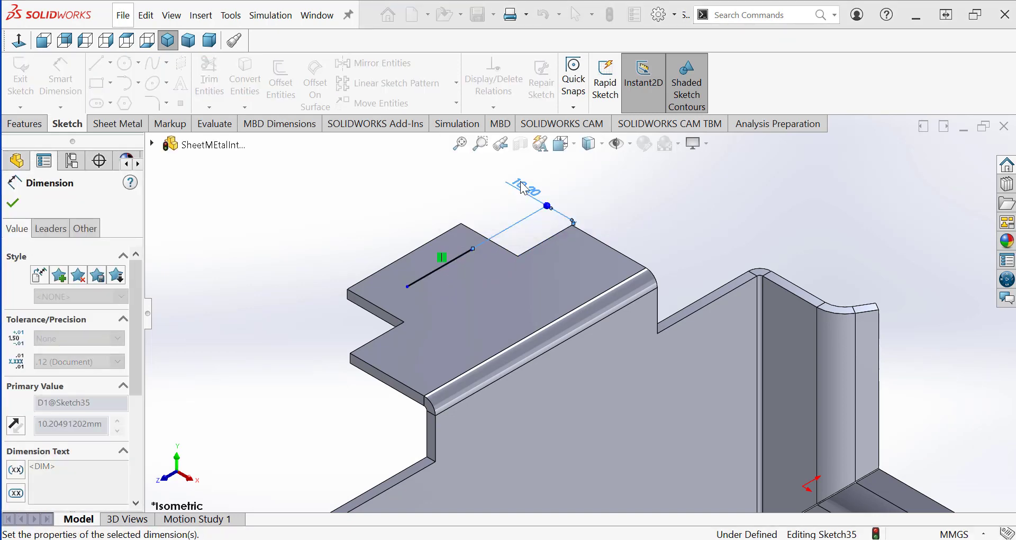
Exit the bend-line sketch and create the tab's 90-degree sketched bend with the flange's upper face fixed and Material Inside as bend position
click(27, 86)
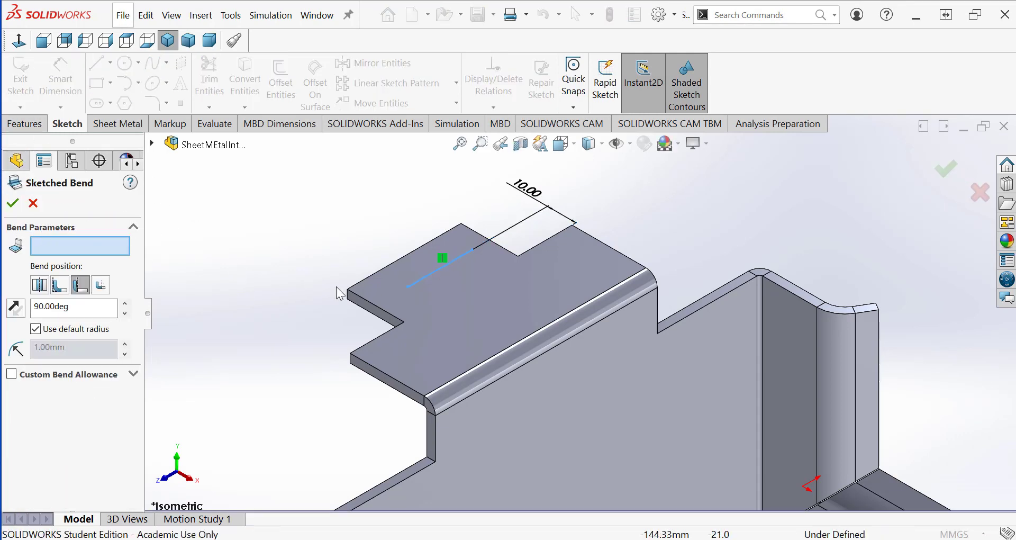
click(538, 298)
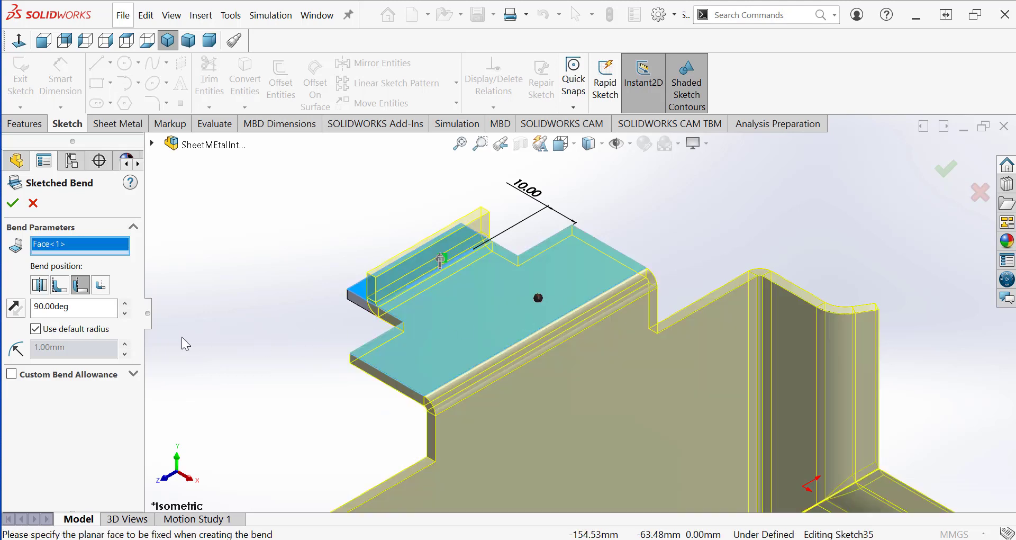
click(97, 286)
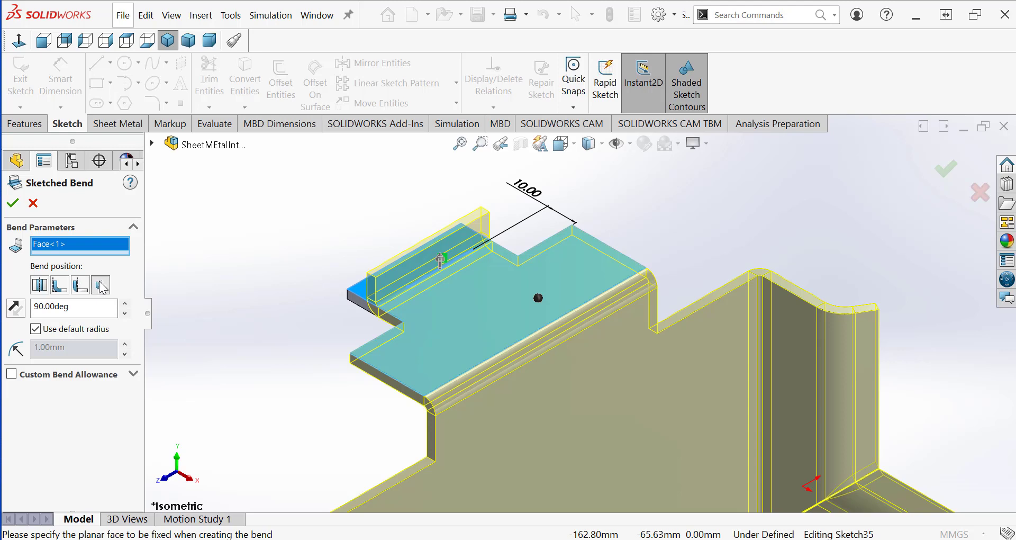
click(65, 291)
click(41, 287)
click(60, 283)
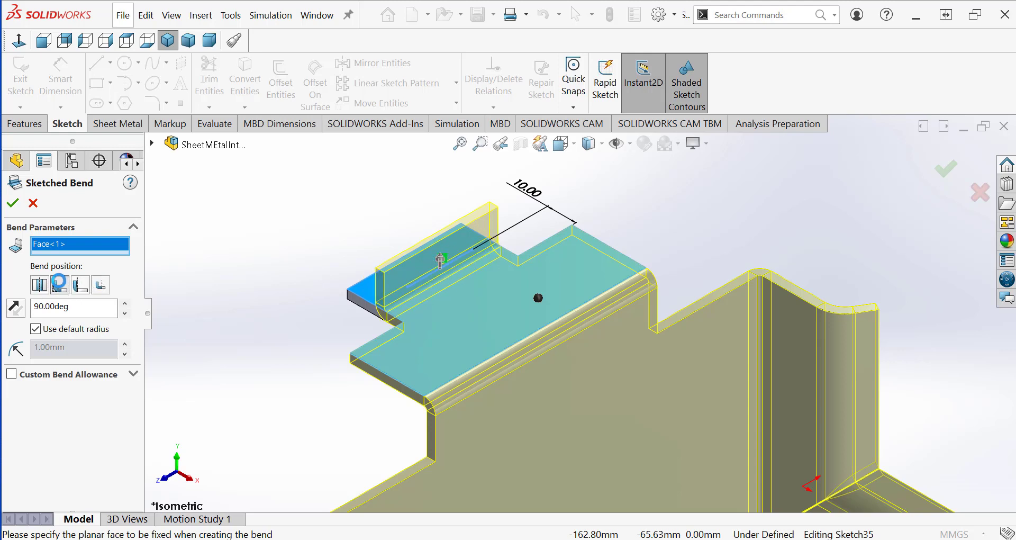
click(18, 204)
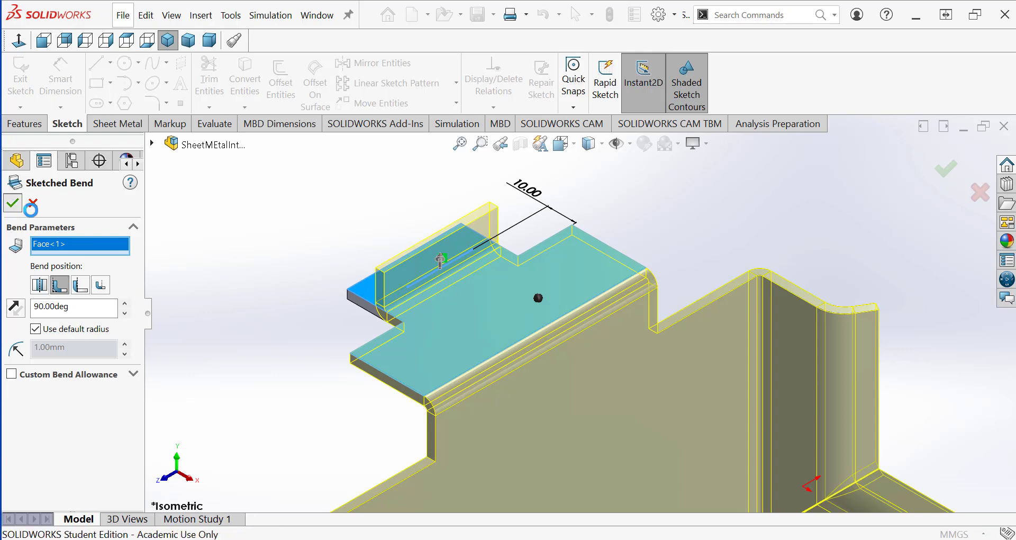
scroll(422, 316, up, 2)
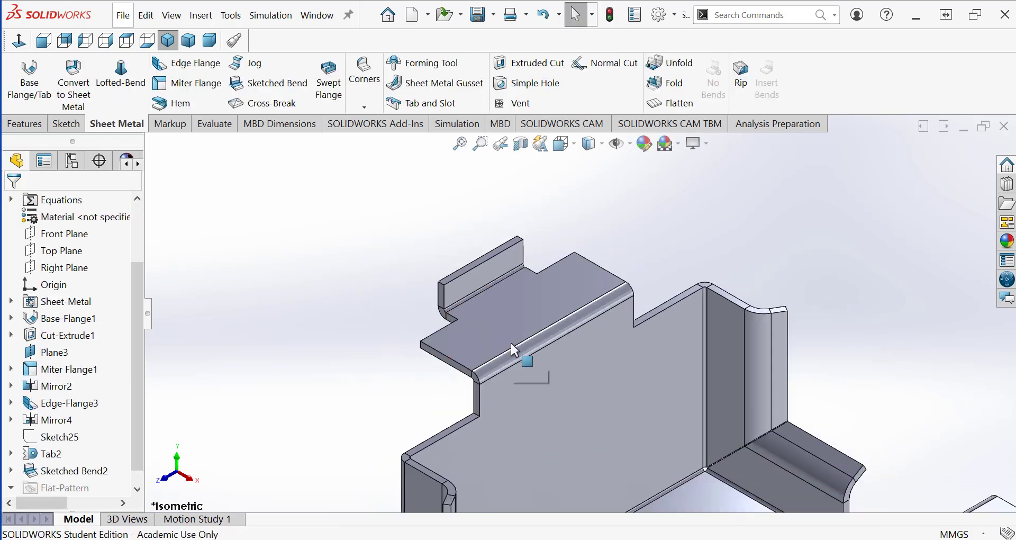
key(f)
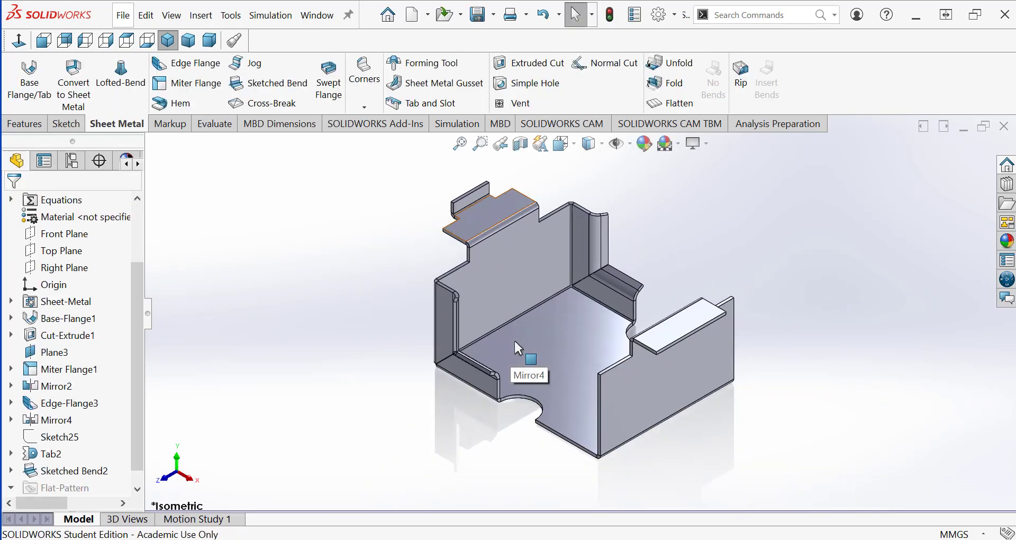
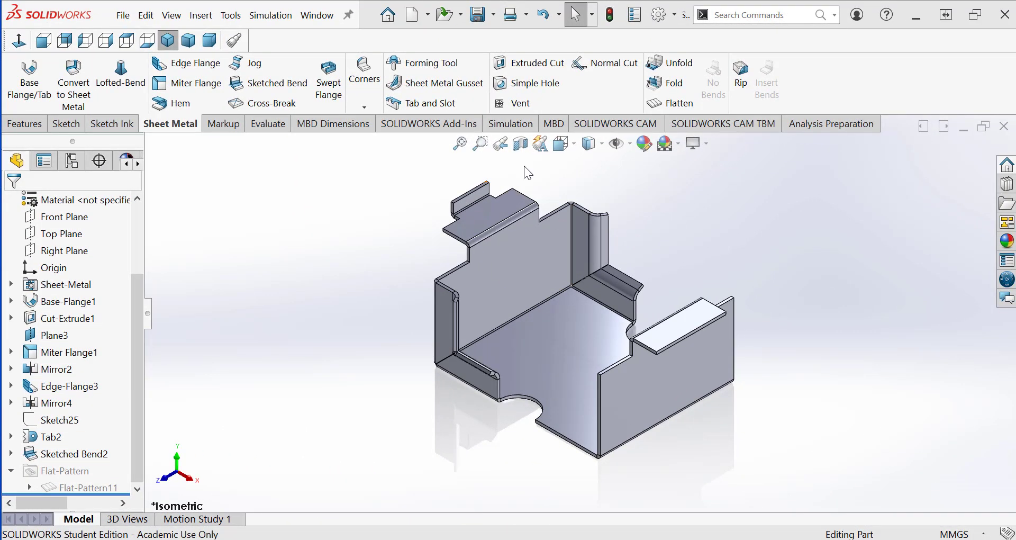
Unfold the front miter flange's bend along the base, keeping the base's upper face fixed
click(671, 63)
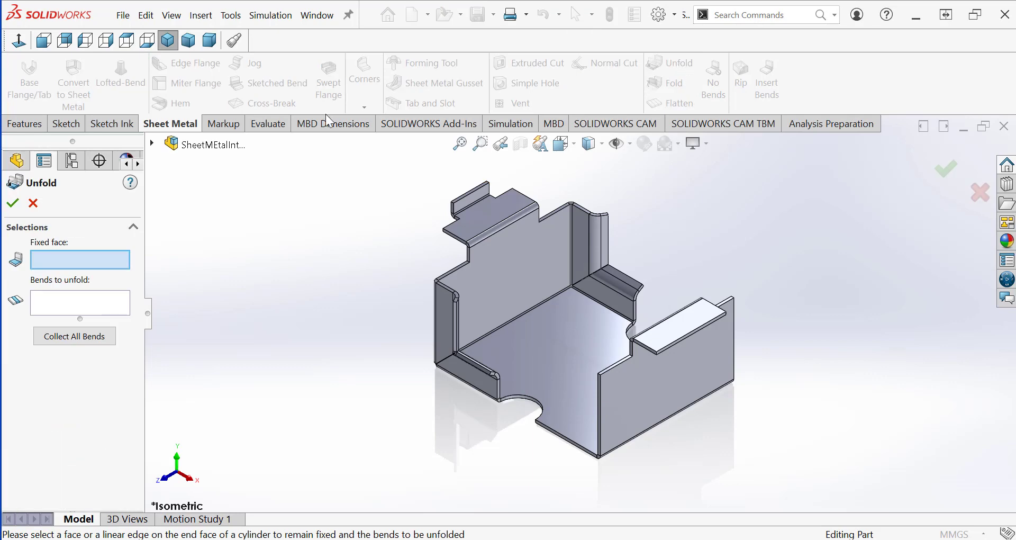
click(547, 344)
scroll(497, 401, down, 5)
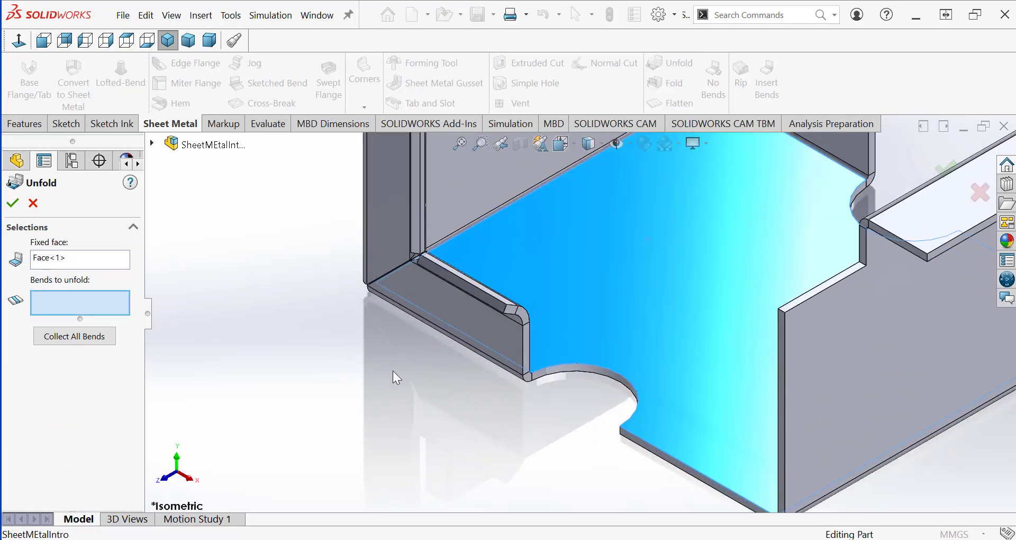
click(524, 376)
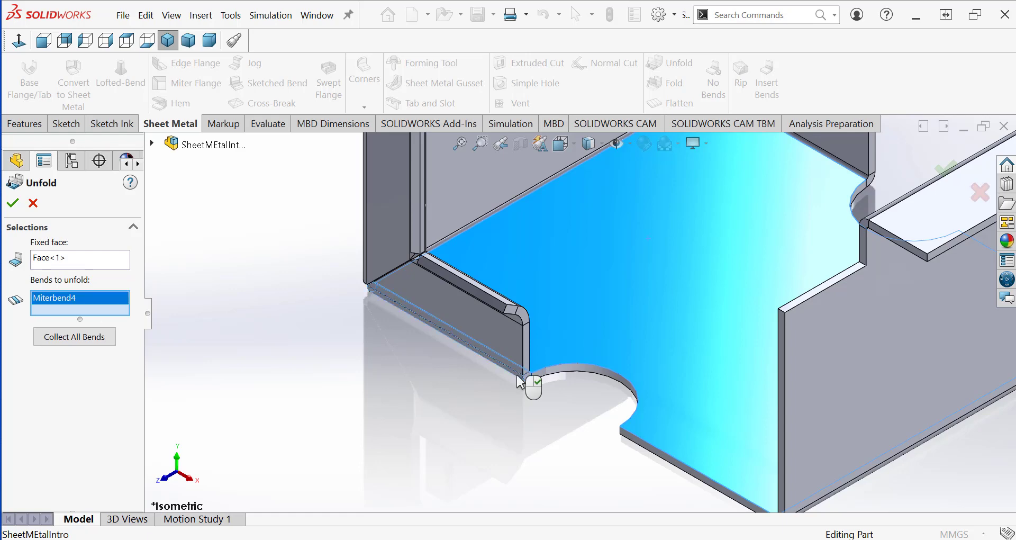
right_click(548, 385)
scroll(601, 390, up, 3)
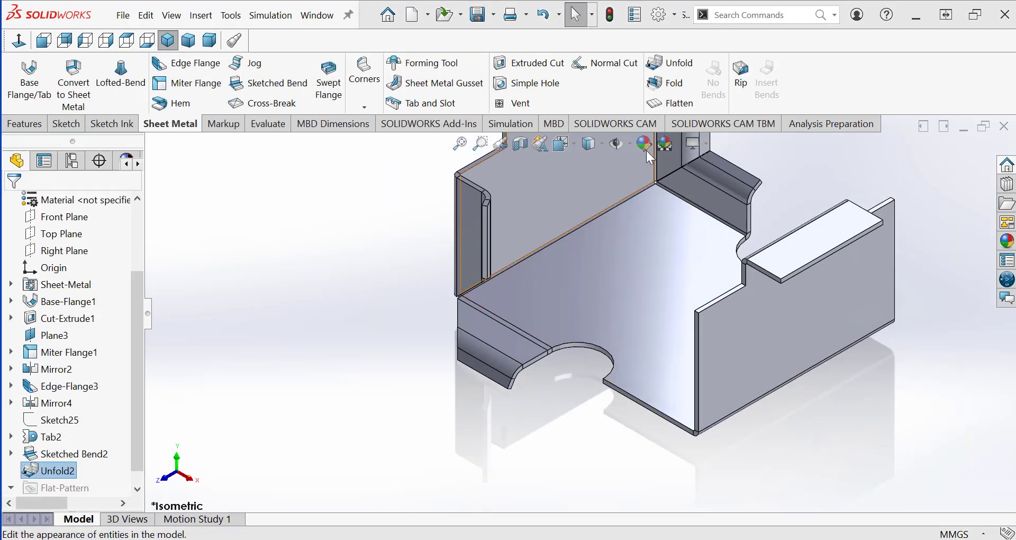
Sketch an about 8 by 73 mm rectangle on the base's upper face, crossing the unfolded miter bend and extending past the flange
click(20, 41)
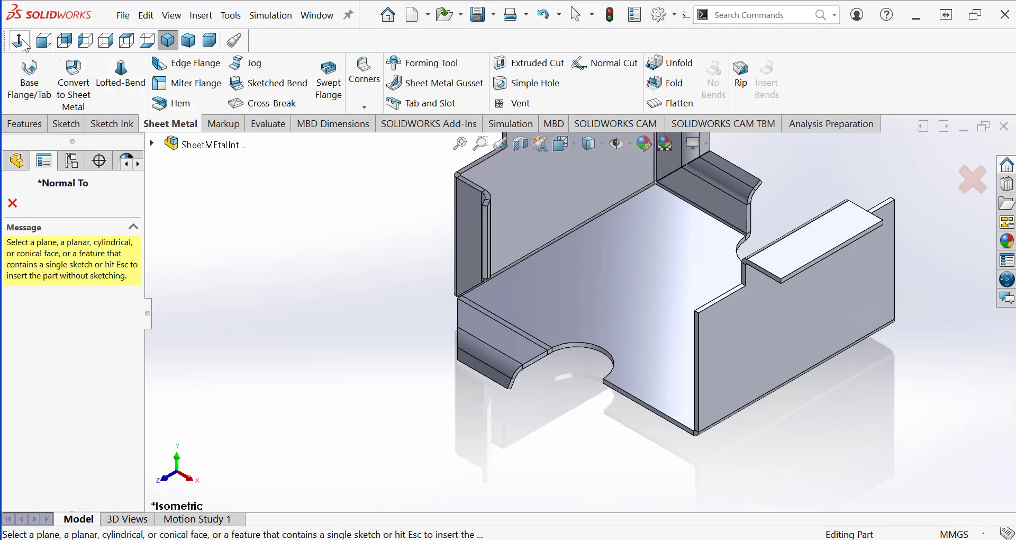
click(616, 281)
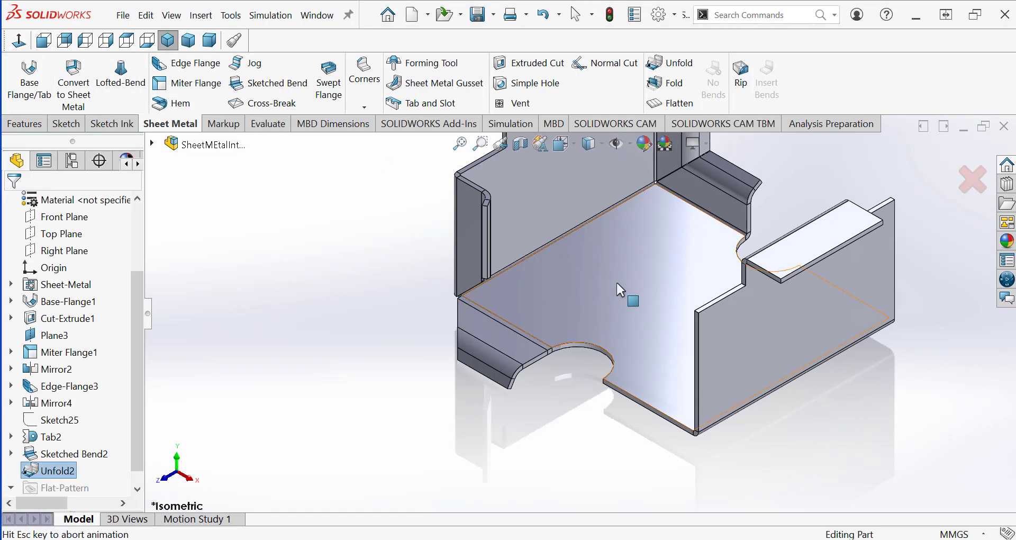
scroll(554, 434, down, 3)
scroll(556, 453, up, 4)
scroll(553, 460, down, 4)
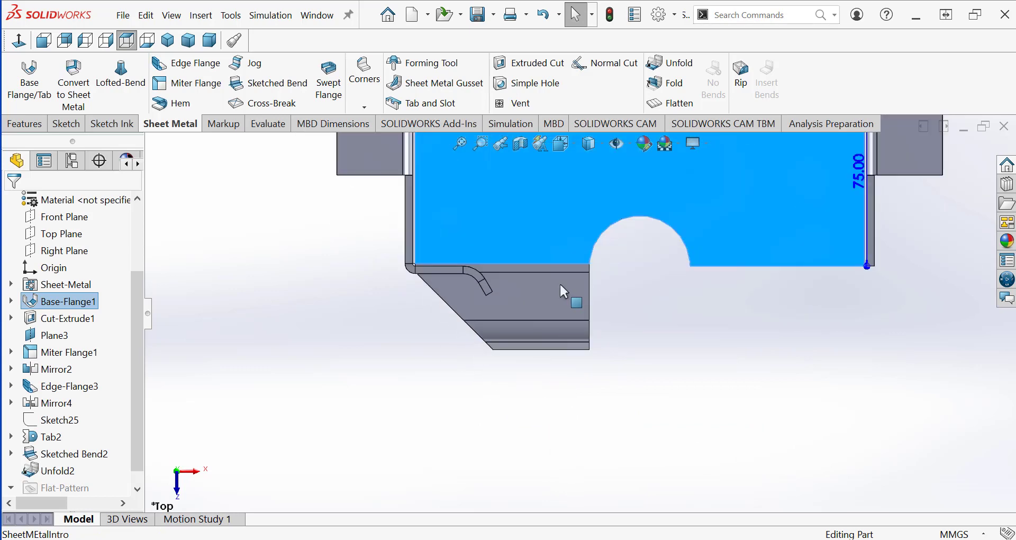
click(56, 123)
click(97, 83)
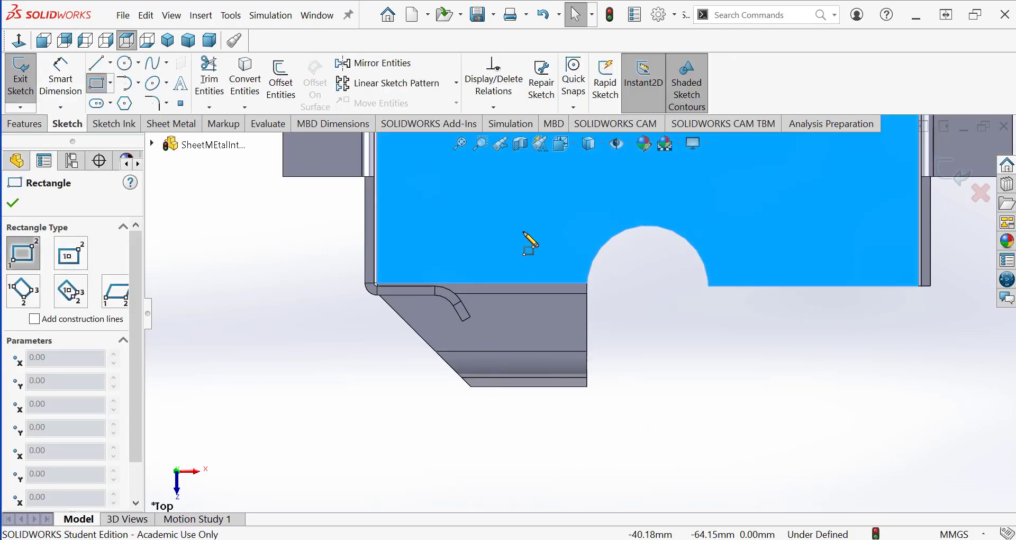
click(516, 209)
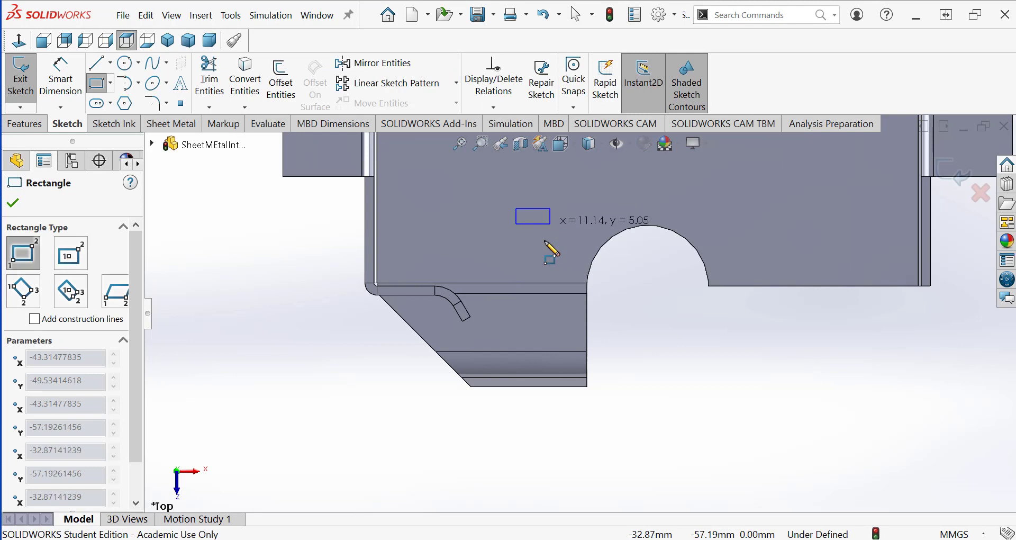
click(541, 430)
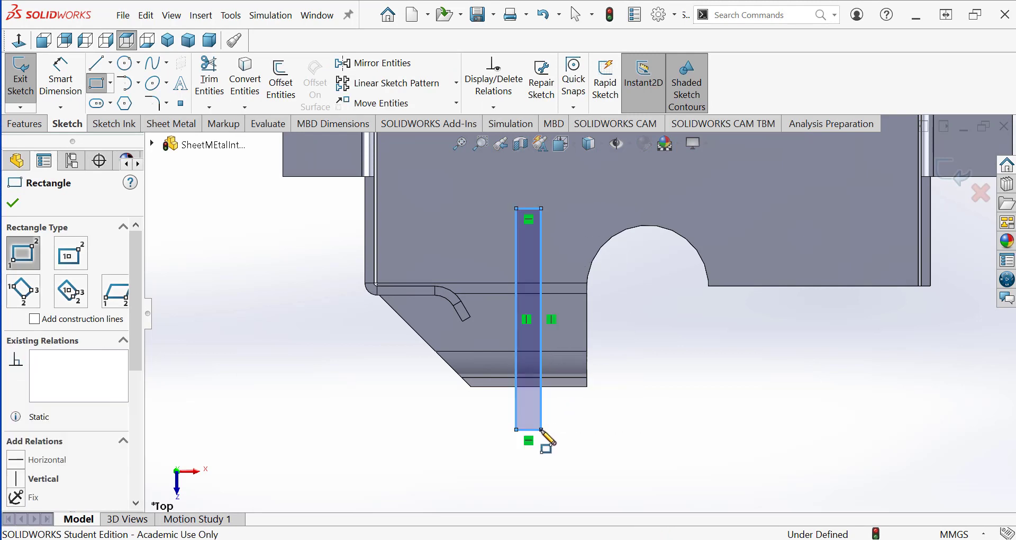
Dimension the rectangle's width as 14 mm
click(61, 85)
click(530, 209)
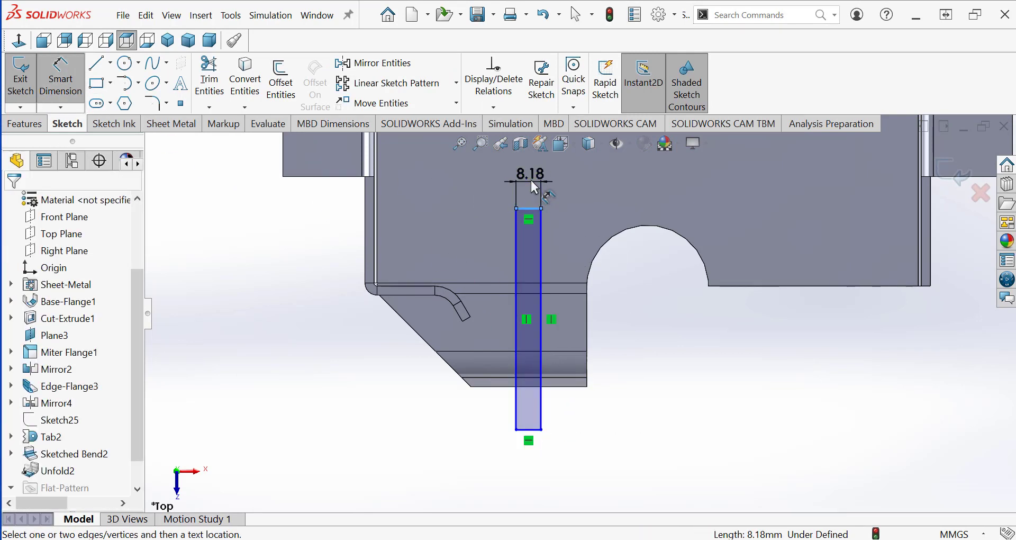
click(531, 180)
text(14)
key(Return)
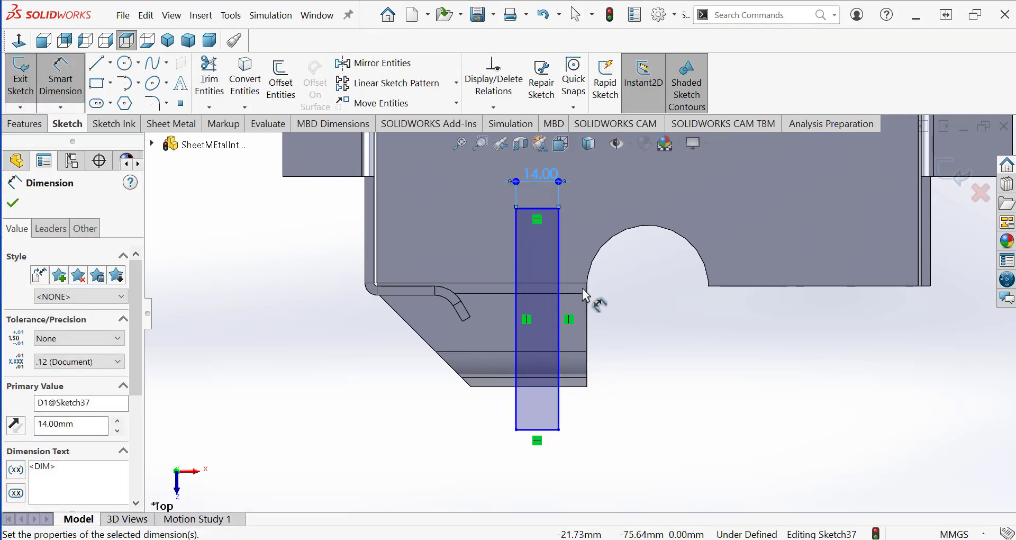
Dimension the rectangle's nearer long side 14 mm from the flange's straight end edge beside the semicircular cutout
click(590, 311)
click(587, 313)
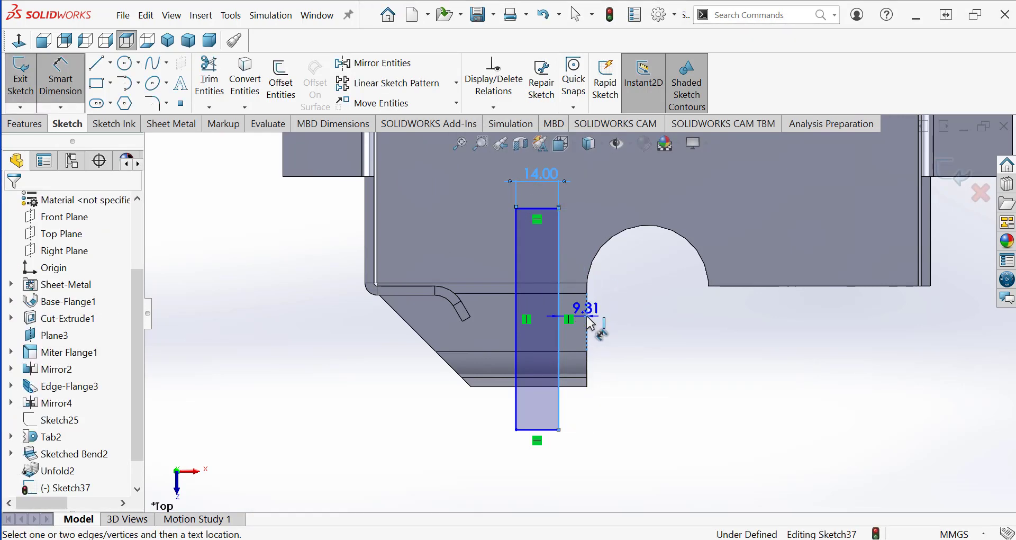
click(612, 470)
text(14)
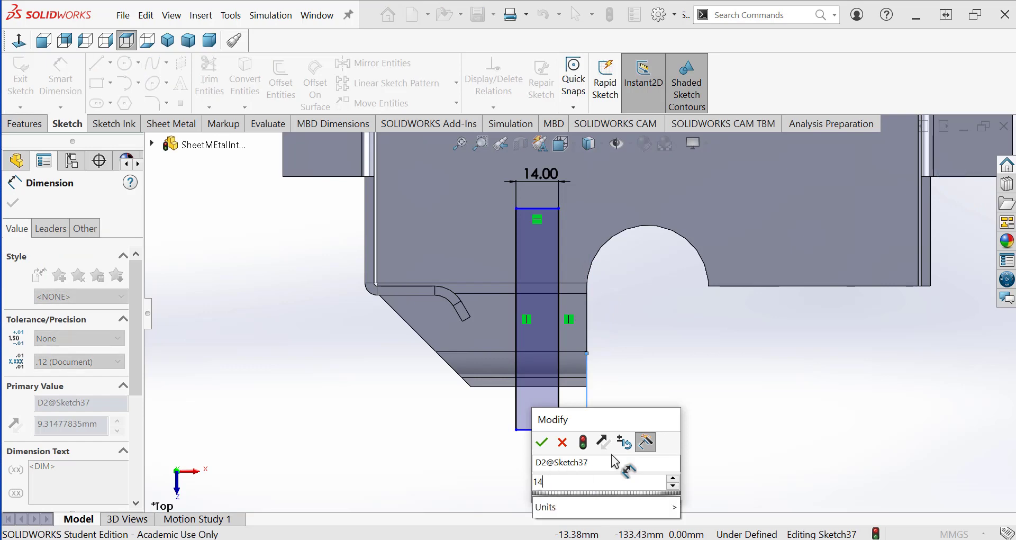
key(Return)
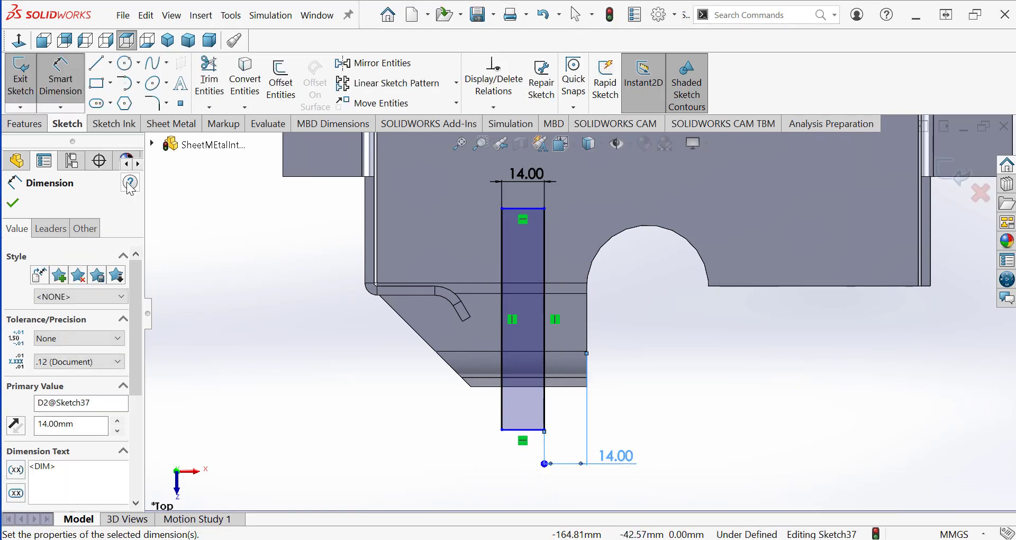
Exit the rectangle sketch and cut it Through All through the base and the unfolded flange
click(20, 95)
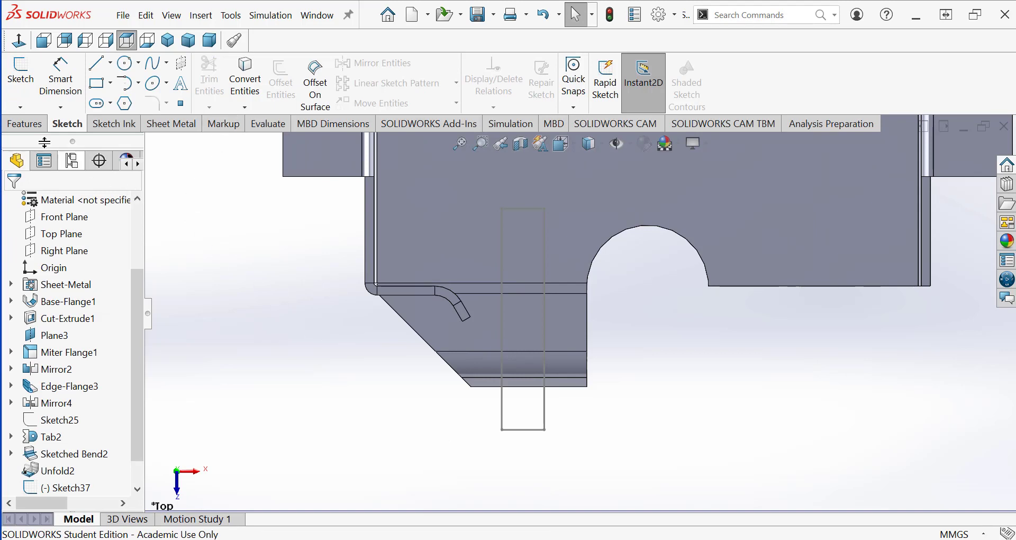
click(25, 125)
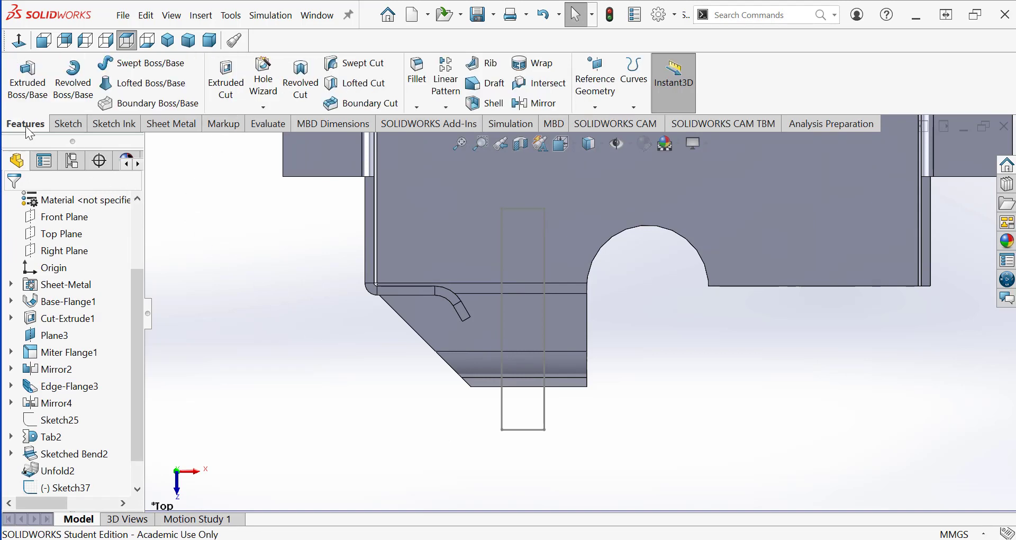
click(226, 82)
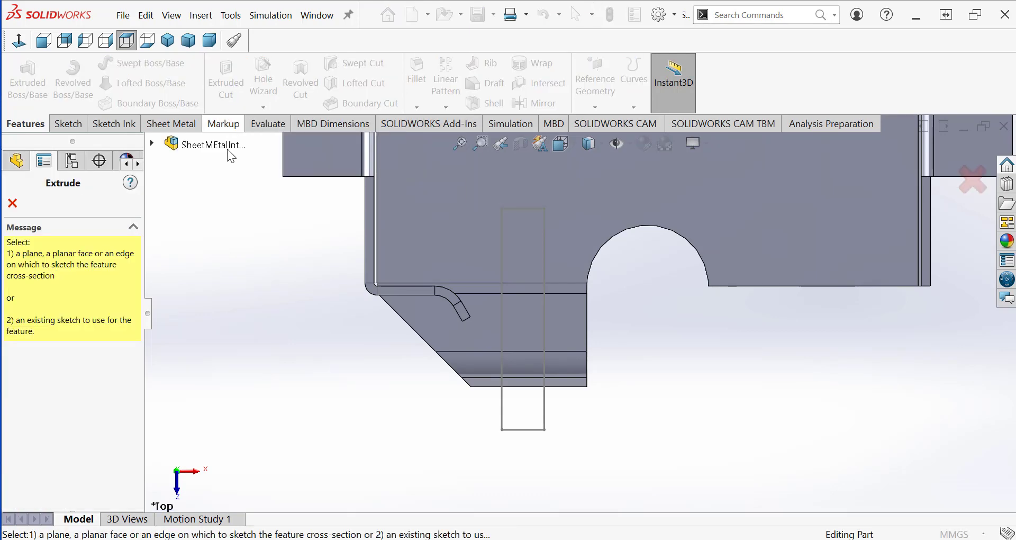
click(502, 421)
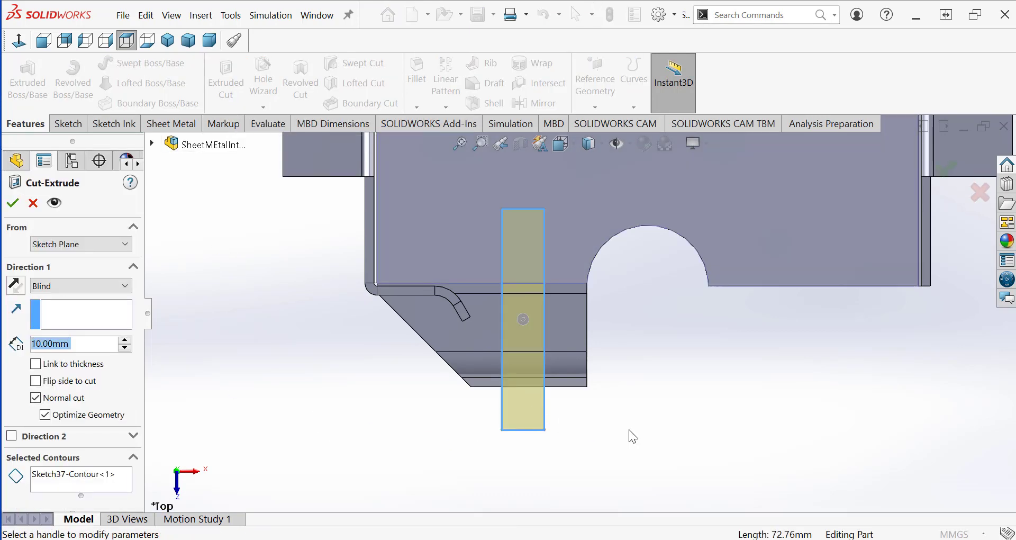
middle_drag(630, 435, 503, 283)
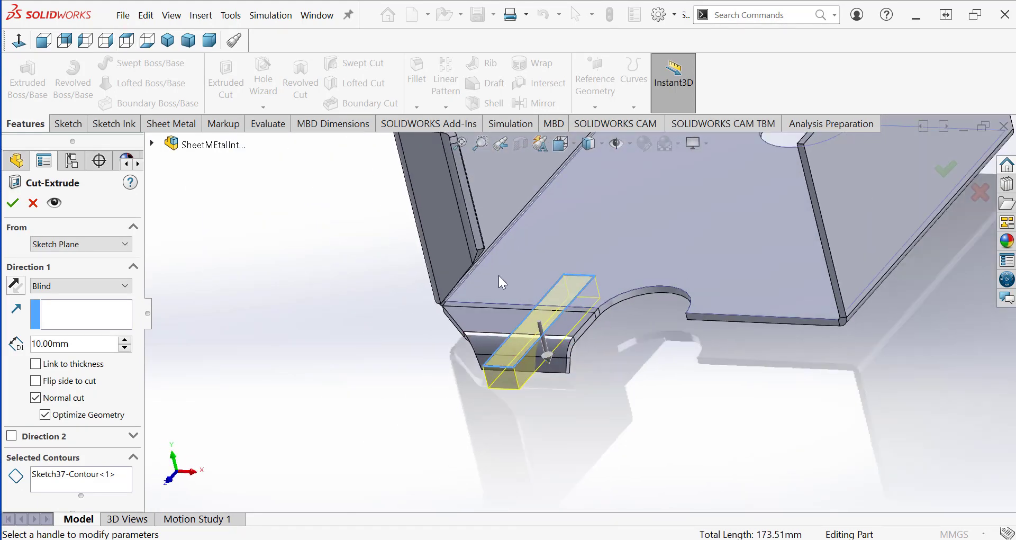
click(125, 288)
click(88, 311)
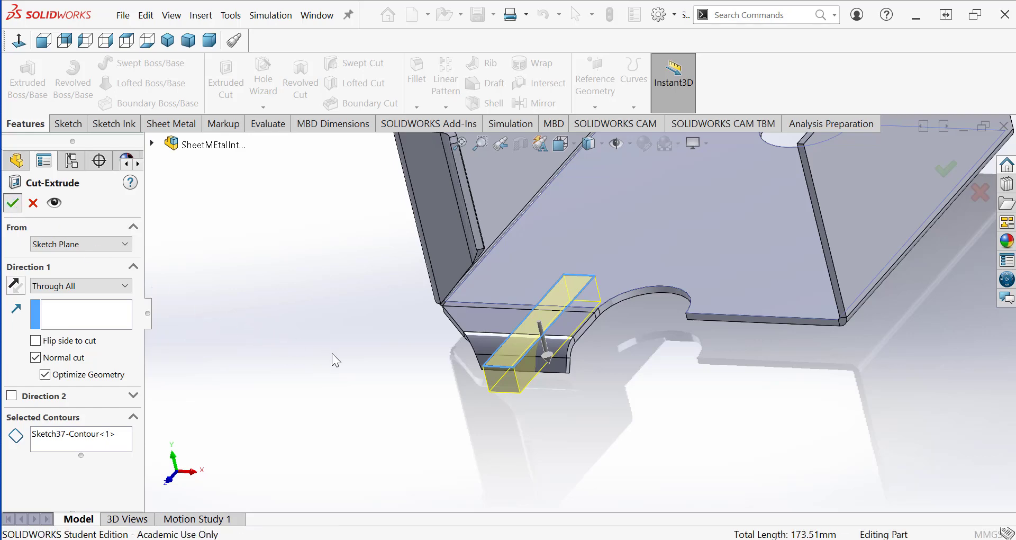
scroll(582, 278, up, 2)
mouse_move(573, 342)
middle_down()
mouse_move(575, 352)
mouse_move(589, 328)
mouse_move(570, 347)
middle_up()
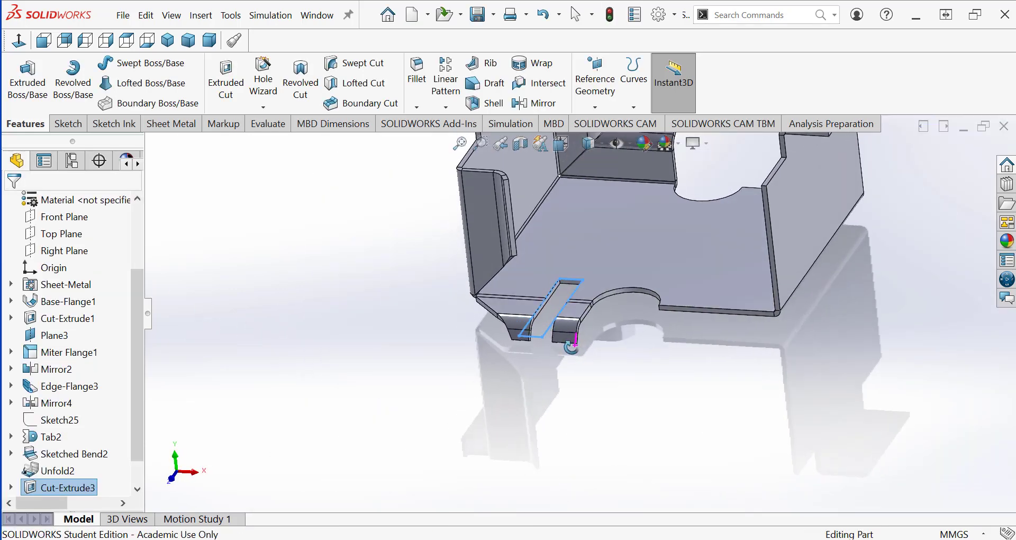
key(ctrl+7)
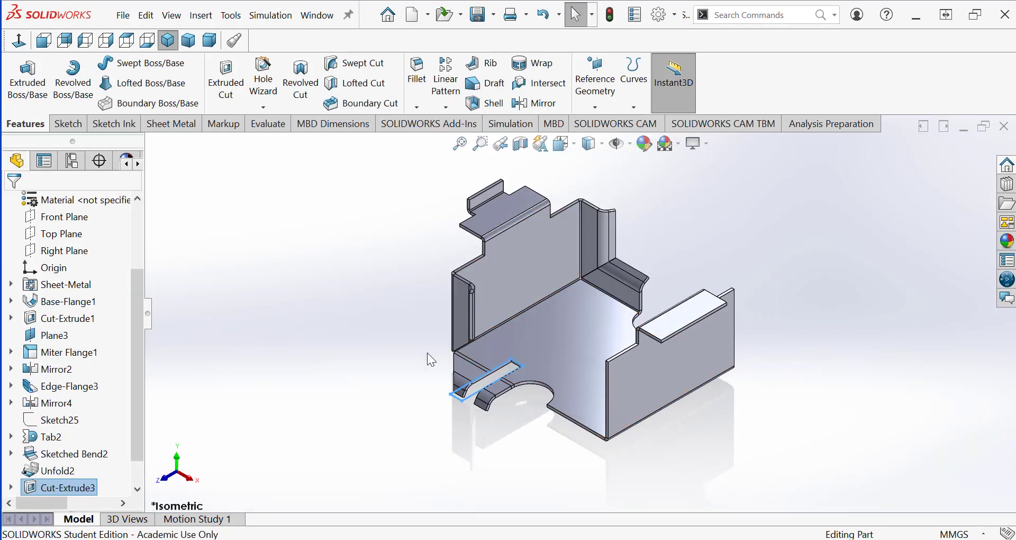
Fold the slotted miter bend back up with the base's upper face fixed, and save the part
scroll(489, 418, down, 2)
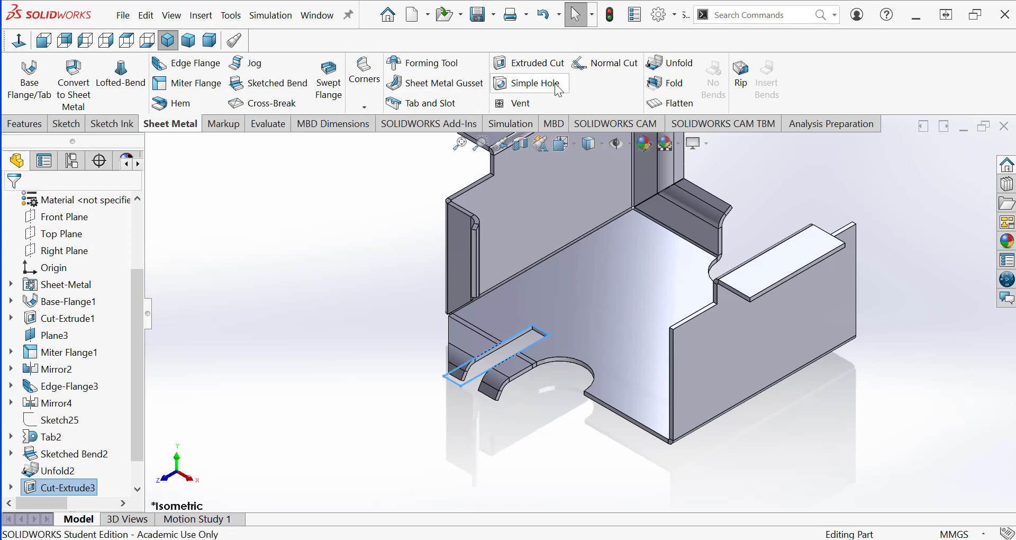
click(672, 86)
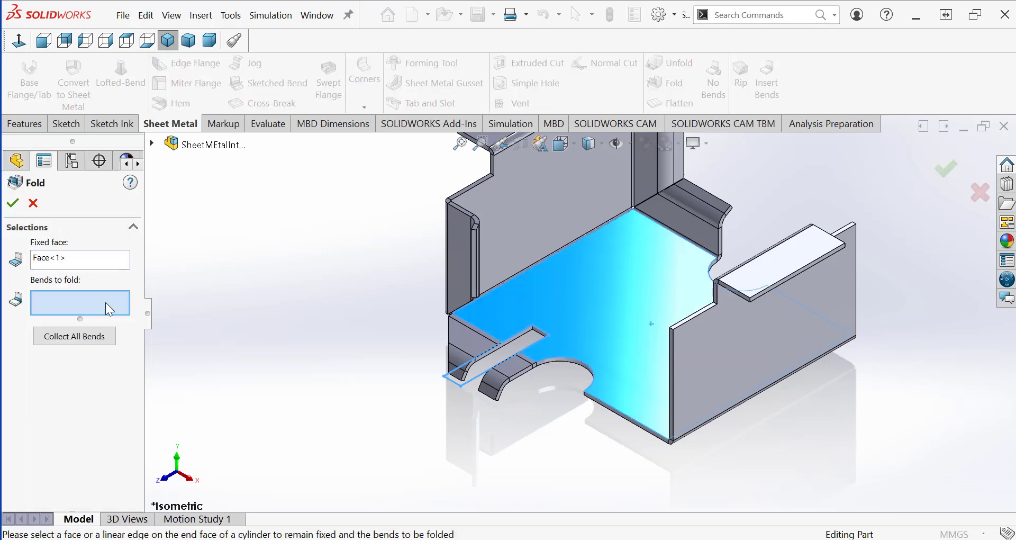
scroll(560, 389, down, 4)
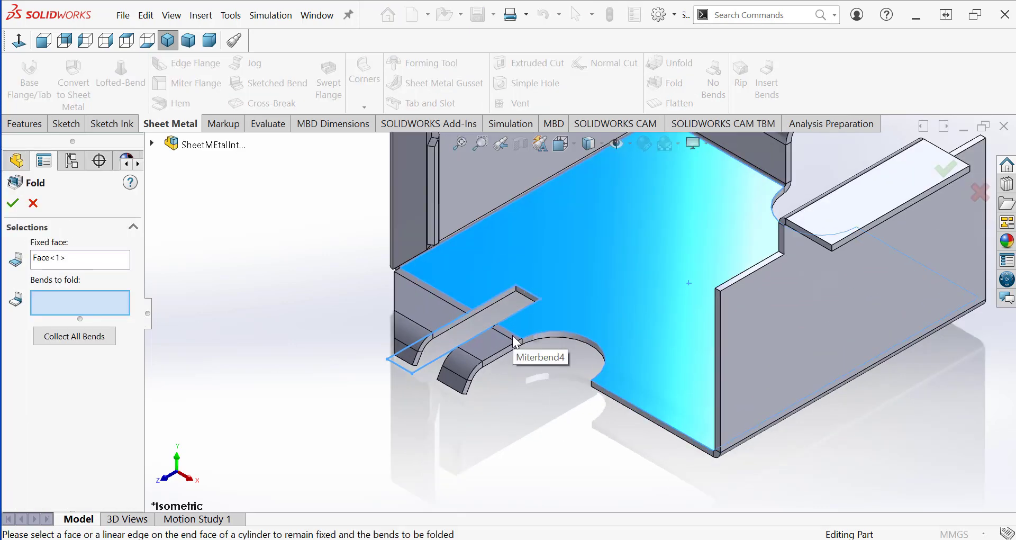
click(516, 342)
click(516, 342)
click(516, 343)
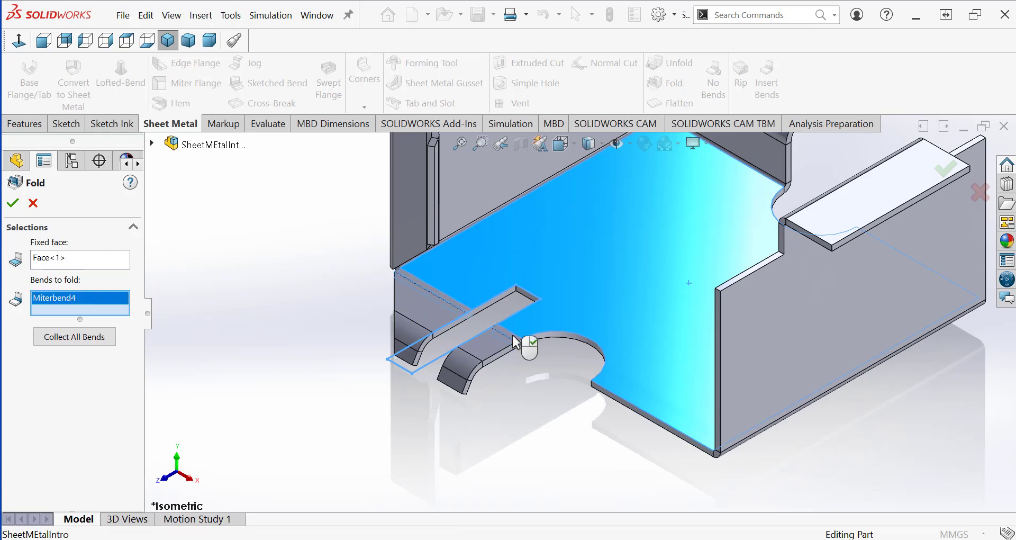
key(Return)
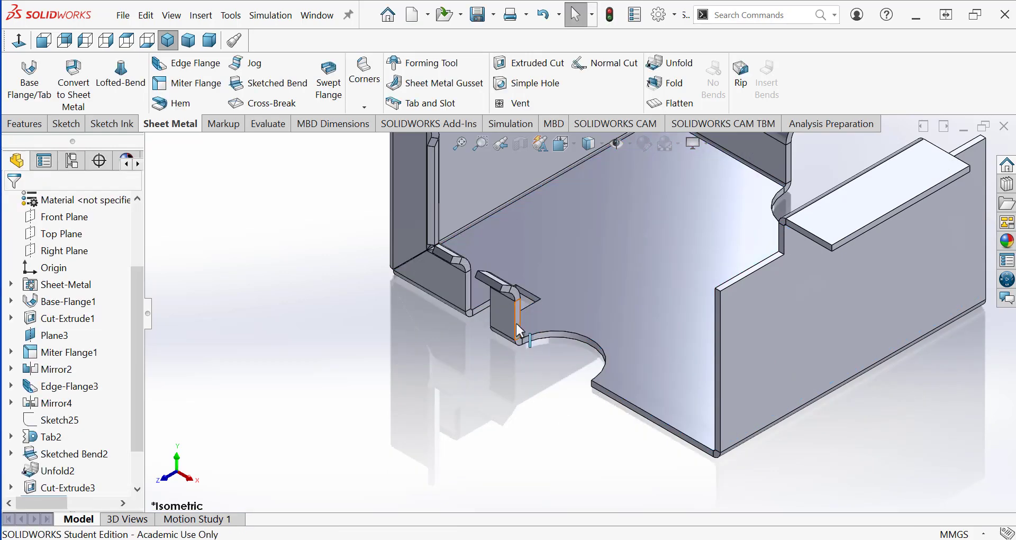
scroll(516, 322, up, 4)
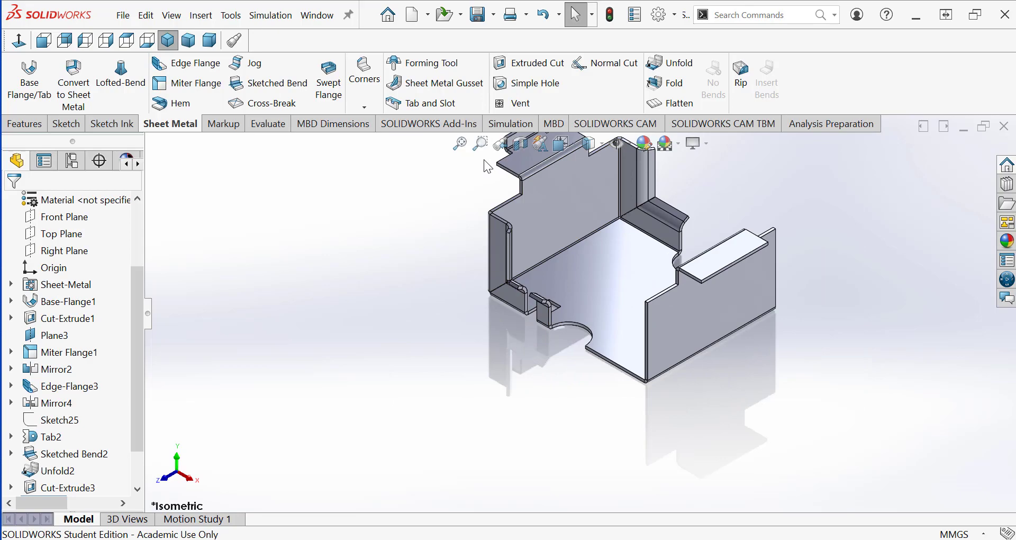
click(459, 143)
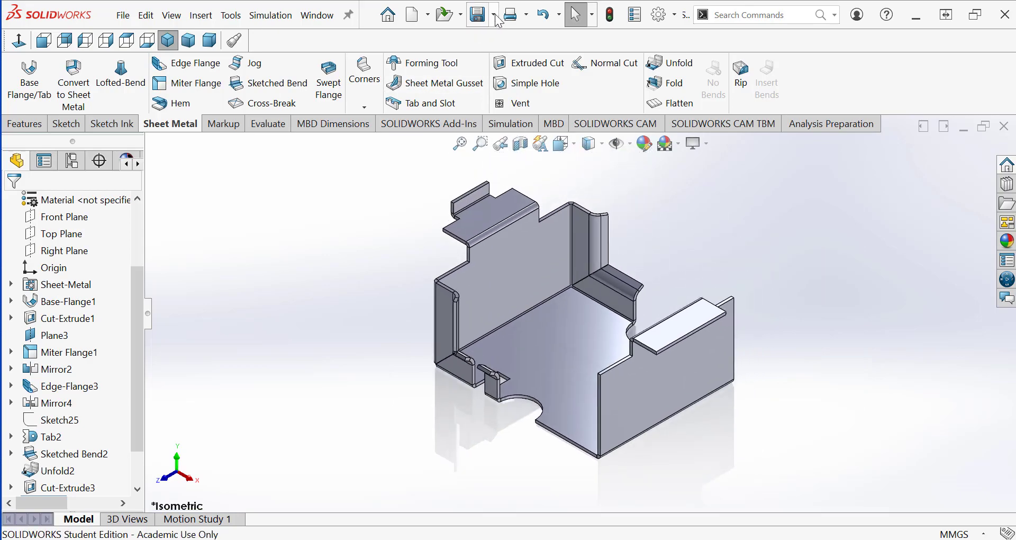
click(478, 22)
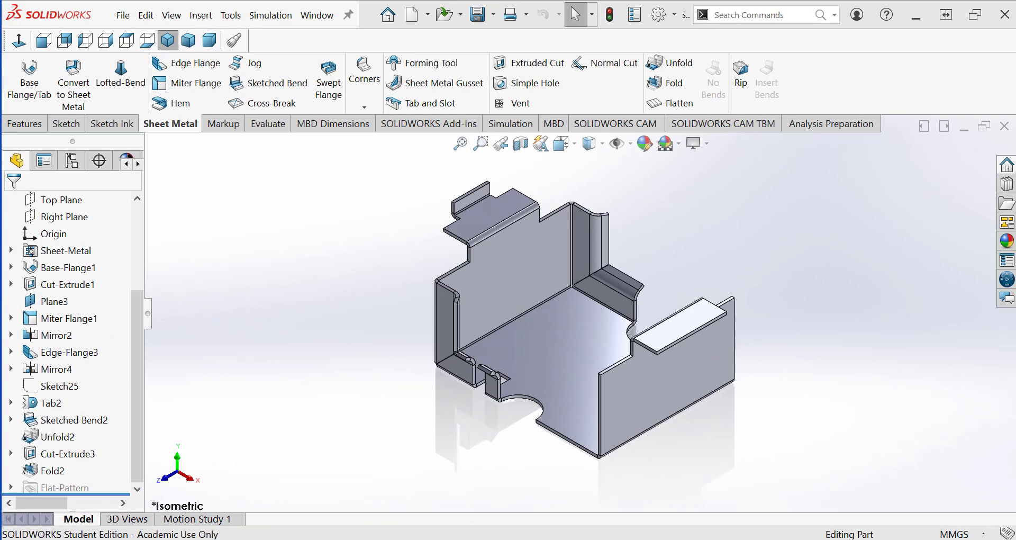
Start an 85 mm edge flange on the base's straight edge between the semicircular cutout and the side wall, directed upward
click(183, 65)
scroll(529, 447, down, 3)
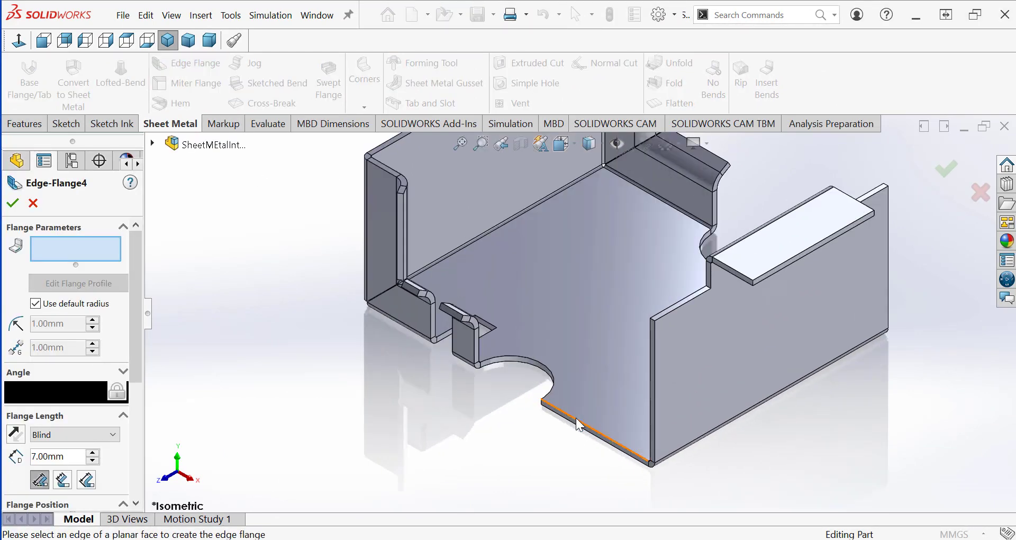
click(578, 423)
scroll(545, 381, up, 3)
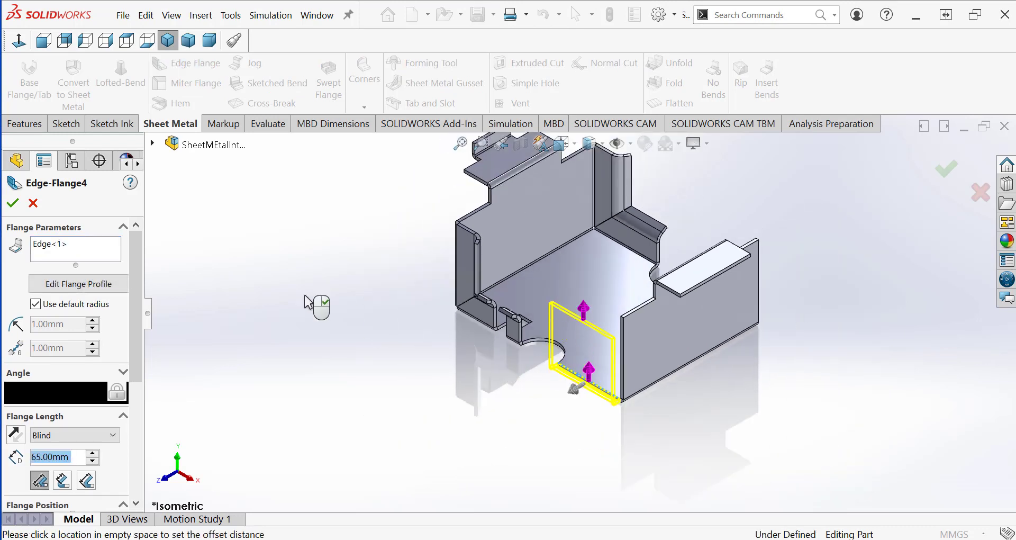
drag(66, 457, 28, 446)
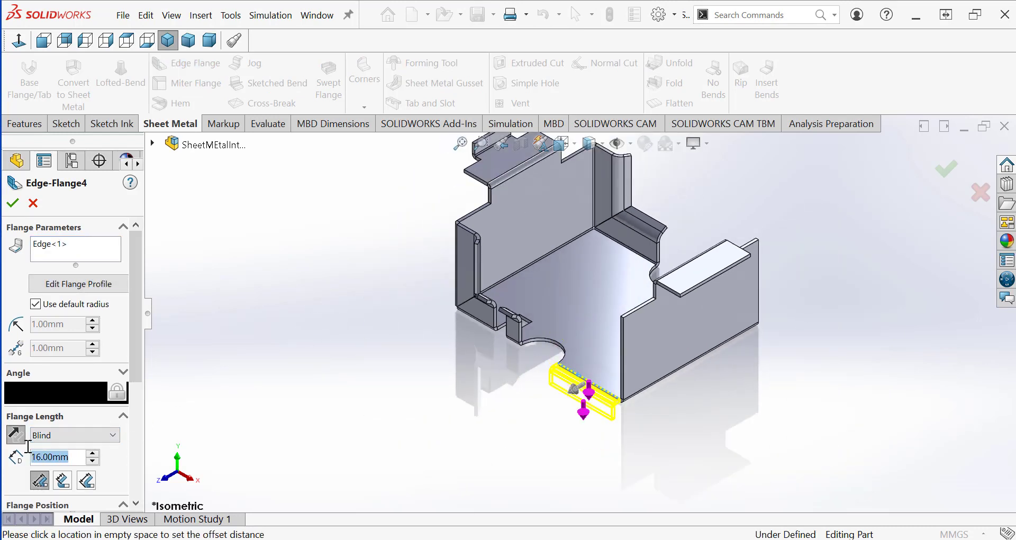
text(85)
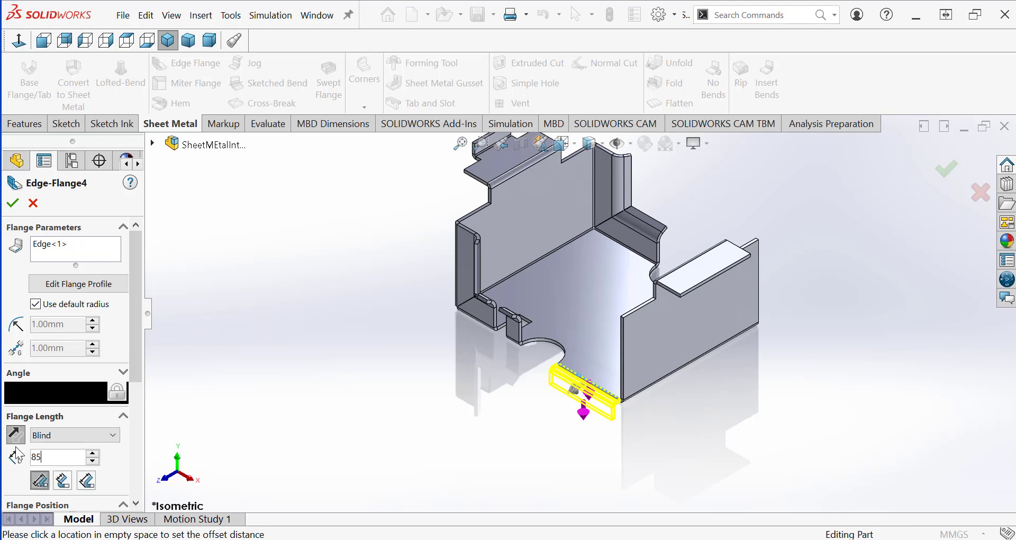
key(Return)
click(17, 439)
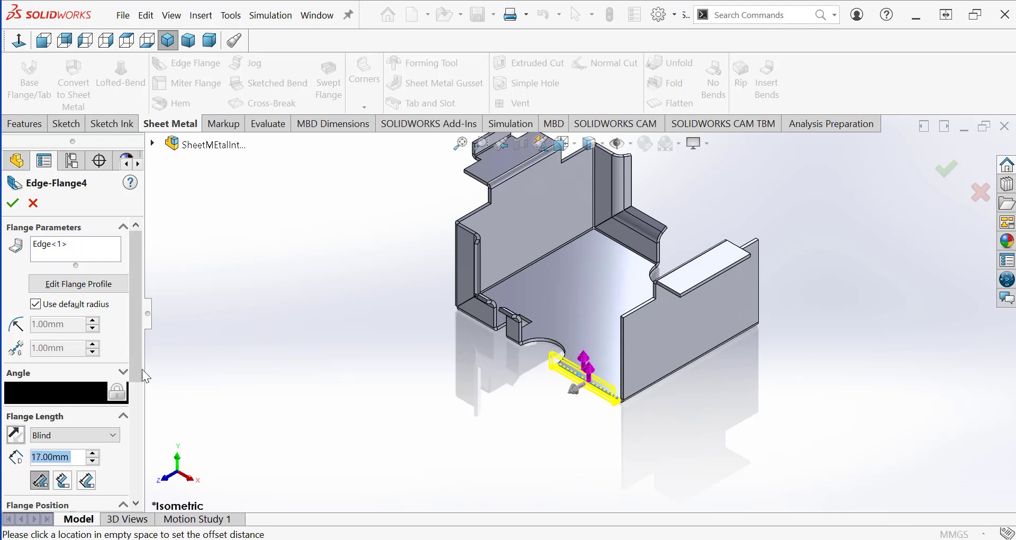
Set the flange's angle to 75 degrees and its length to 85 mm
click(123, 371)
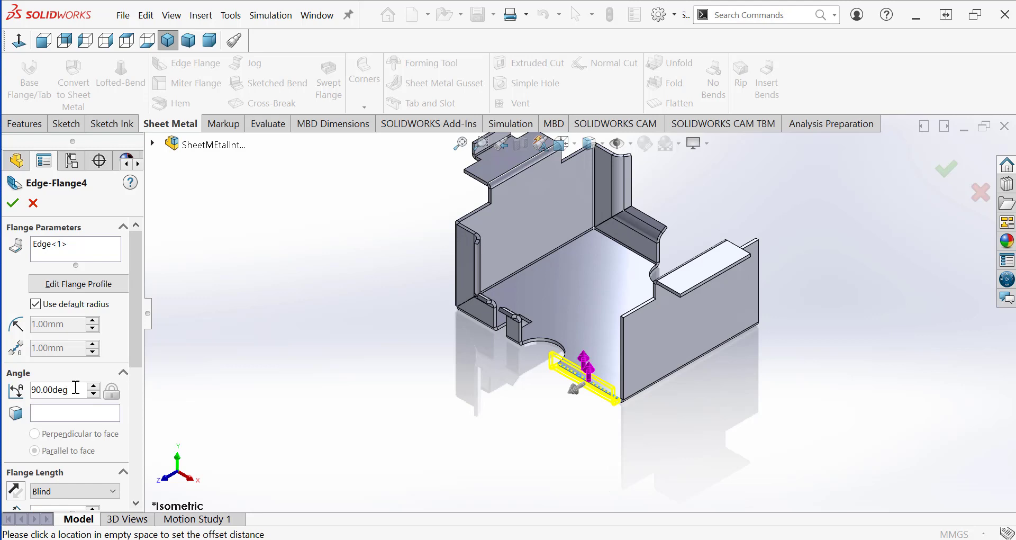
drag(74, 390, 21, 382)
text(75)
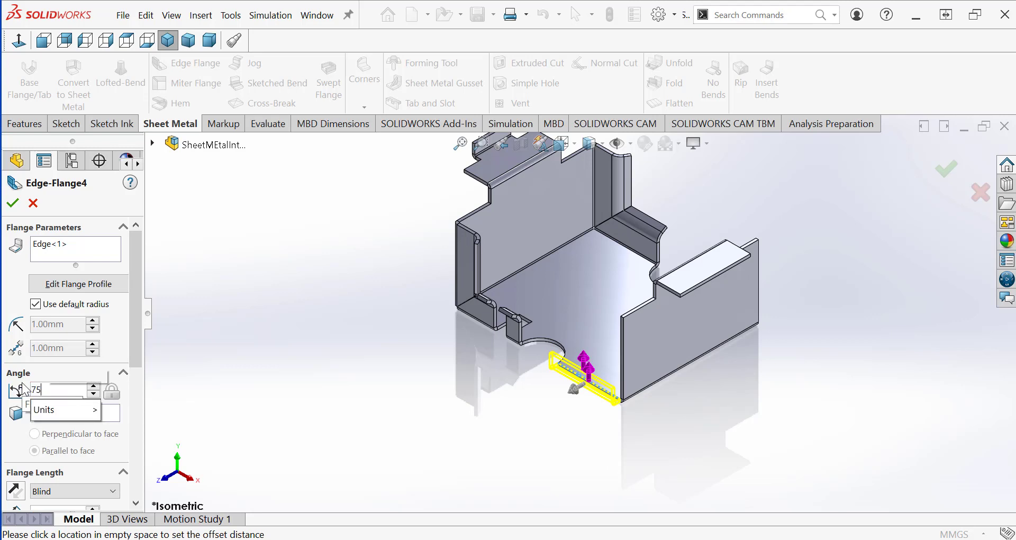
key(Tab)
scroll(31, 437, down, 1)
double_click(56, 435)
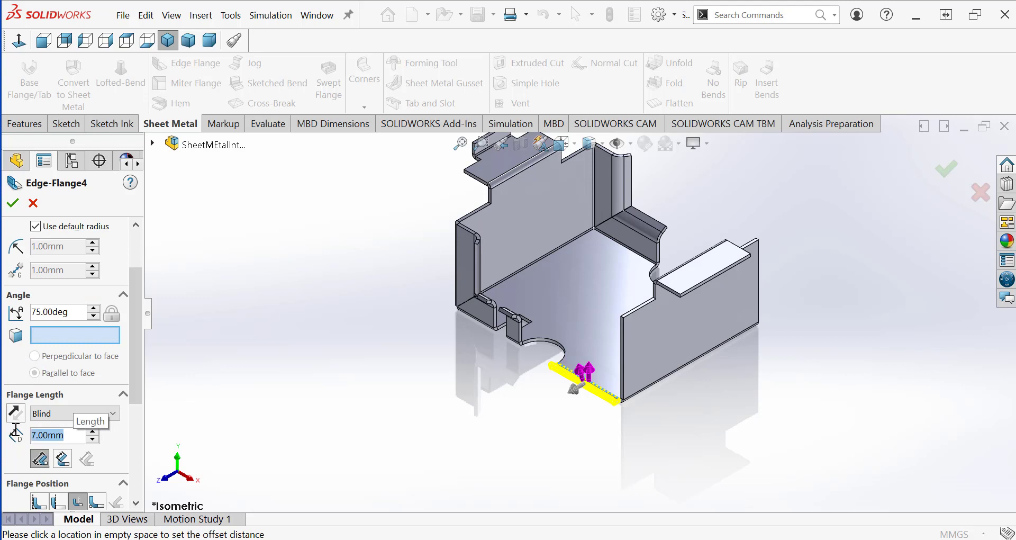
text(85)
key(Return)
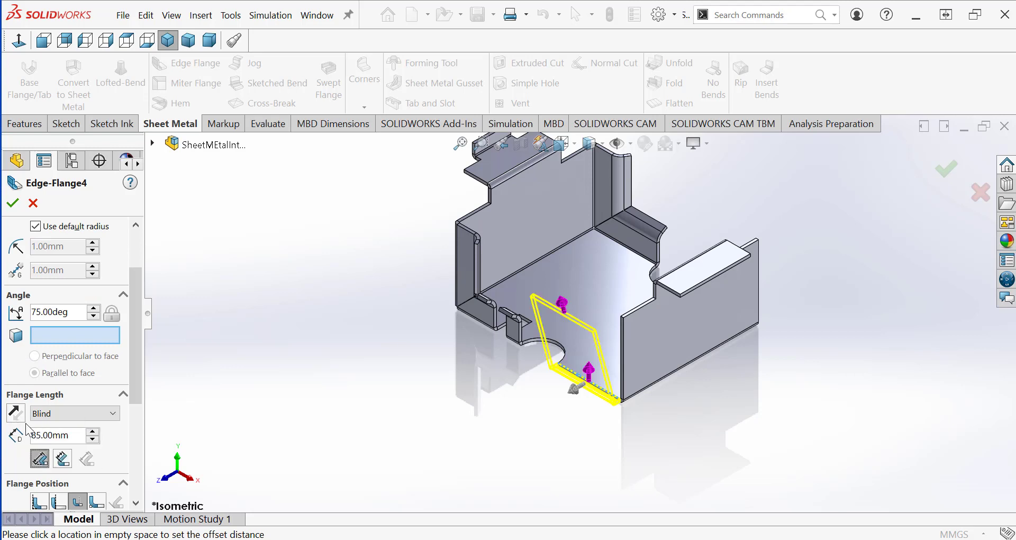
Set the flange position to Material Outside and turn off its offset
drag(137, 388, 136, 458)
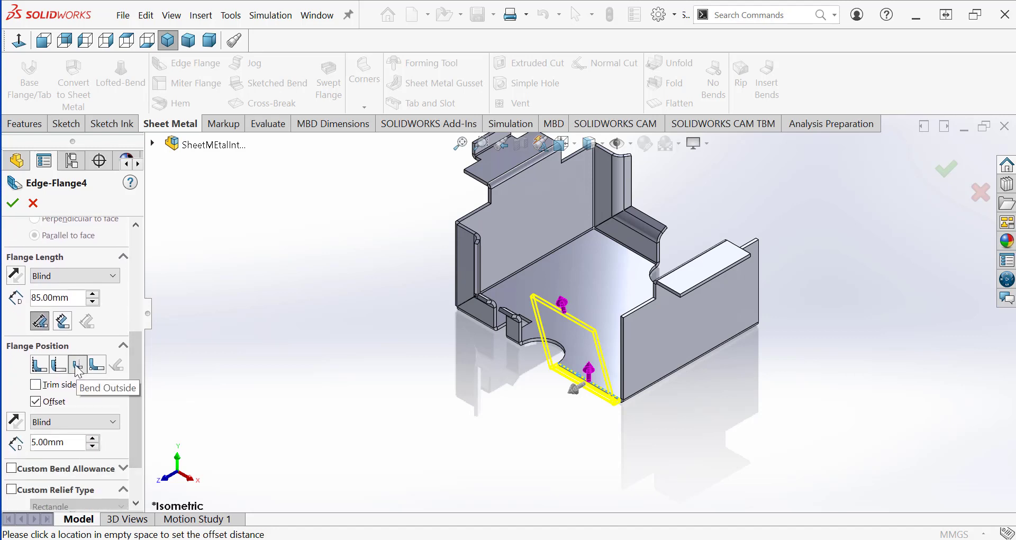
click(57, 364)
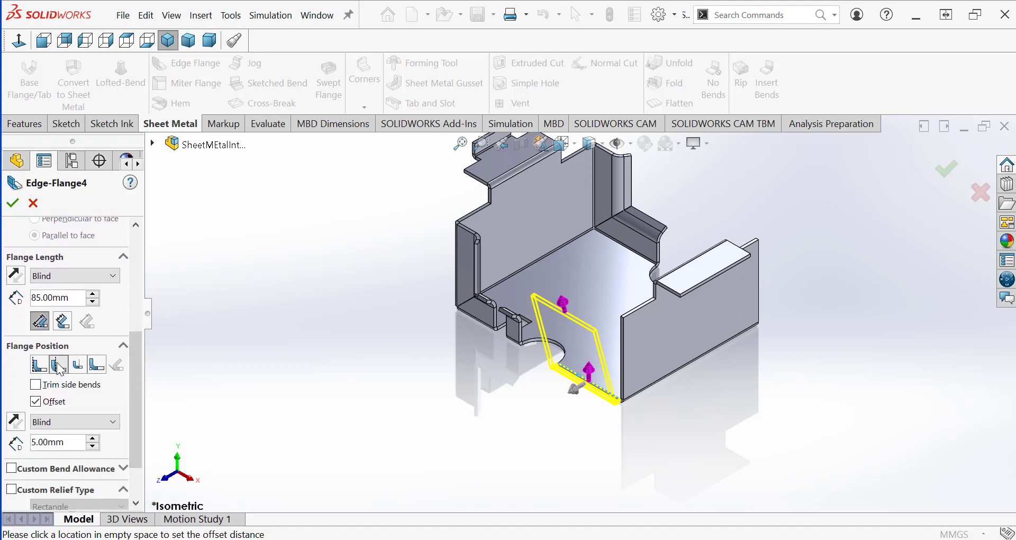
click(35, 401)
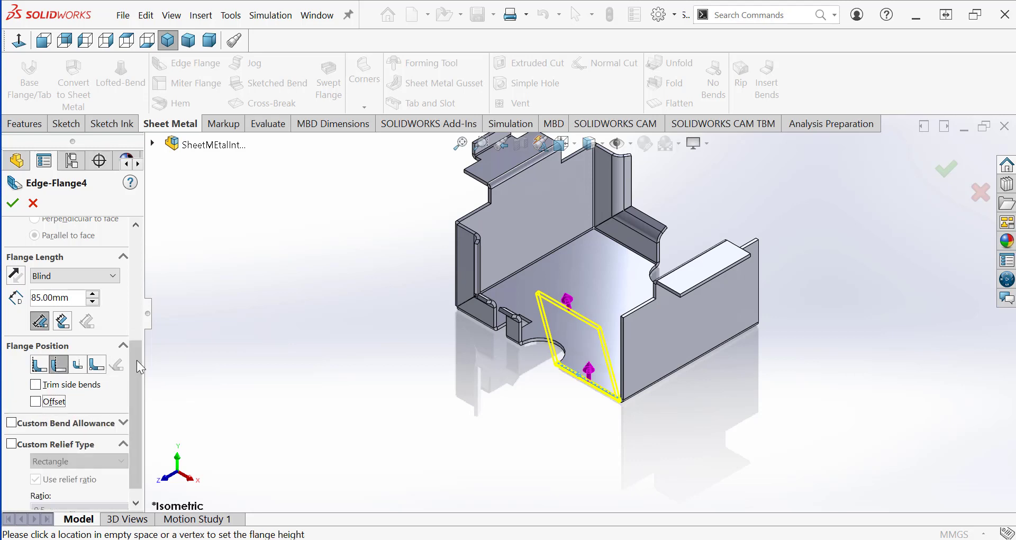
Enable a custom rectangular relief for the flange with a relief ratio of 0.5
drag(136, 358, 151, 400)
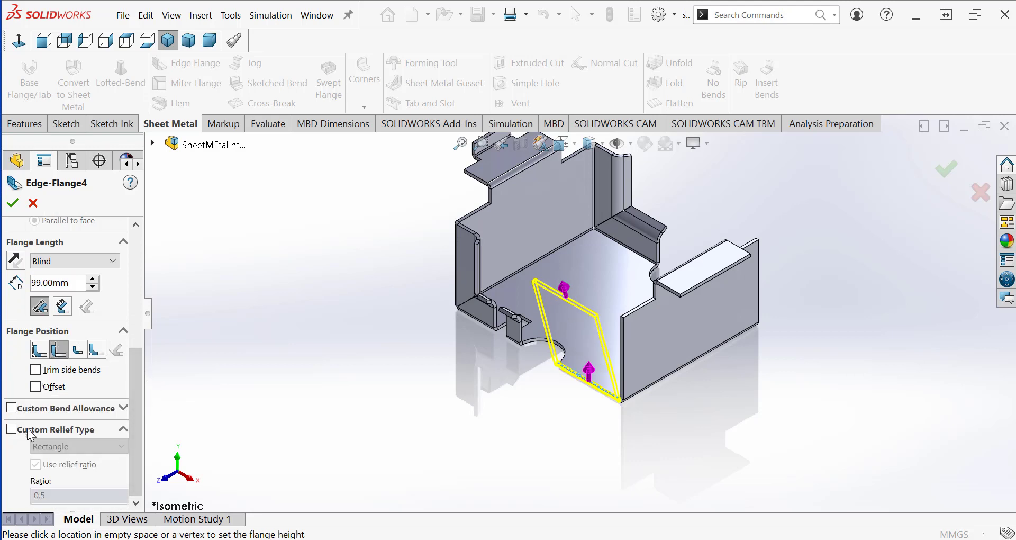
click(11, 430)
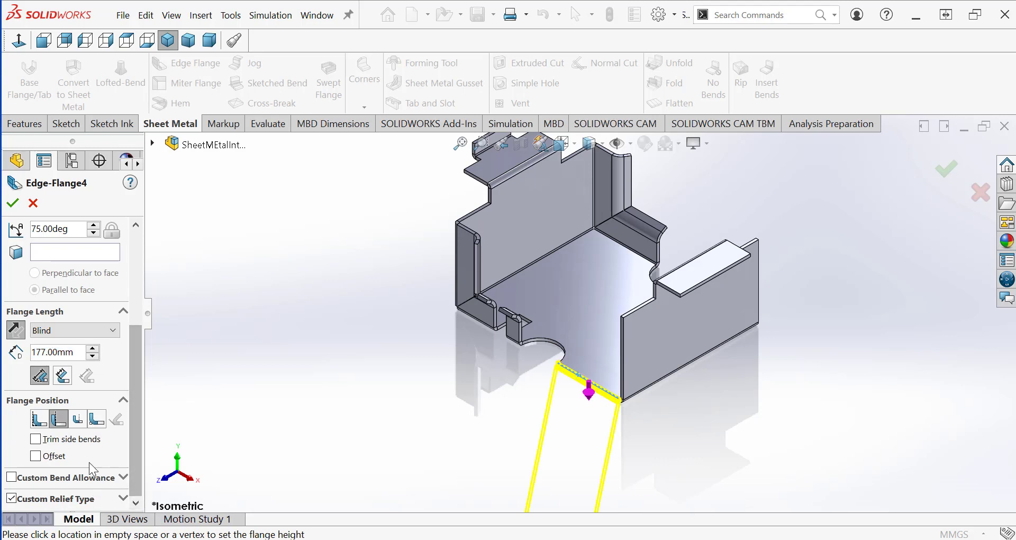
click(123, 500)
scroll(77, 476, down, 3)
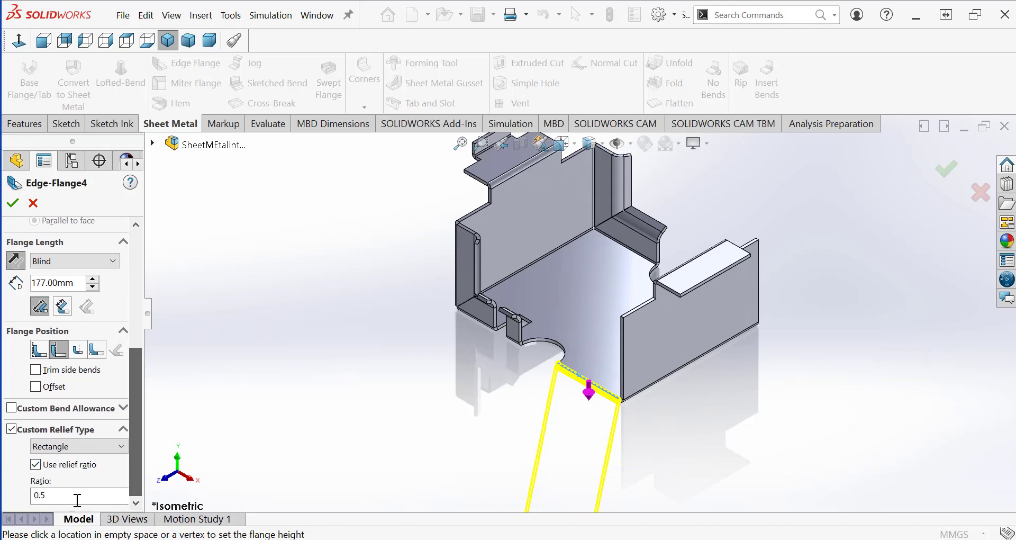
drag(53, 493, 4, 505)
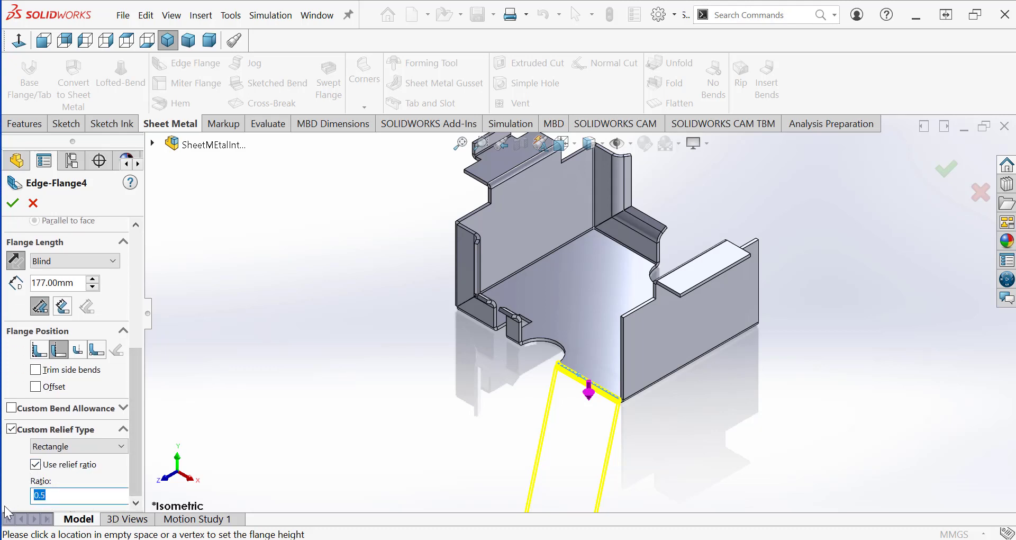
key(Return)
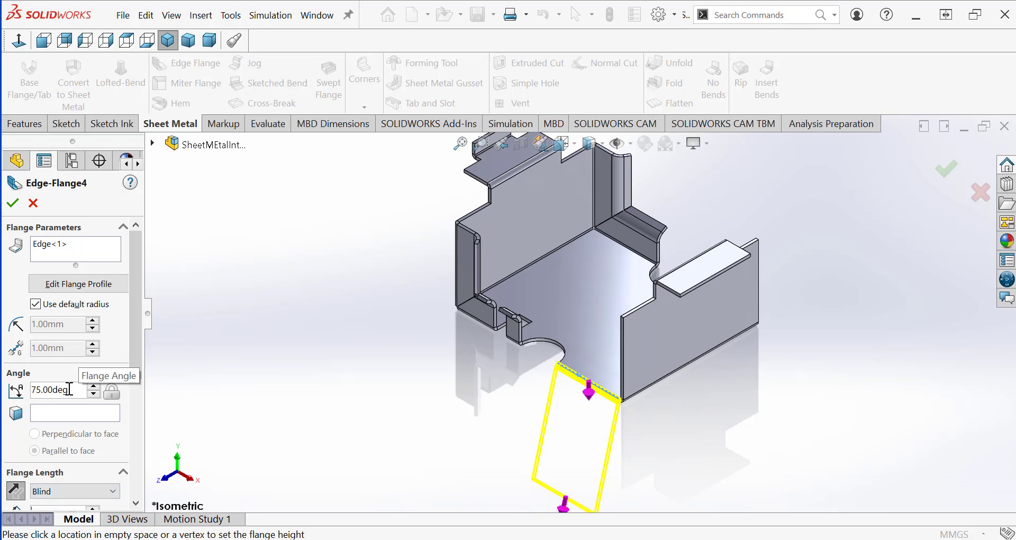
Point the flange upward again, set its length to 85 mm and create it
scroll(45, 437, down, 3)
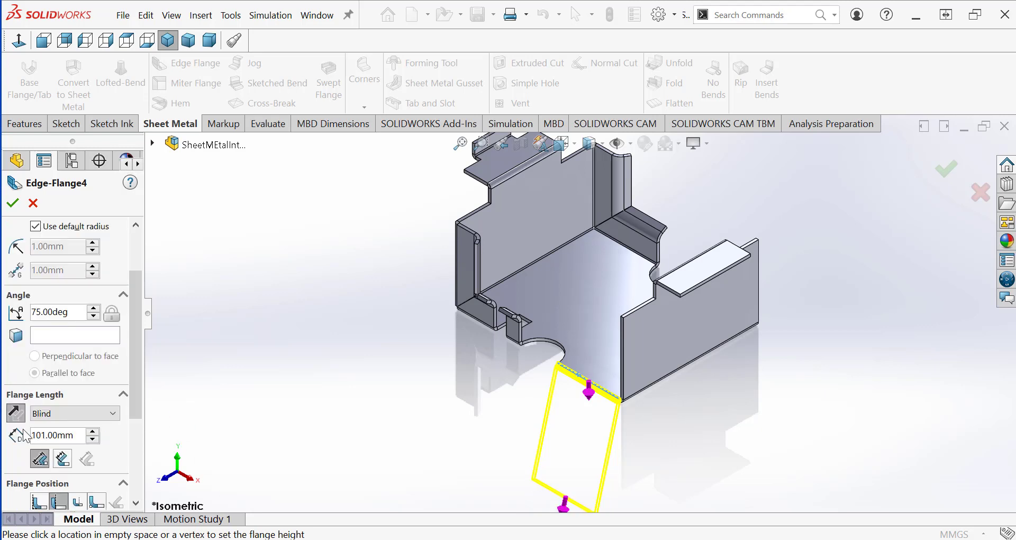
click(13, 414)
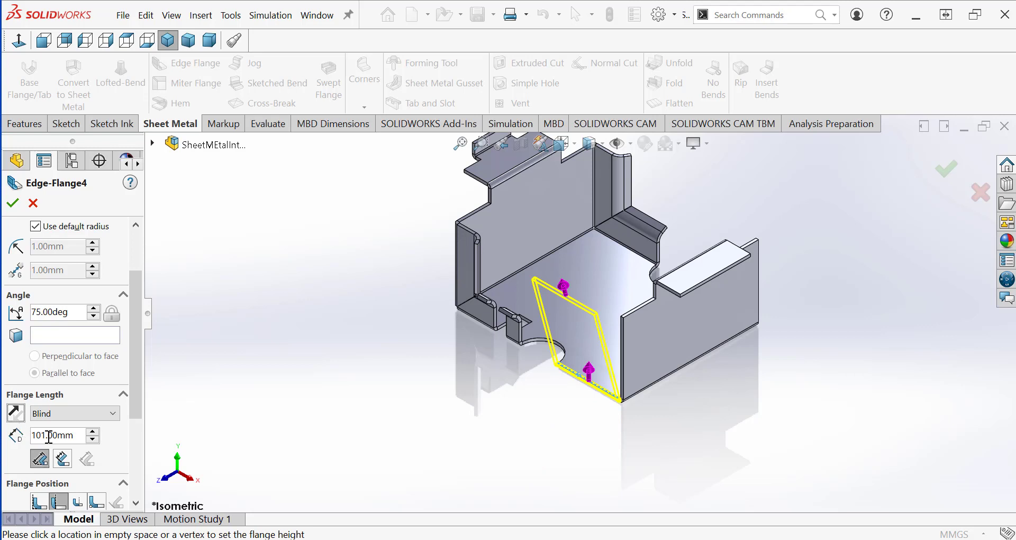
double_click(77, 434)
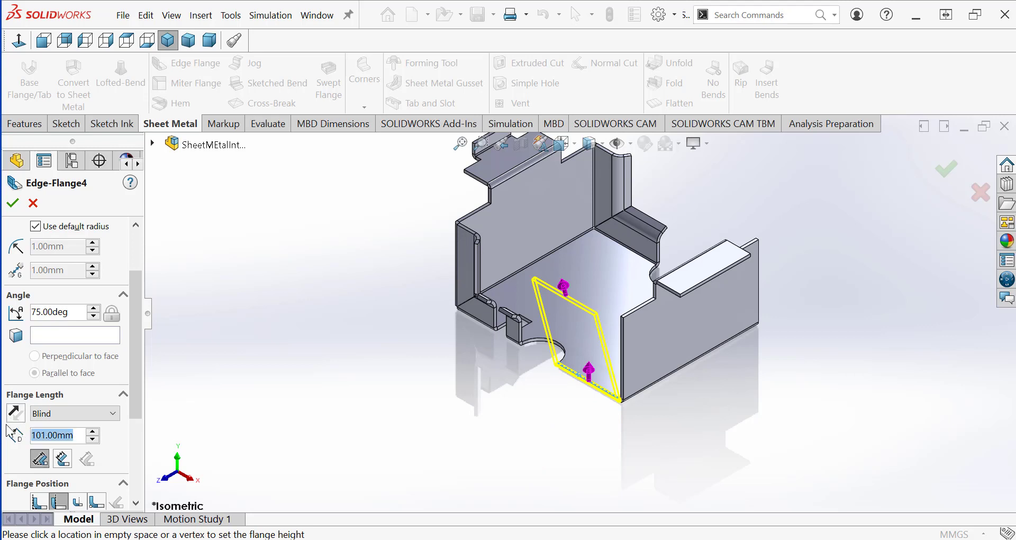
text(85)
key(Return)
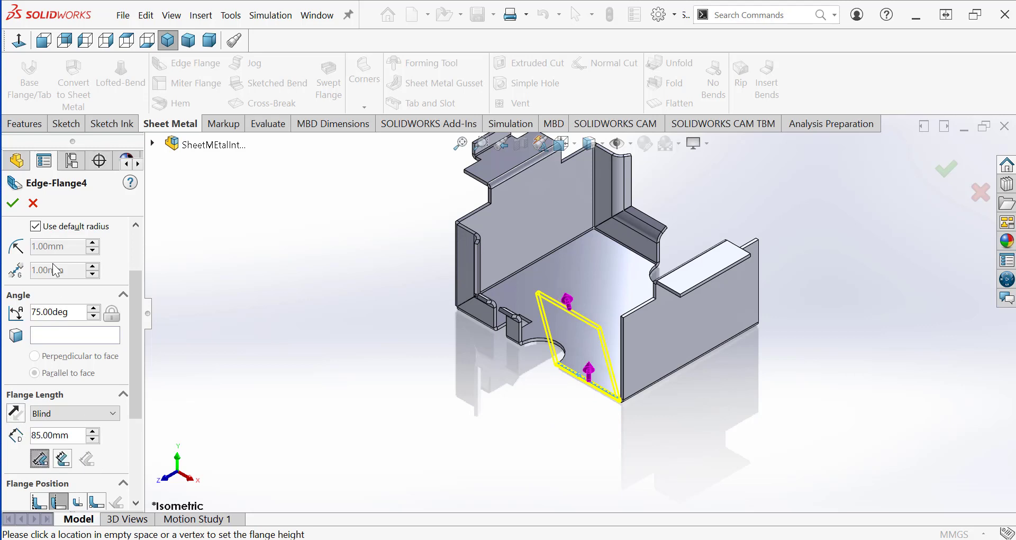
click(12, 203)
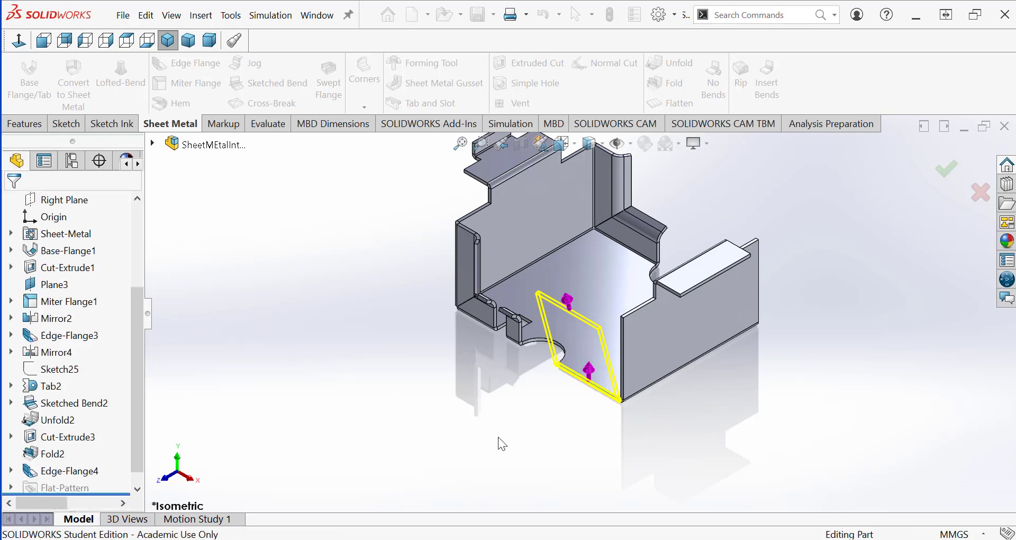
Start a Closed Corner between the angled edge flange and the adjacent side wall, extending the side wall's end face
middle_drag(648, 431, 620, 349)
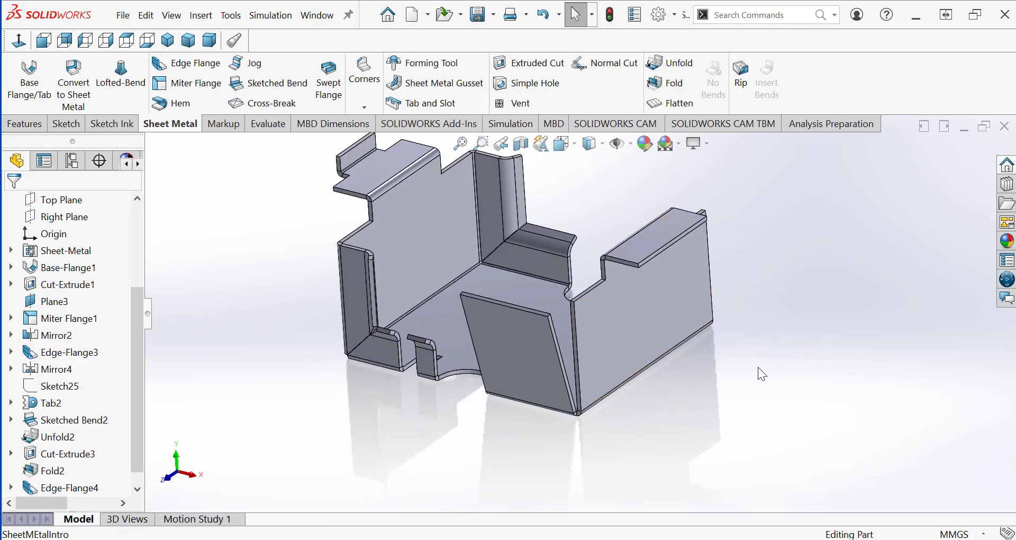
scroll(760, 366, up, 1)
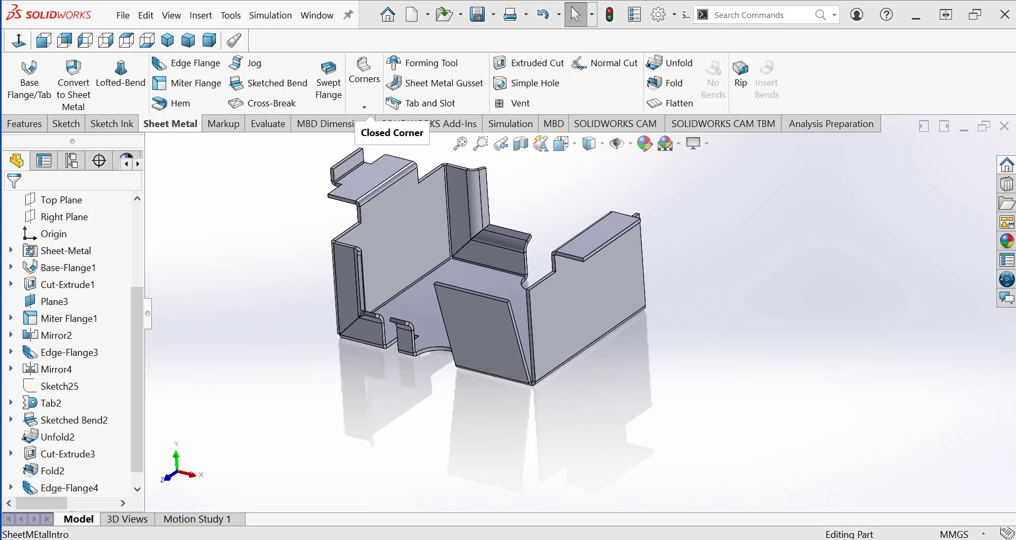
click(364, 106)
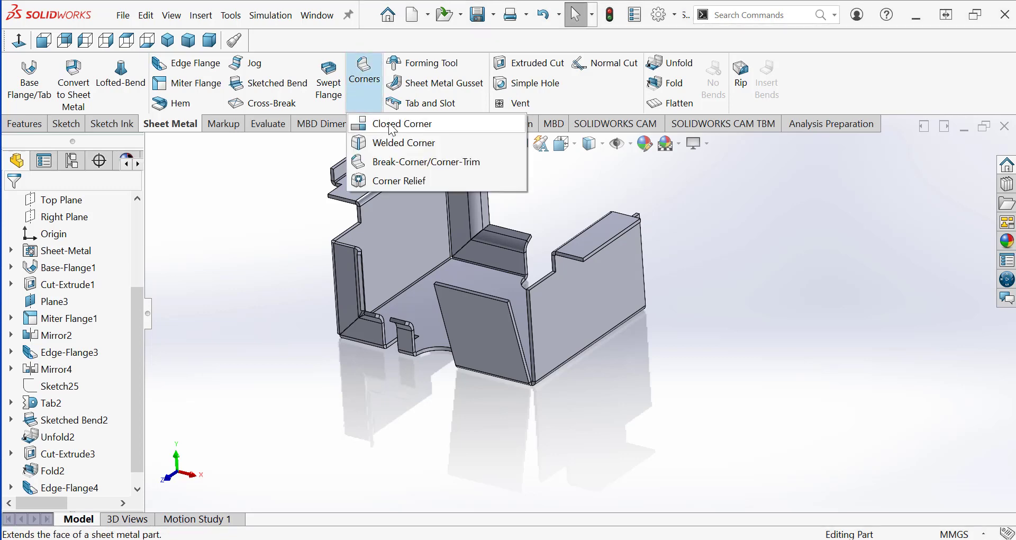
click(393, 123)
scroll(521, 317, down, 5)
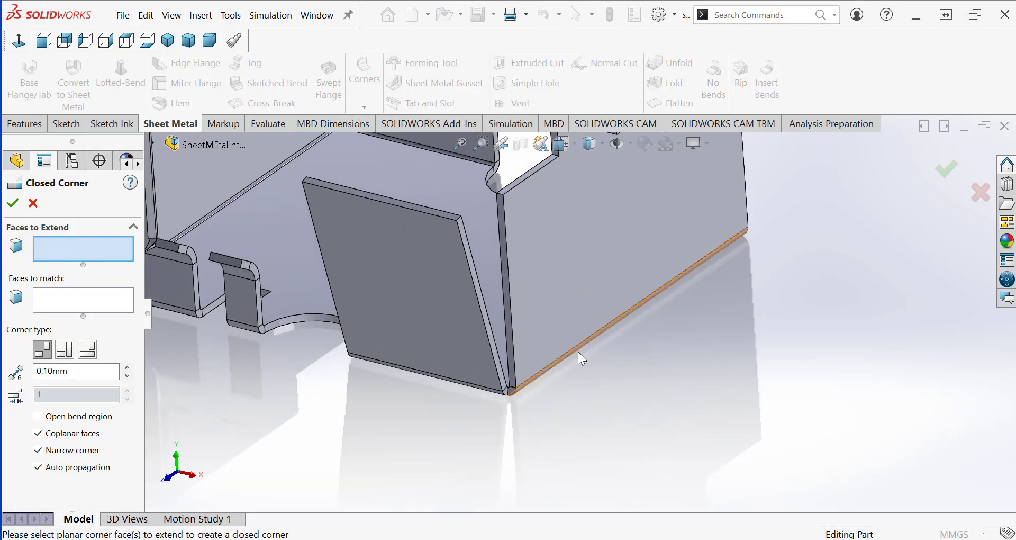
click(504, 272)
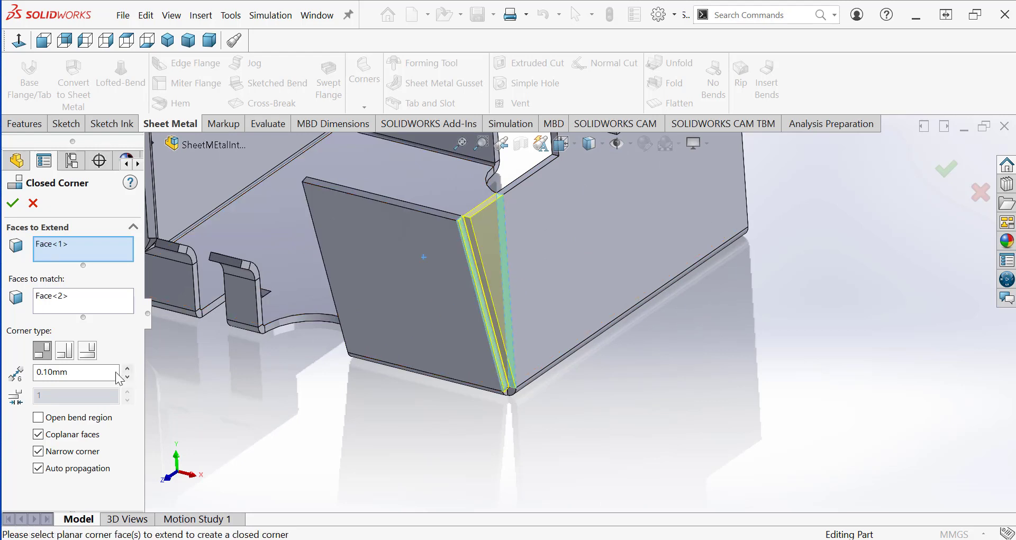
Compare the Overlap and Underlap corner types and create the closed corner as Butt with a 0.10 mm gap
click(64, 352)
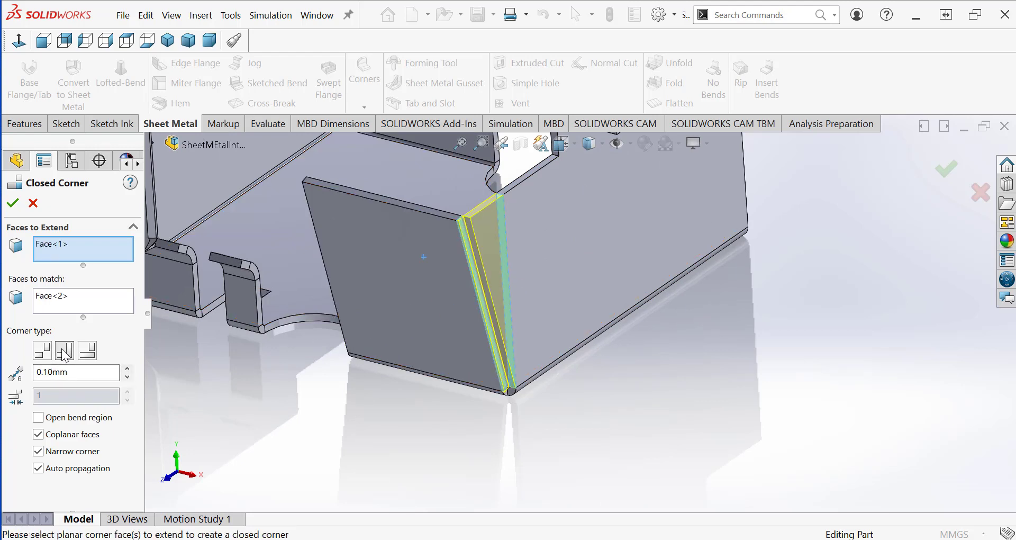
click(90, 355)
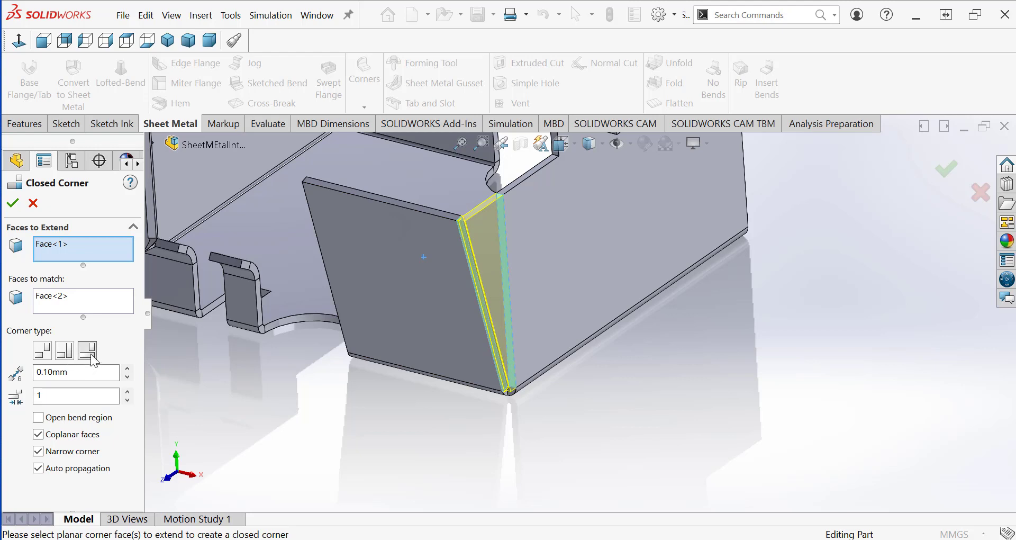
click(42, 352)
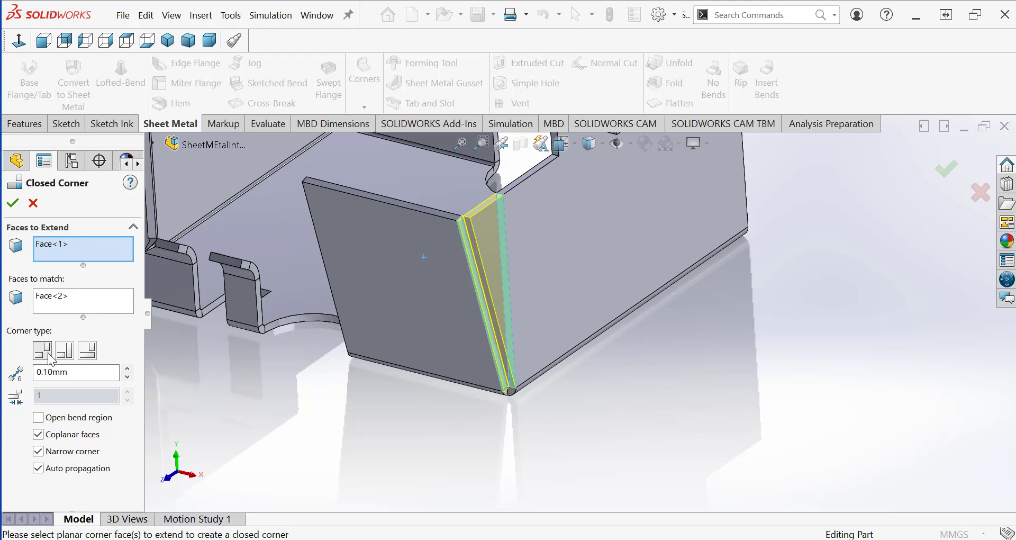
click(13, 203)
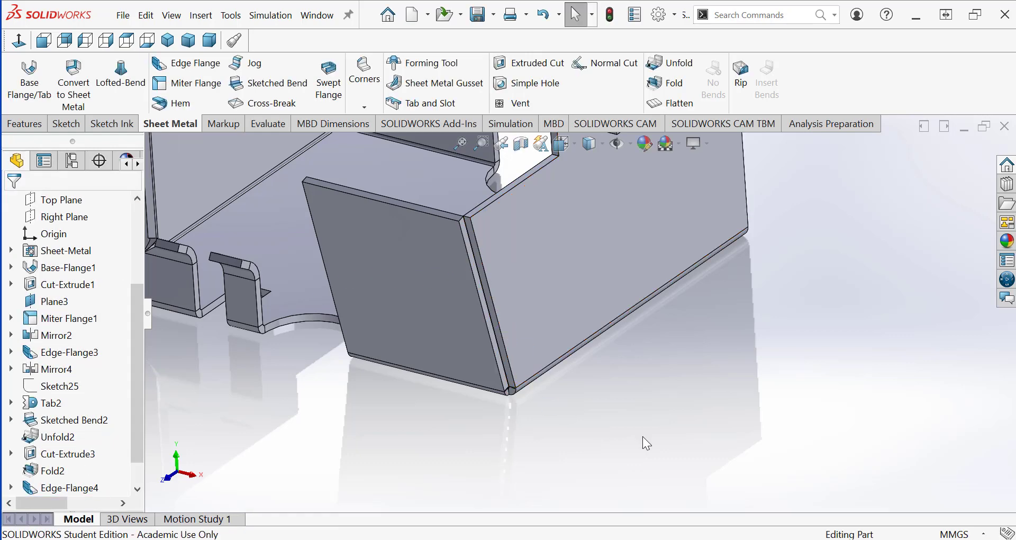
key(ctrl+7)
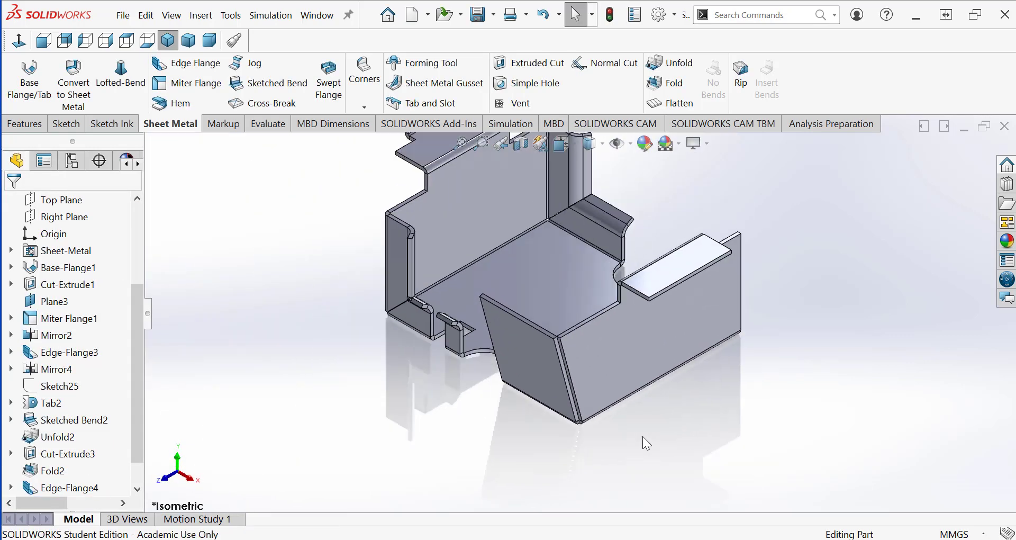
key(f)
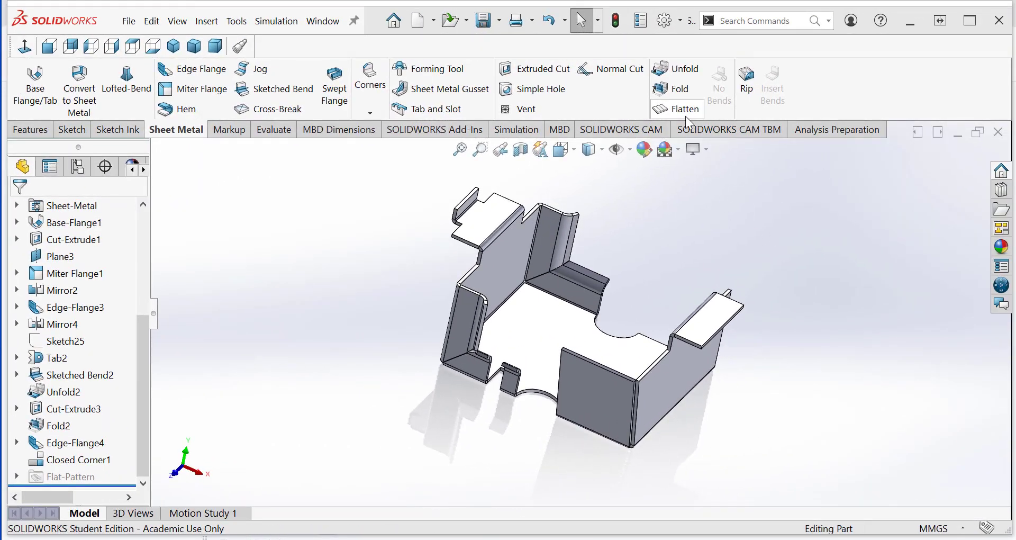
Flatten the sheet metal part to inspect its complete flat pattern and return it to the folded state
click(684, 113)
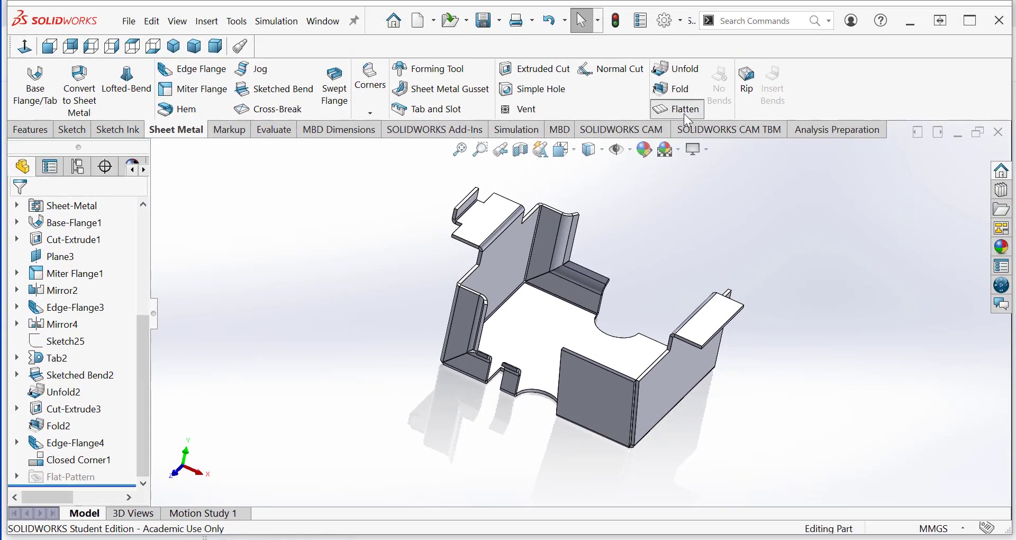
middle_drag(652, 245, 657, 171)
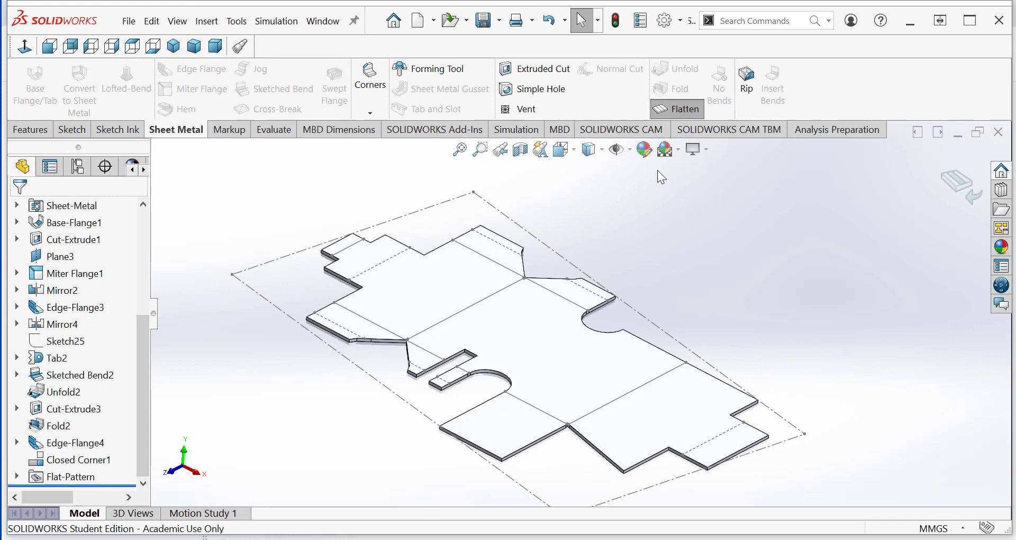
click(680, 109)
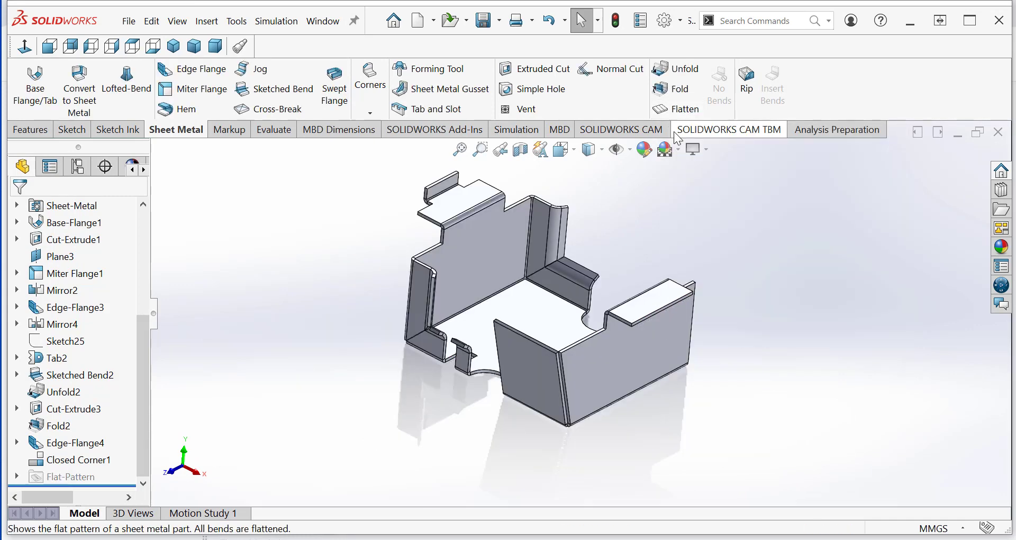
click(460, 150)
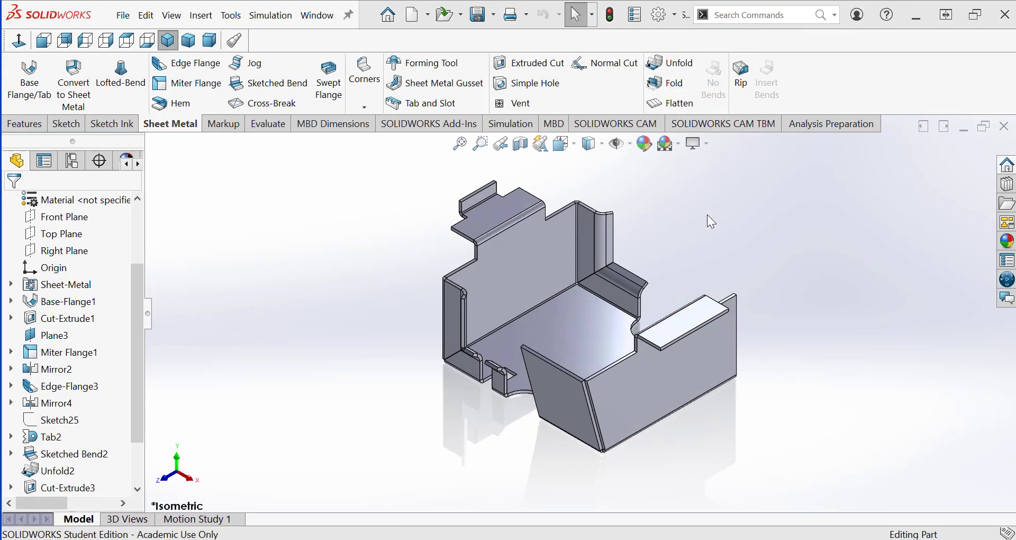
Try the Removed tangent edges setting for drawing display style and set it back to Visible
click(658, 15)
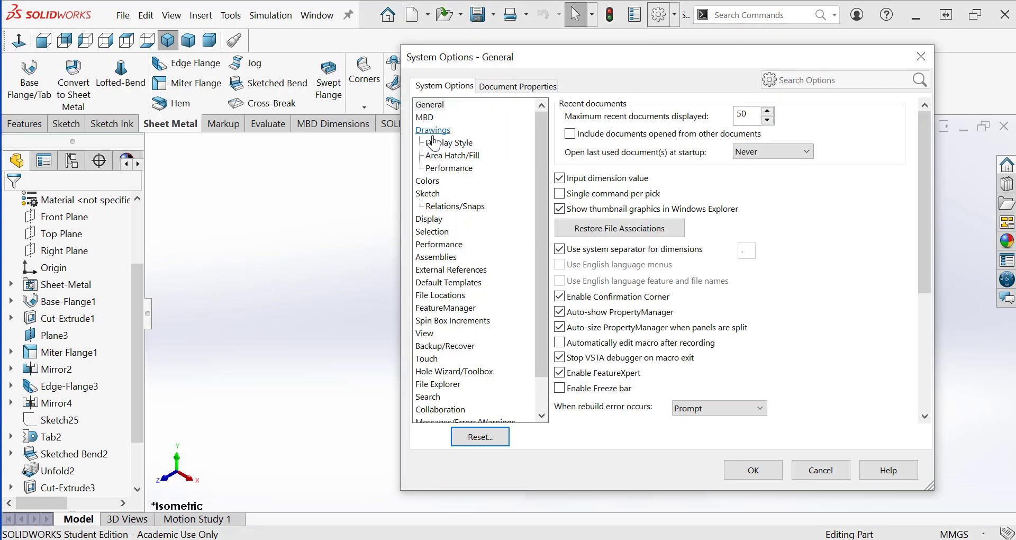
click(437, 145)
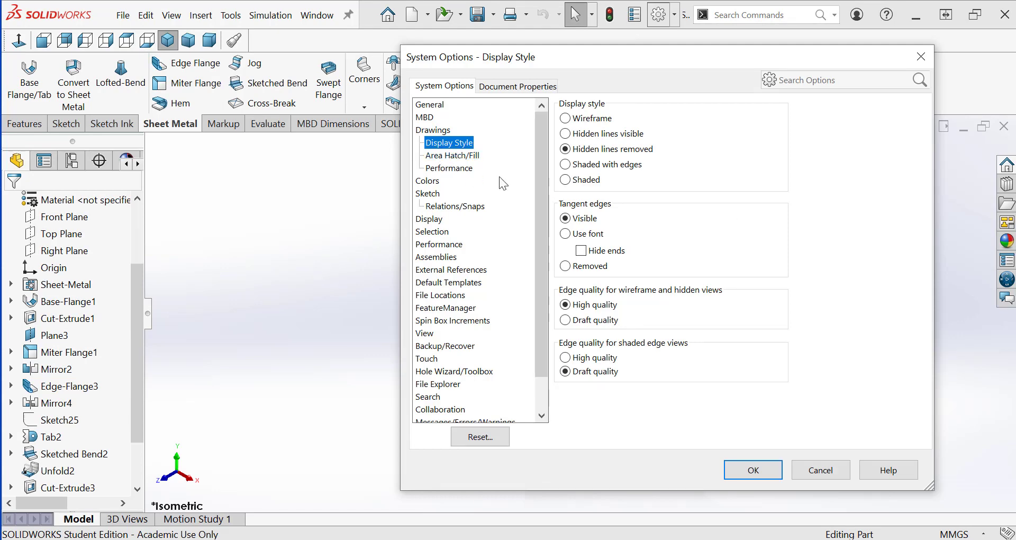
click(565, 266)
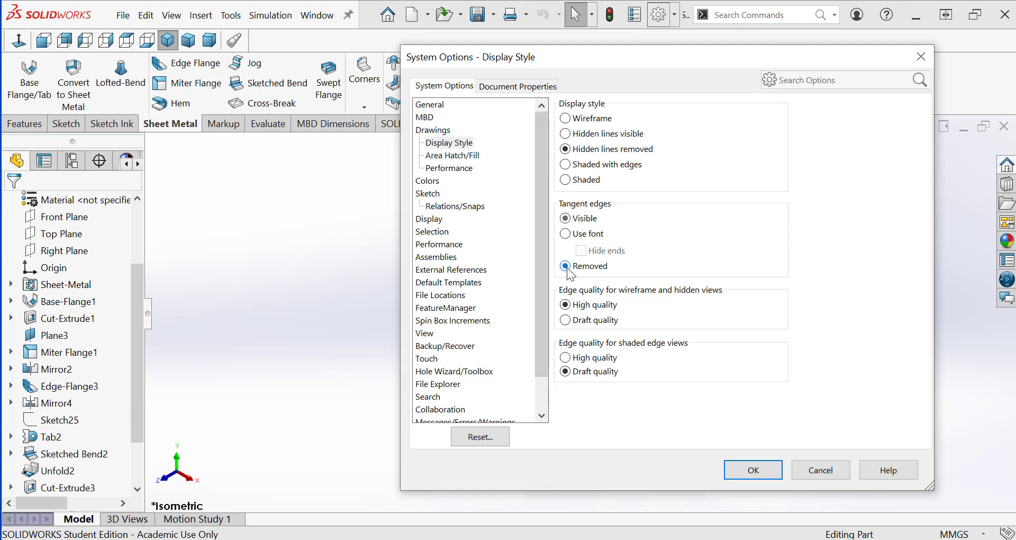
click(566, 219)
click(761, 477)
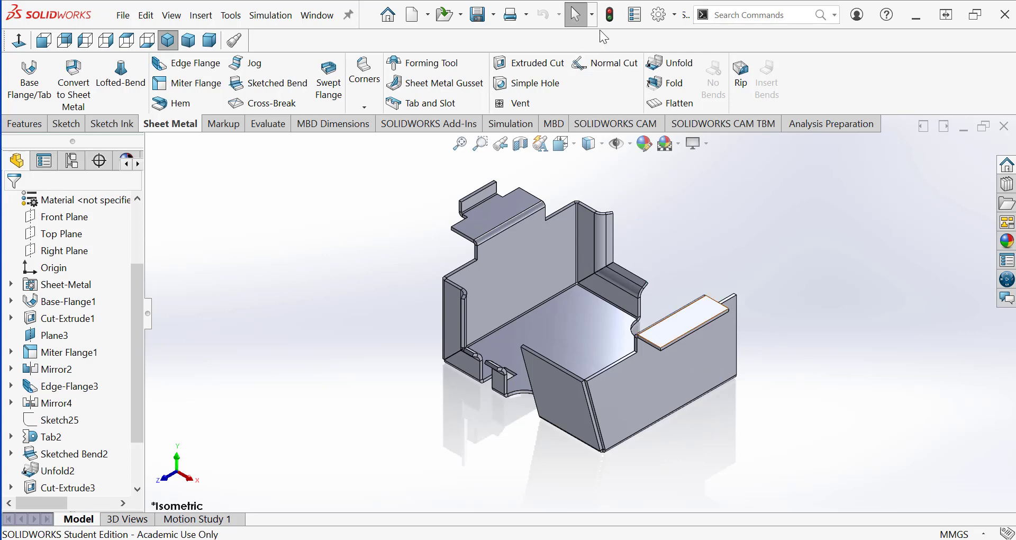
Make a drawing from the part and place its isometric view in the upper-right area of the sheet
click(591, 14)
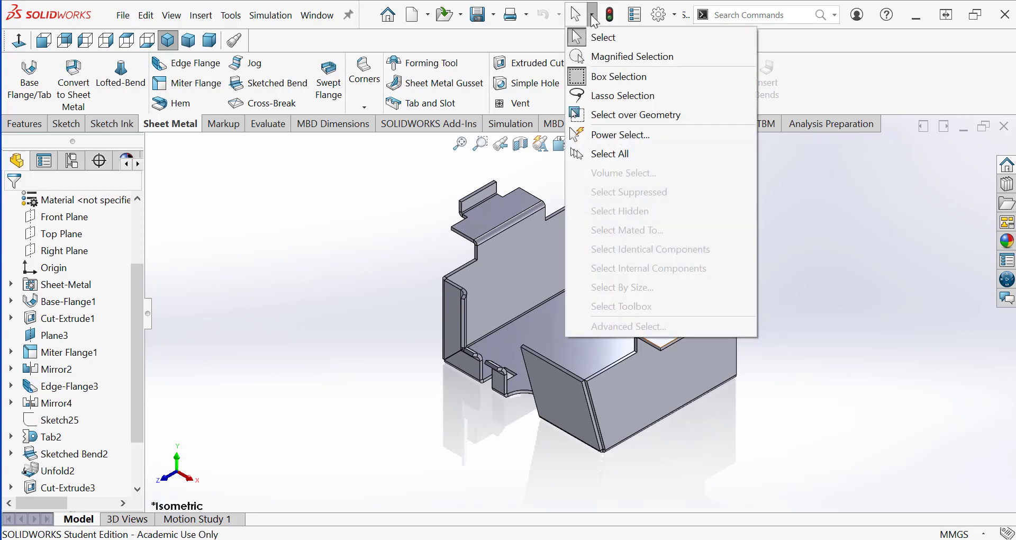
click(386, 209)
click(426, 16)
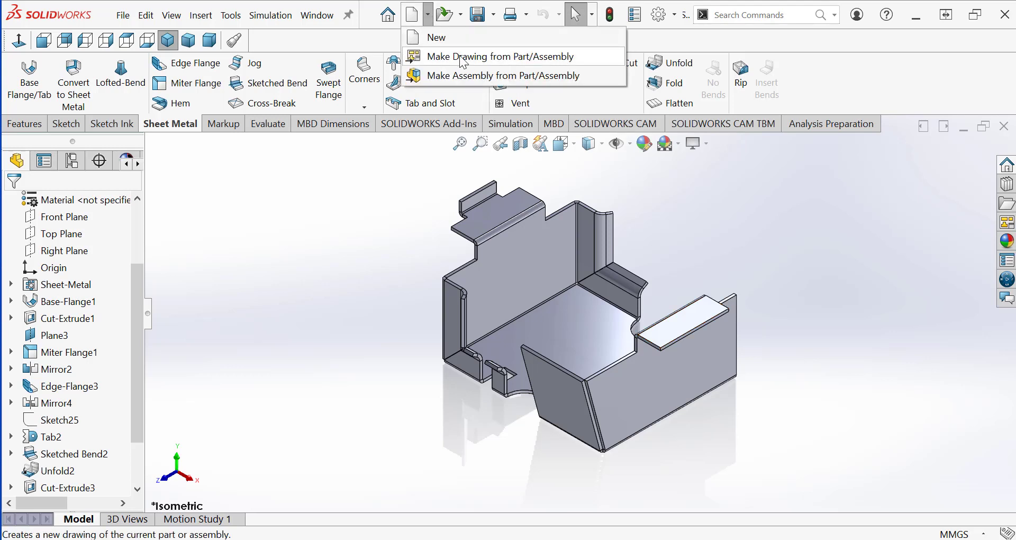
click(480, 64)
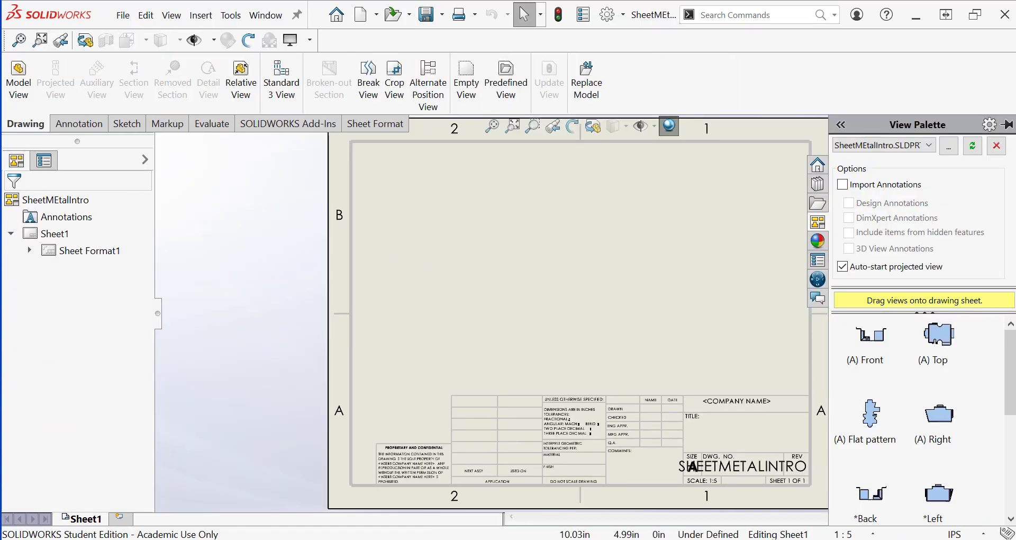
drag(1013, 374, 1013, 454)
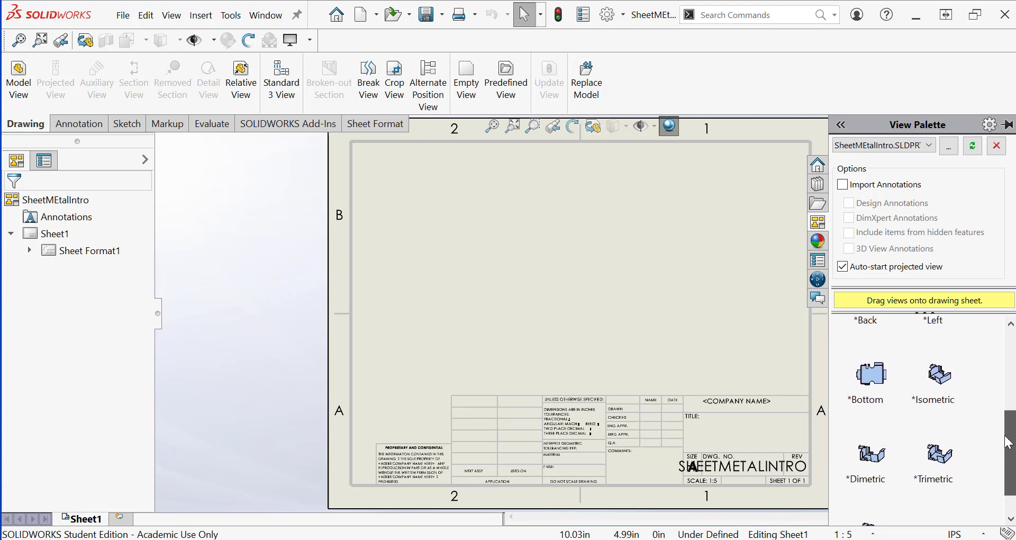
mouse_move(939, 375)
mouse_down()
mouse_move(799, 312)
mouse_move(708, 231)
mouse_up()
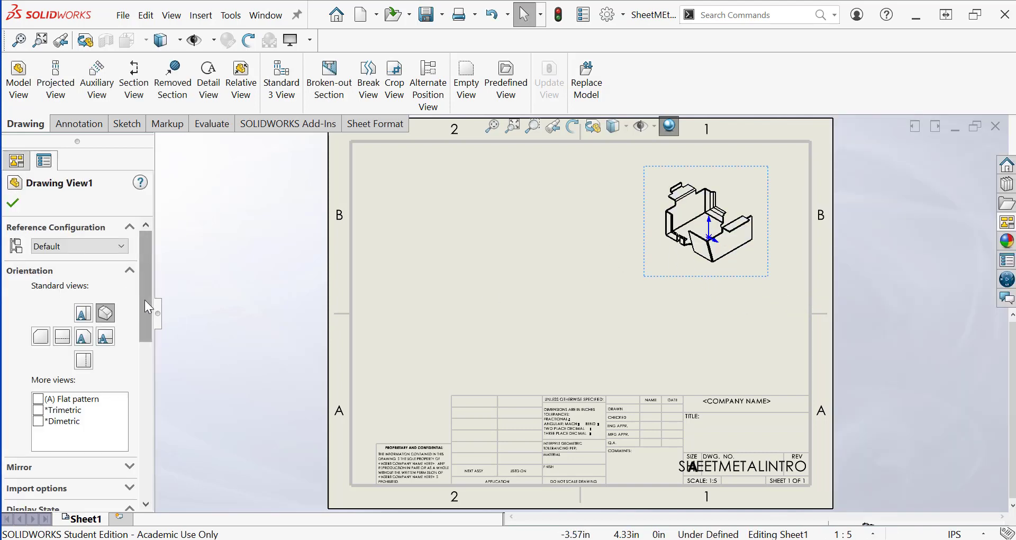
Set the isometric drawing view to a custom scale of 1:3
drag(145, 300, 148, 417)
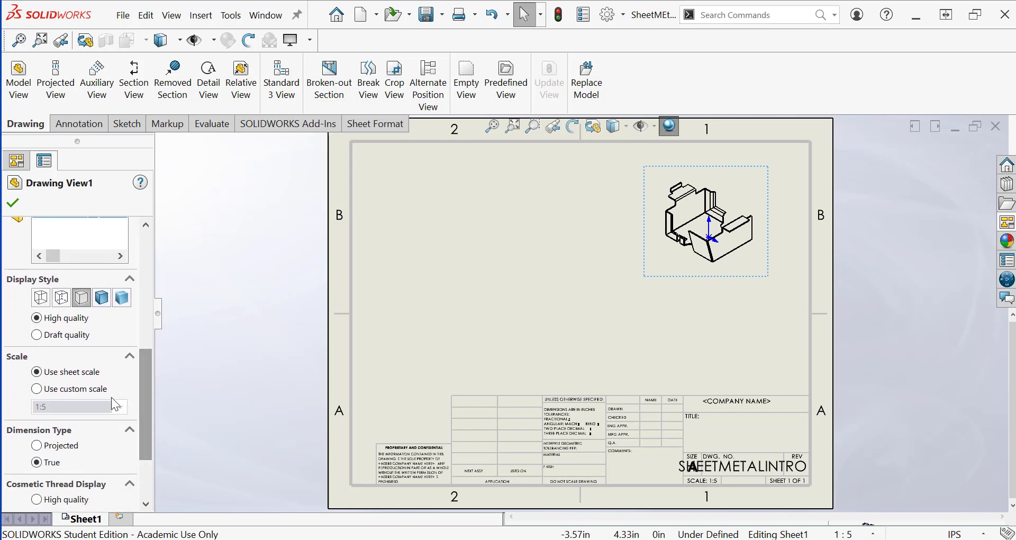
click(36, 389)
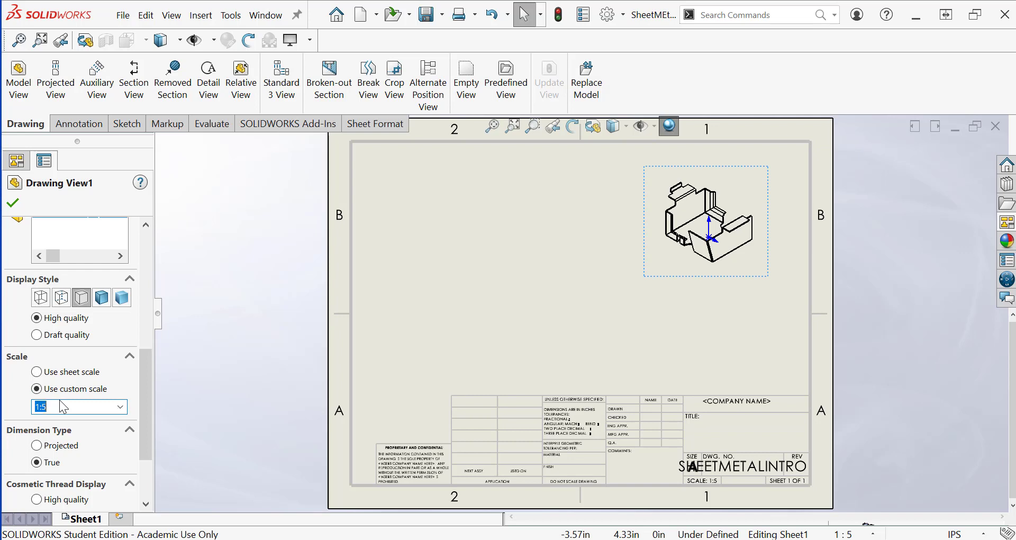
text(1:3)
key(Return)
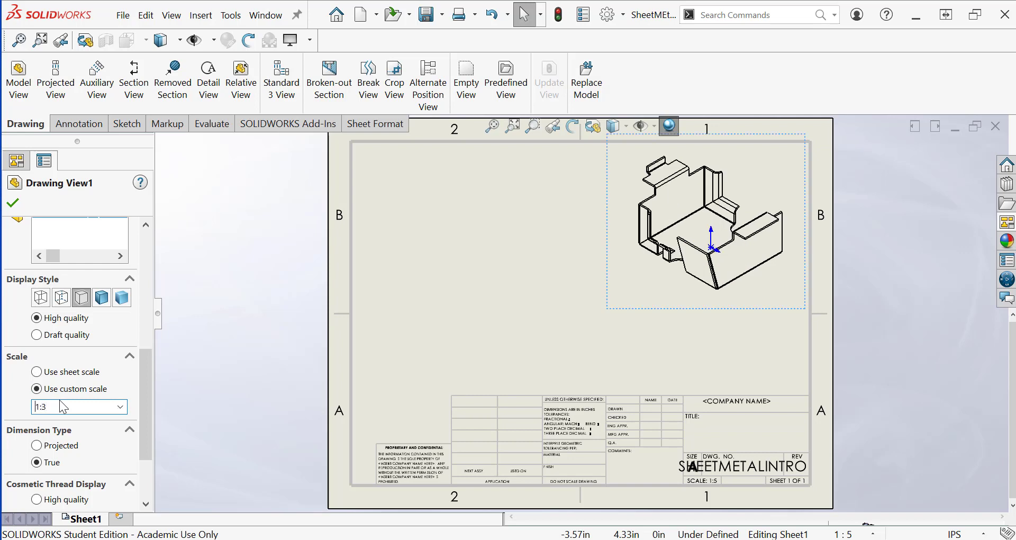
Display the isometric view as Shaded With Edges and move it slightly closer to the sheet's upper-right corner
click(101, 298)
click(490, 296)
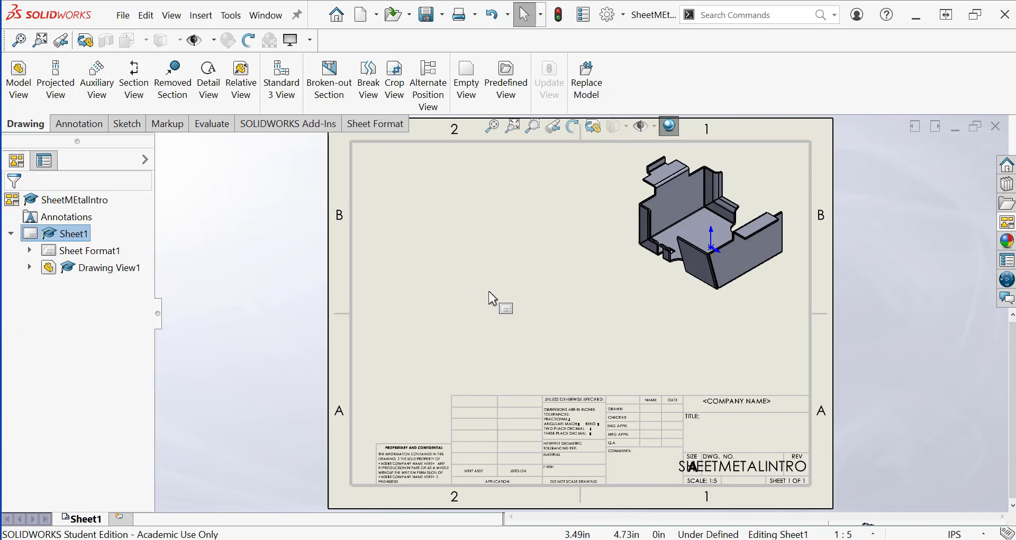
click(693, 260)
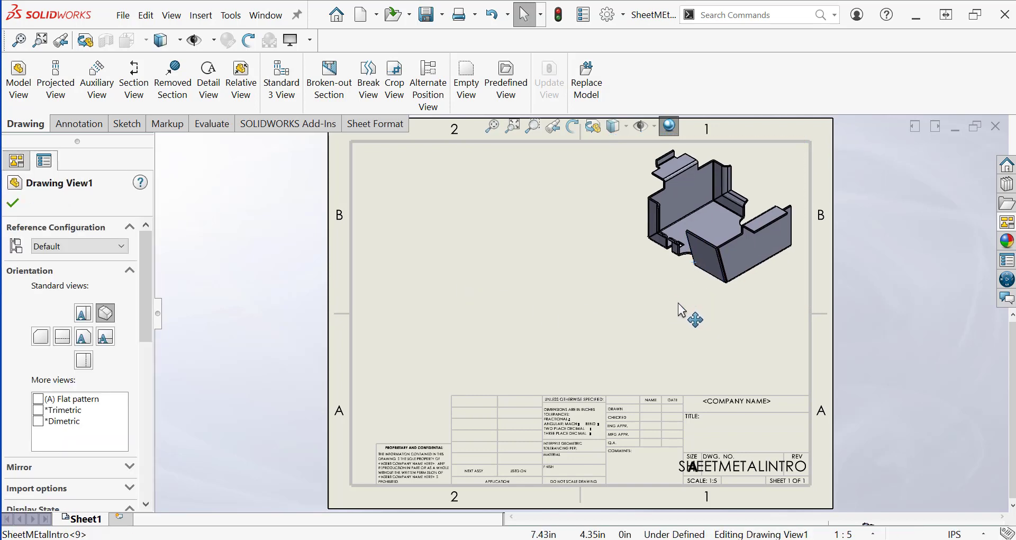
click(554, 322)
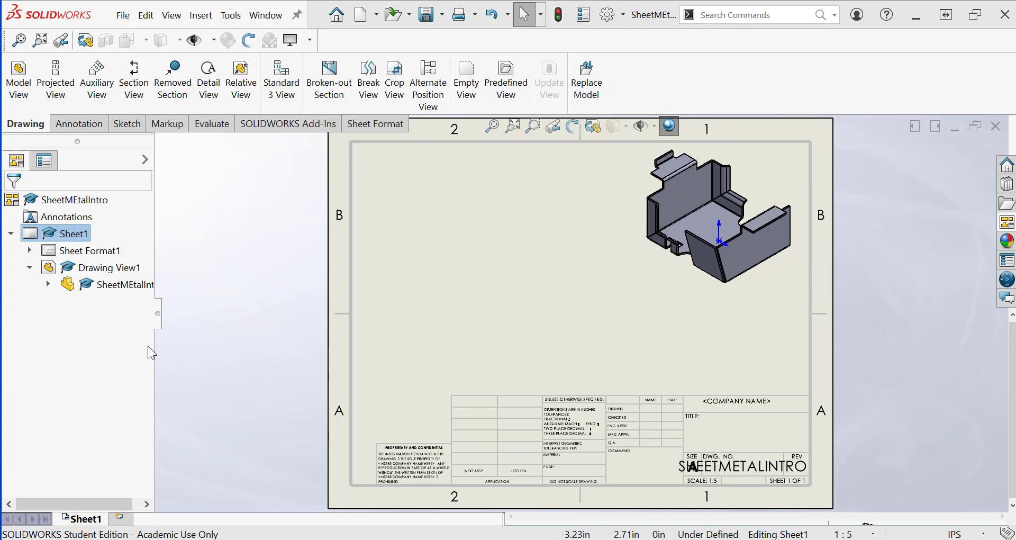
Start a model view of the part using the Flat pattern orientation, rotated 90 degrees
click(23, 85)
click(144, 202)
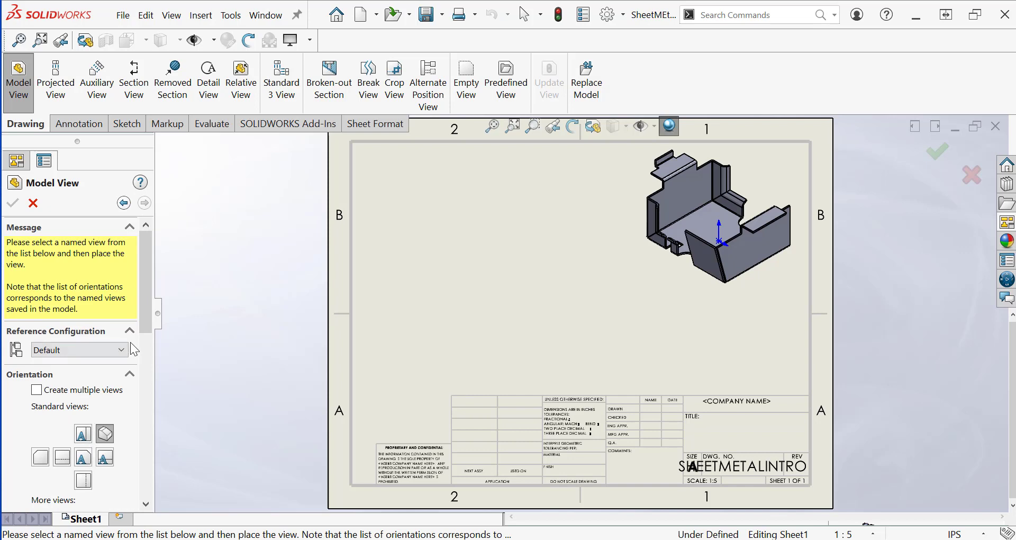
scroll(145, 317, down, 5)
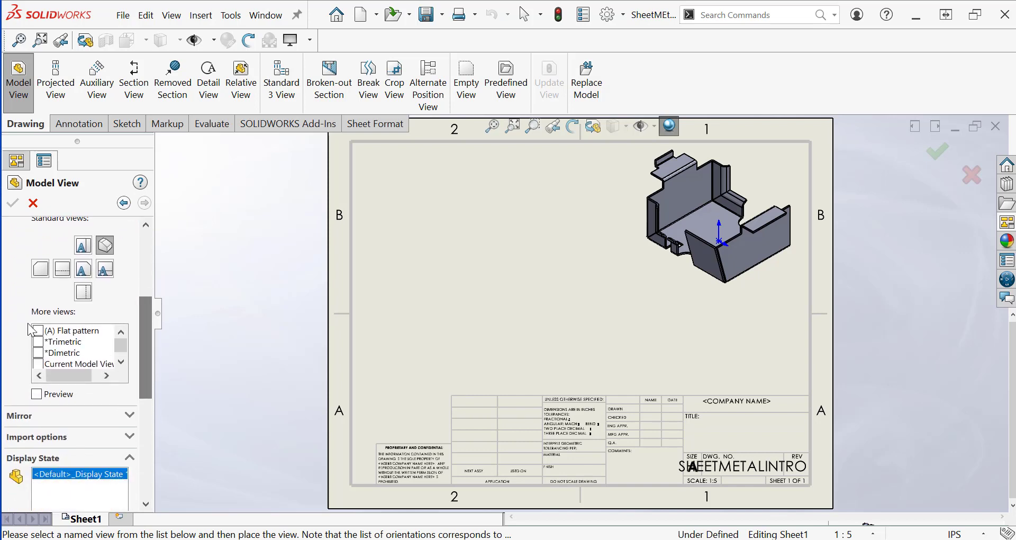
click(58, 331)
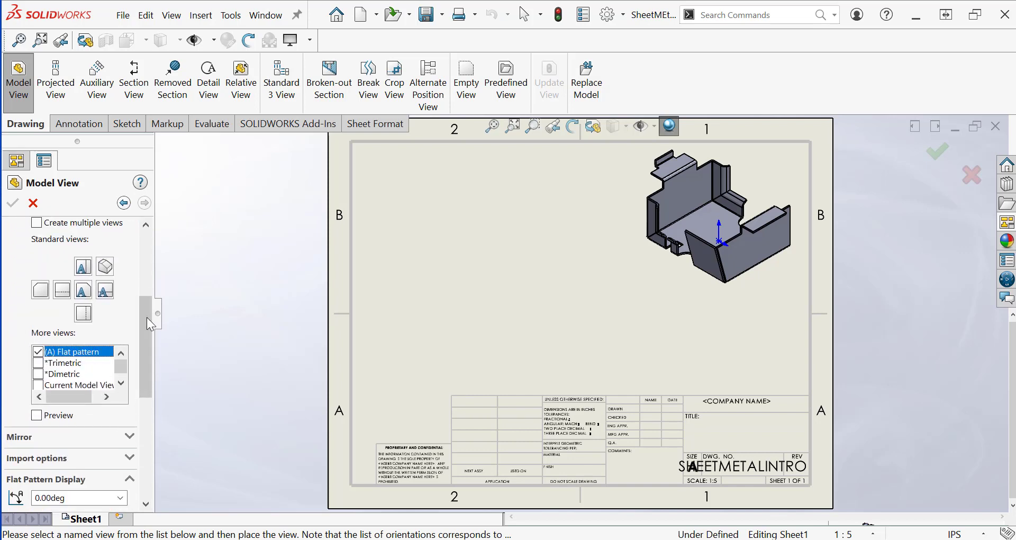
scroll(150, 317, down, 3)
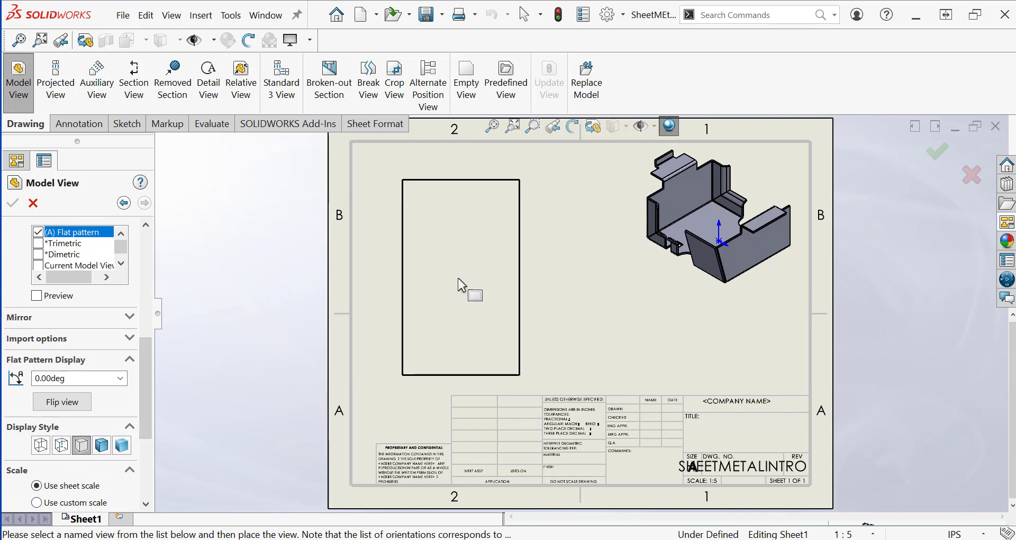
click(122, 380)
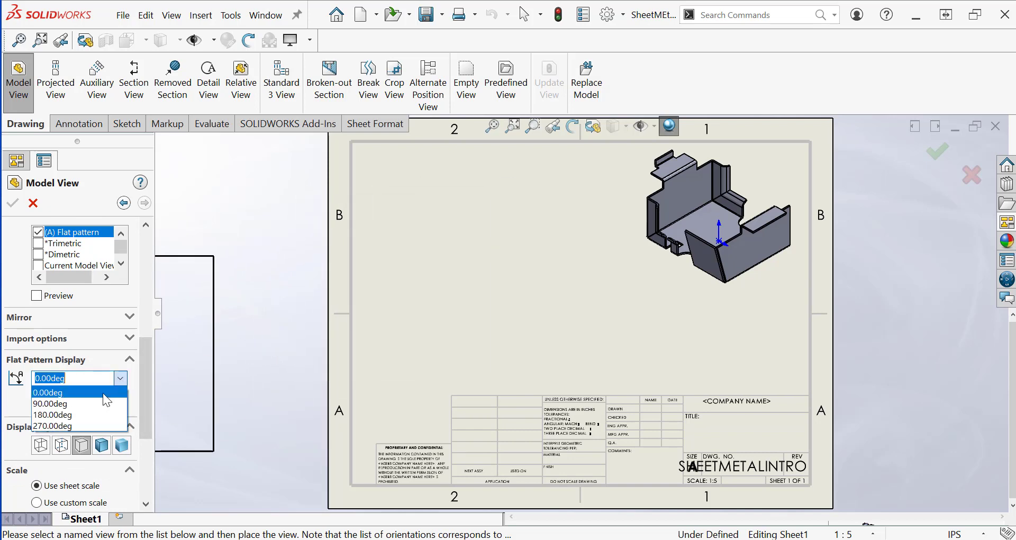
click(87, 404)
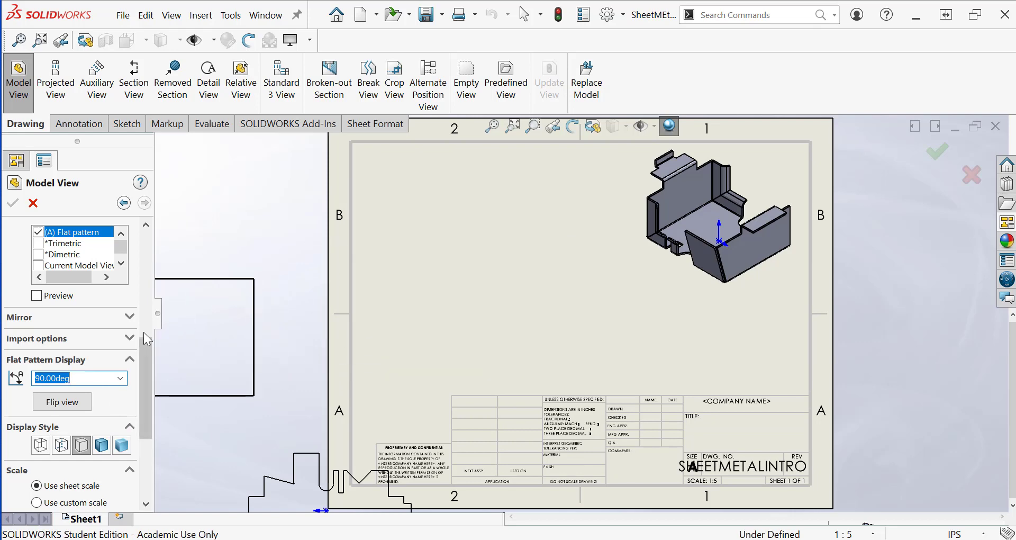
Give the flat pattern view a custom scale of 1:3 and place it beside the isometric view, above the title block
scroll(144, 330, up, 5)
drag(143, 369, 150, 458)
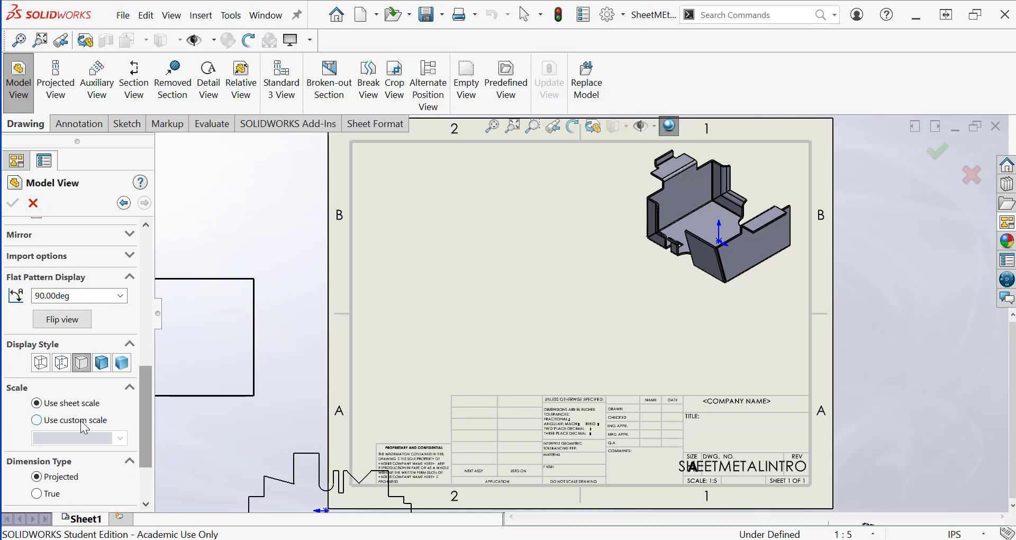
click(81, 420)
click(80, 441)
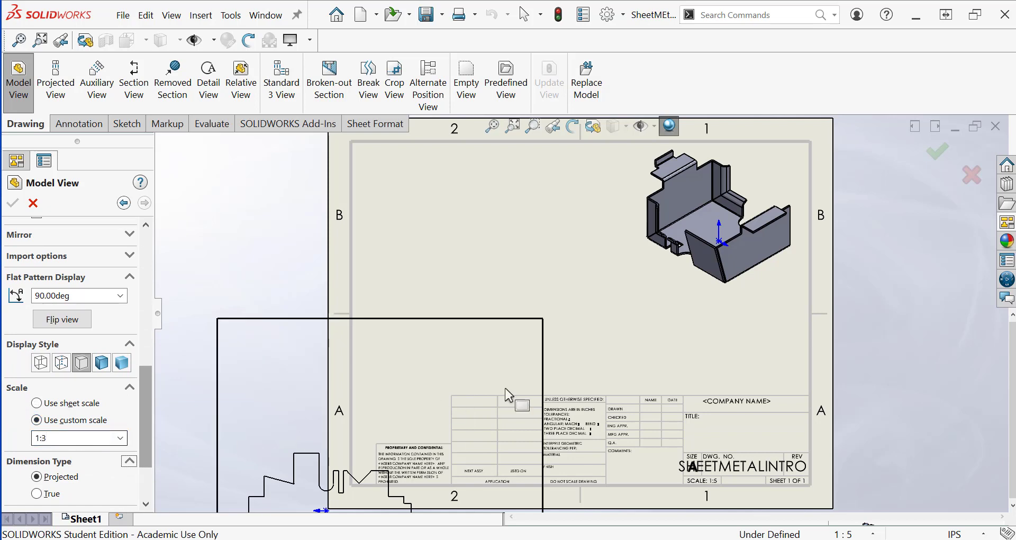
click(519, 295)
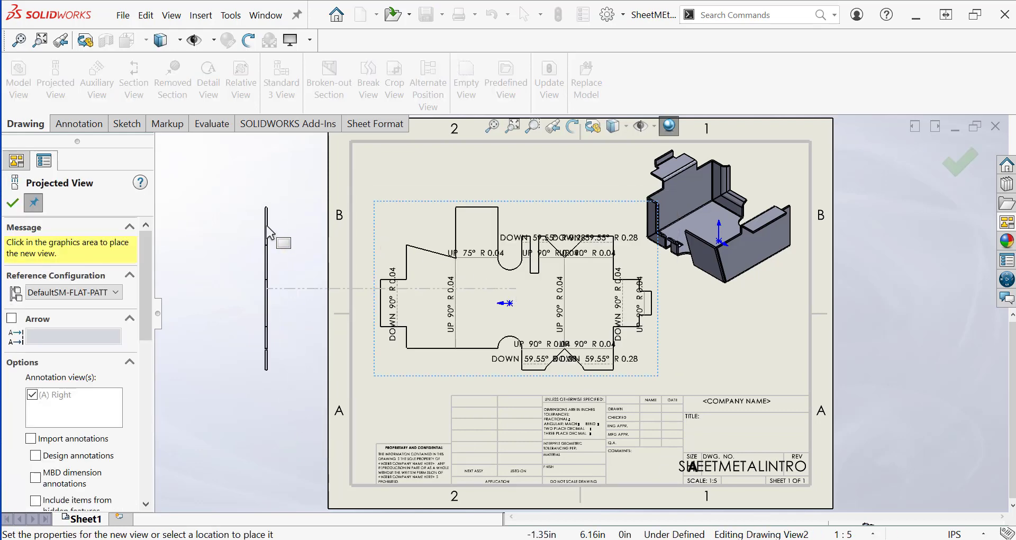
click(19, 198)
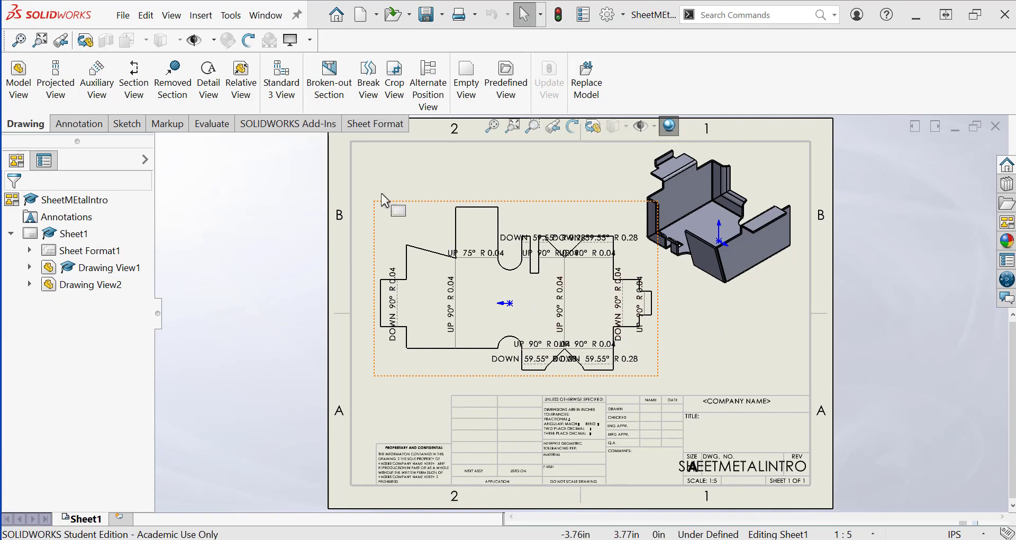
Select all bend notes in the flat pattern view and make their text smaller with a custom font instead of the document font
drag(365, 185, 693, 406)
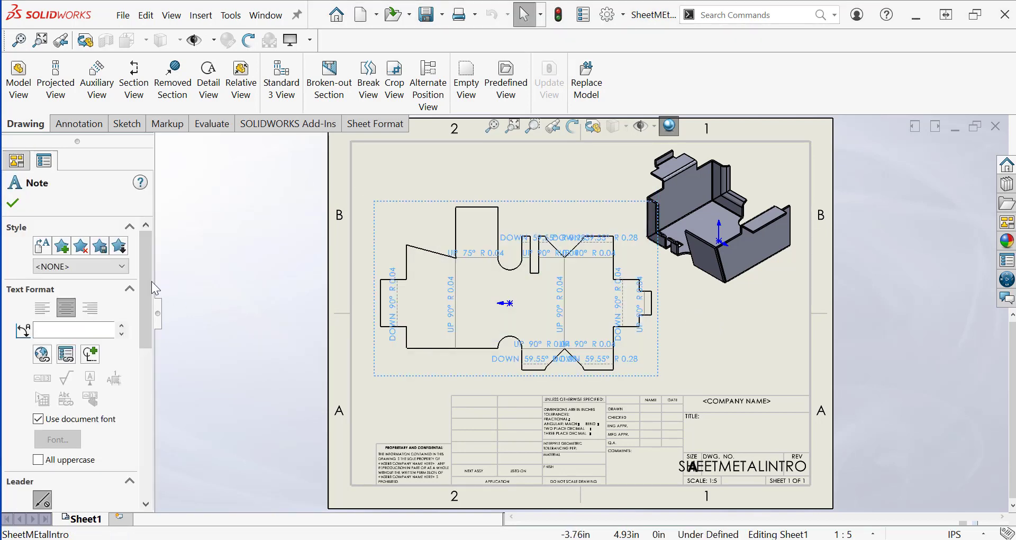
drag(146, 284, 144, 328)
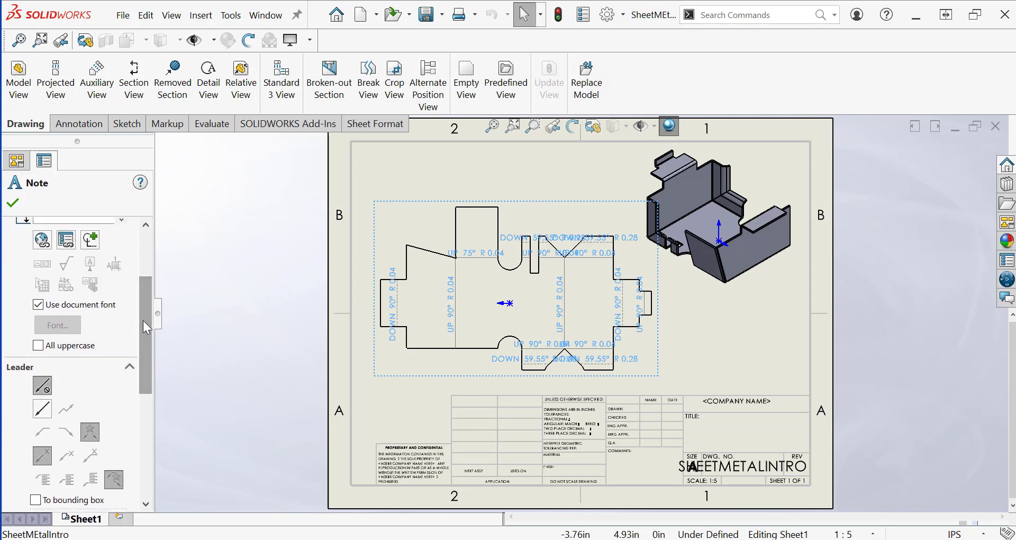
scroll(146, 327, up, 4)
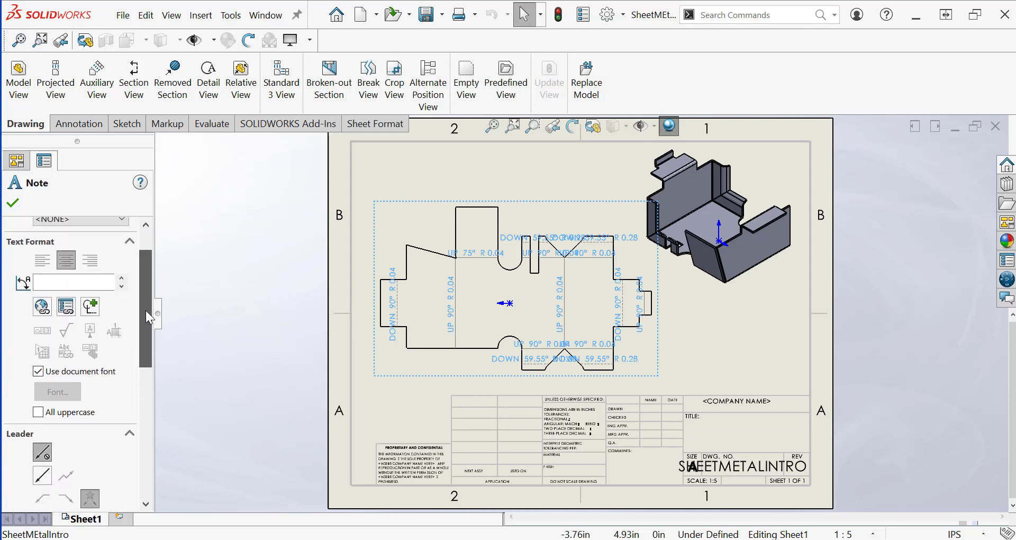
key(Escape)
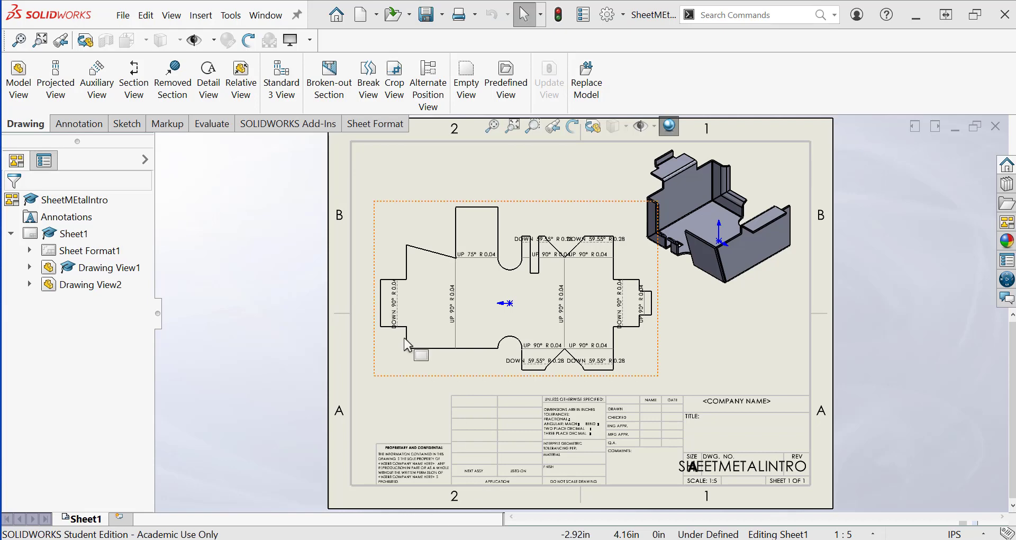
Hide the duplicate DOWN 59.55° and UP 90° bend notes on the two rightmost tabs above and below the flat pattern's body
scroll(608, 318, up, 3)
scroll(613, 336, down, 5)
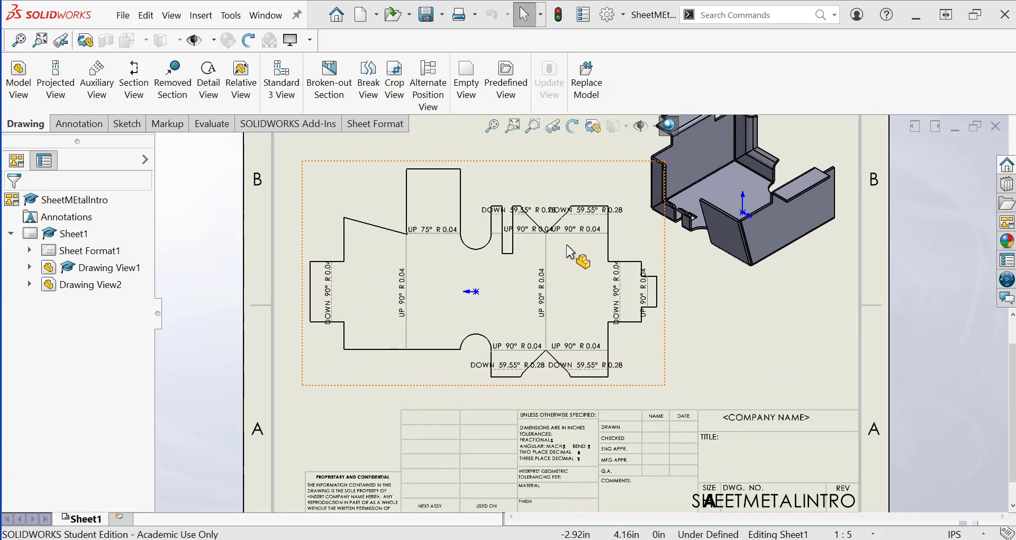
click(598, 211)
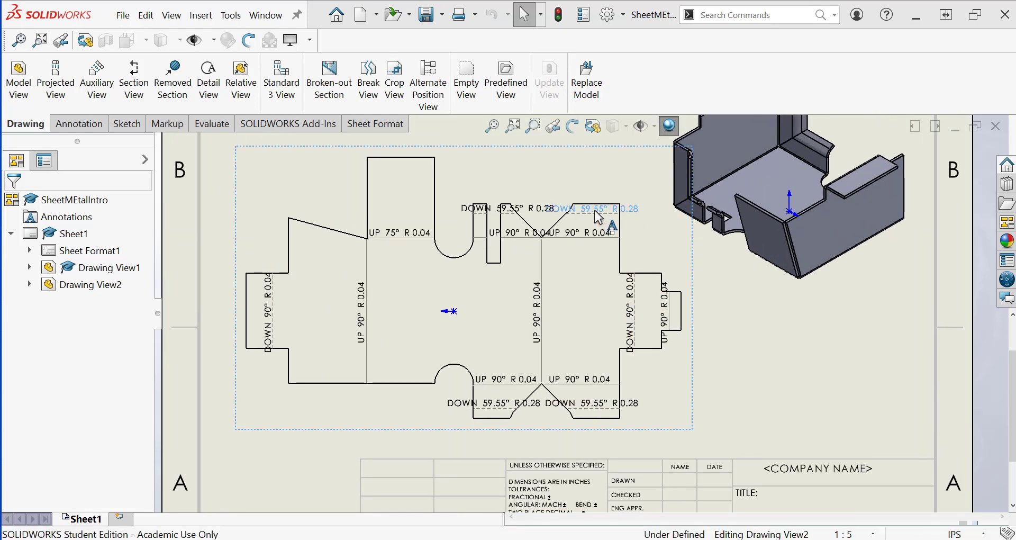
ctrl+click(587, 382)
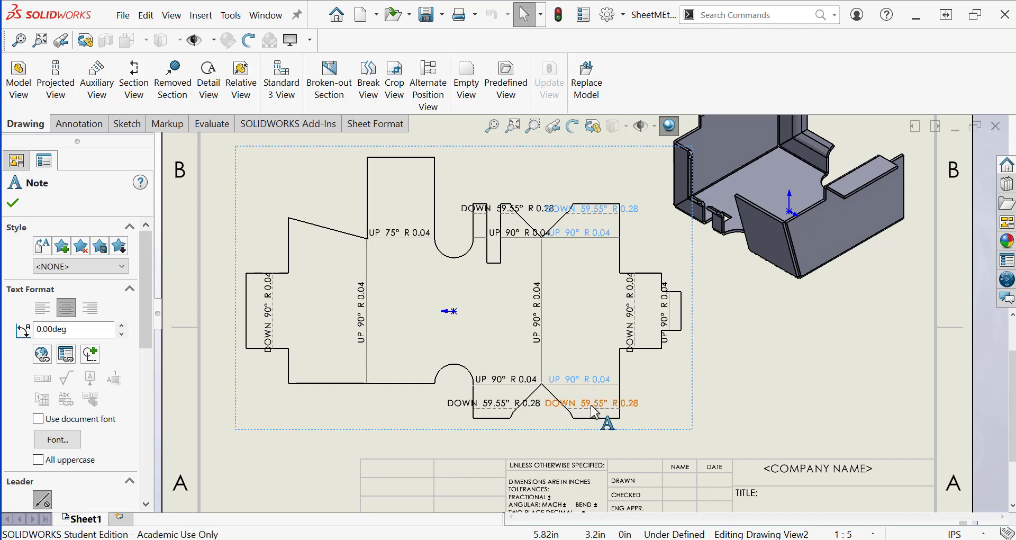
right_click(595, 413)
click(624, 374)
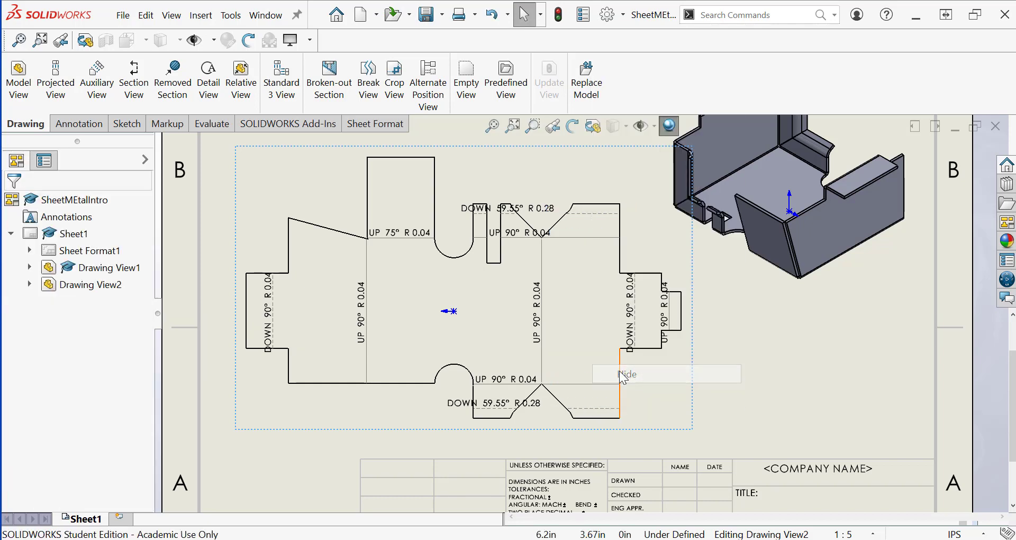
Move the remaining DOWN 59.55° and UP 90° horizontal bend notes off their bend lines into clear space
click(541, 206)
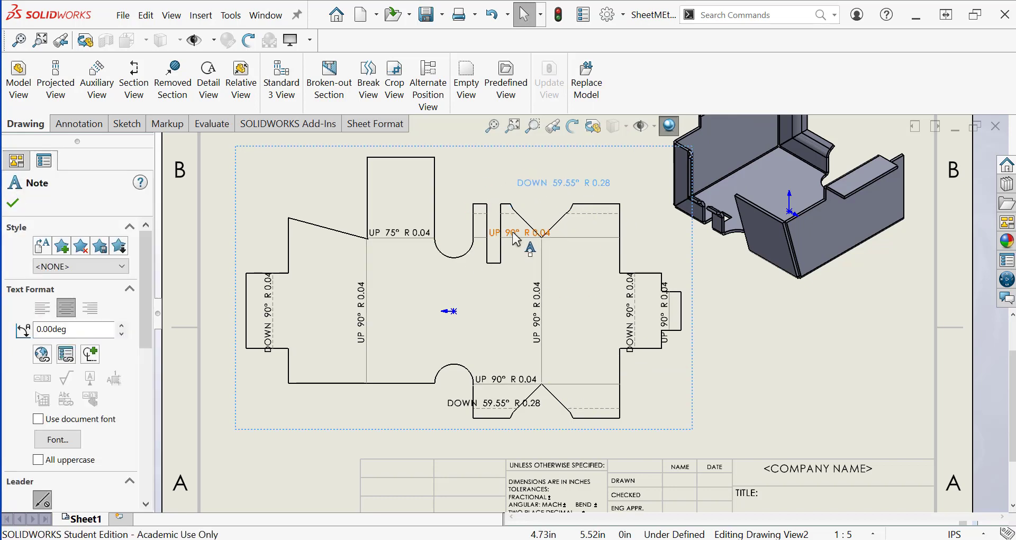
drag(526, 238, 569, 252)
drag(508, 383, 419, 407)
Add a straight leader to the upper DOWN 59.55° note and move the note up and to the left
click(548, 188)
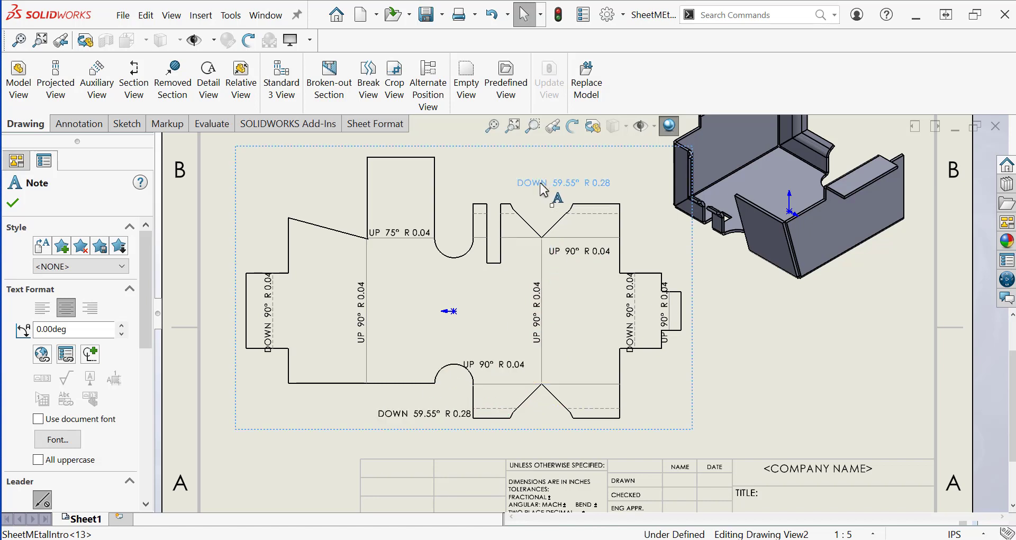
drag(145, 310, 150, 384)
click(48, 326)
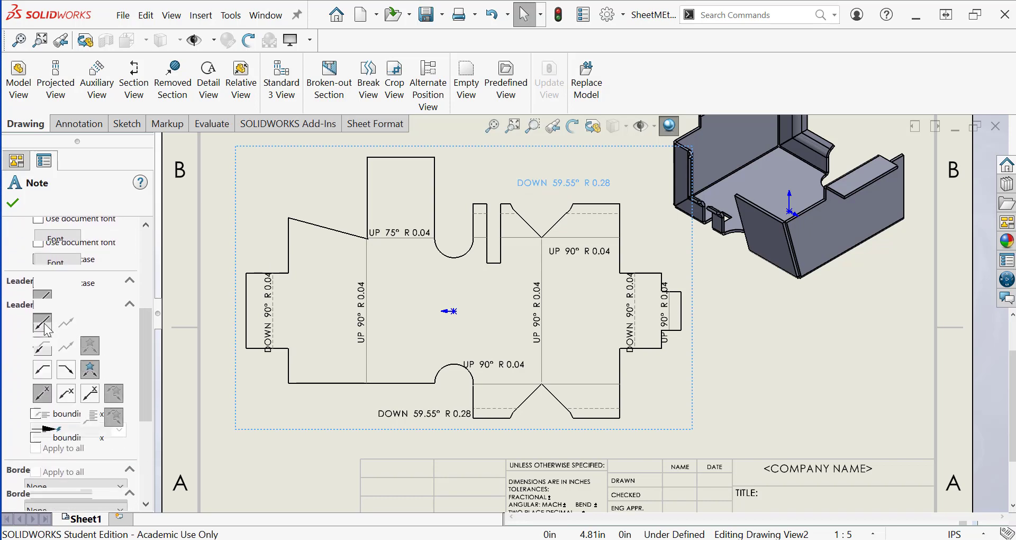
drag(531, 182, 503, 167)
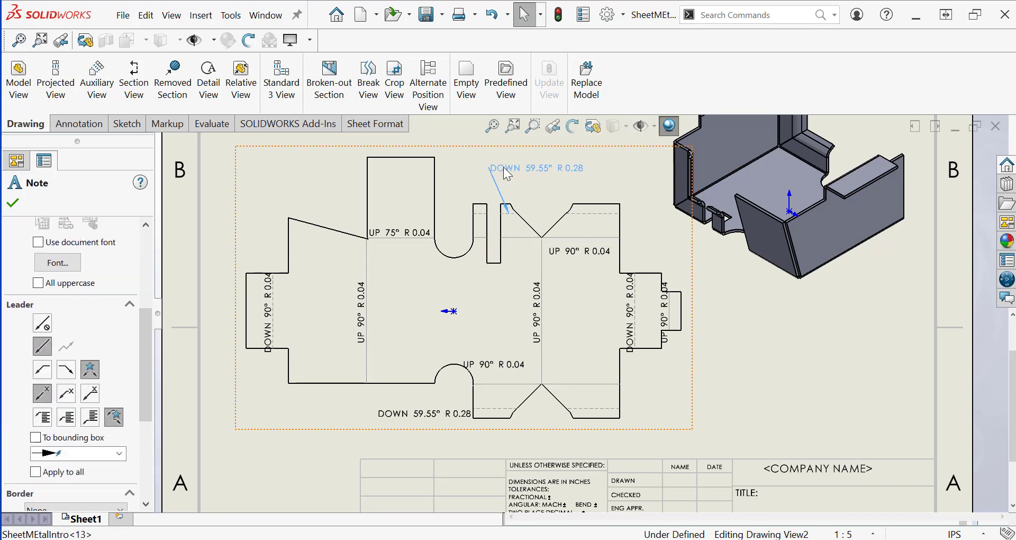
Add straight leaders to the upper and lower horizontal UP 90° notes and move the lower note to the right
click(550, 254)
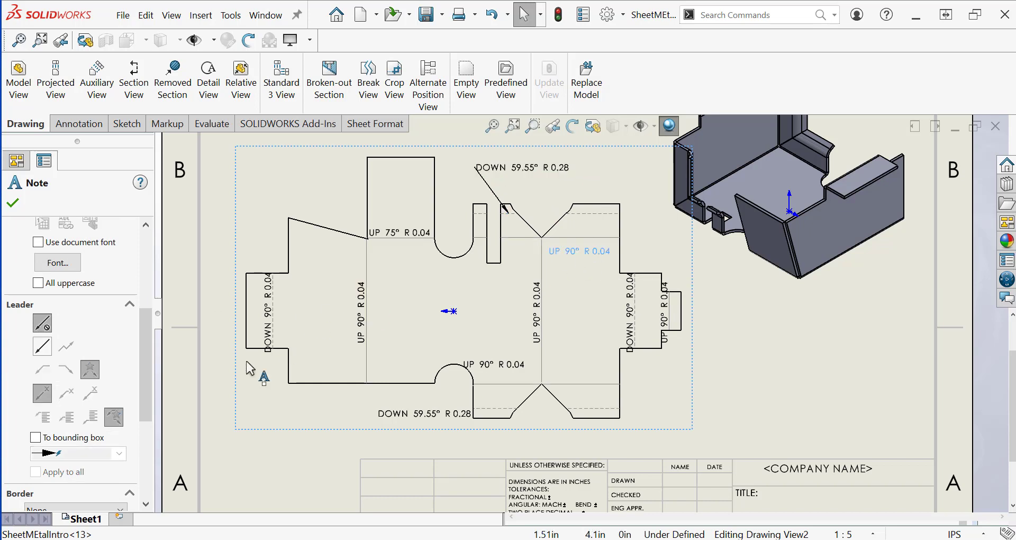
click(42, 346)
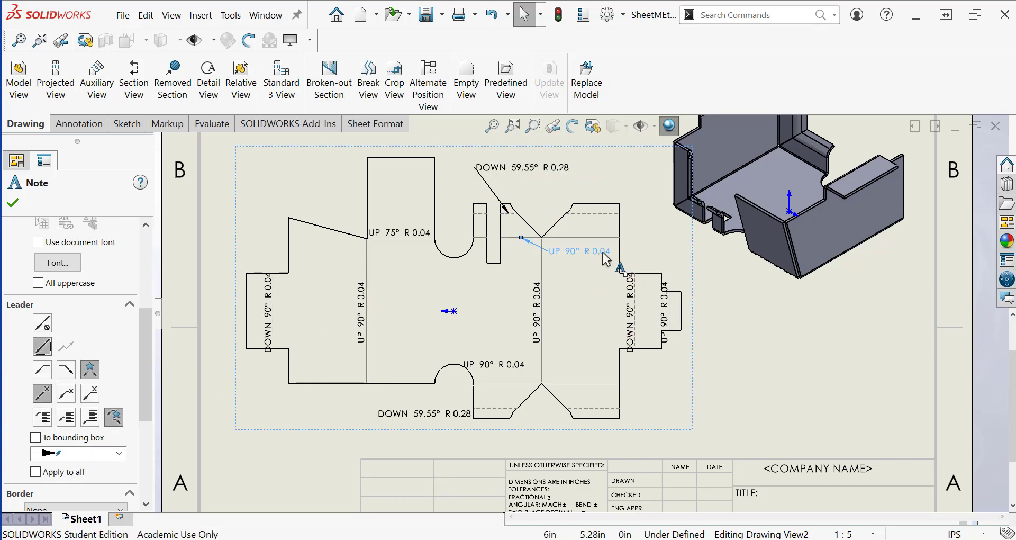
click(476, 365)
click(42, 346)
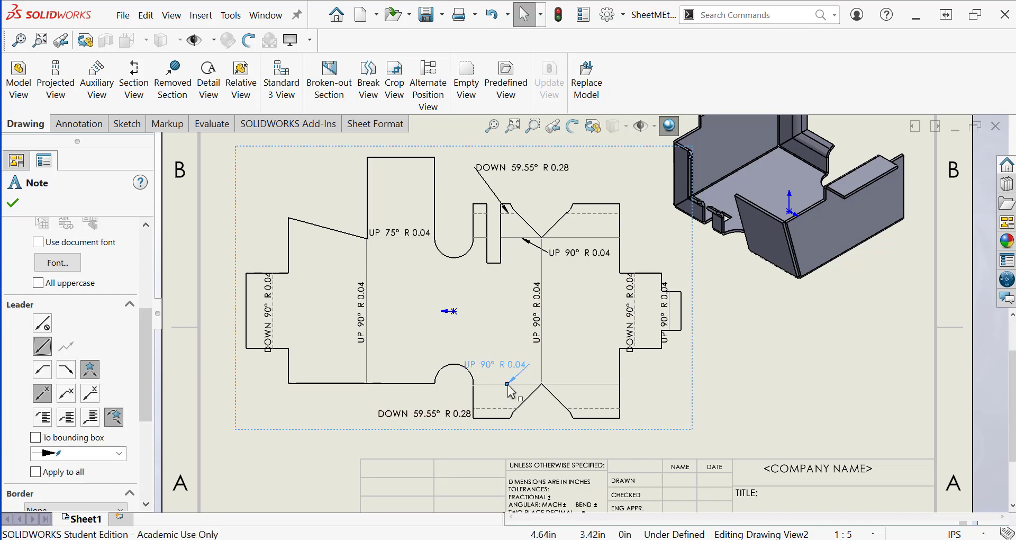
drag(508, 371, 565, 365)
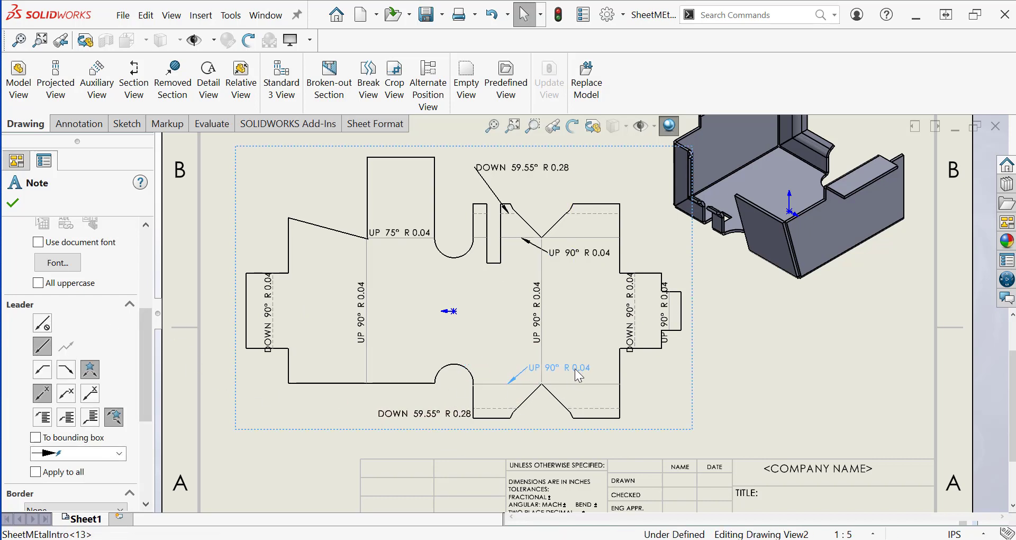
Add a straight leader to the lower DOWN 59.55° note and move the note slightly up
click(451, 414)
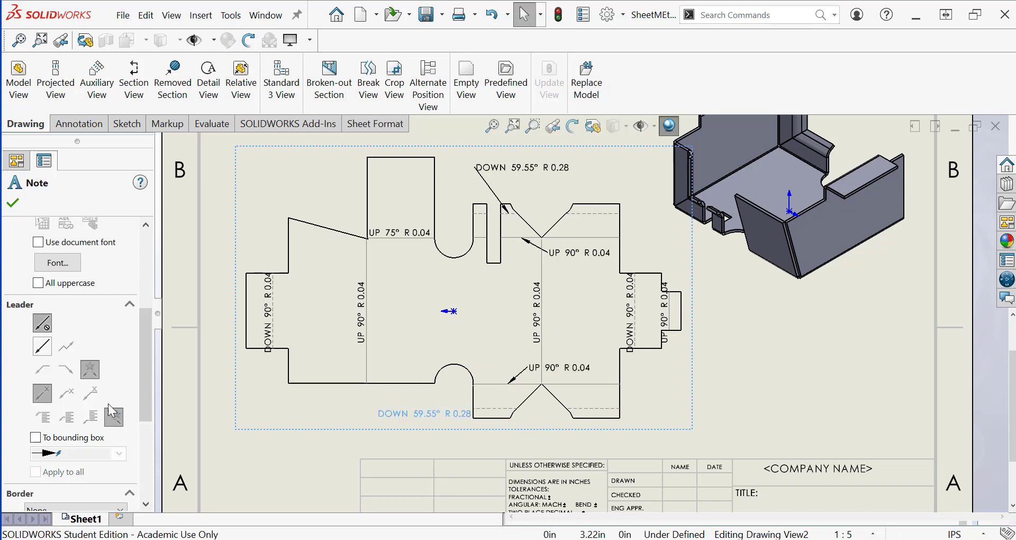
click(42, 346)
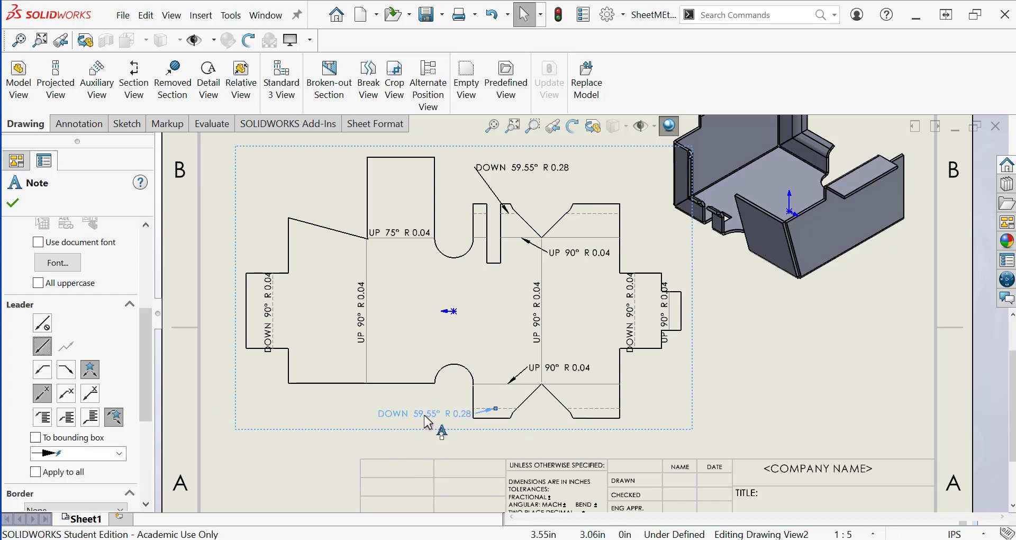
drag(424, 415, 424, 404)
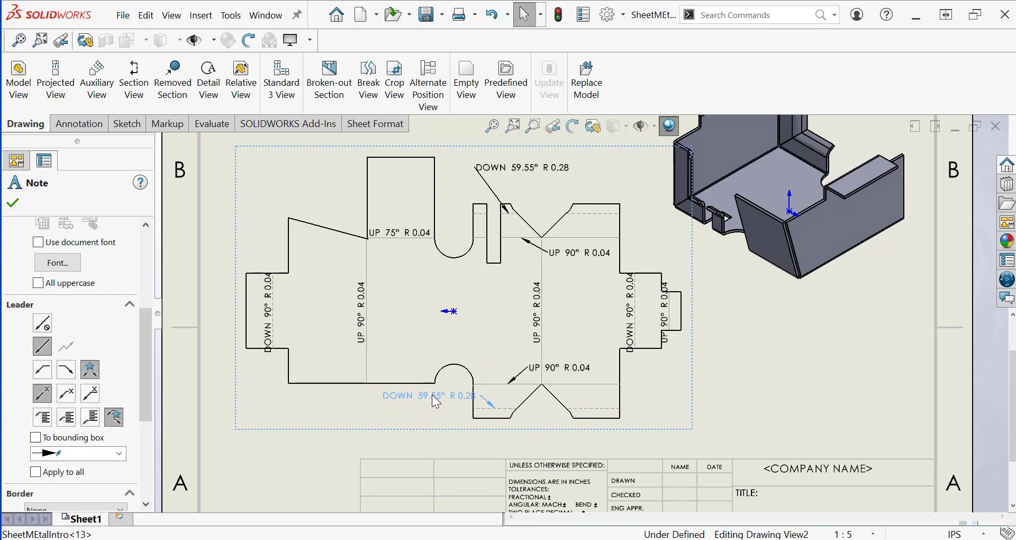
click(832, 386)
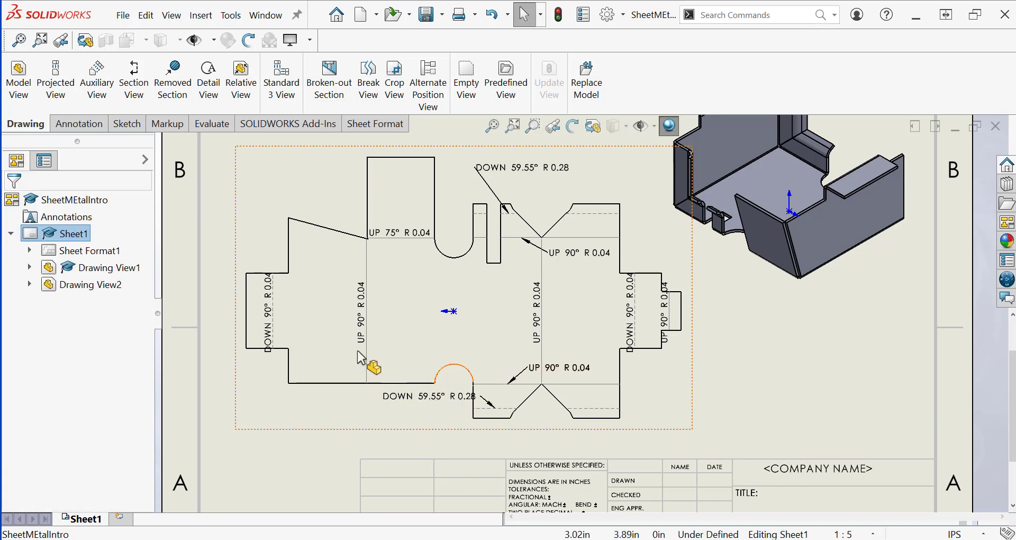
Set the text angle of the five vertical 90° bend notes in the flat pattern view to 0 degrees
click(275, 336)
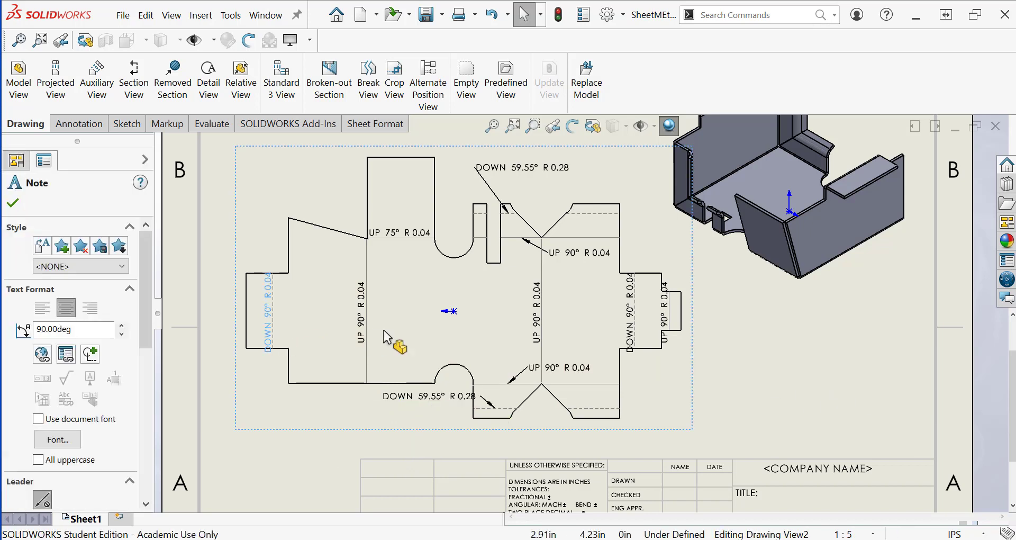
ctrl+click(362, 338)
ctrl+click(536, 339)
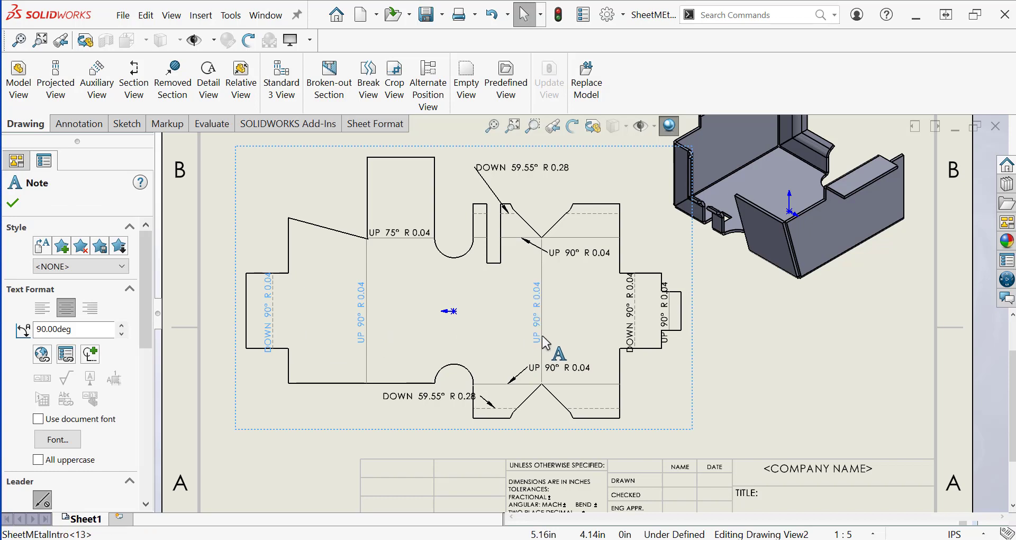
ctrl+click(629, 339)
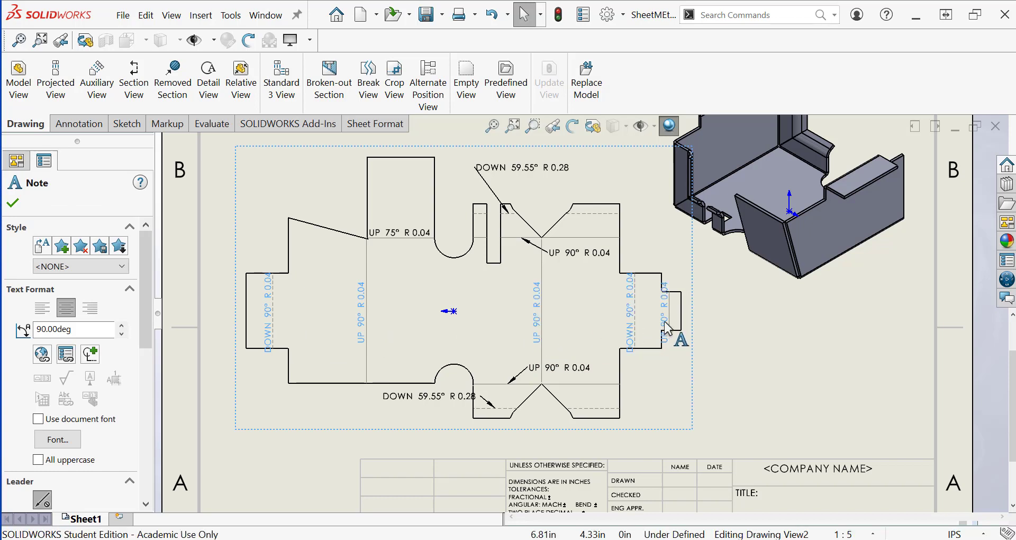
scroll(147, 325, down, 2)
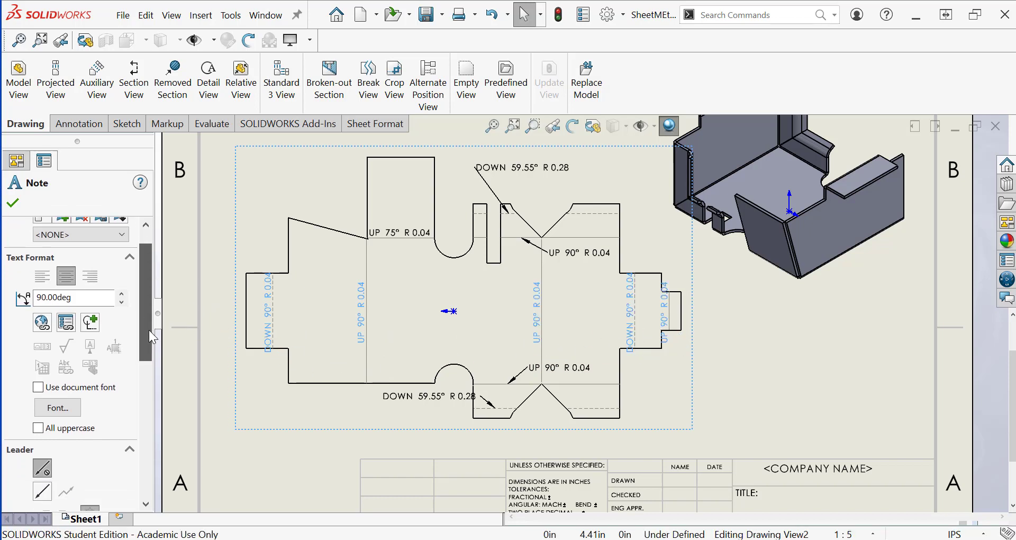
drag(81, 297, 25, 300)
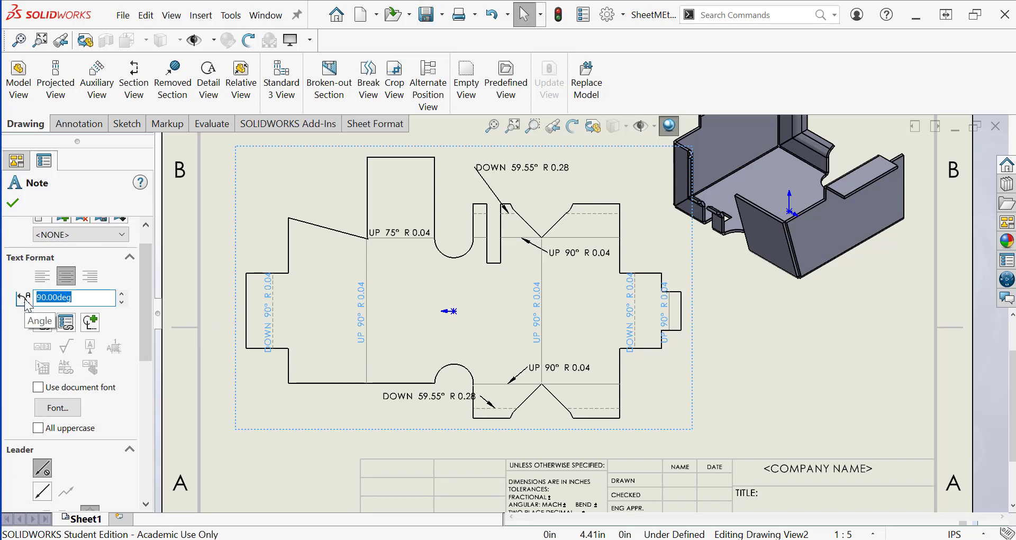
text(0)
key(Return)
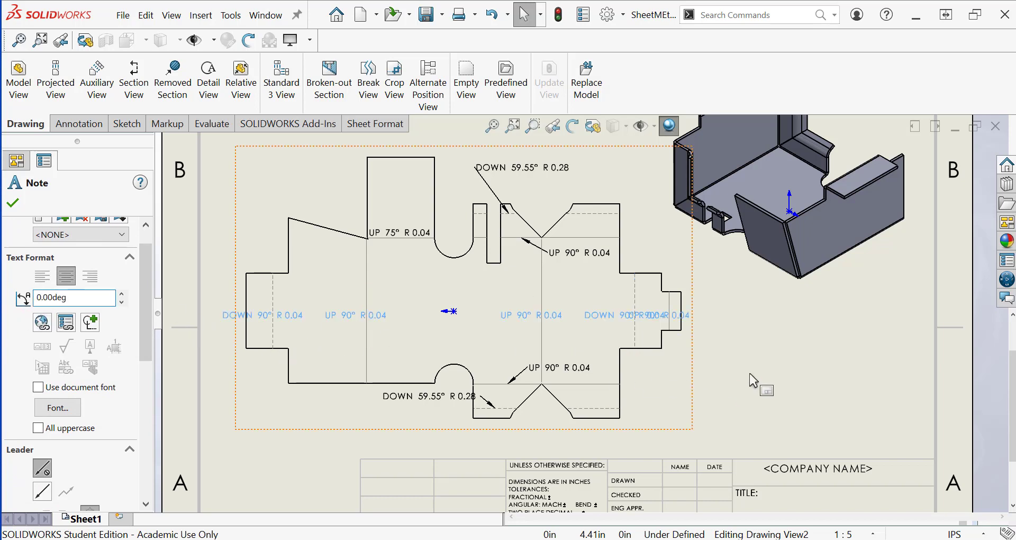
click(806, 359)
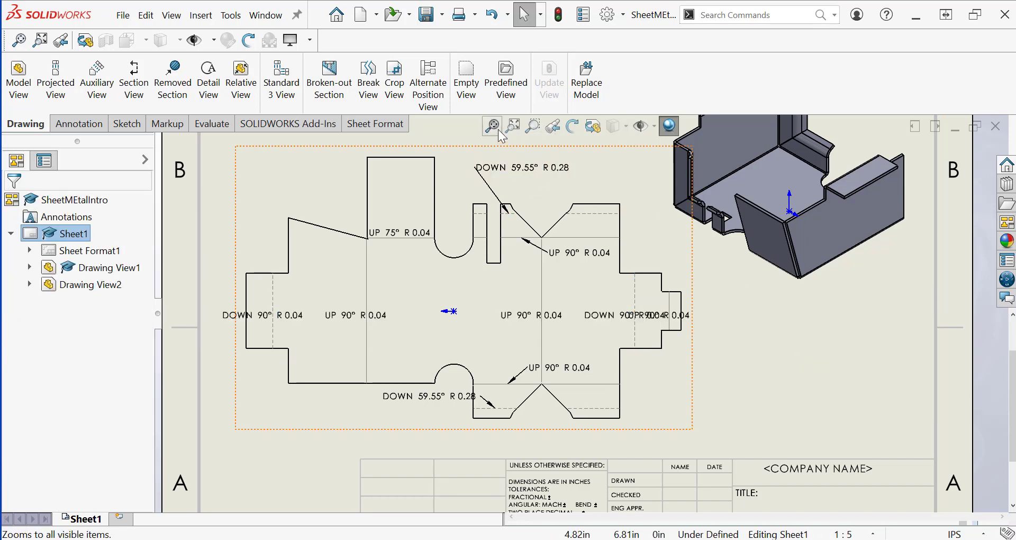
Close the drawing and return to the sheet metal part model to view it from another side
click(492, 126)
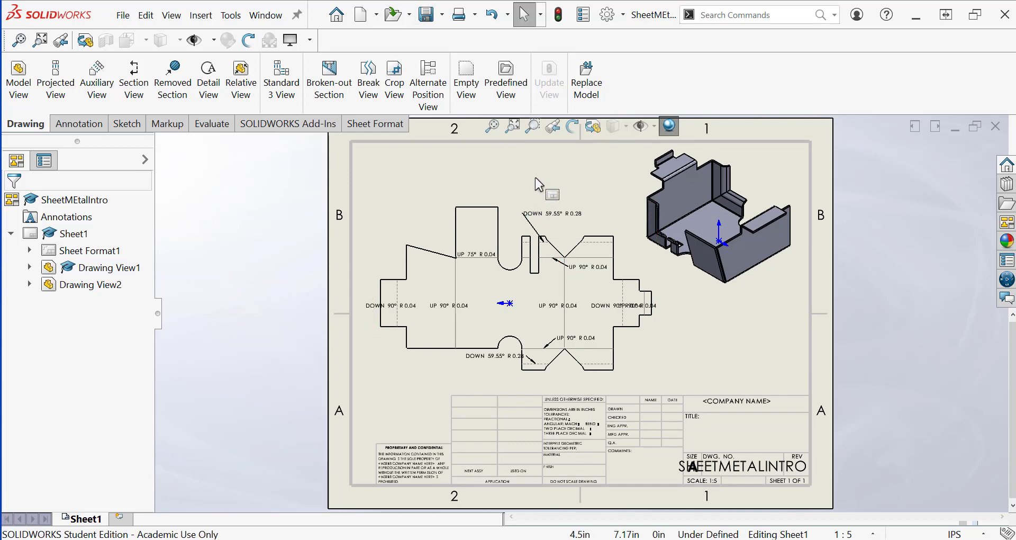
click(123, 17)
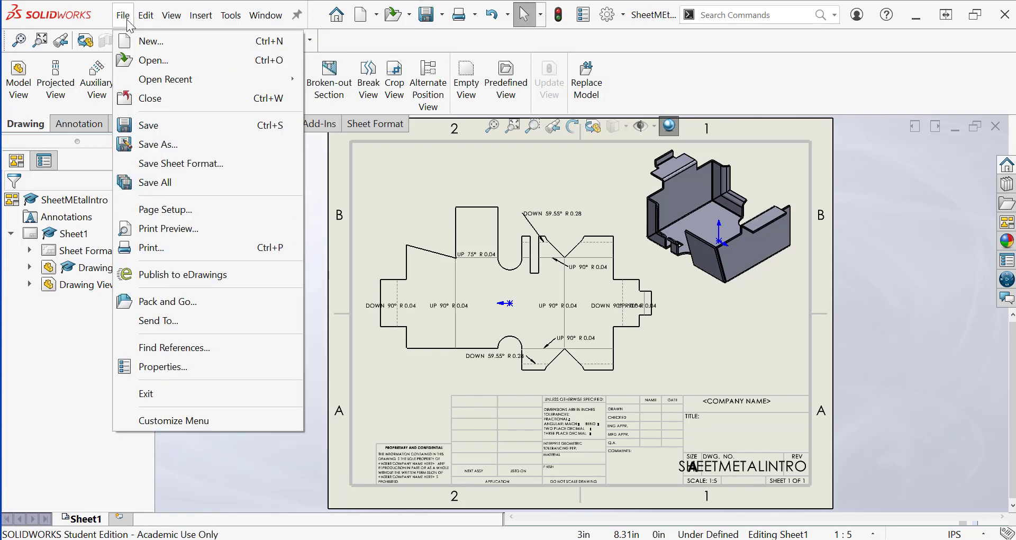
click(147, 98)
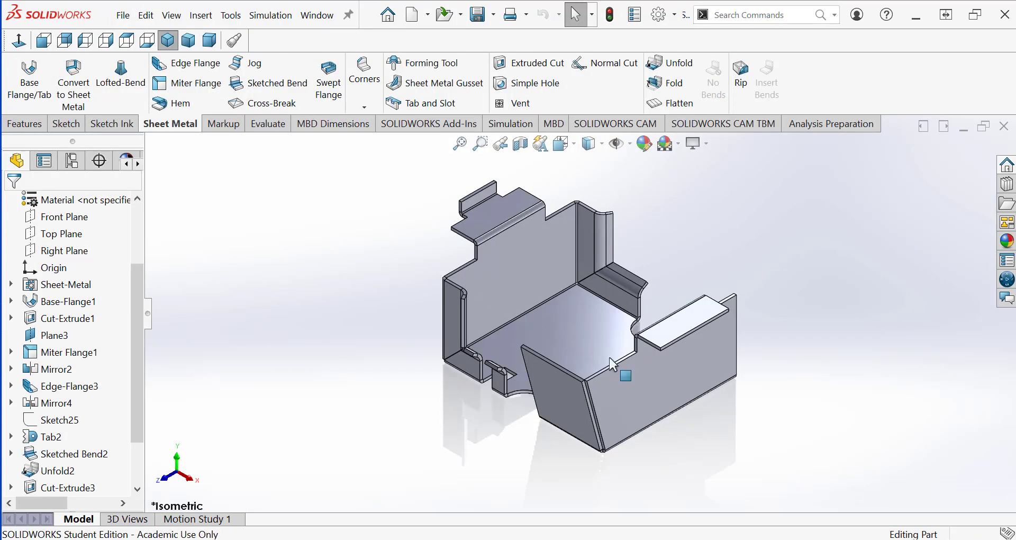
scroll(733, 344, down, 2)
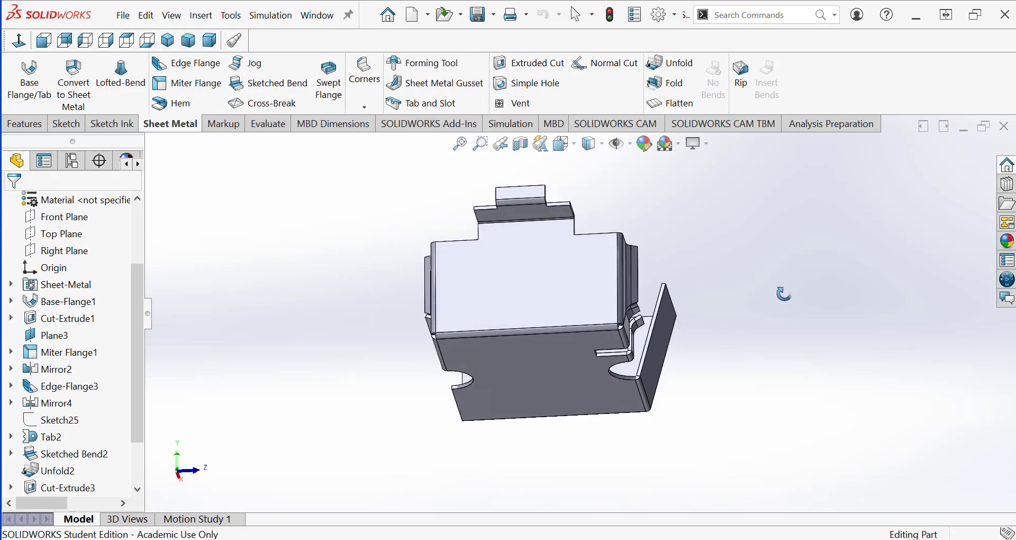